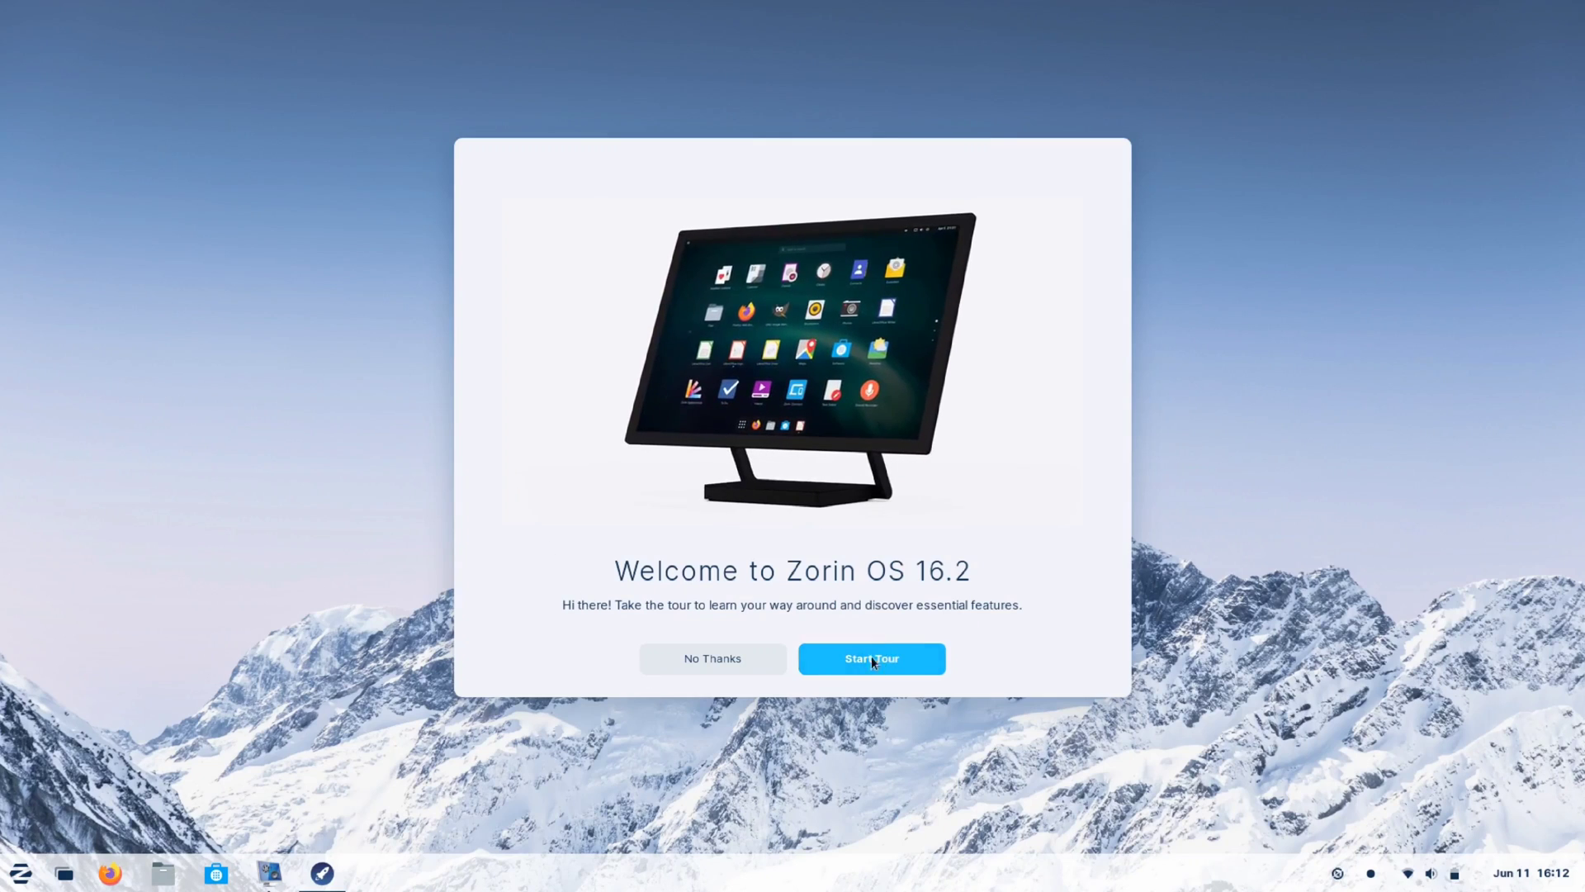
Step: Skip the welcome tour and browse the Internet category in the start menu
left_click(738, 666)
left_click(20, 872)
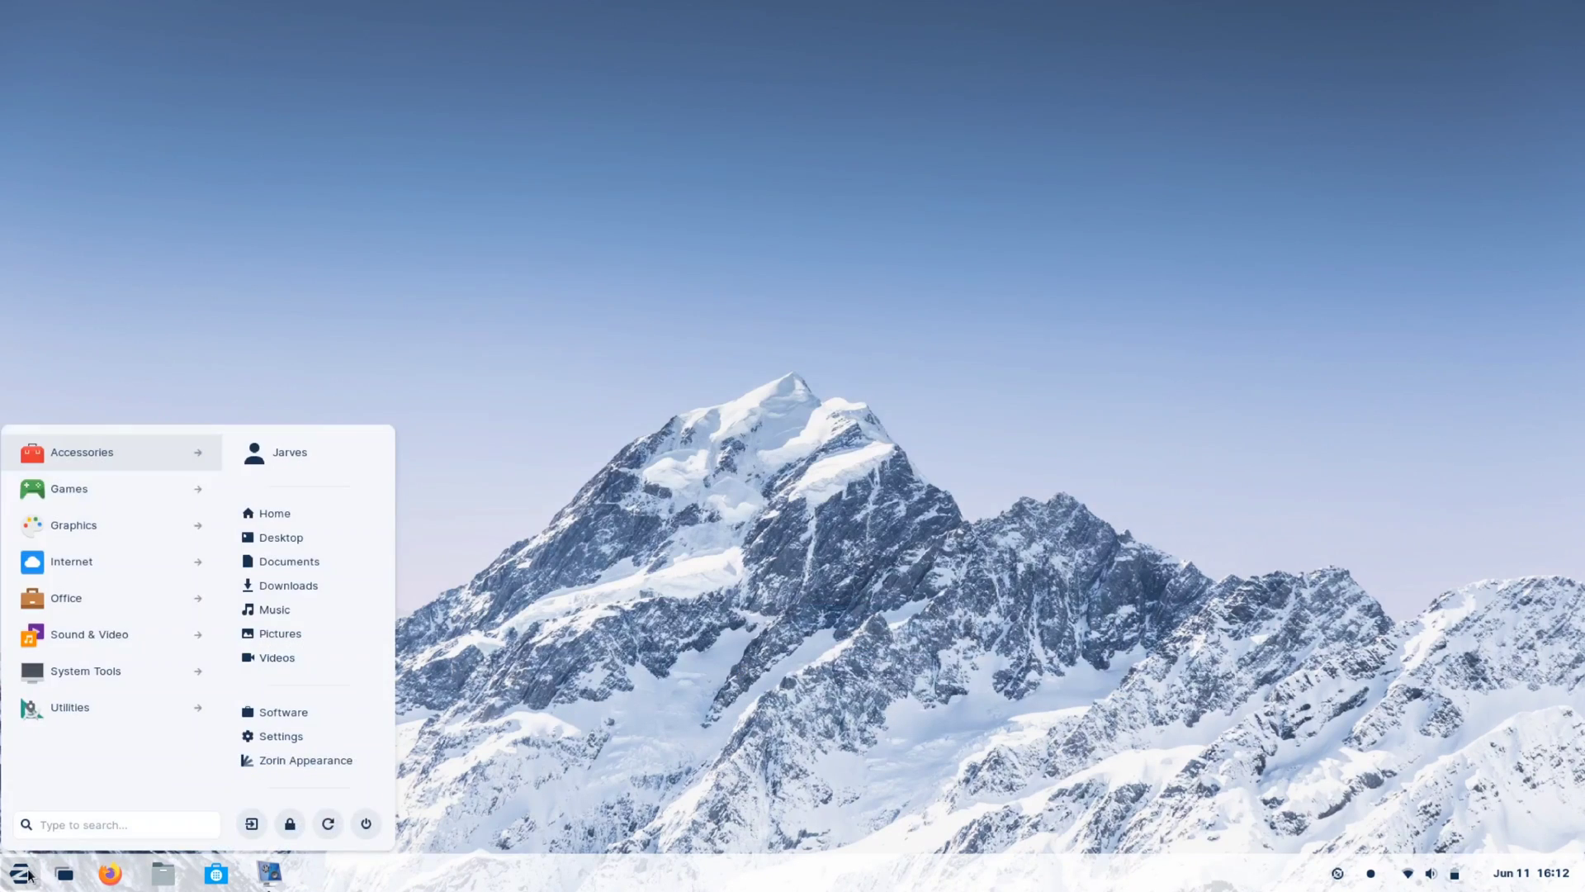
left_click(19, 872)
left_click(20, 873)
left_click(161, 570)
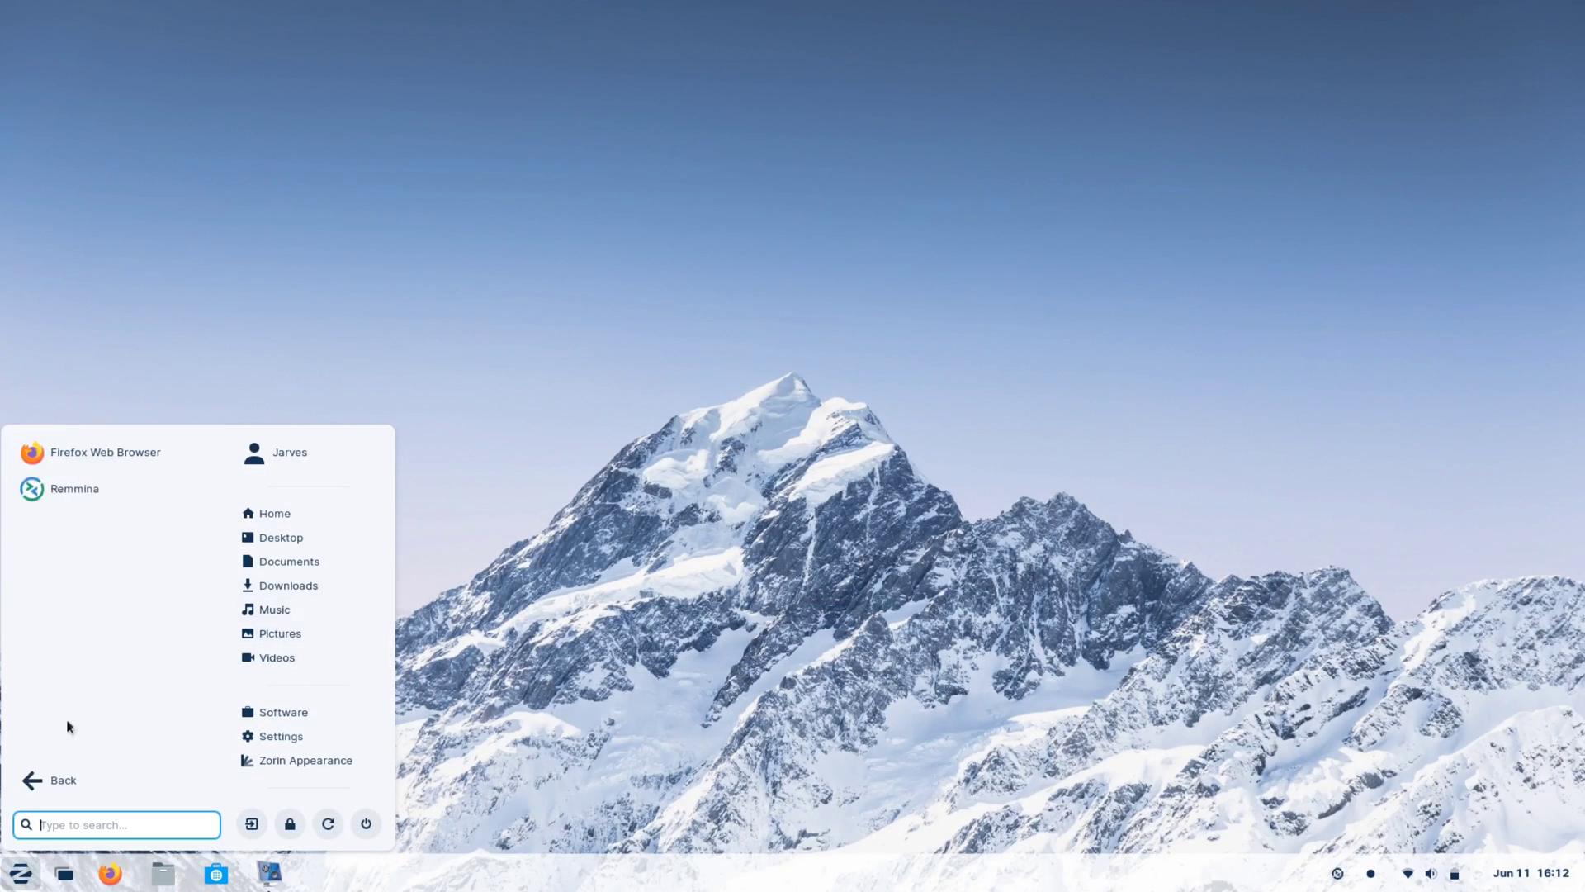
left_click(87, 778)
left_click(112, 877)
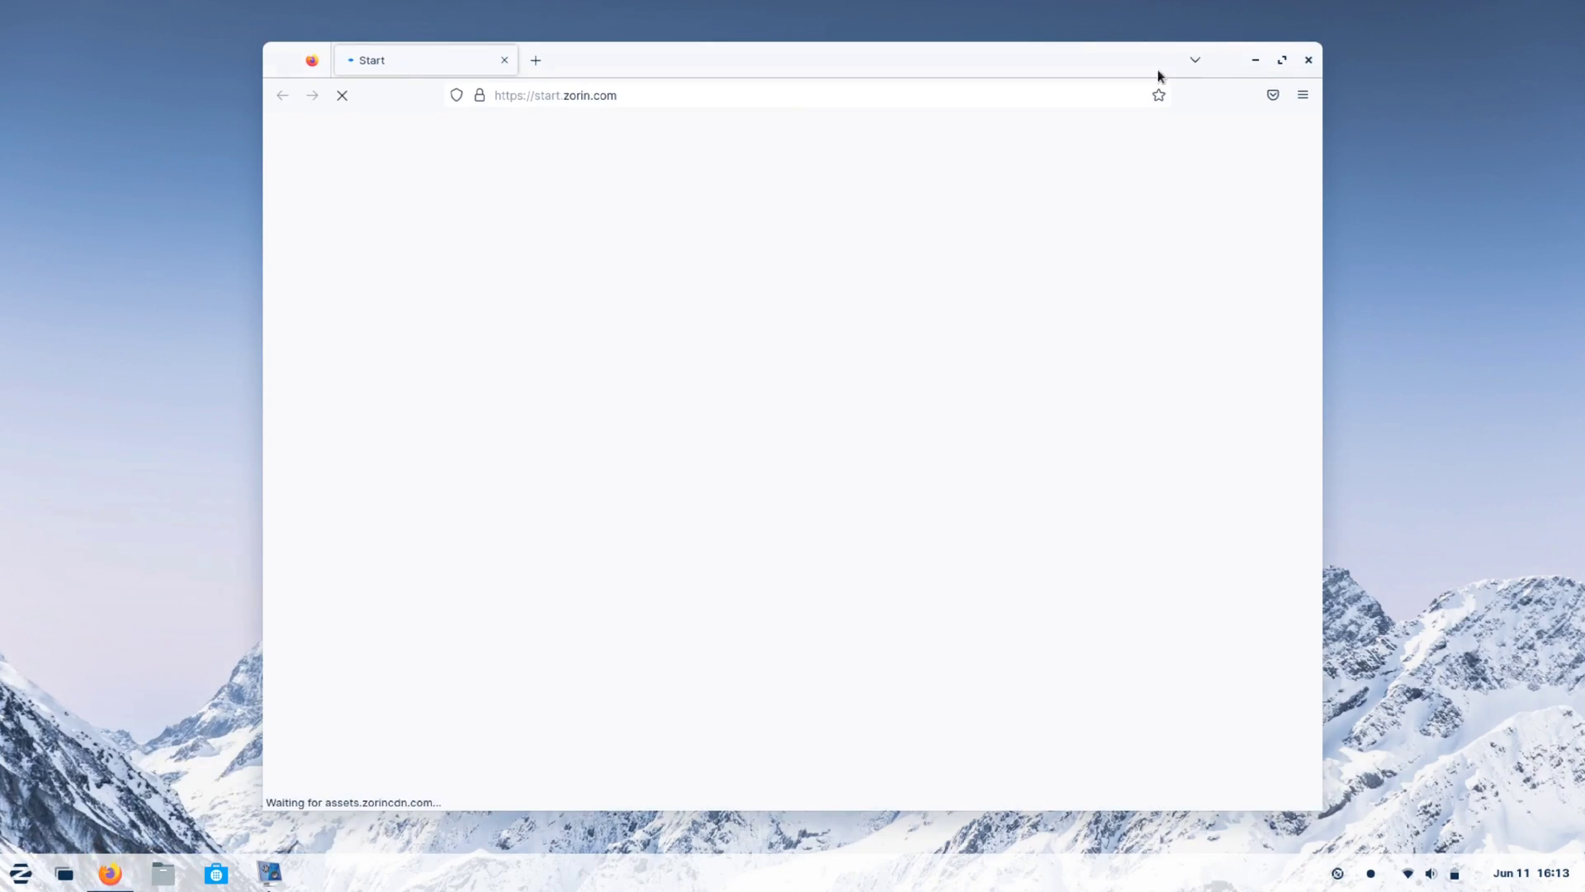
Step: Bring up Firefox, maximize and restore its window, then minimize it
left_click(1186, 64)
left_click(1103, 71)
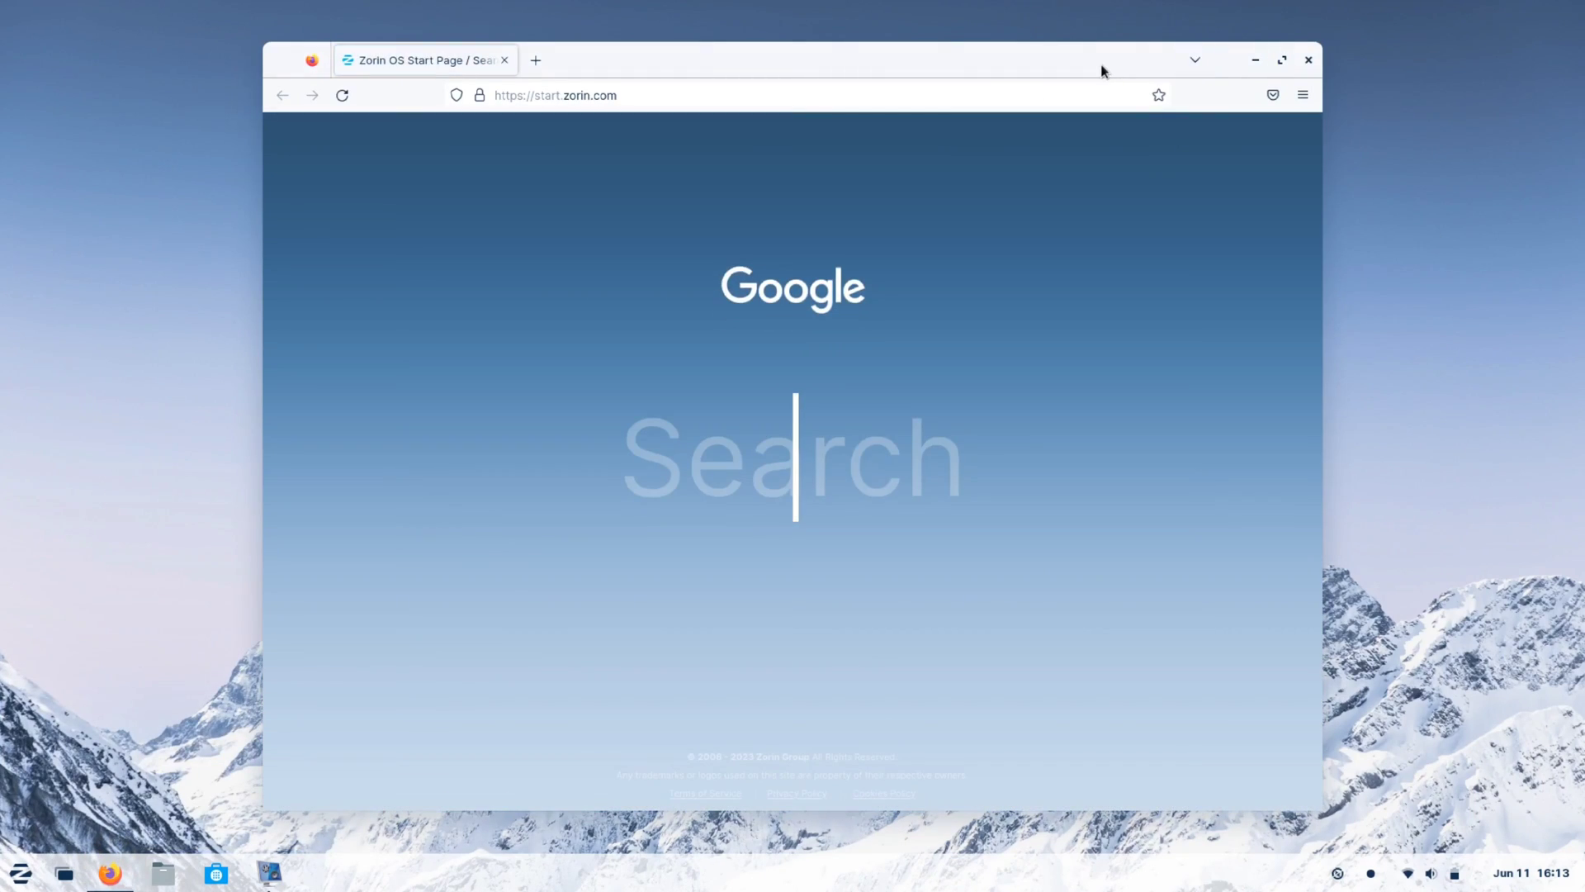
double_click(1104, 71)
double_click(1174, 25)
left_click(1256, 60)
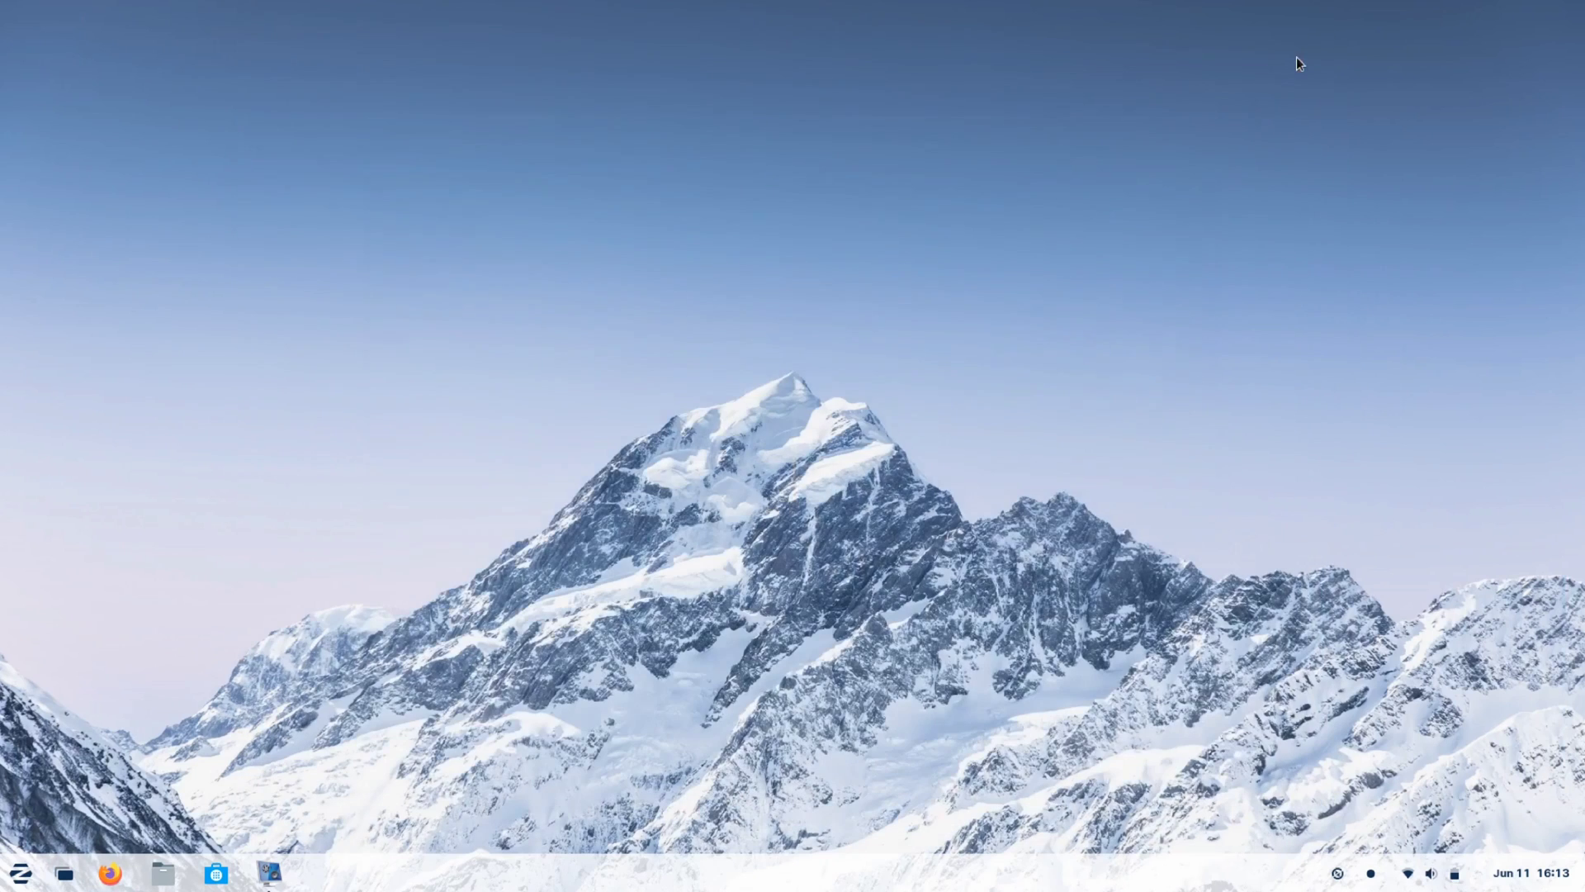
Step: View next month's calendar, lower the screen brightness slightly, and launch Settings
left_click(1486, 872)
left_click(1548, 442)
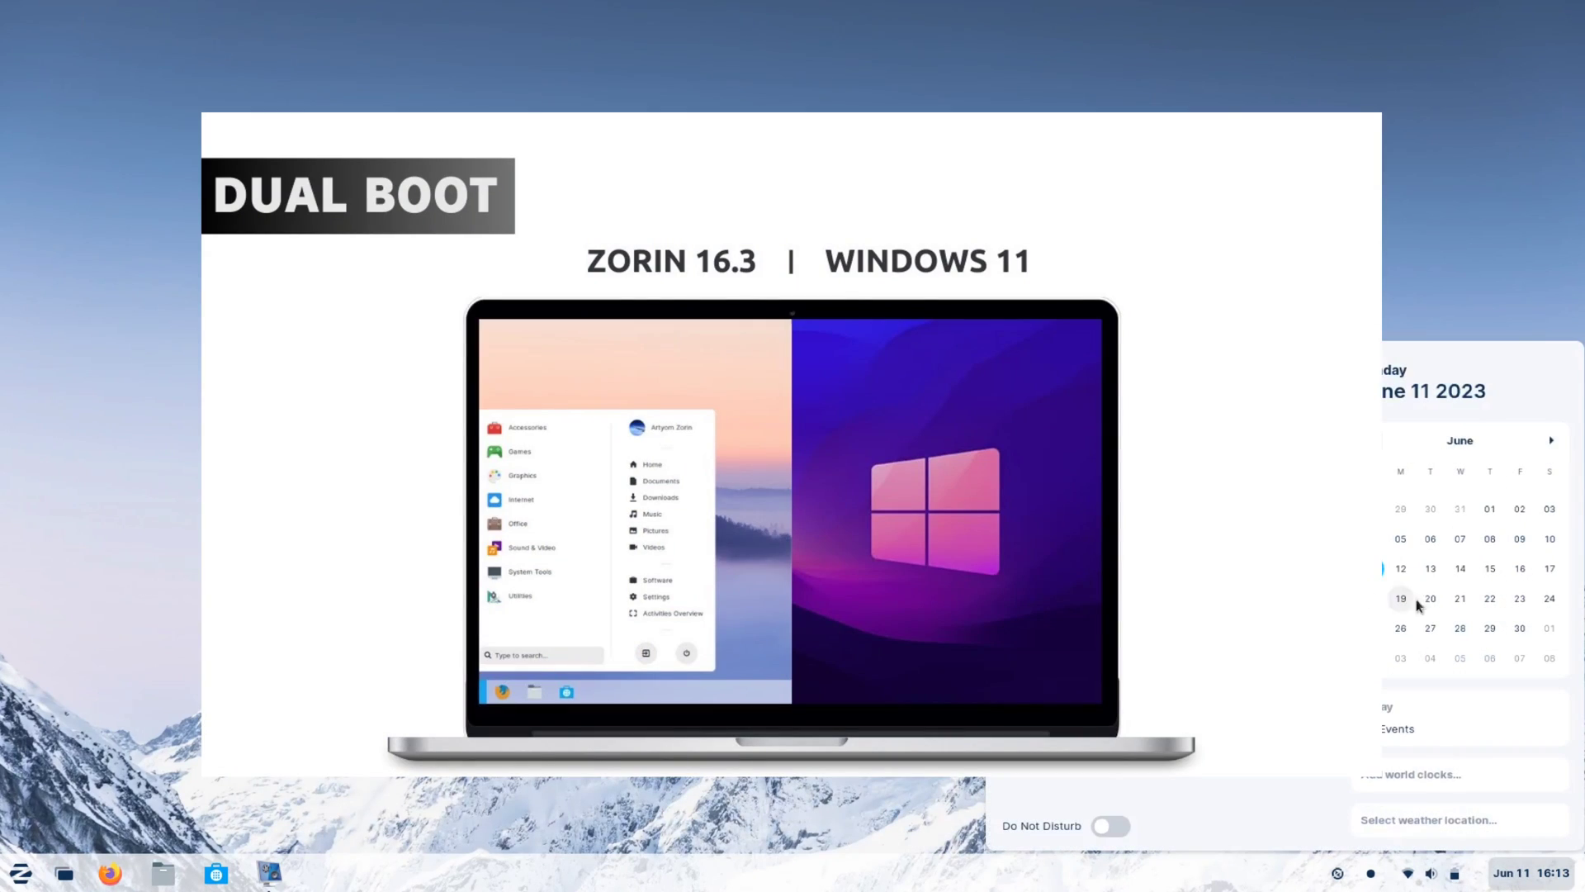
left_click(1431, 872)
left_click(1474, 652)
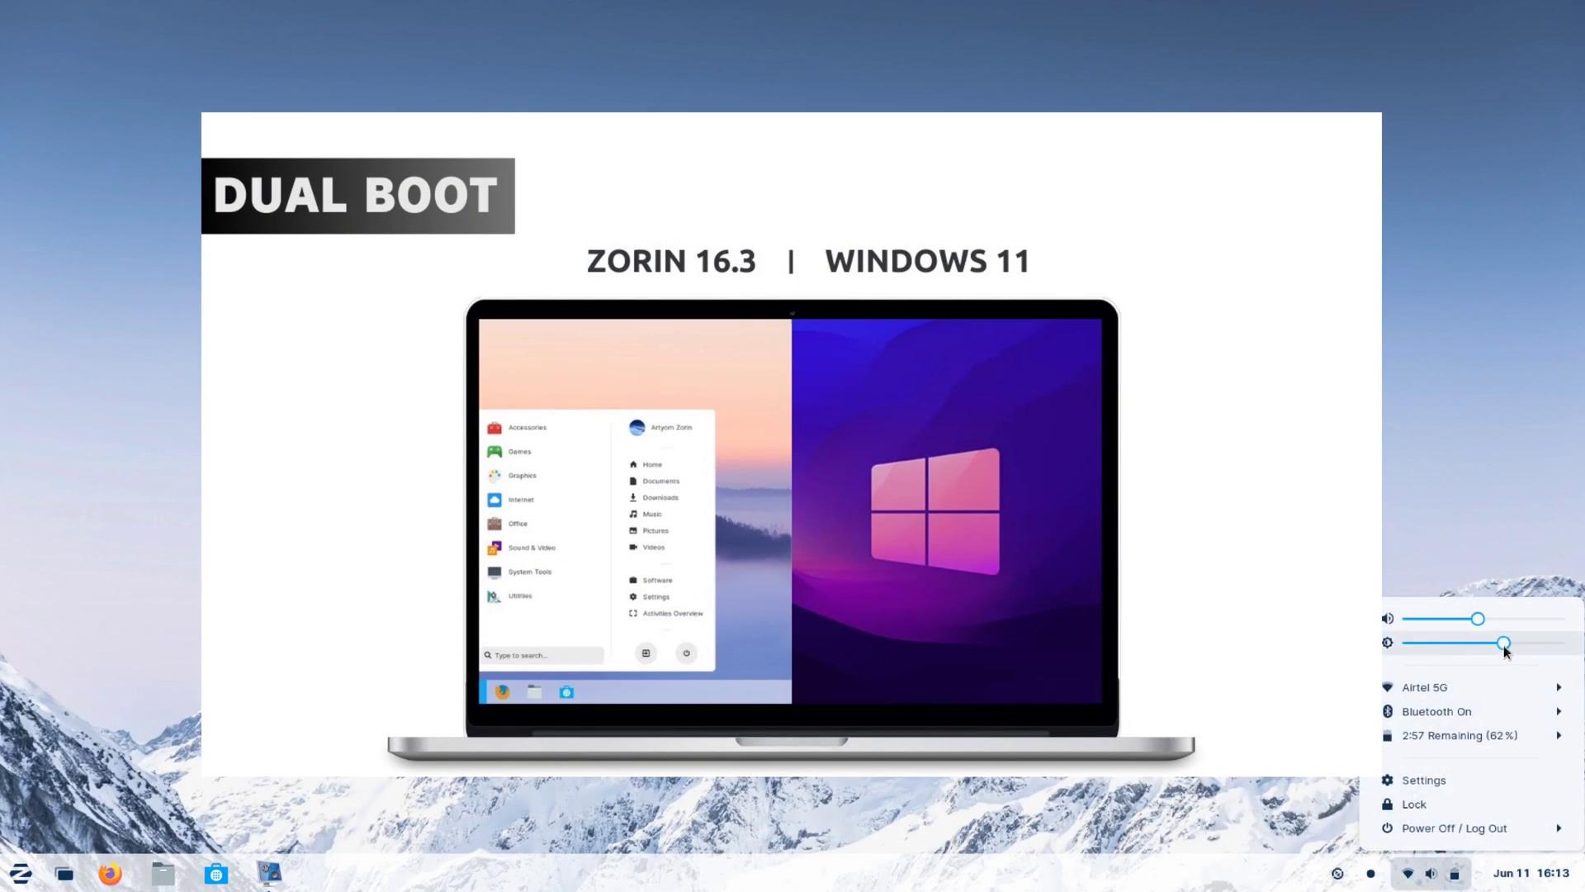
left_click(1423, 780)
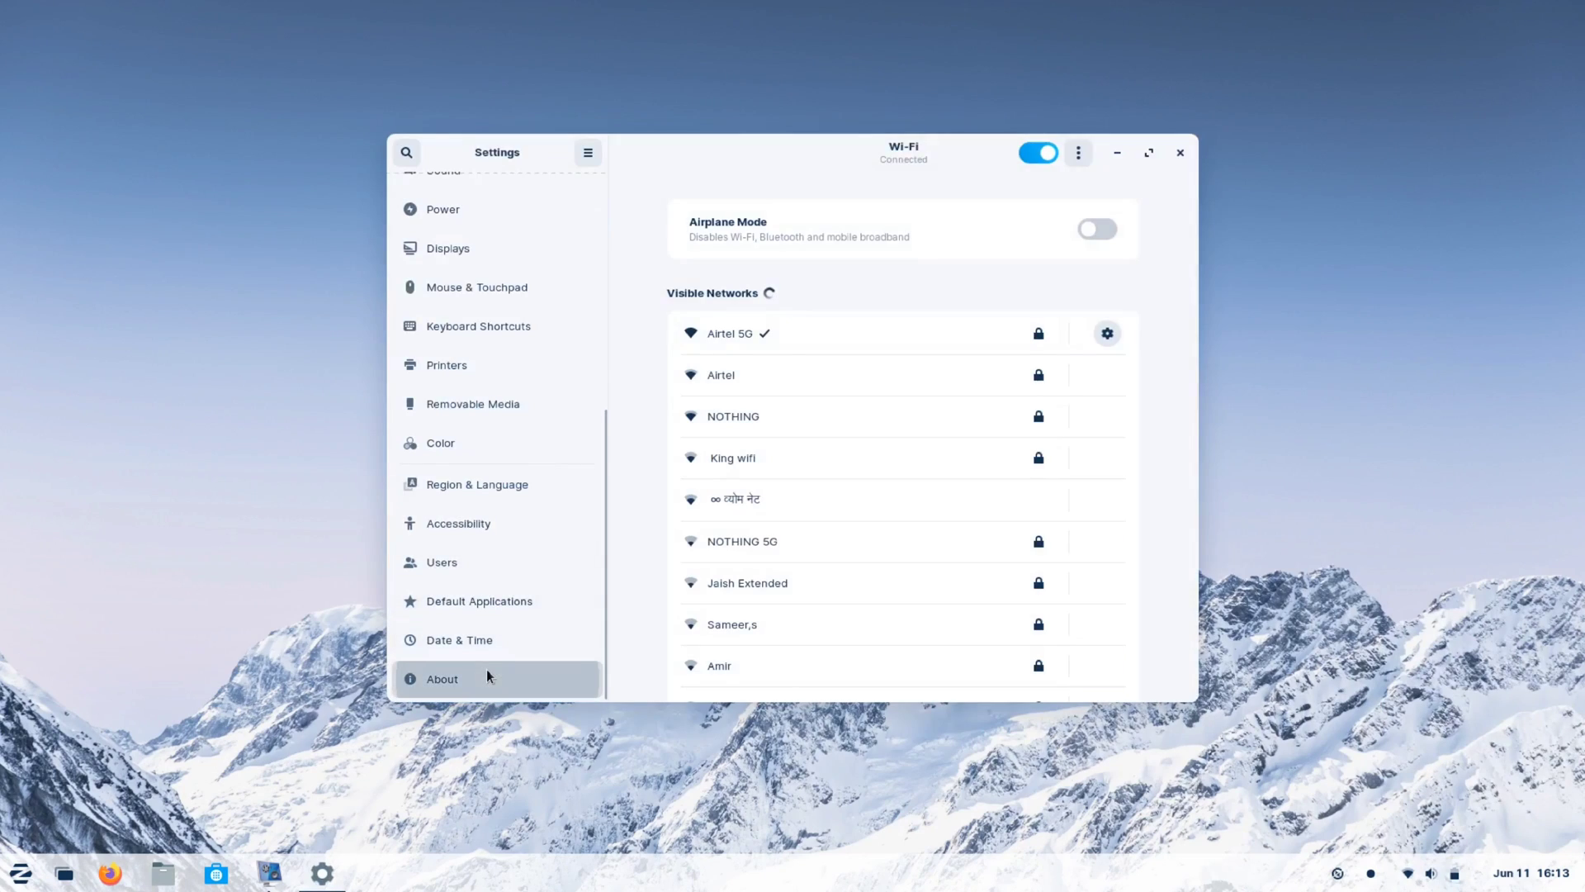
Step: Look through the About, Power and Displays settings pages
left_click(487, 671)
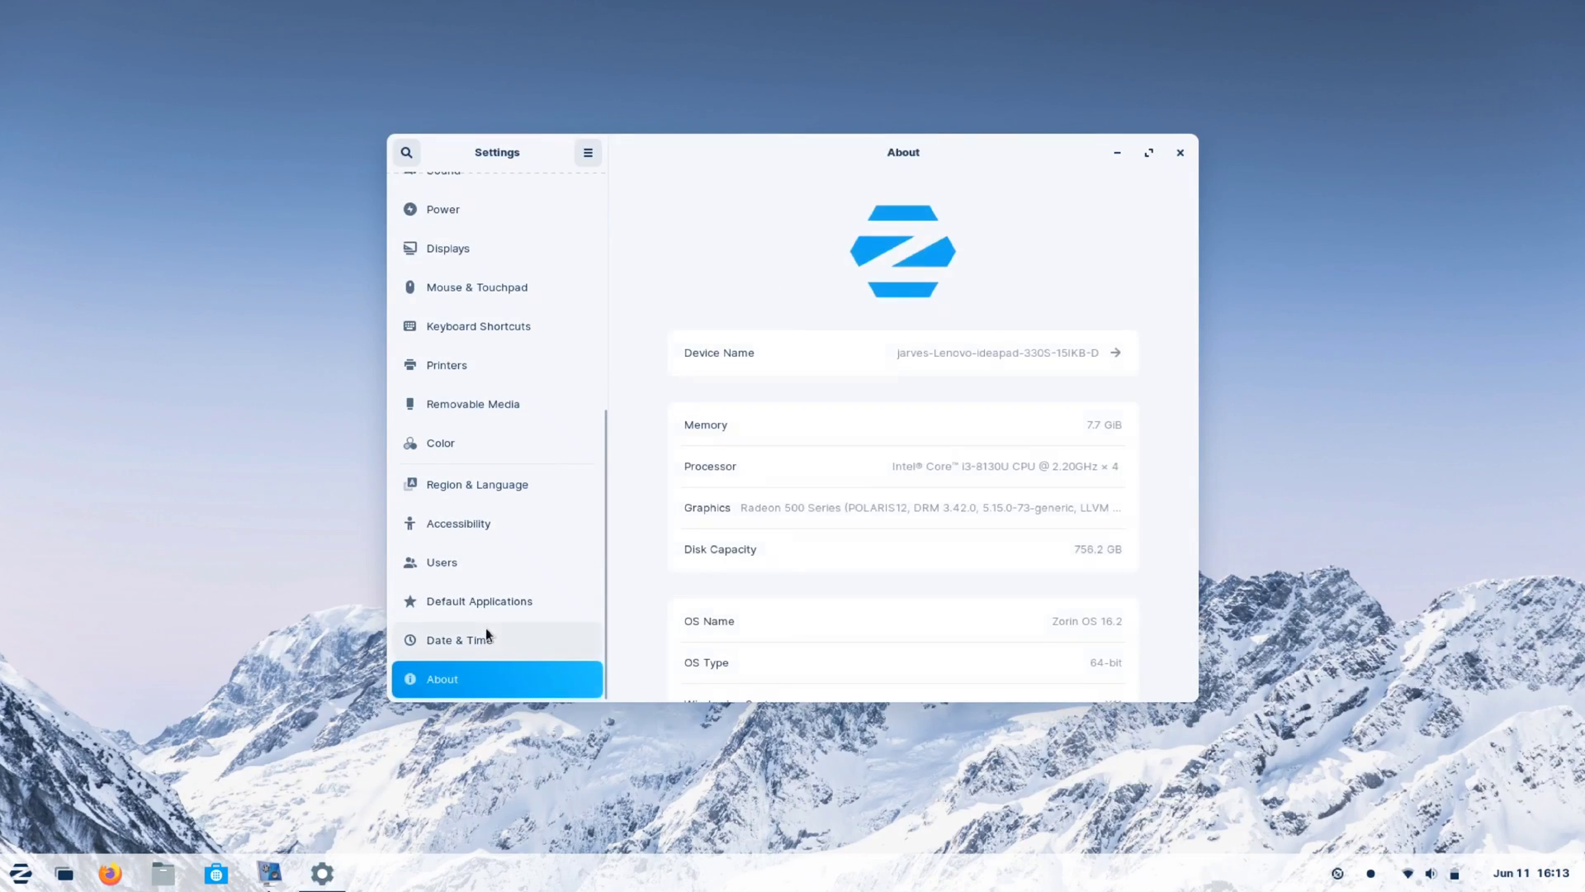
scroll(997, 519, "down", 2)
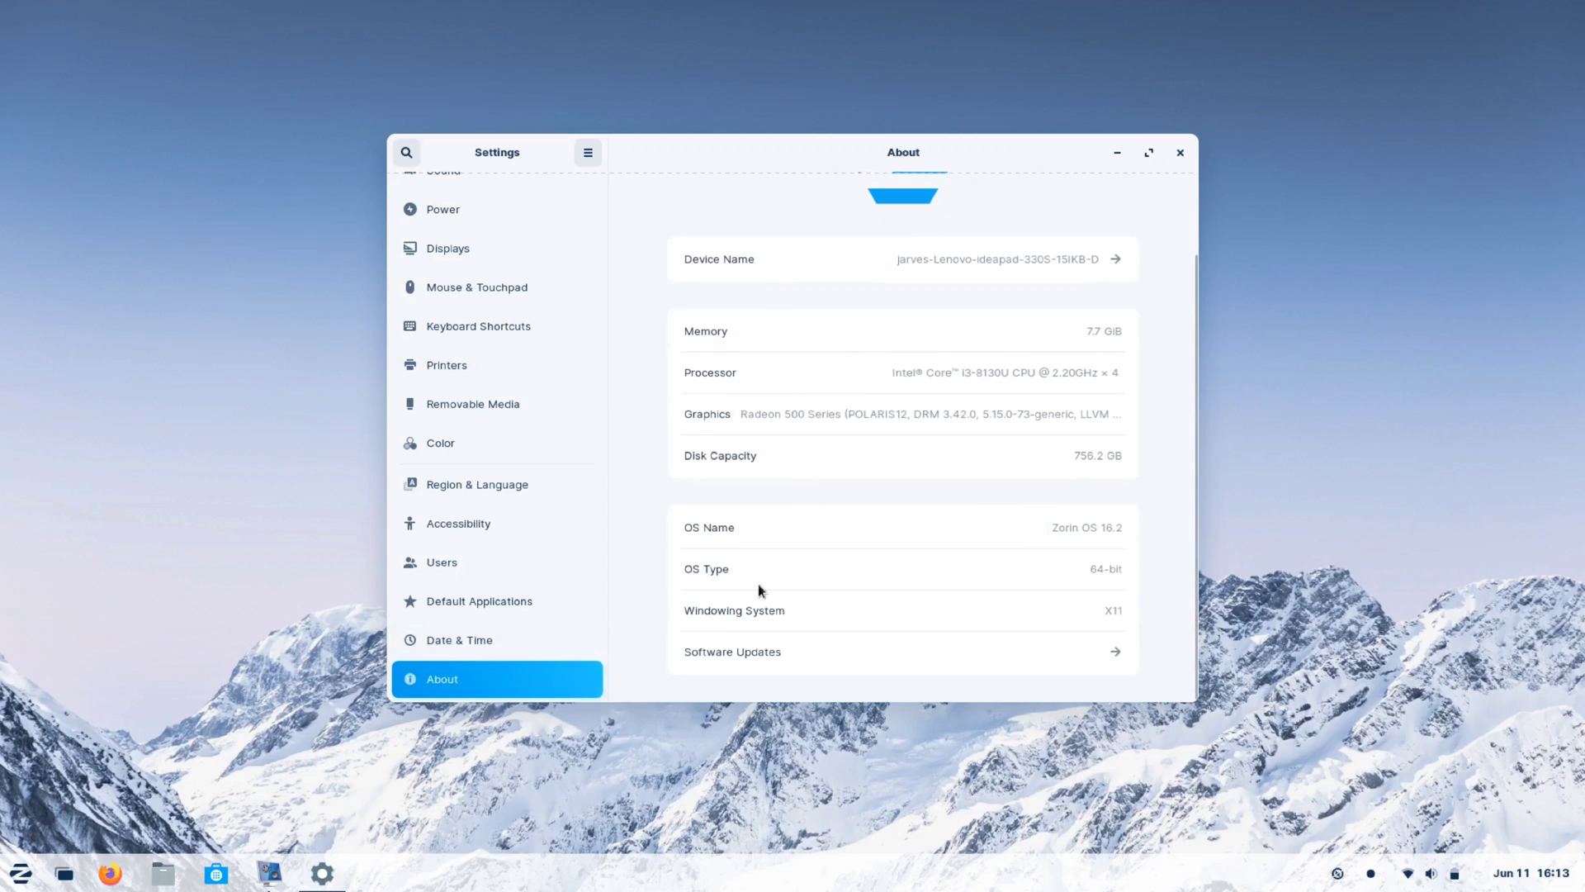
scroll(466, 430, "up", 5)
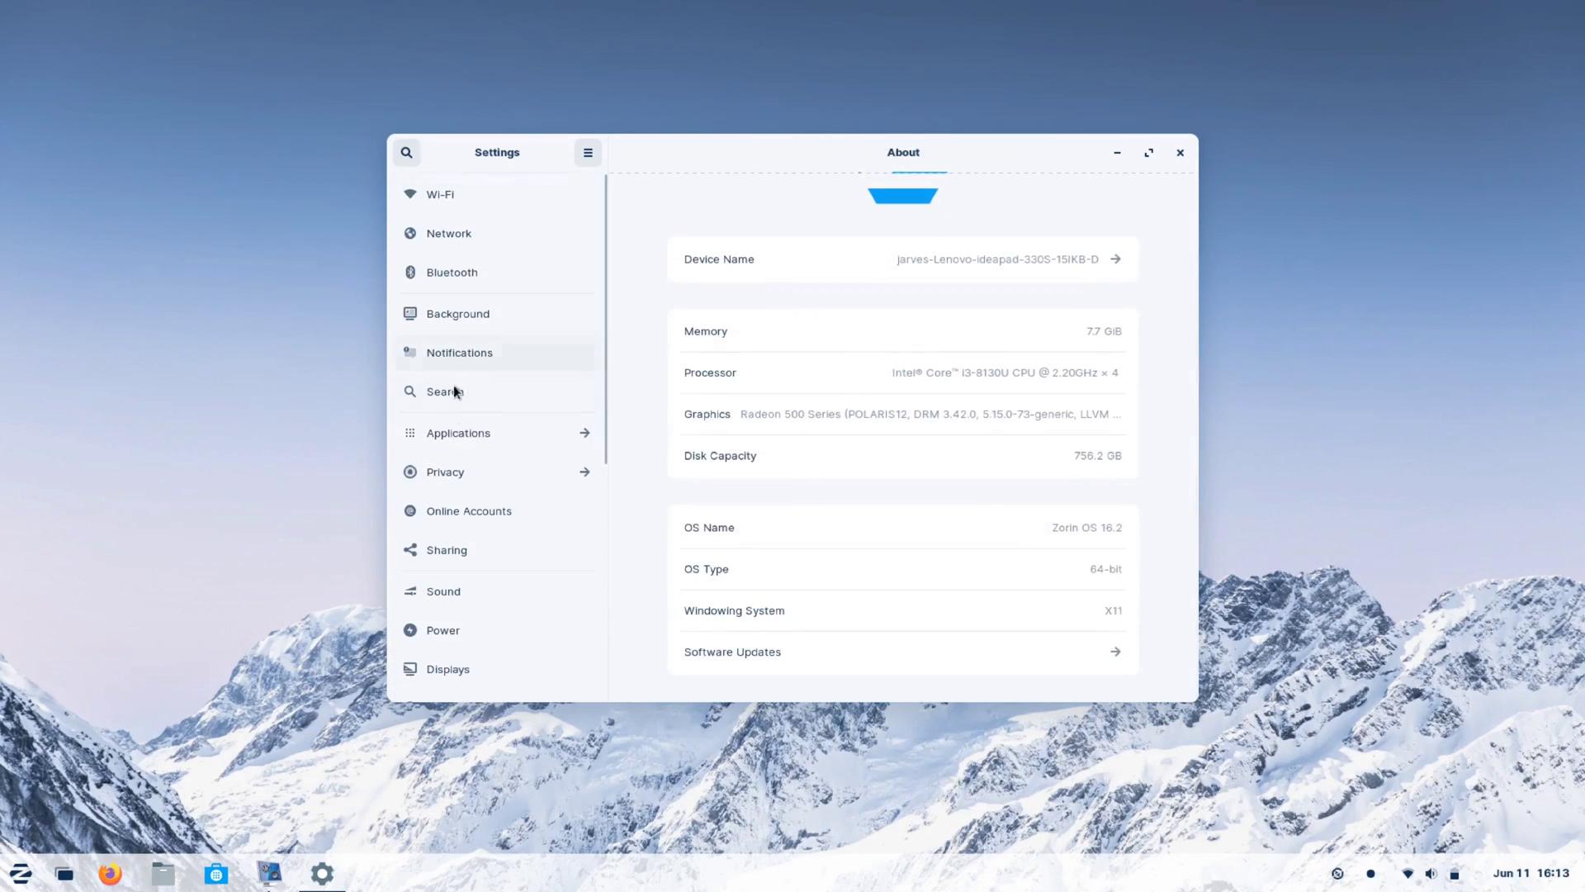
left_click(465, 631)
left_click(466, 670)
Step: Try several Background wallpapers, ending on the pink desert dunes with the moon
left_click(459, 319)
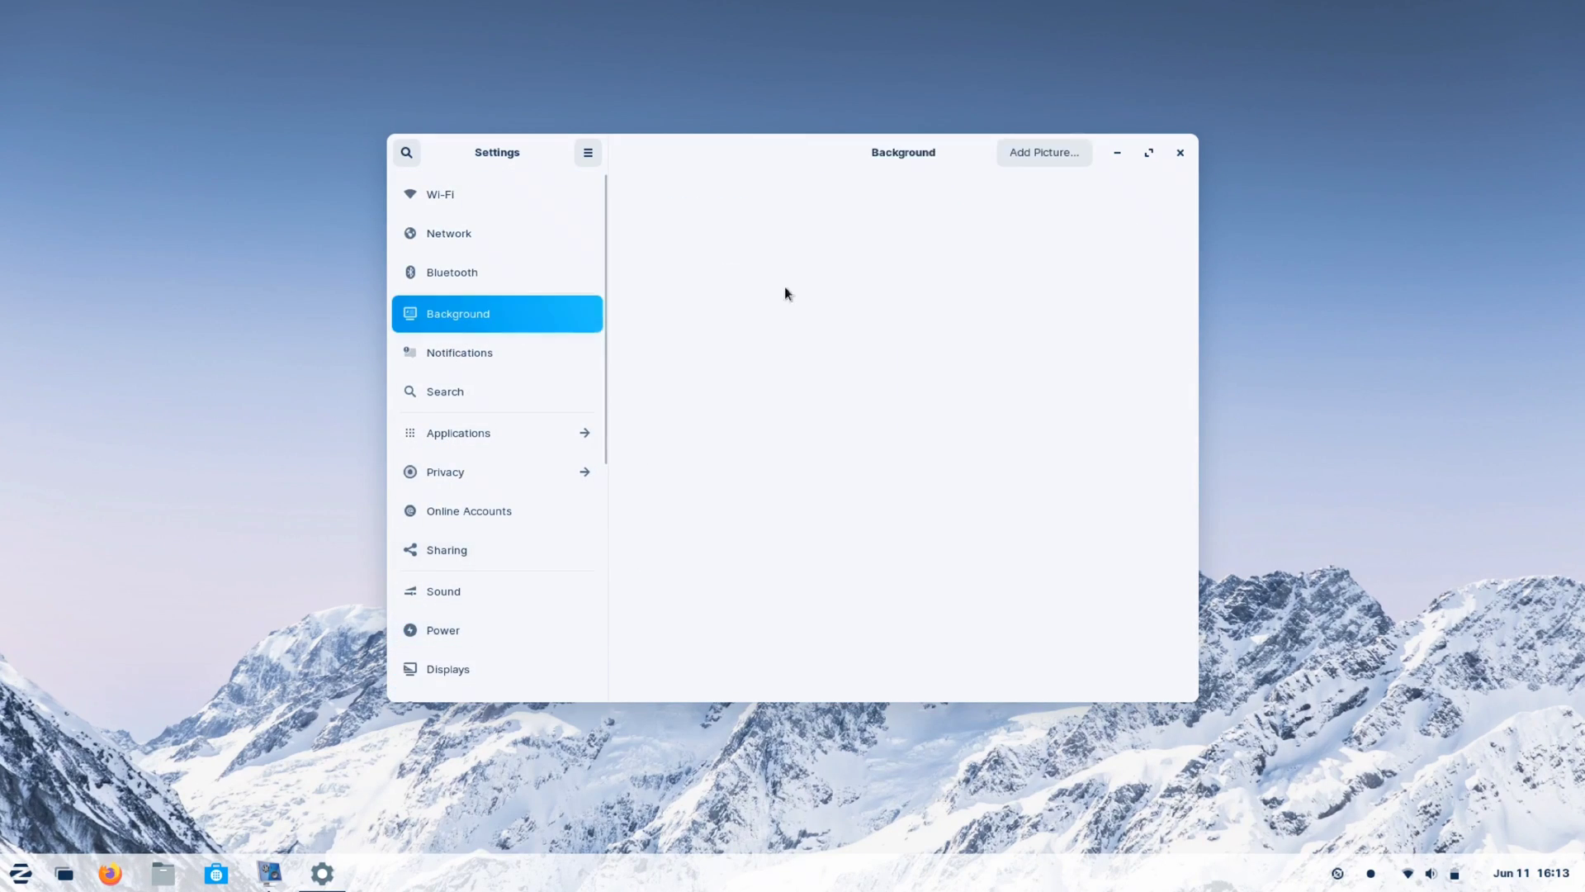
left_click(974, 372)
left_click(844, 389)
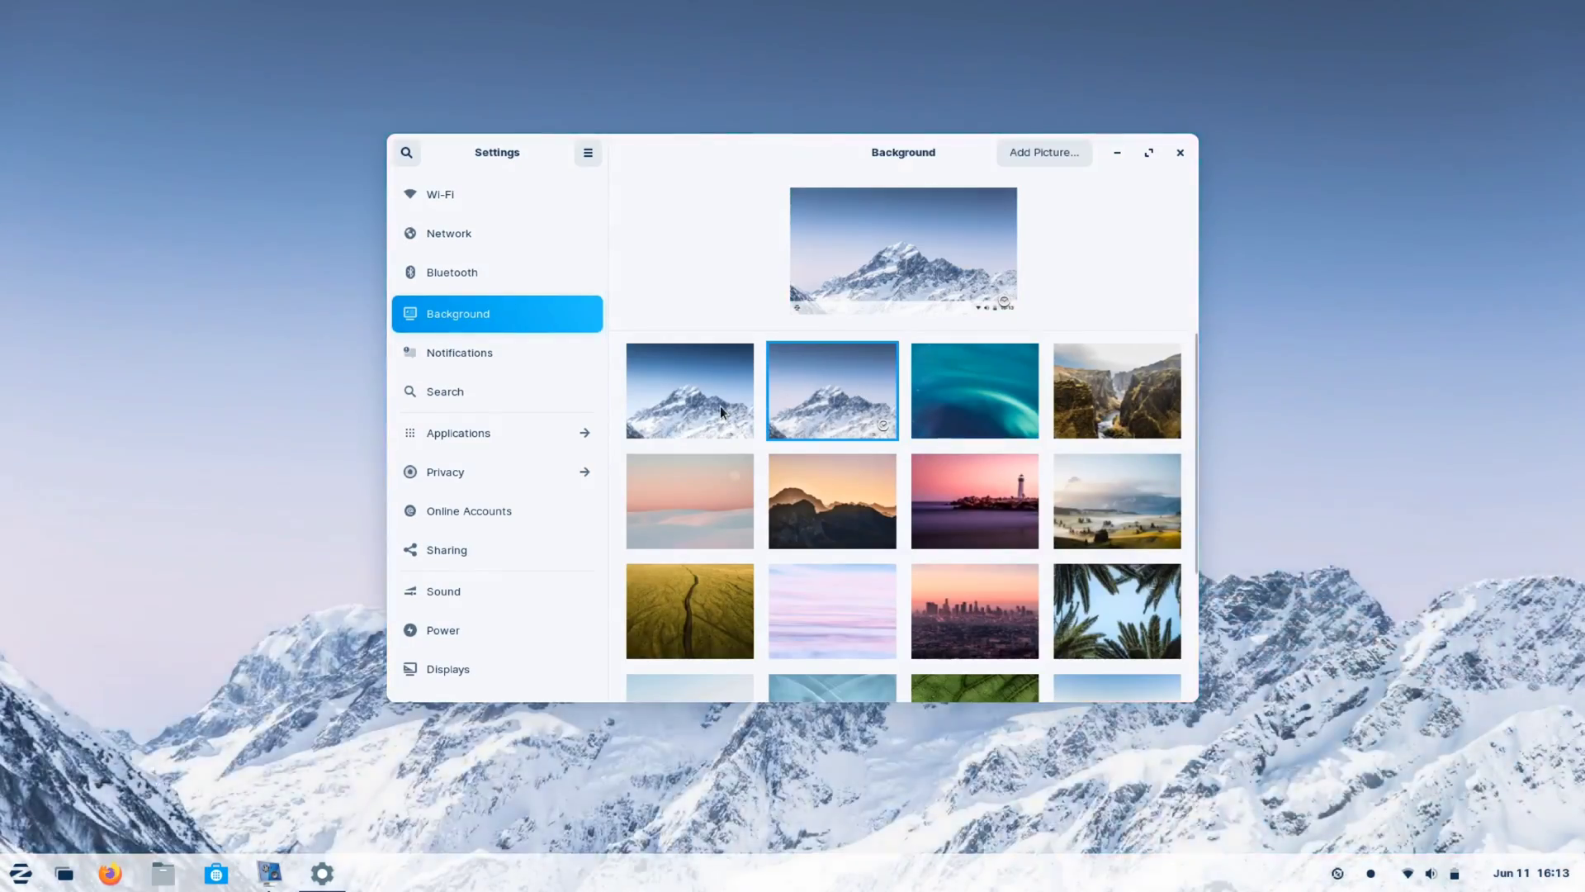
left_click(700, 517)
left_click(836, 511)
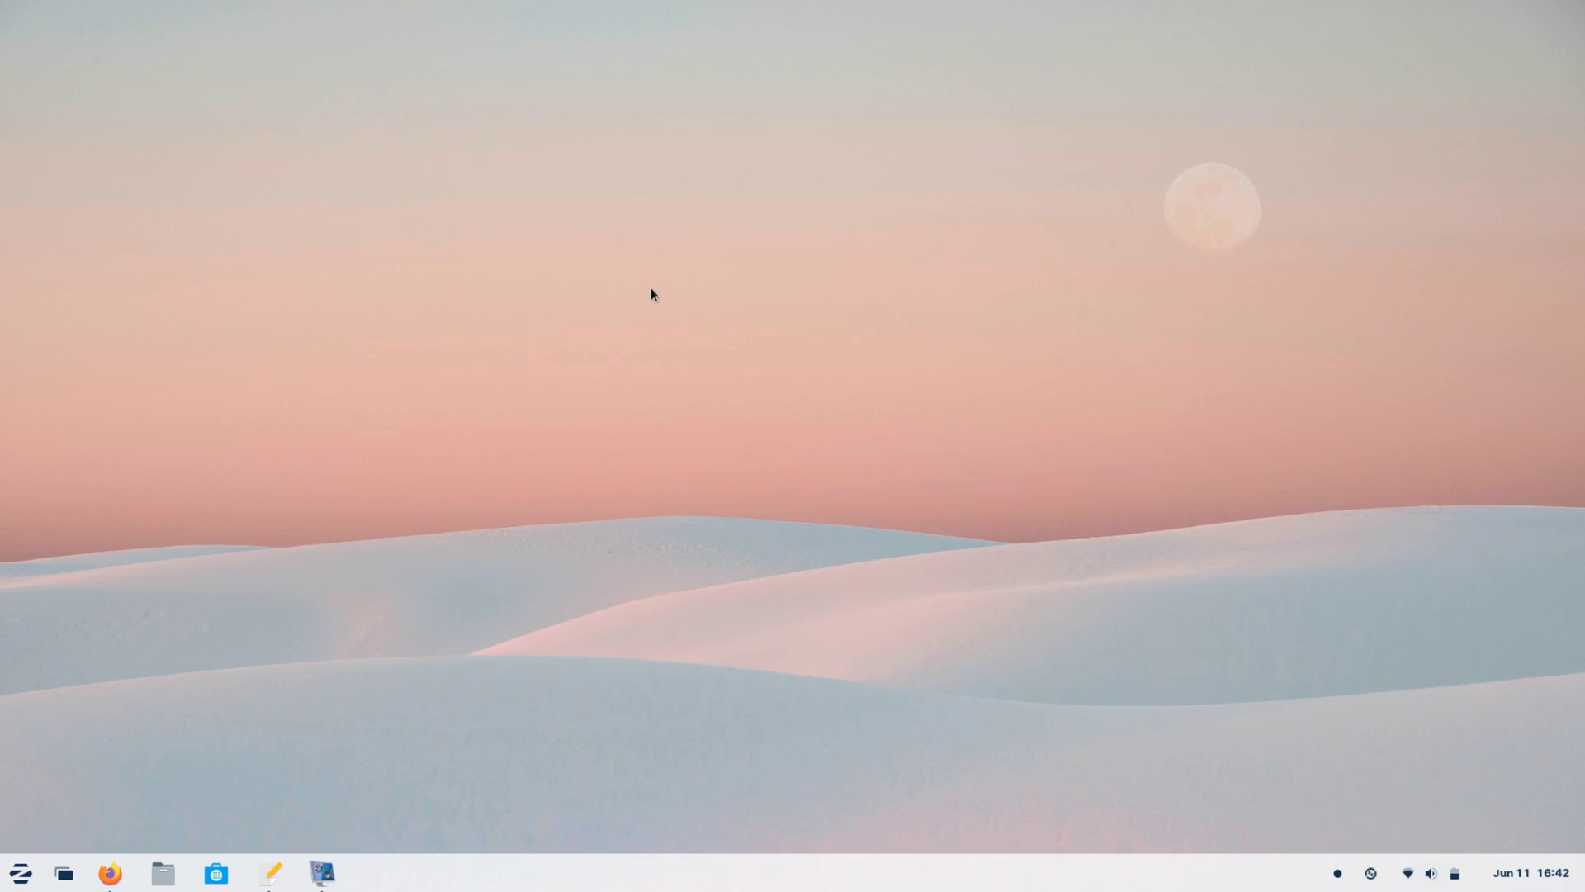
Step: Launch Terminal from an Activities search for 'ter' and move its window left
key("super")
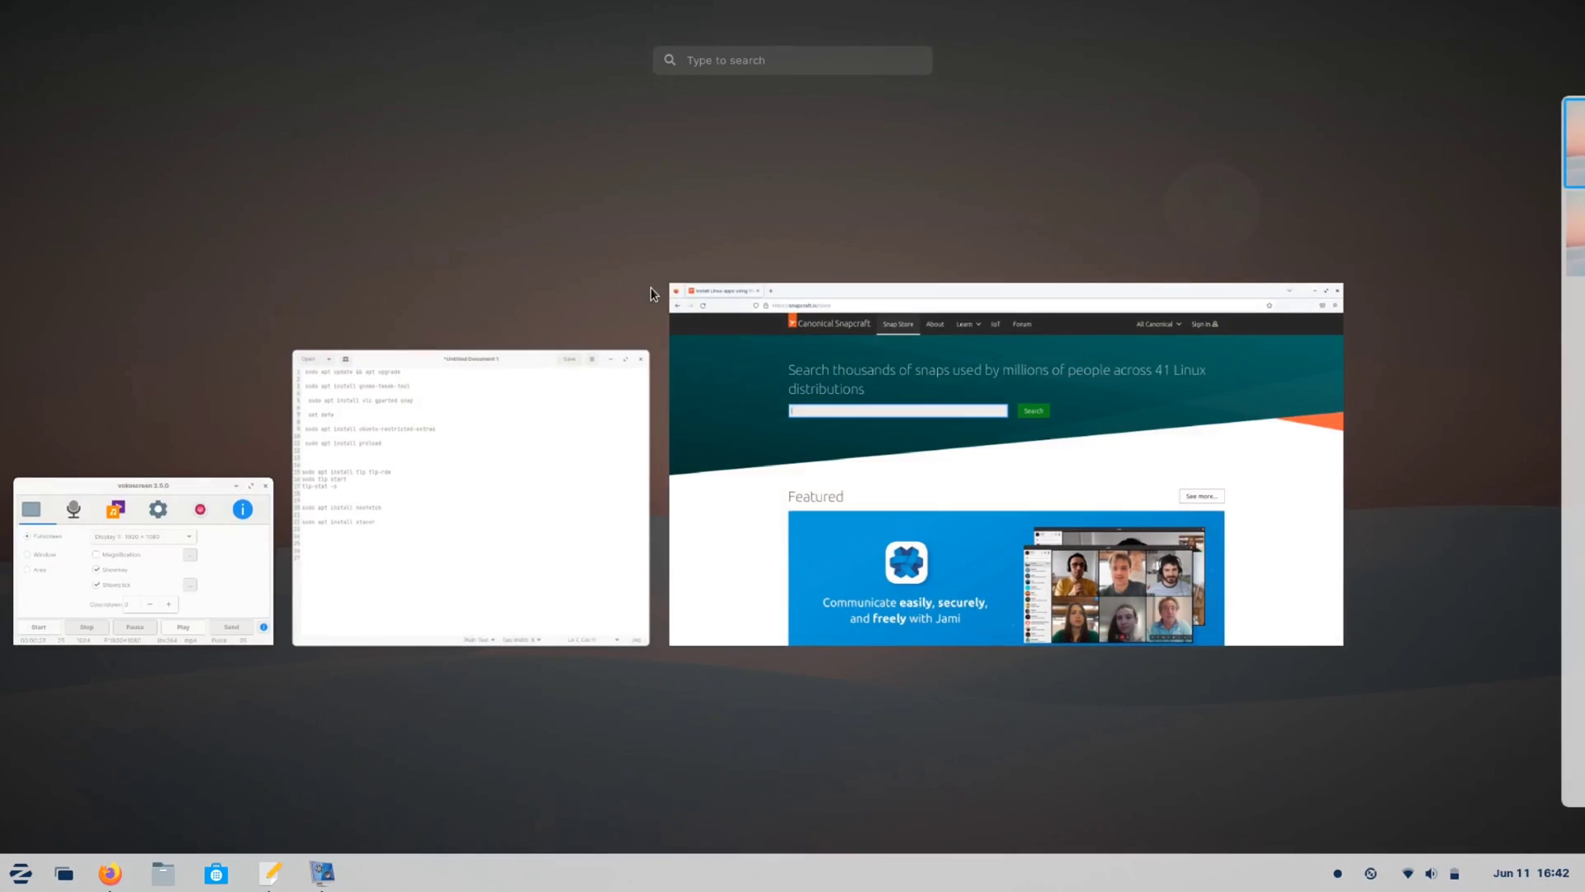
type("ter")
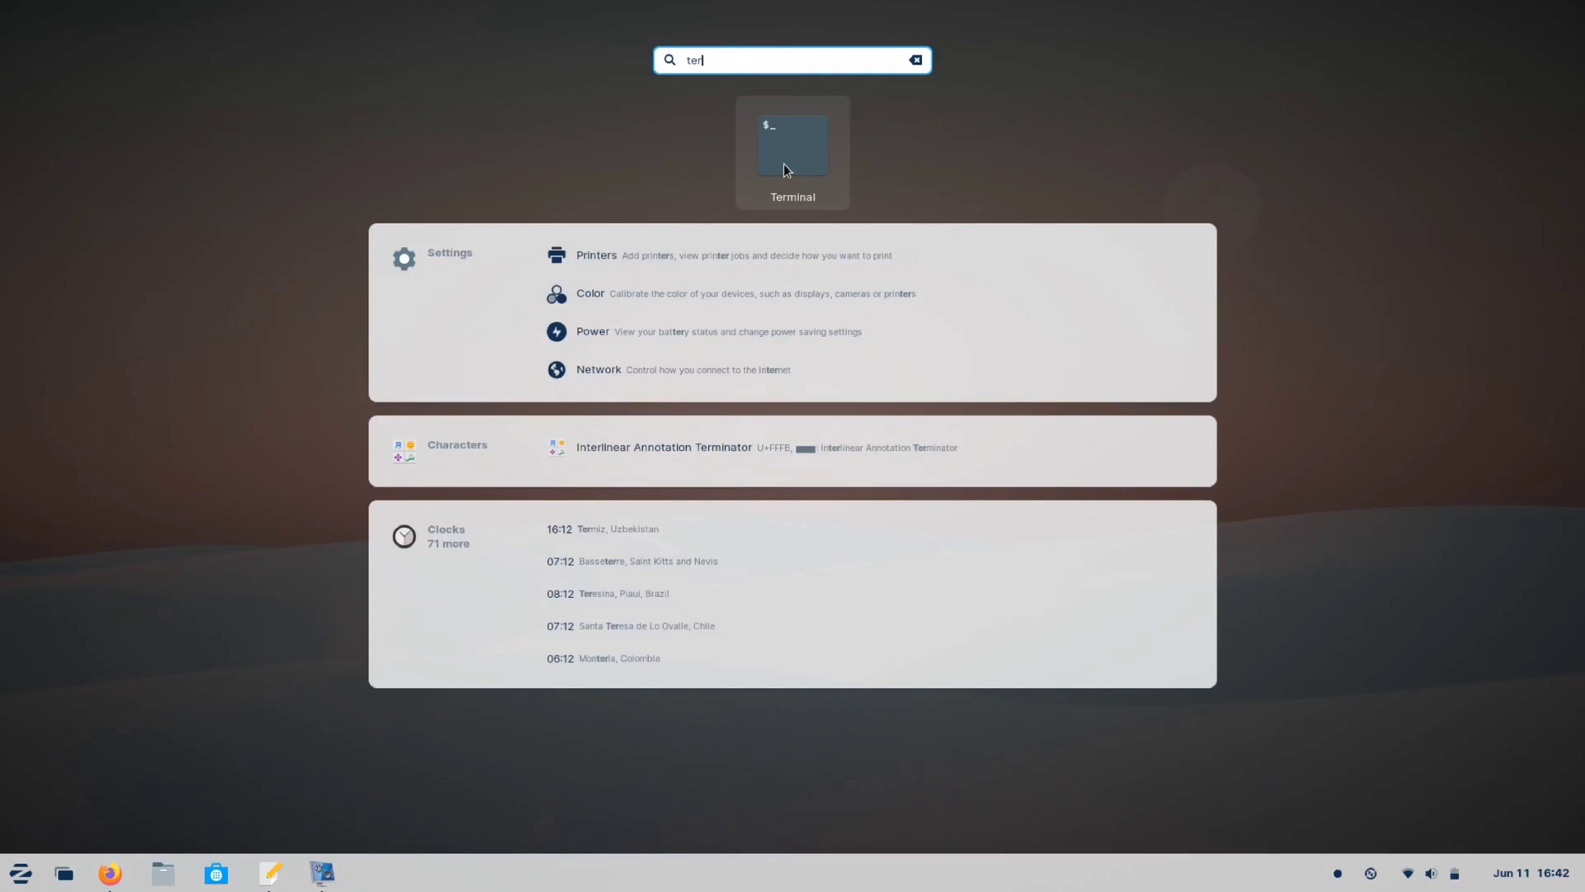
left_click(785, 163)
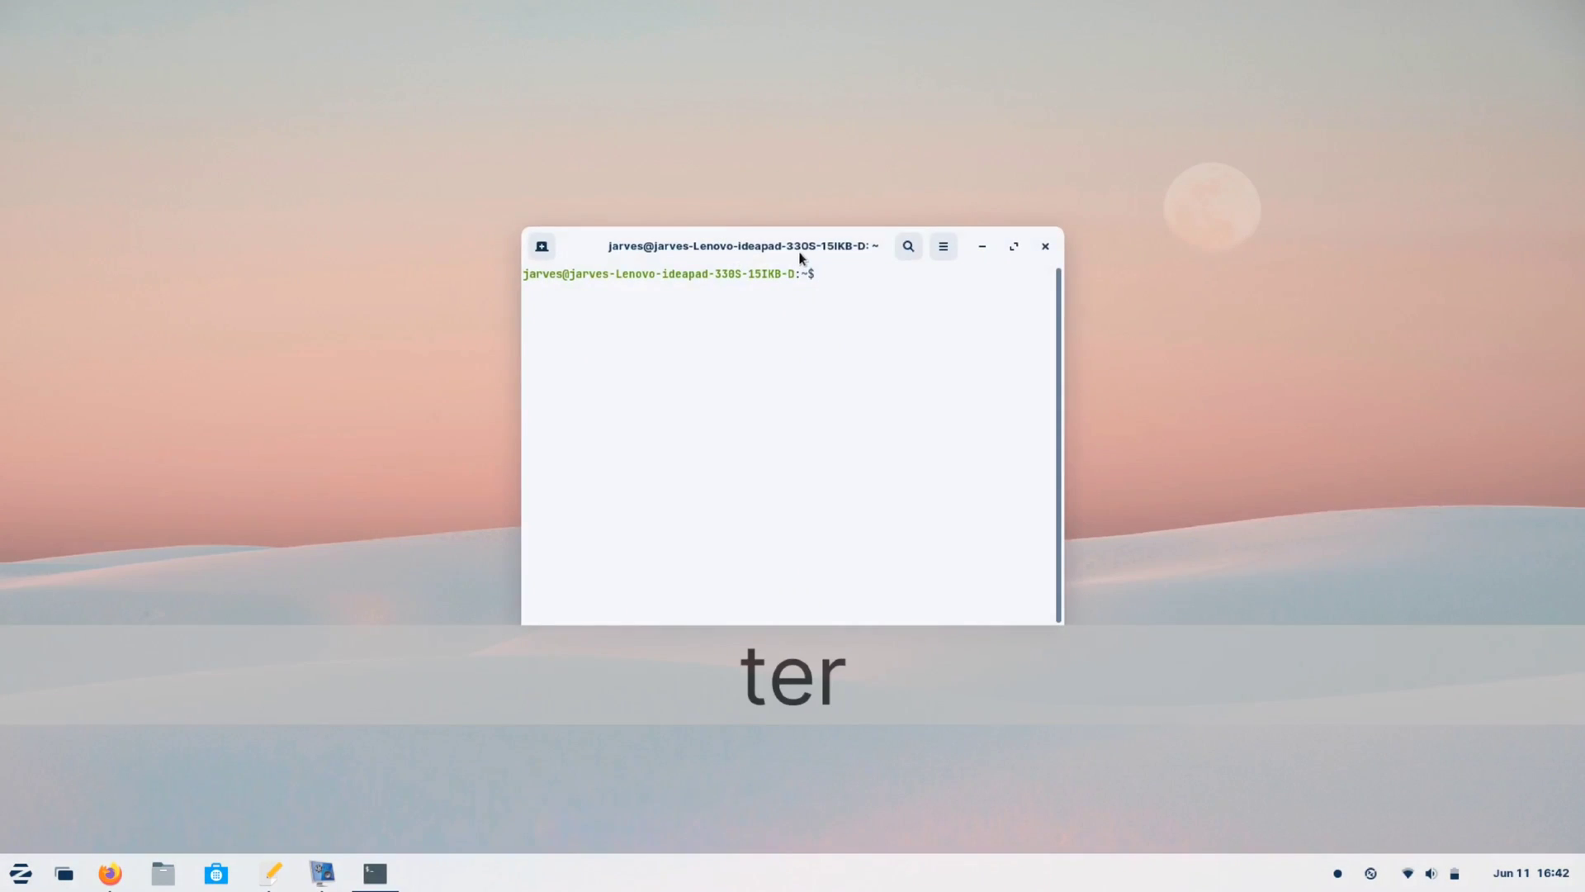
left_click_drag(799, 253, 708, 241)
Step: Run 'sudo apt update && apt upgrade' and enter the administrator password
left_click(740, 303)
type("sudo")
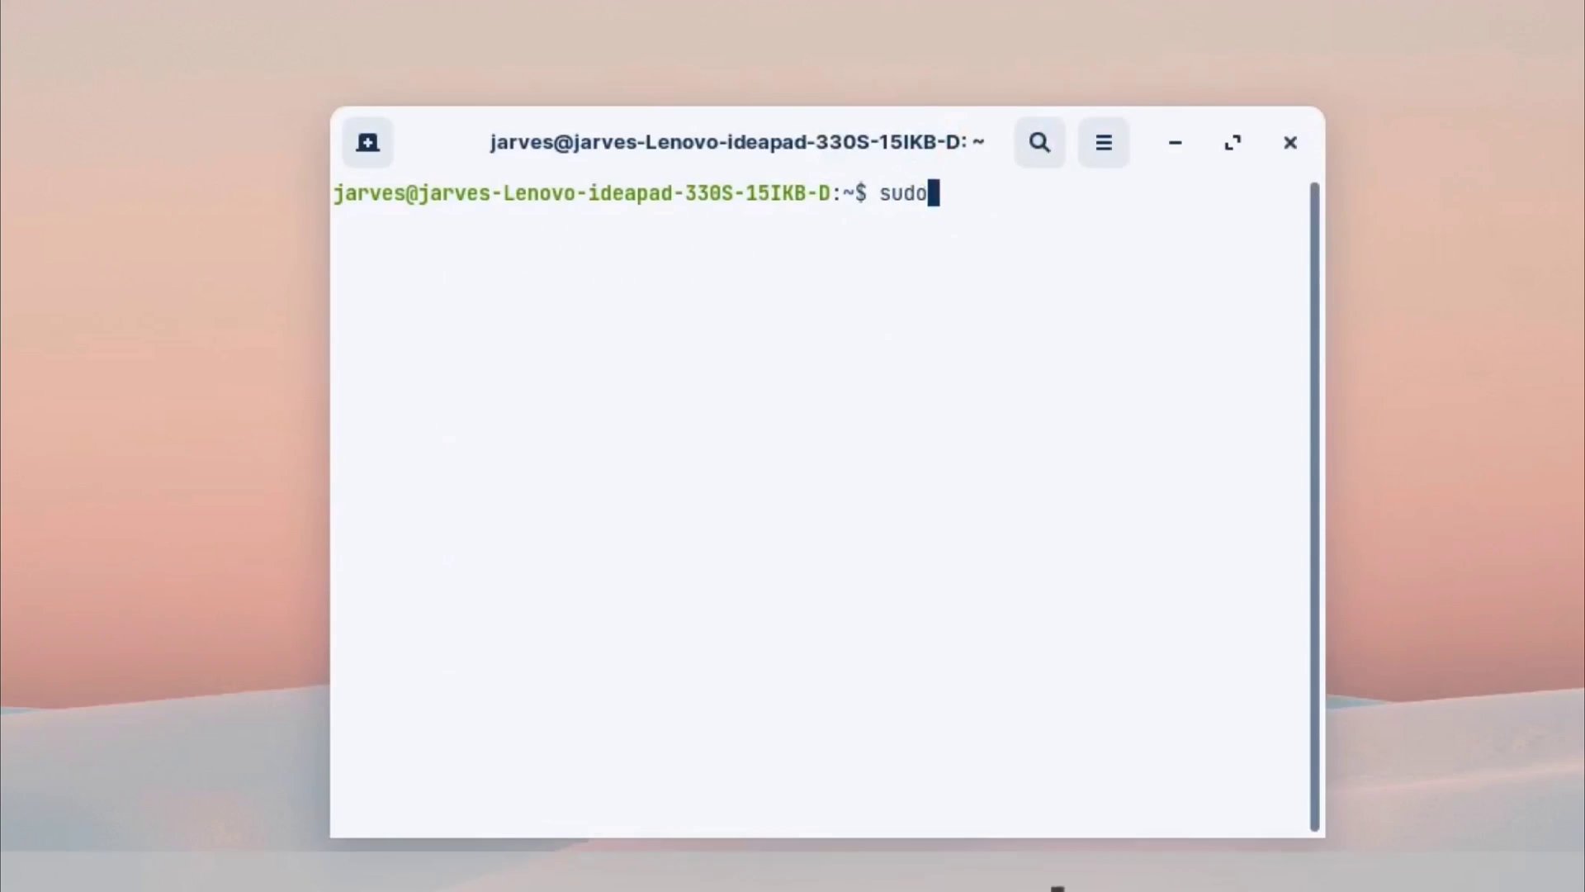
type(" apt u")
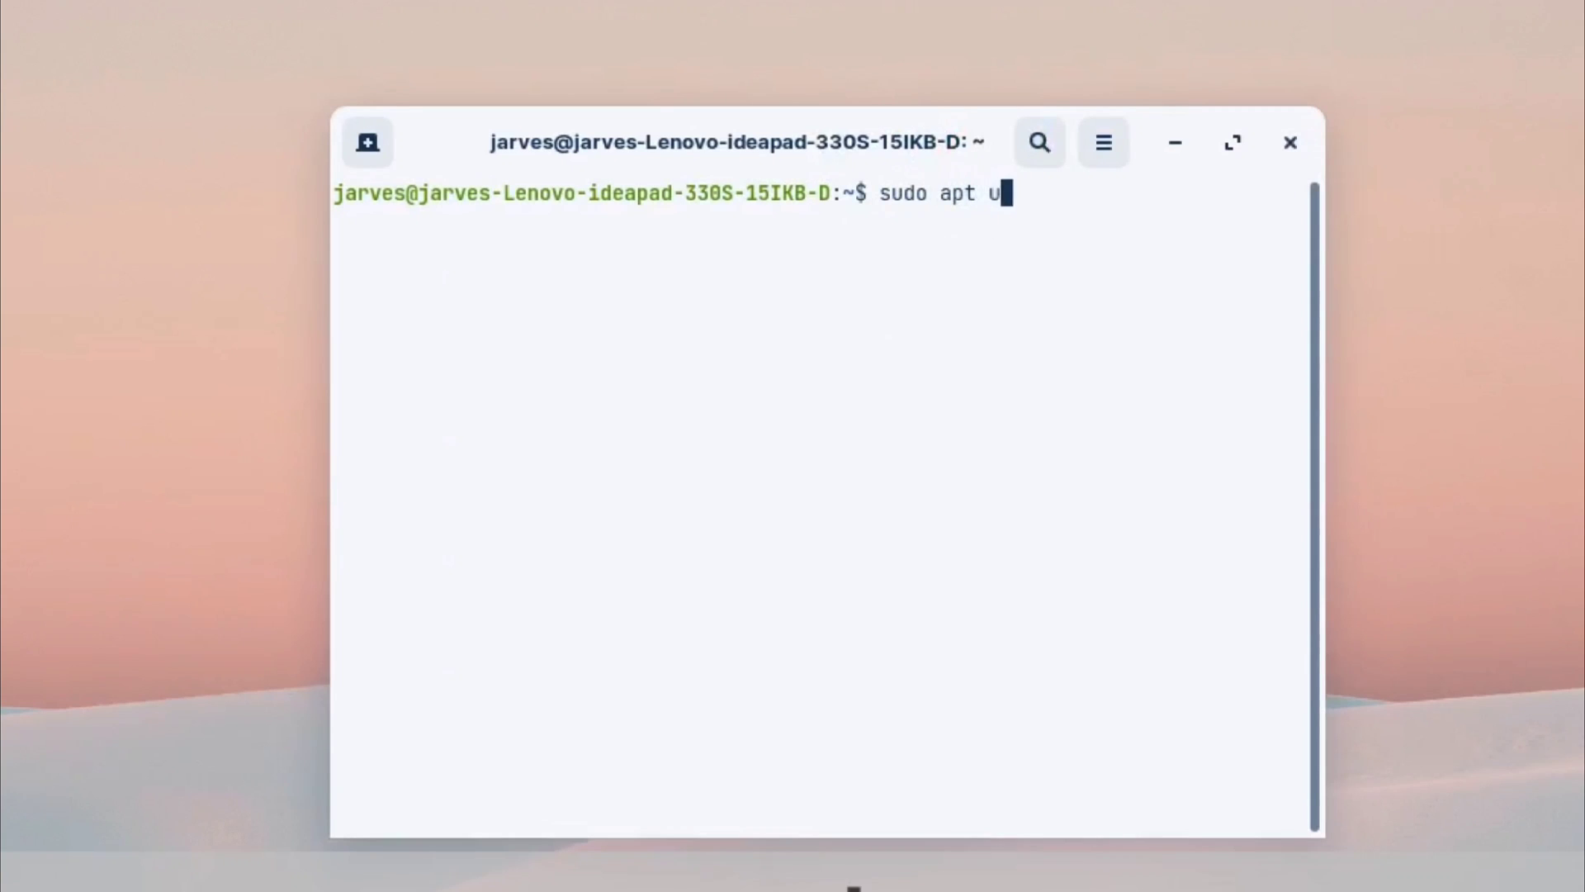
type("pdate && ap")
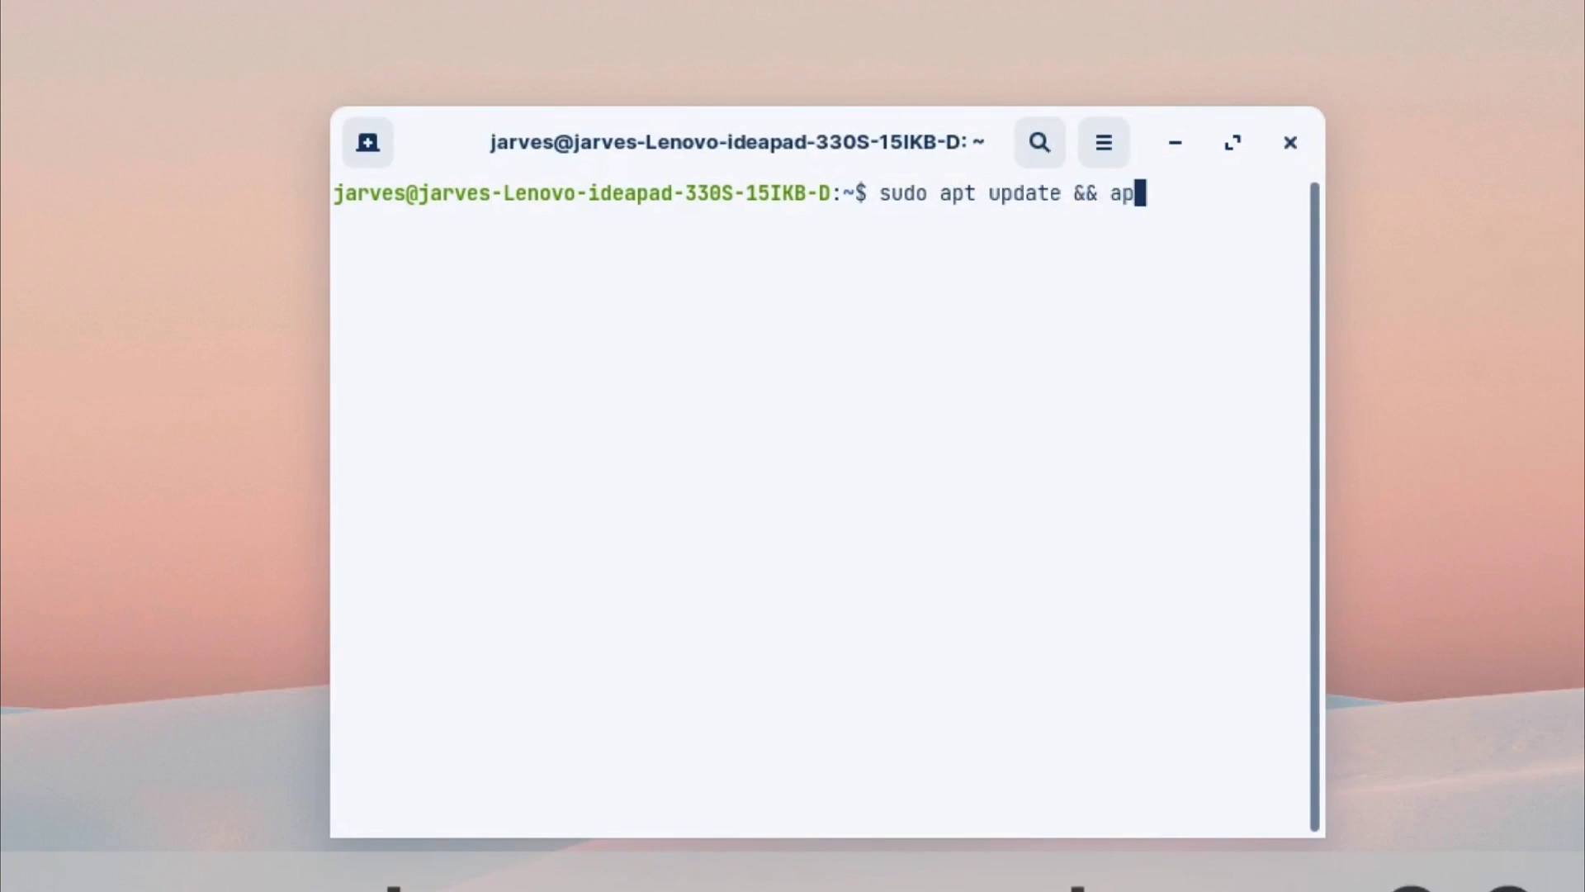
type("t upgrade")
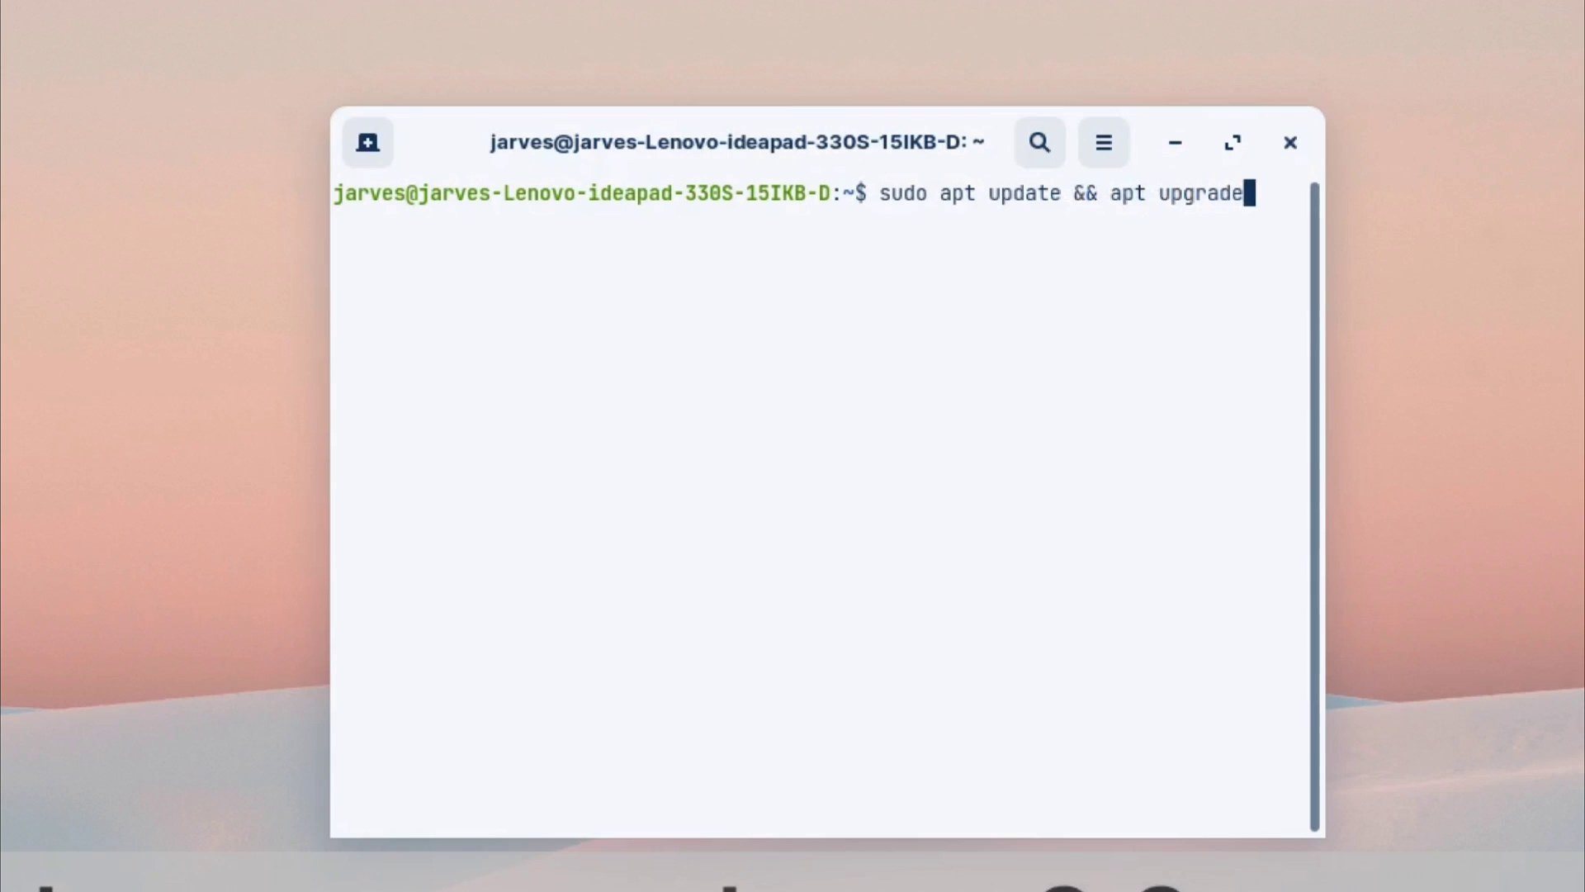
key("Return")
type("***")
key("Return")
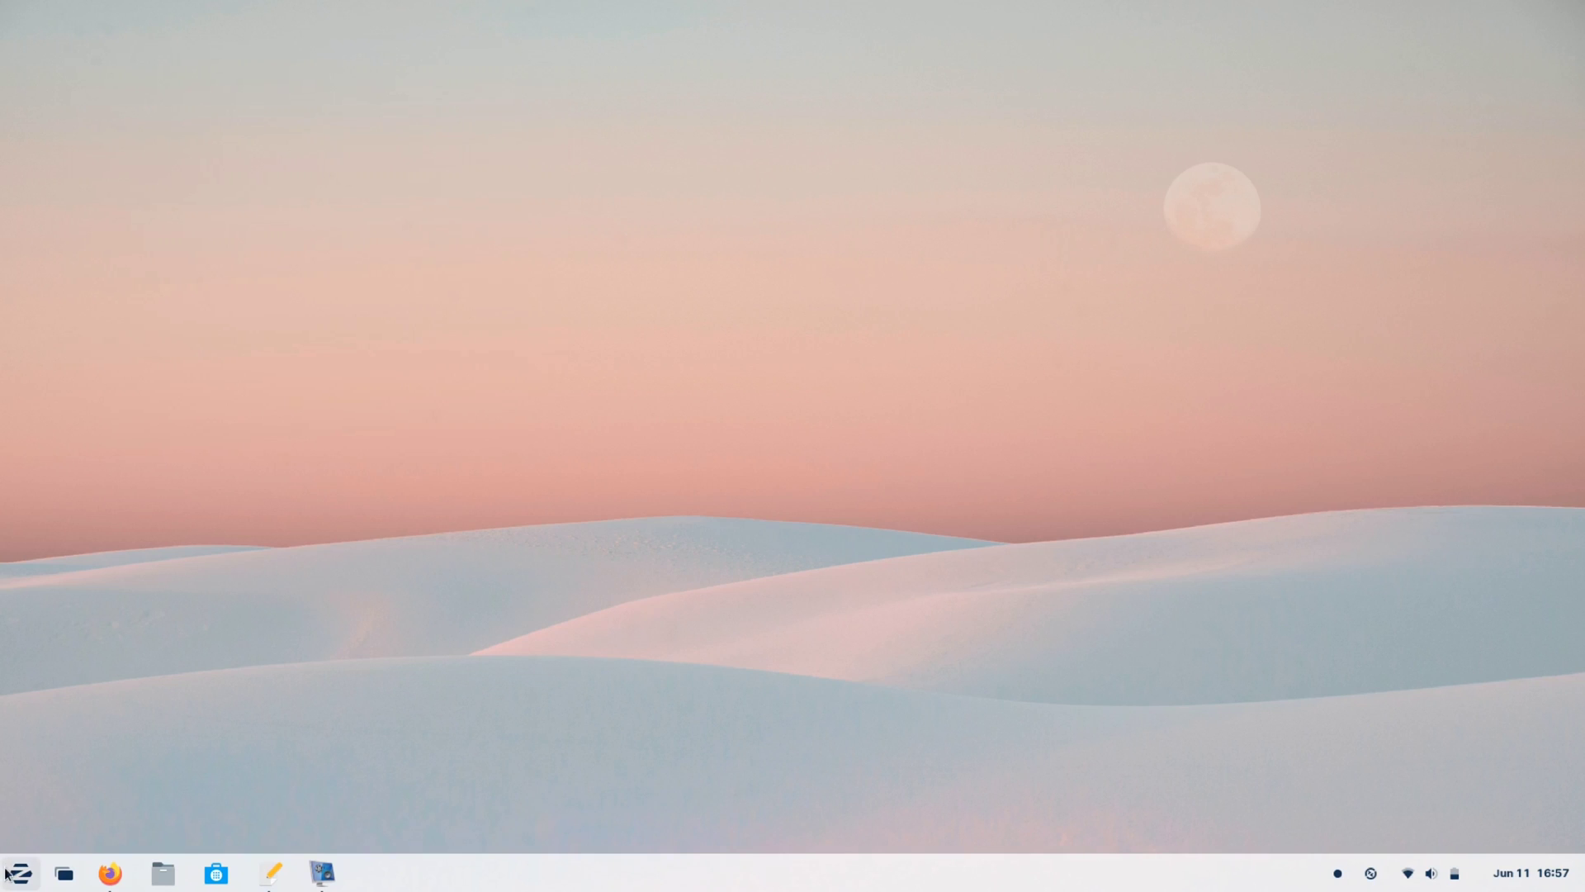
Step: Launch Zorin Appearance from an Activities search for 'app'
left_click(20, 873)
left_click(503, 497)
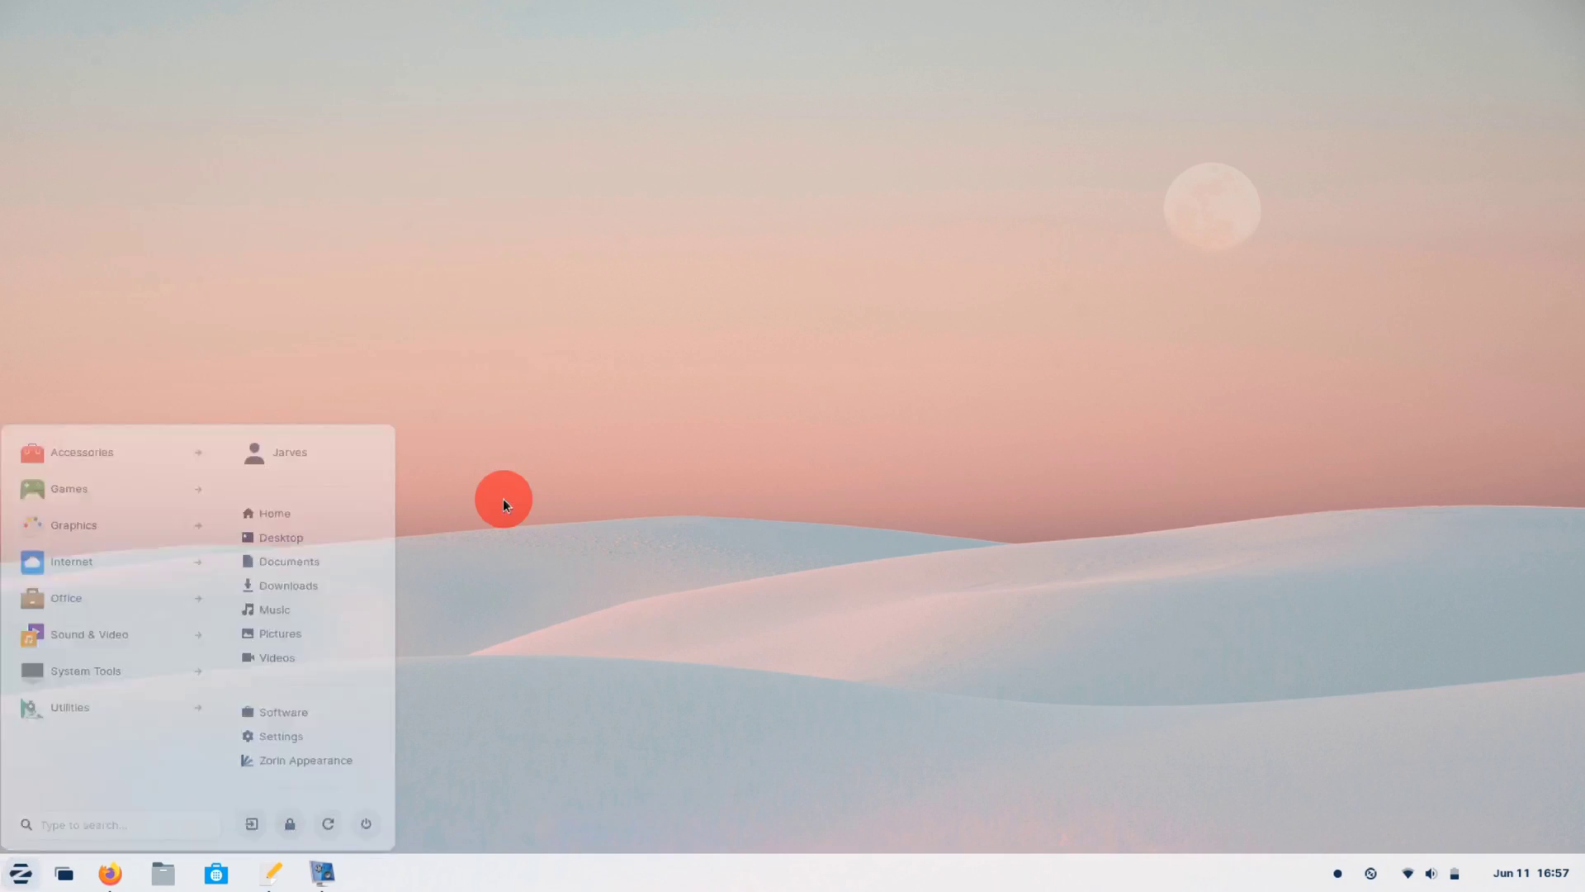
key("super")
type("app")
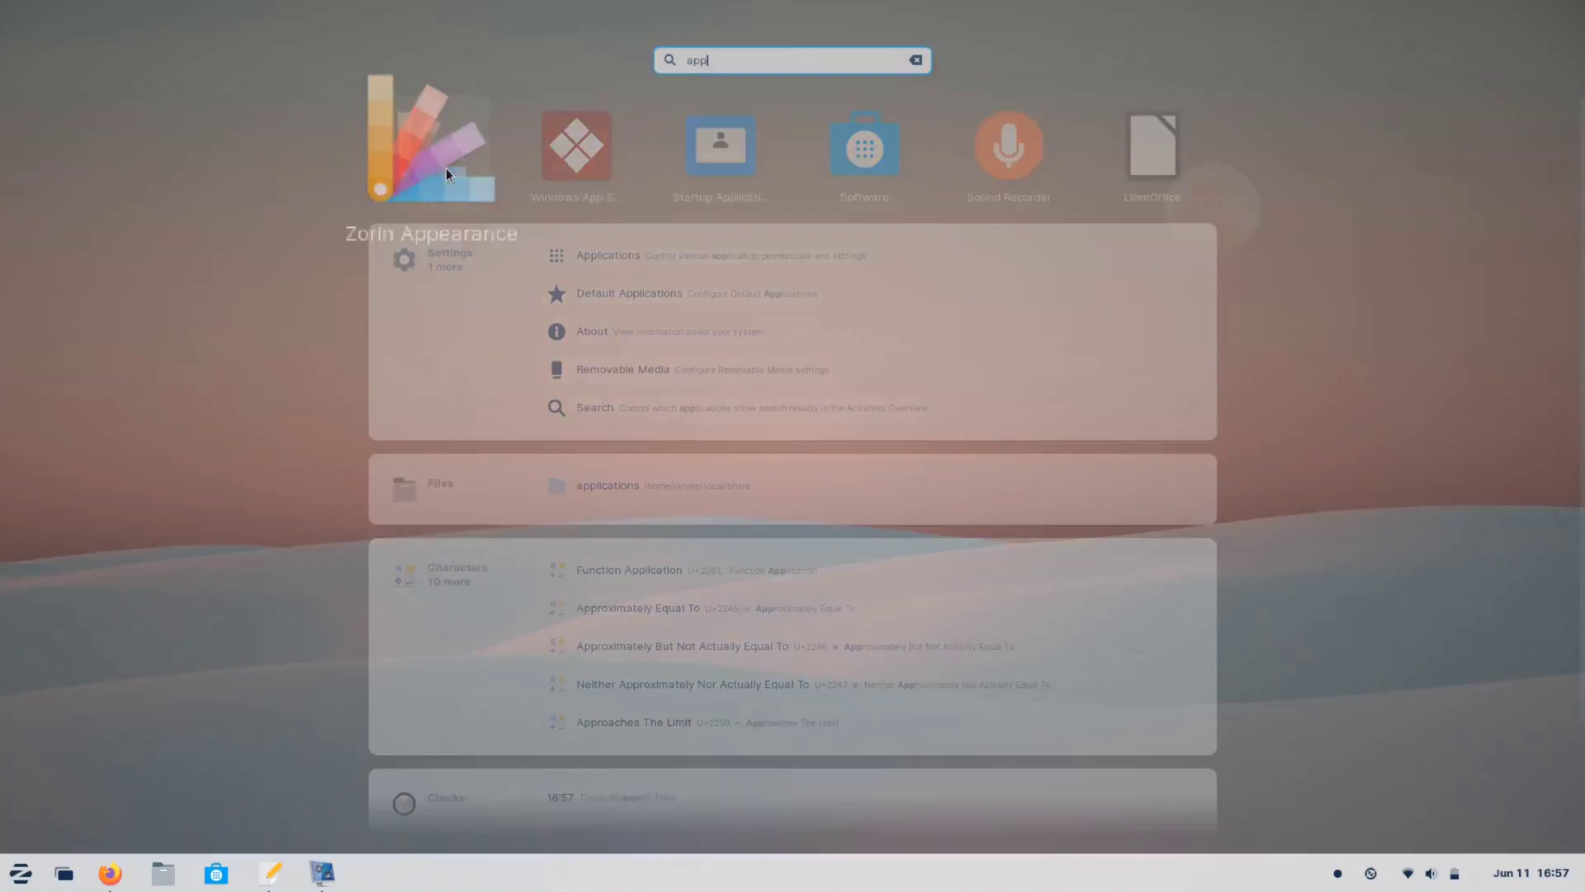
left_click(446, 171)
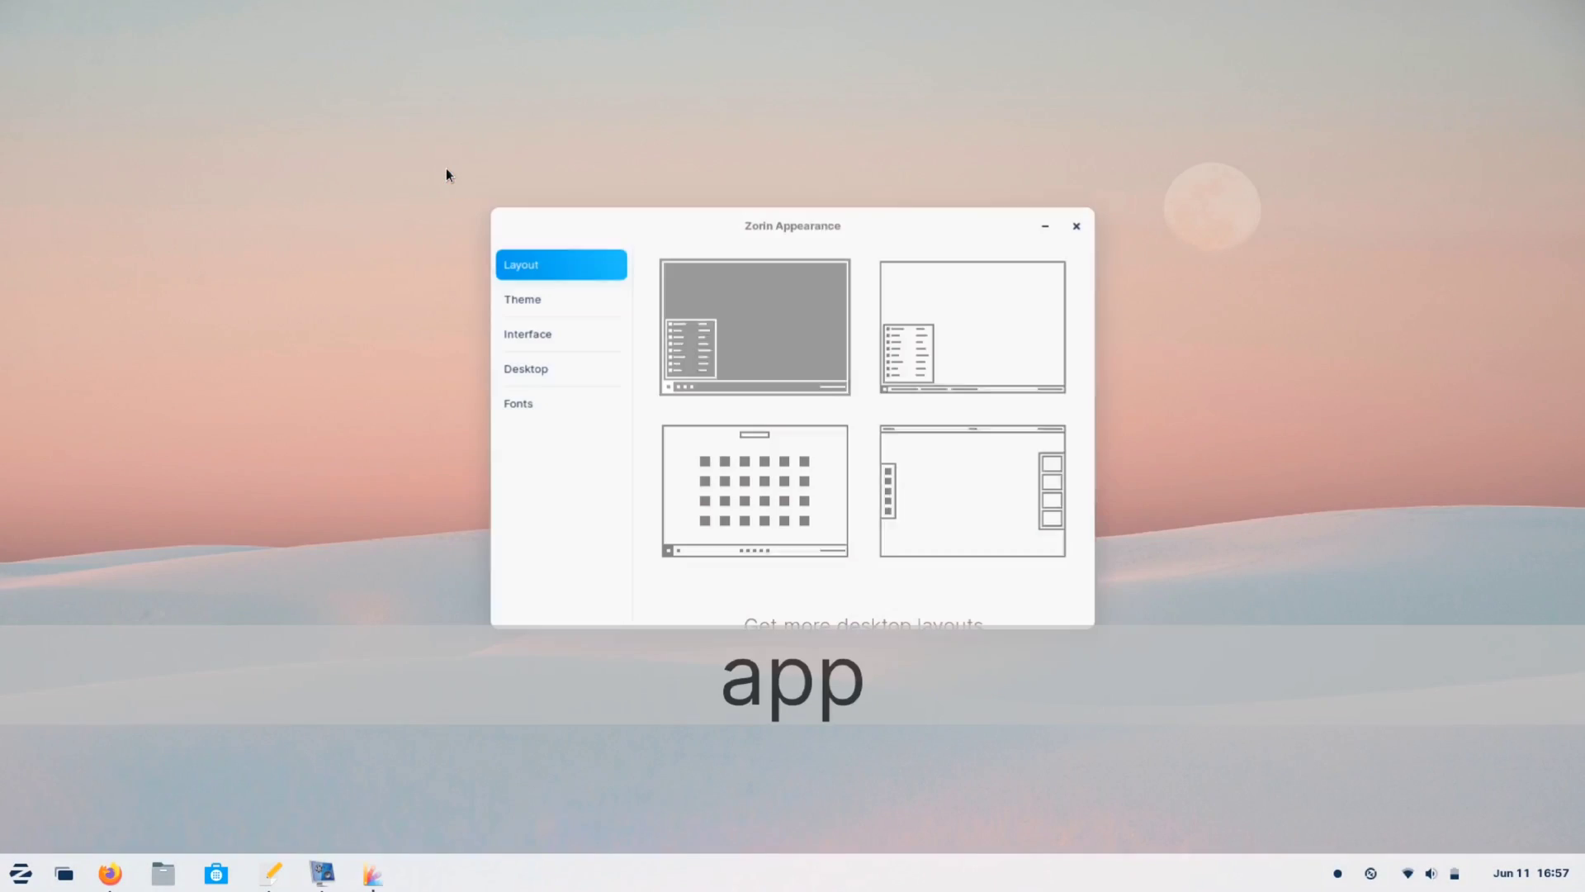
Step: Try the window-list taskbar and top-panel-with-dock layouts
left_click(537, 308)
left_click(557, 266)
left_click(910, 354)
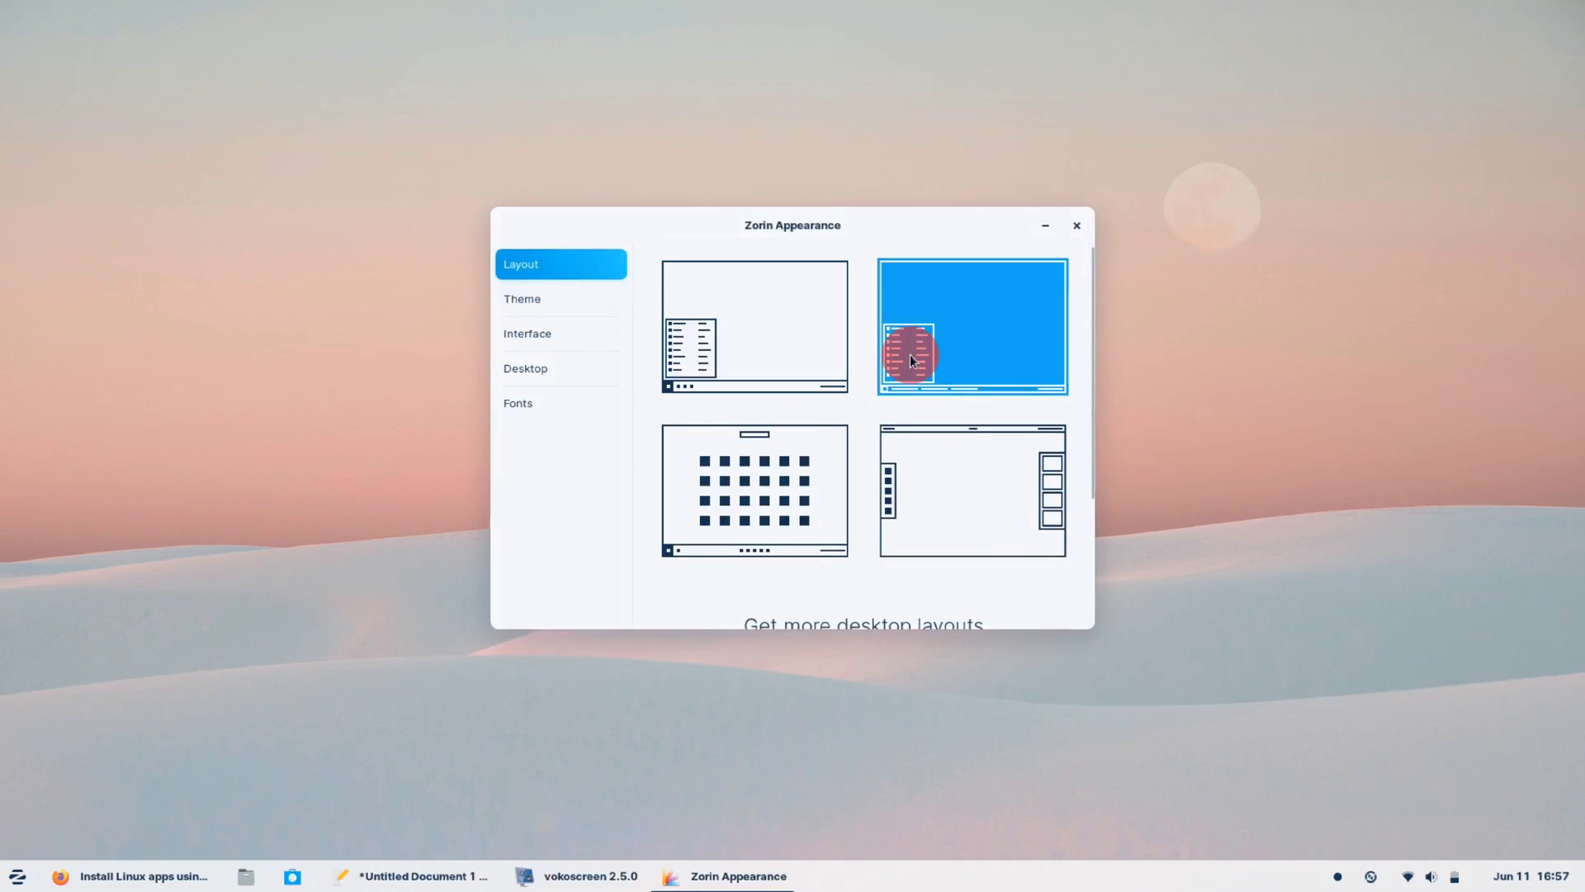
left_click(909, 521)
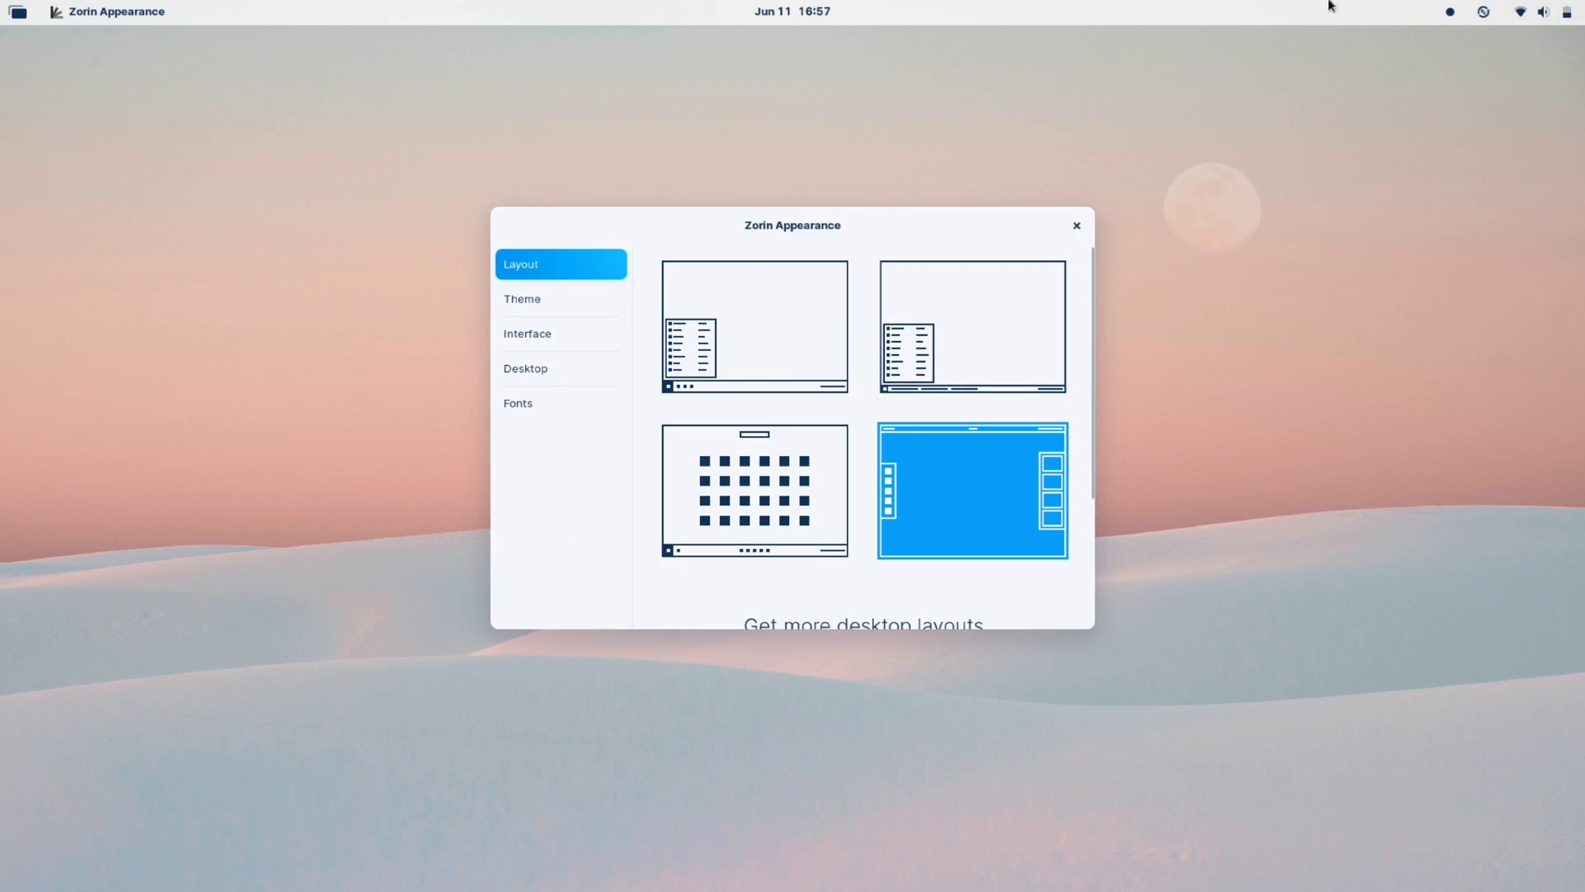
left_click(115, 12)
left_click(21, 8)
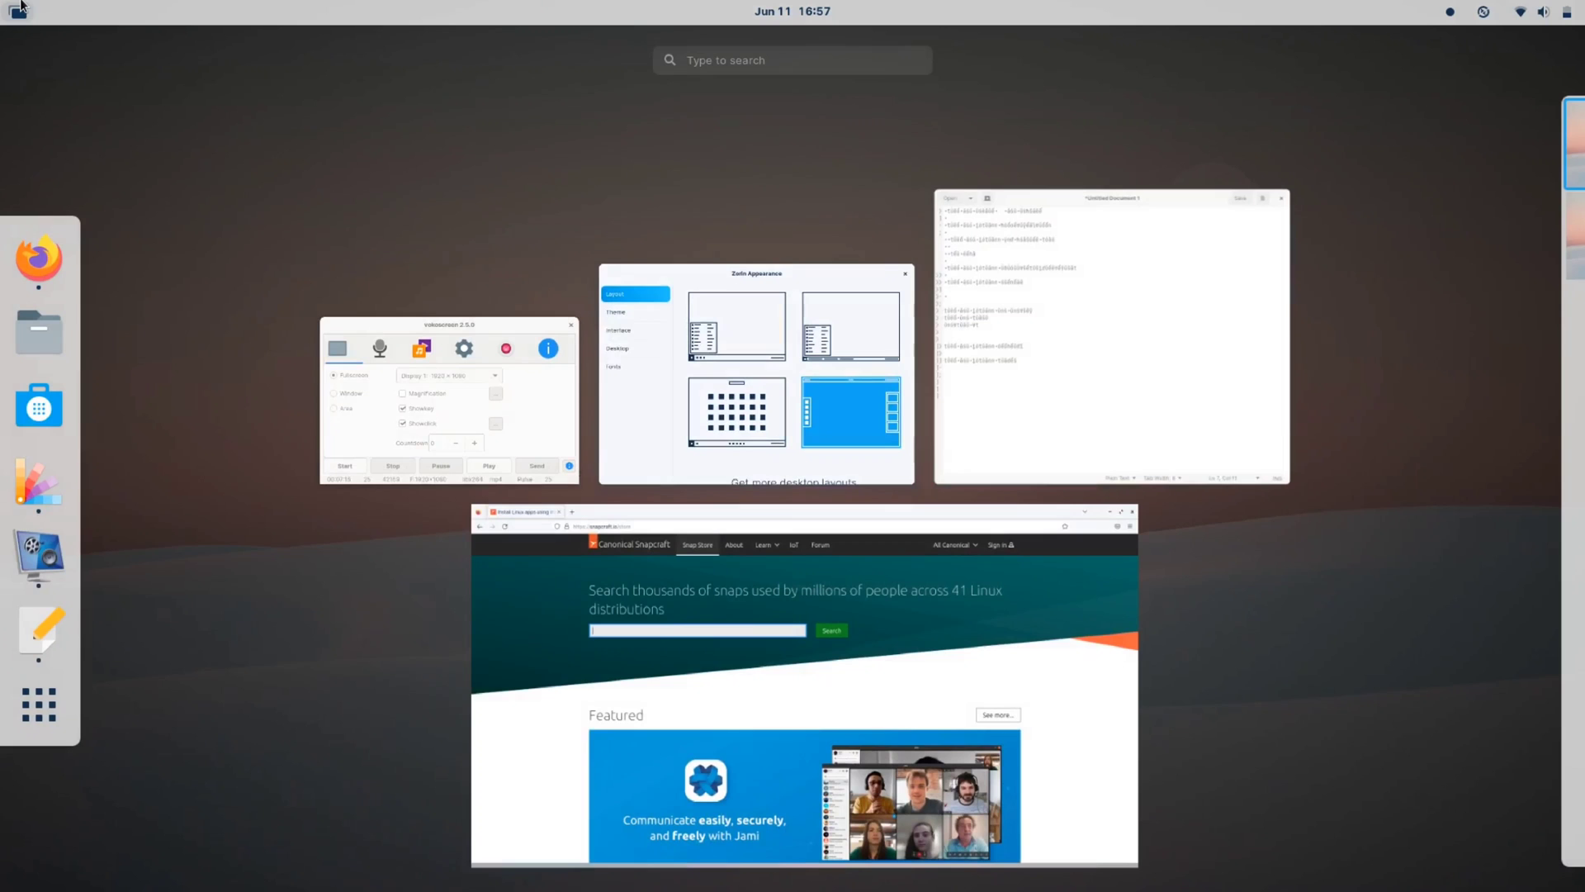
left_click(21, 8)
Step: Choose the bottom-taskbar app-grid layout and preview its app grid and overview
left_click(745, 480)
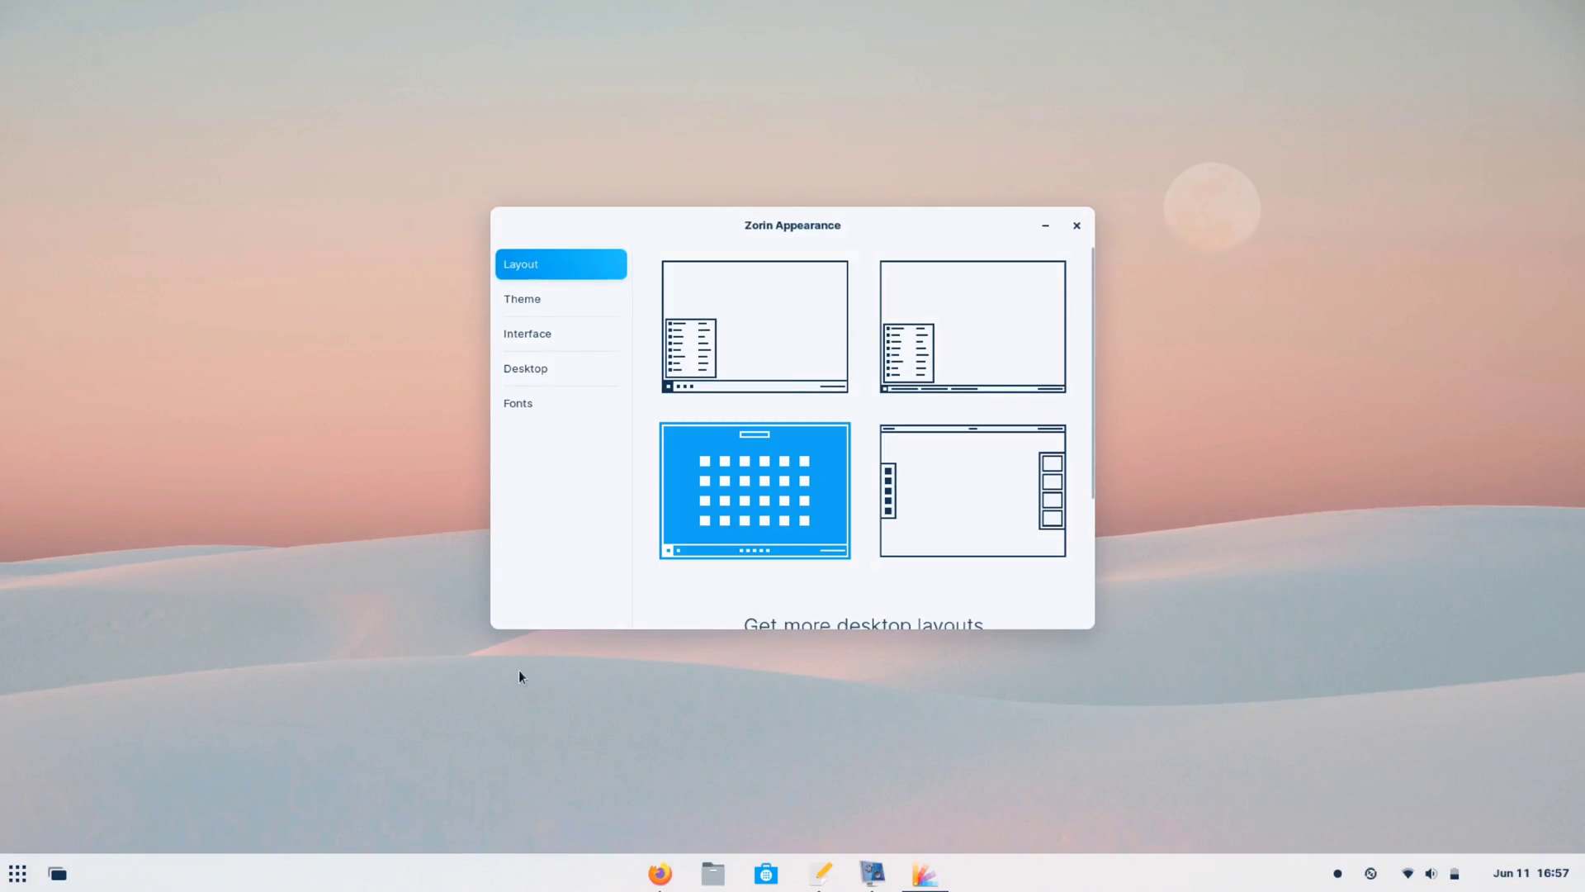
left_click(18, 872)
left_click(17, 873)
left_click(17, 872)
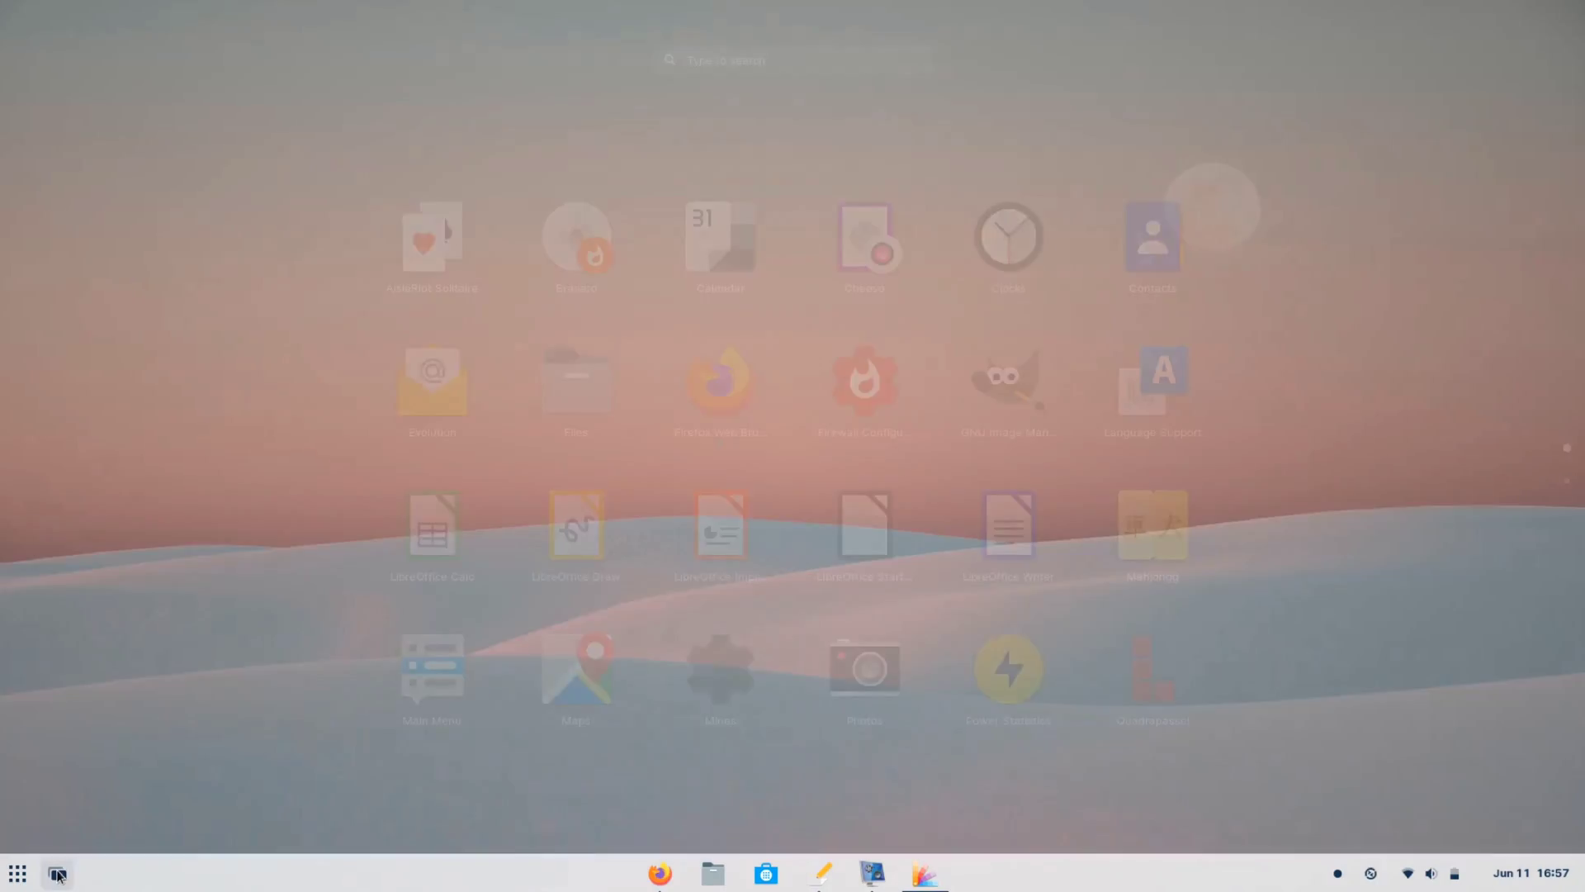
left_click(17, 872)
left_click(17, 873)
left_click(18, 872)
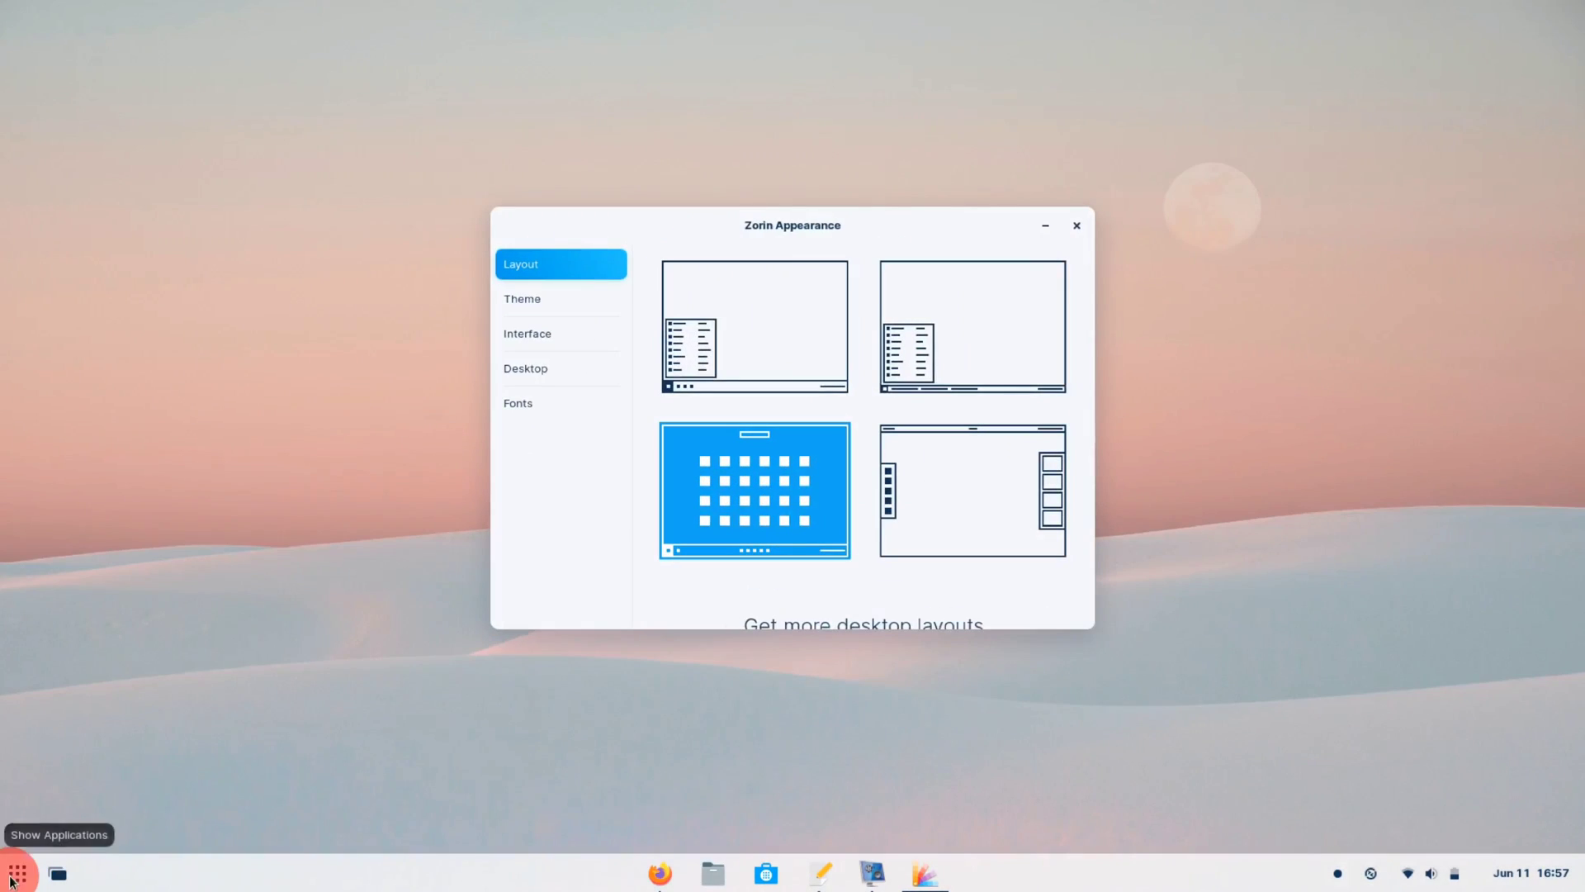
left_click(12, 877)
left_click(11, 877)
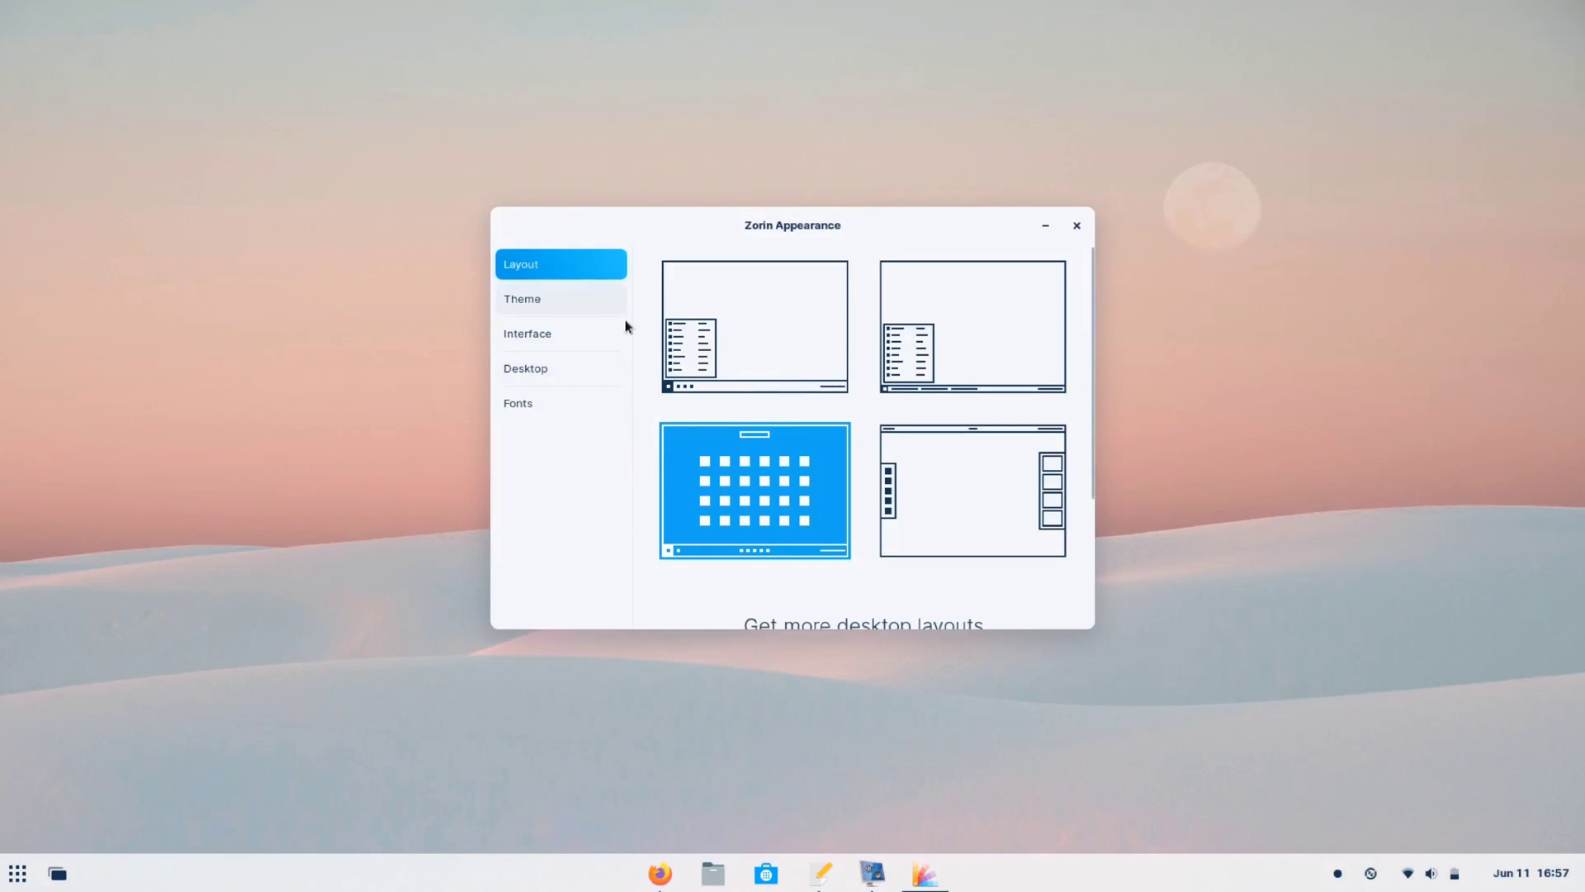
Step: Make the background switch automatically between light and dark, keeping the blue accent colour
scroll(862, 437, "down", 3)
scroll(863, 437, "up", 3)
left_click(547, 363)
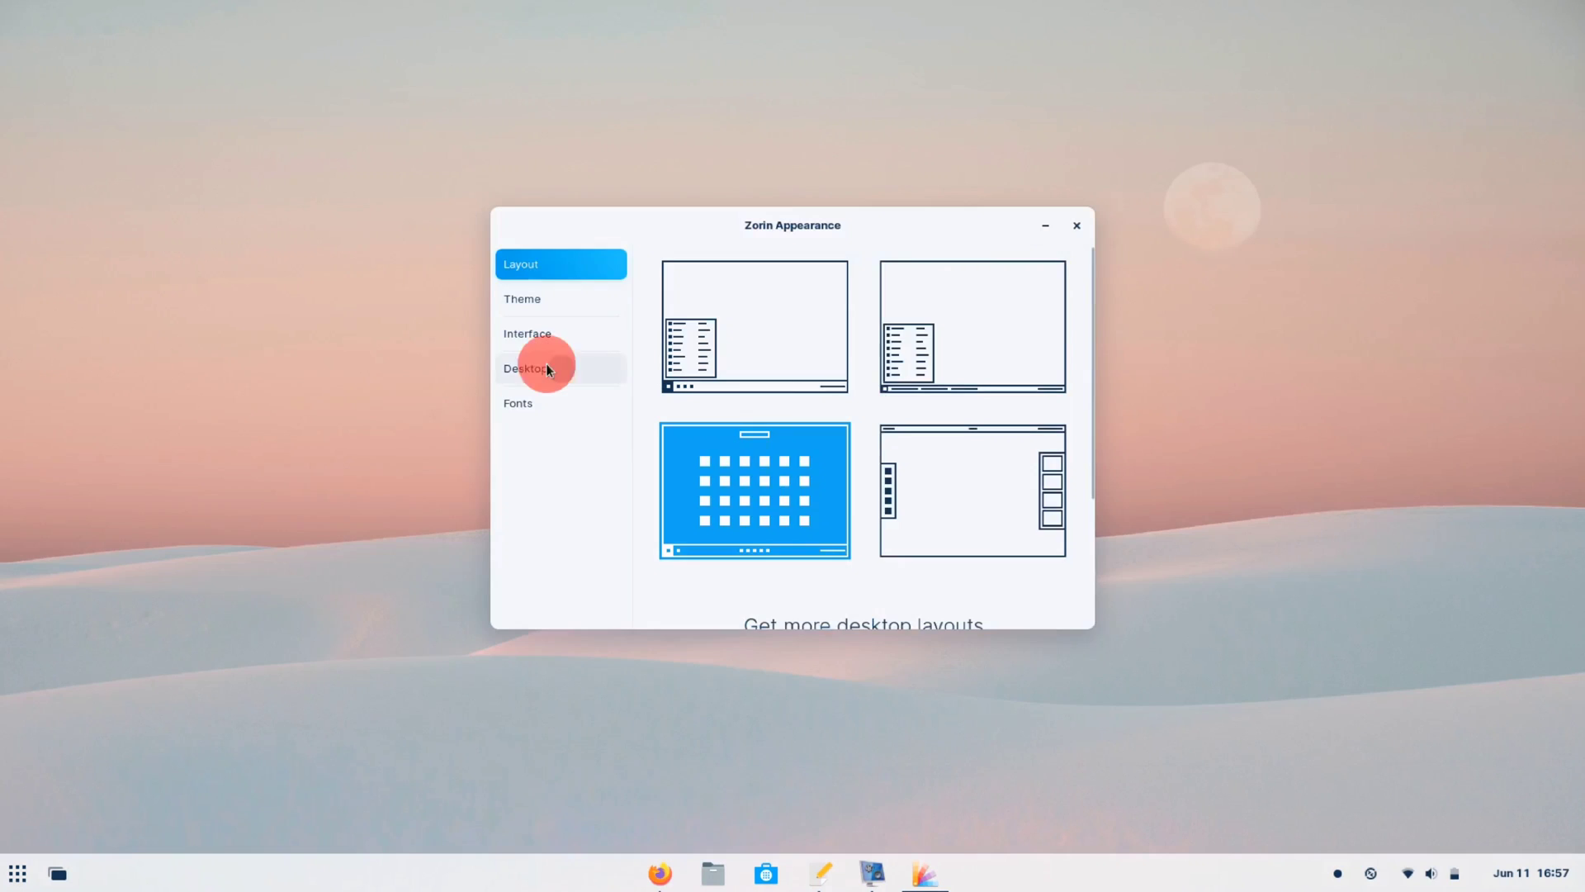
left_click(537, 302)
left_click(929, 404)
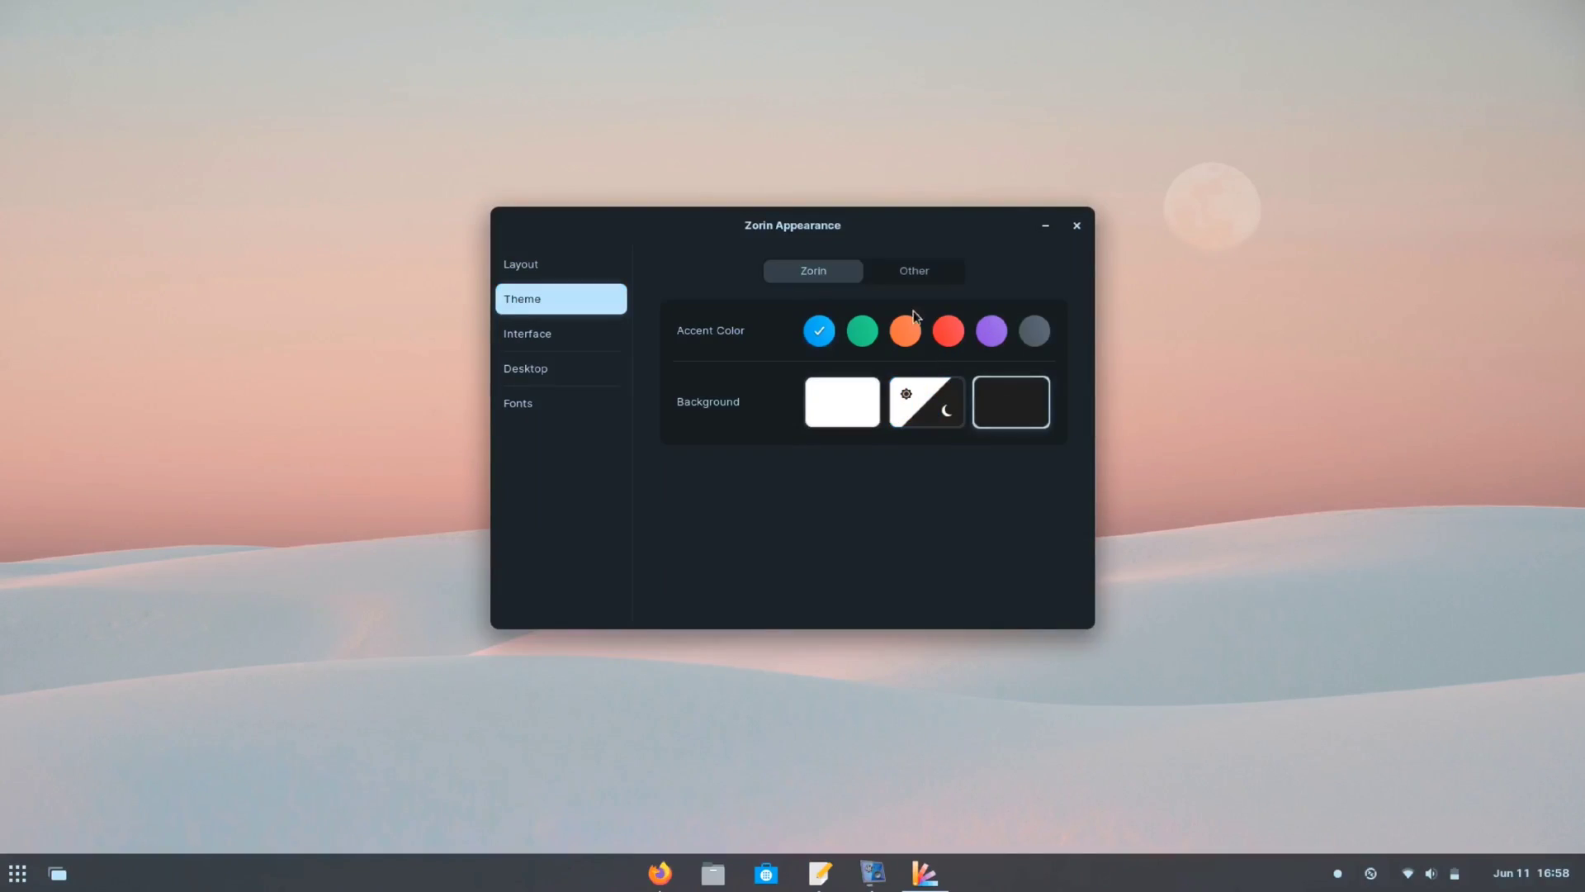
left_click(864, 334)
left_click(817, 337)
Step: Turn on the Activities Overview hot corner and close Zorin Appearance
left_click(562, 337)
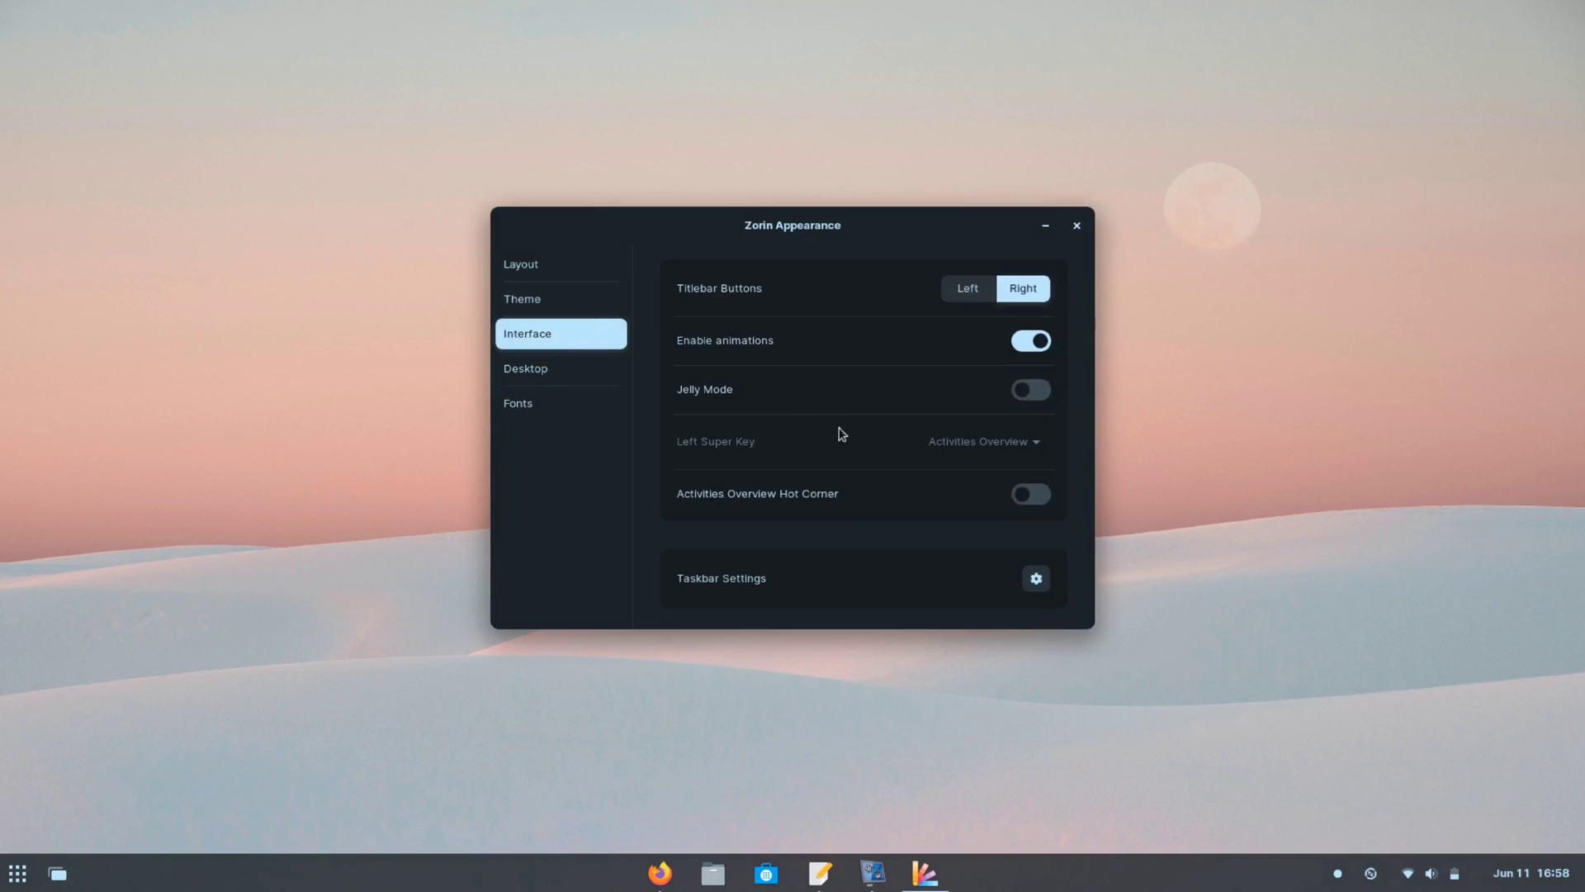
left_click(1028, 495)
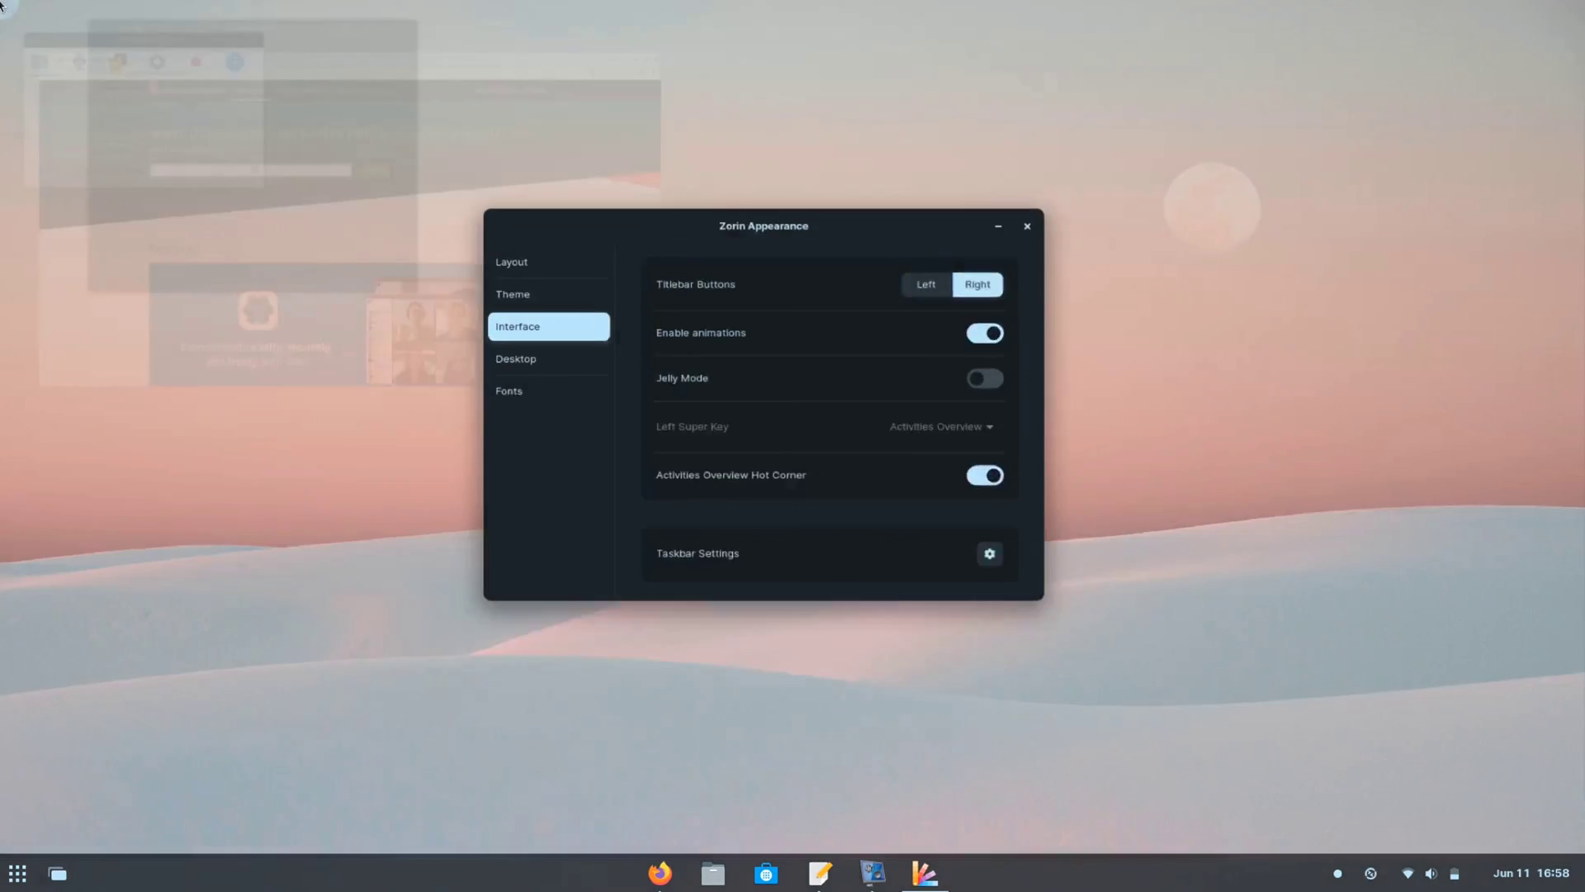
mouse_move(2, 3)
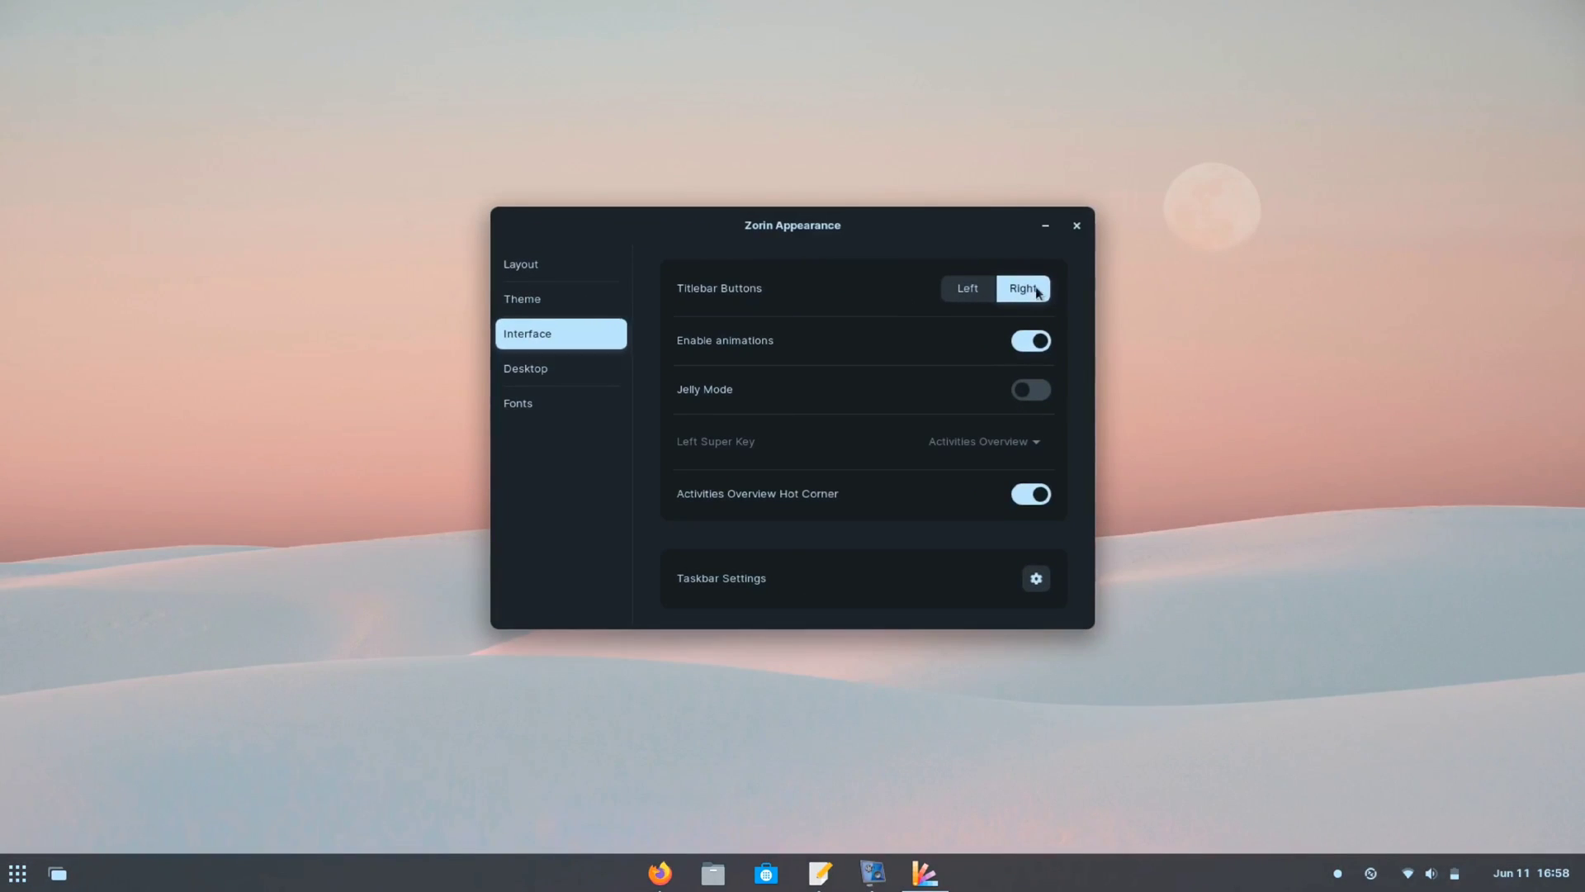
left_click(1074, 227)
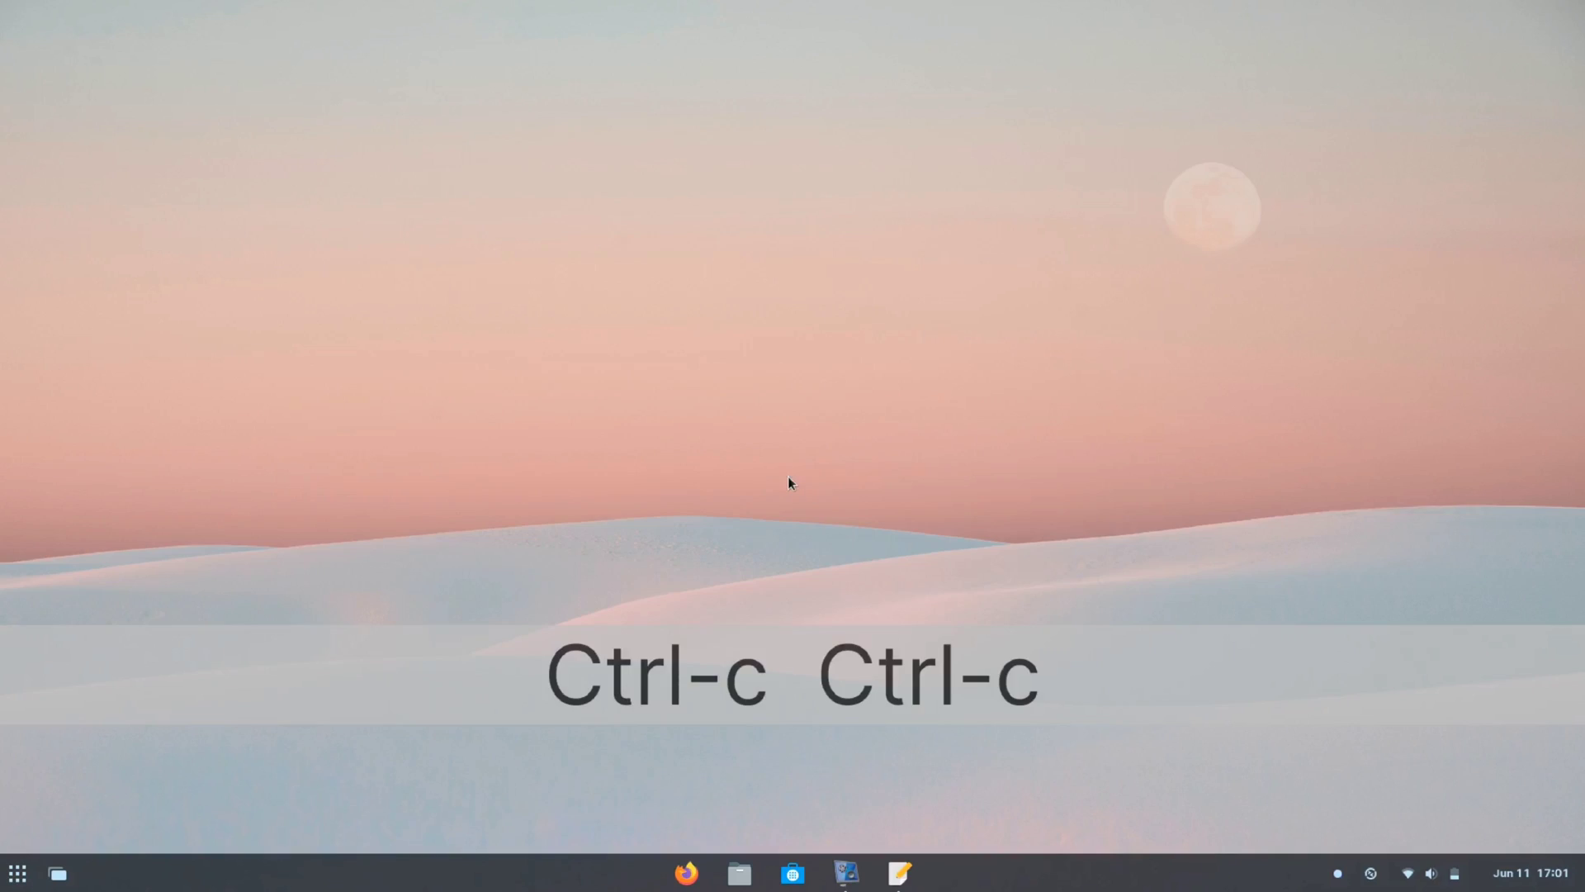
Step: Launch Terminal via an Activities search for 'cmd' and enlarge its text
key("super")
type("cmd")
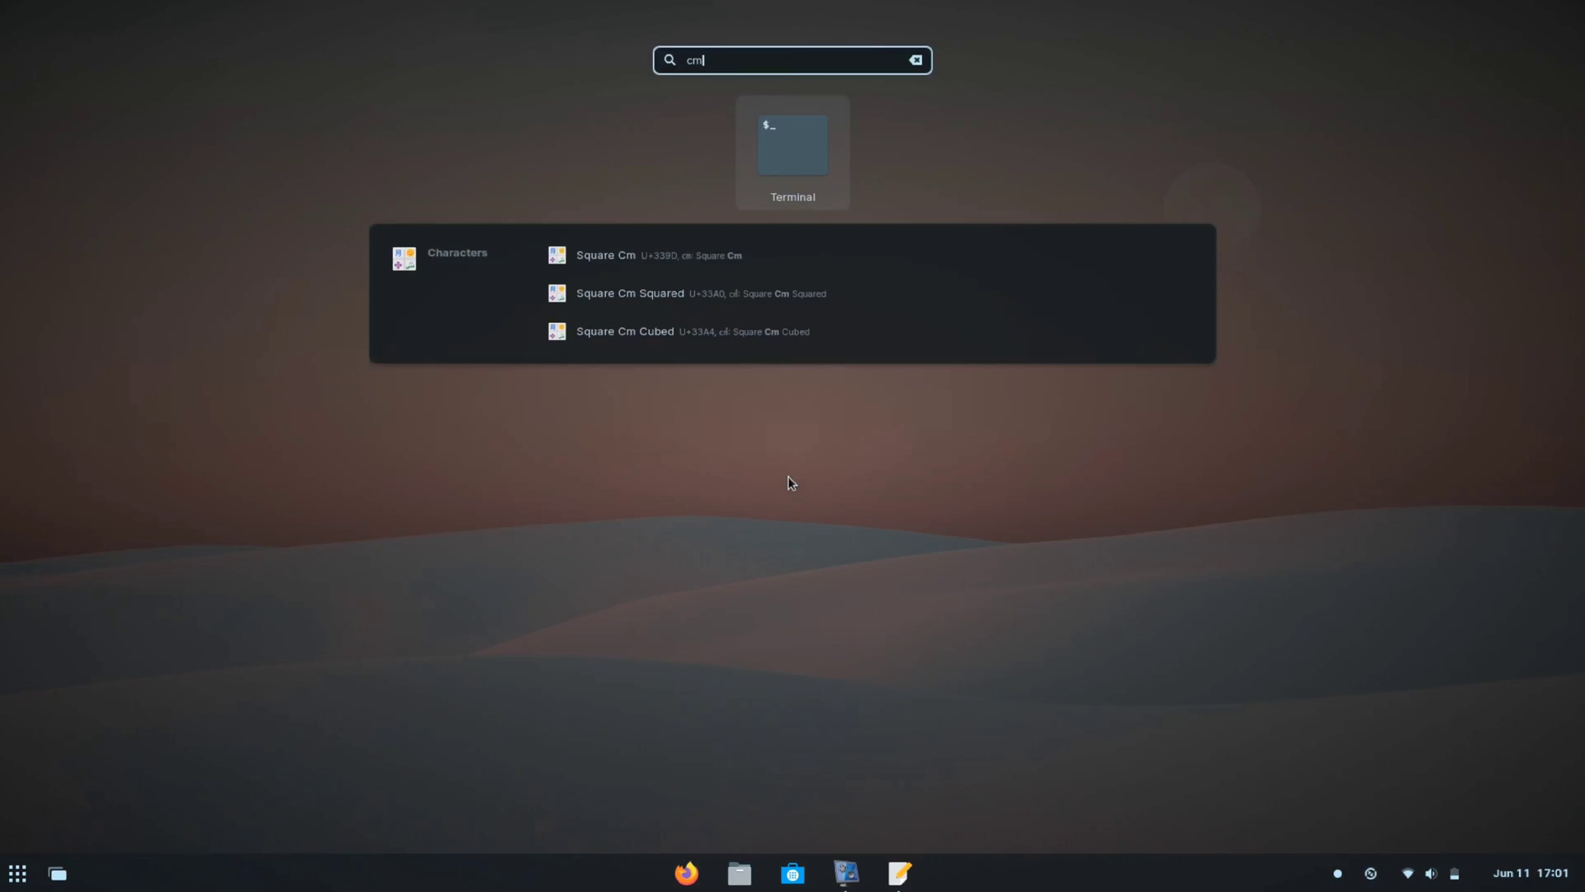
key("Return")
left_click(811, 358)
left_click(944, 246)
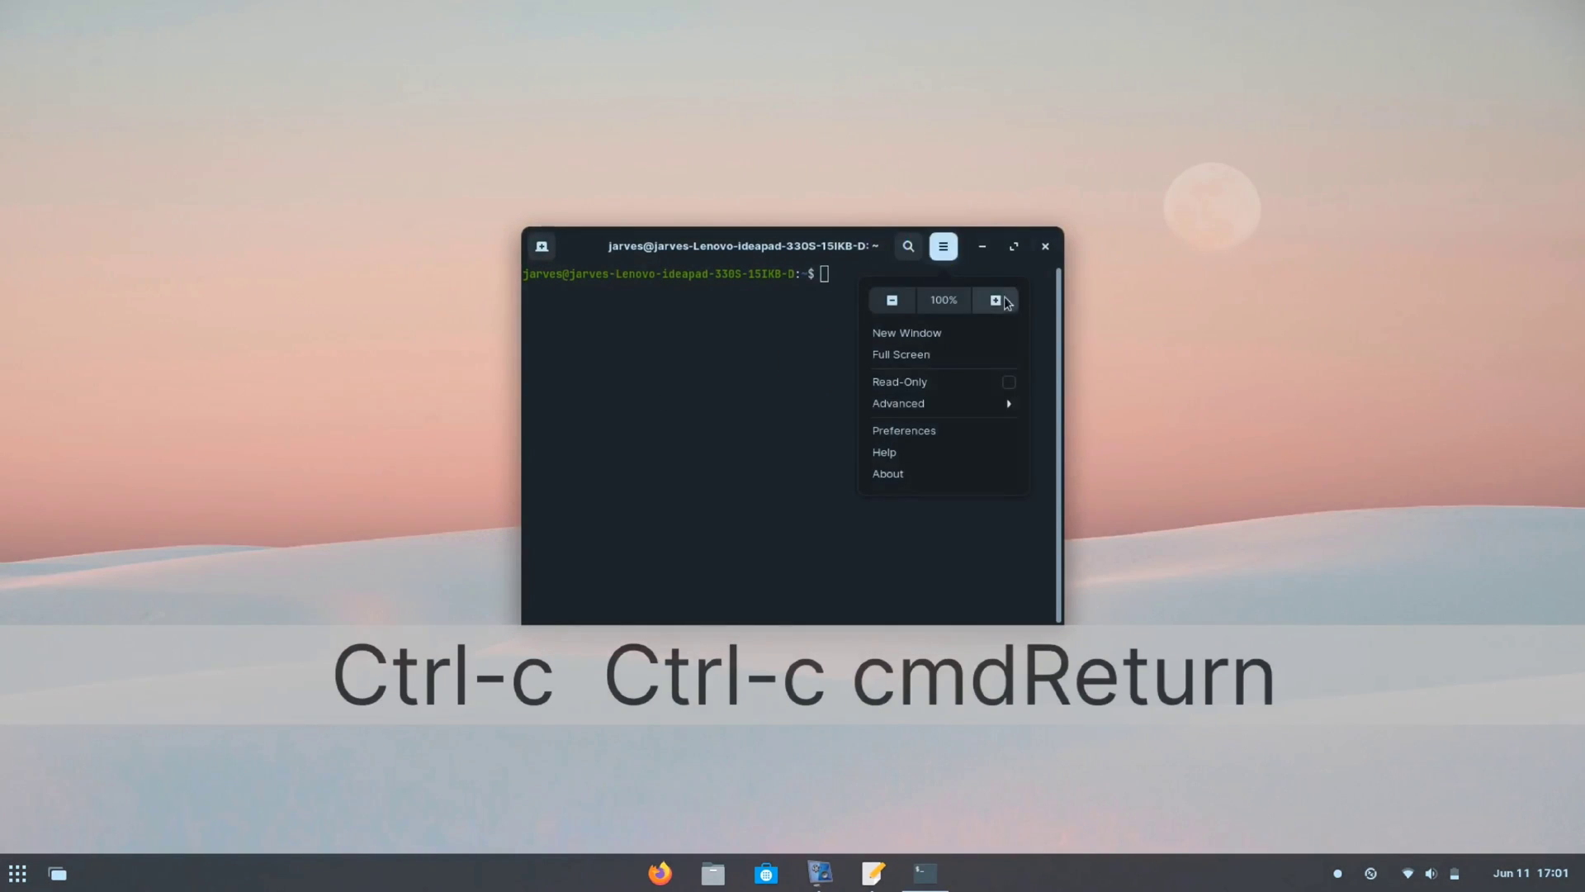
left_click(996, 299)
left_click(814, 364)
Step: Run 'sudo apt install gnome-tweak-tool', enter the password, and accept the installation
type("sudo apt install gnome-tweak-tool")
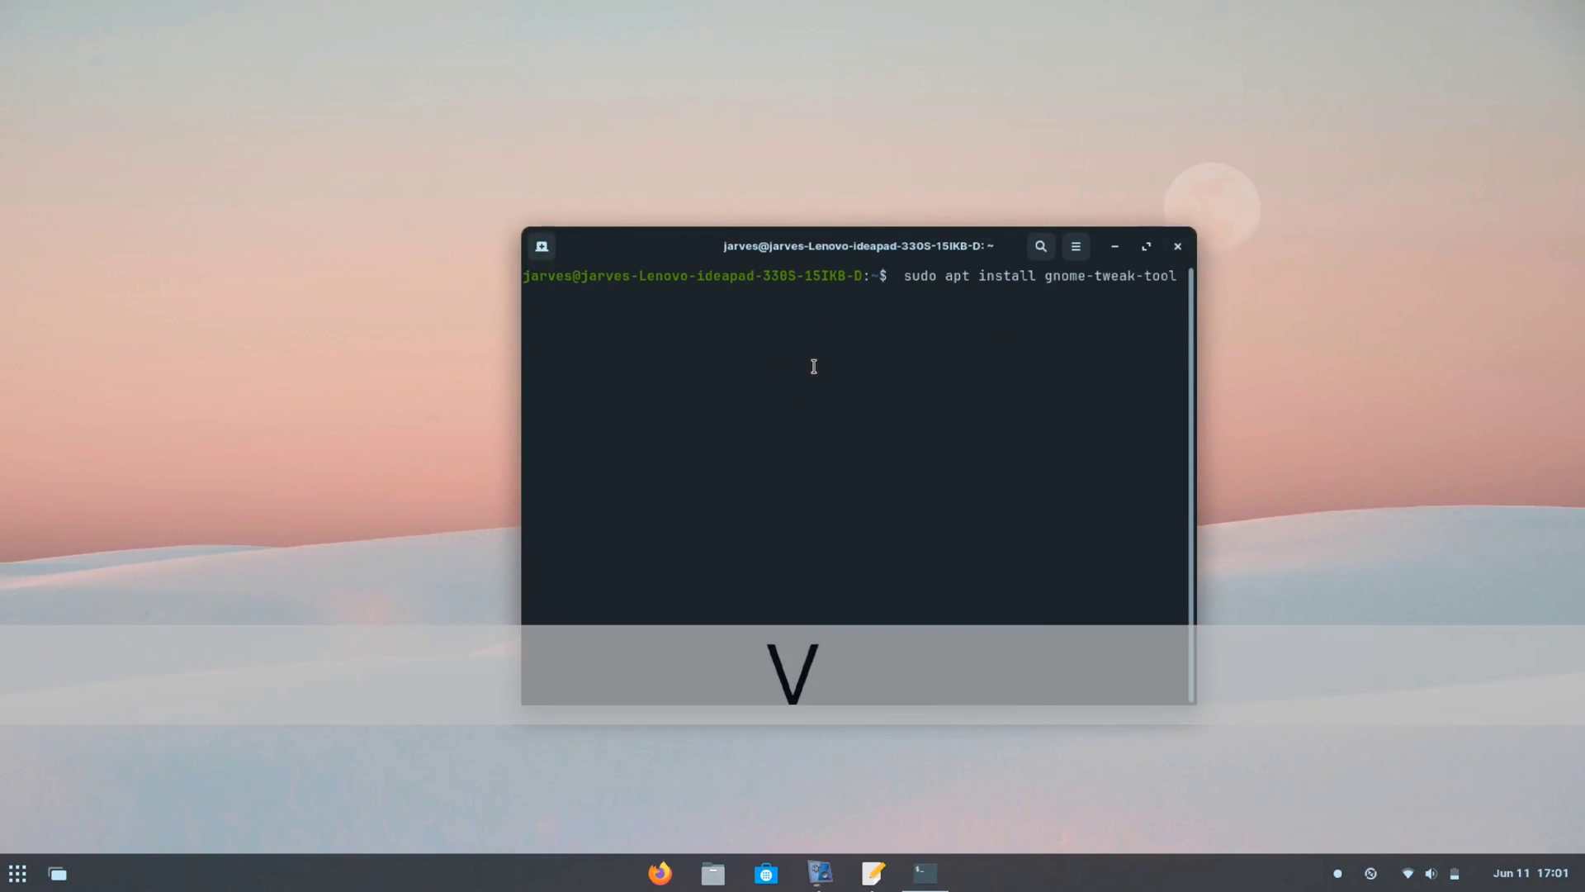
key("Return")
type("******")
key("Return")
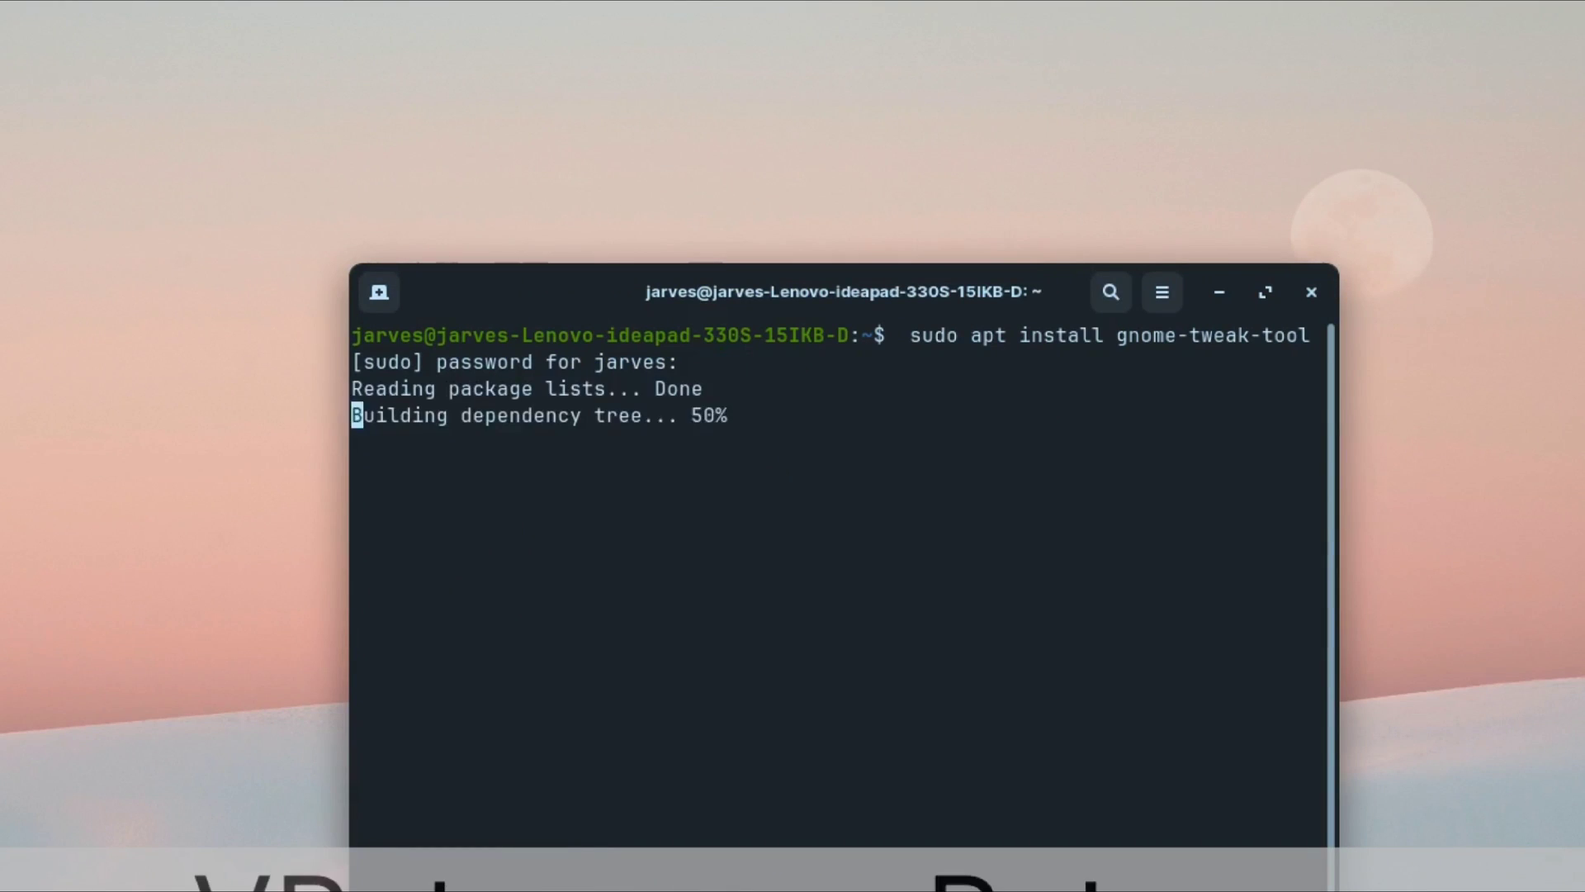
left_click_drag(820, 339, 770, 186)
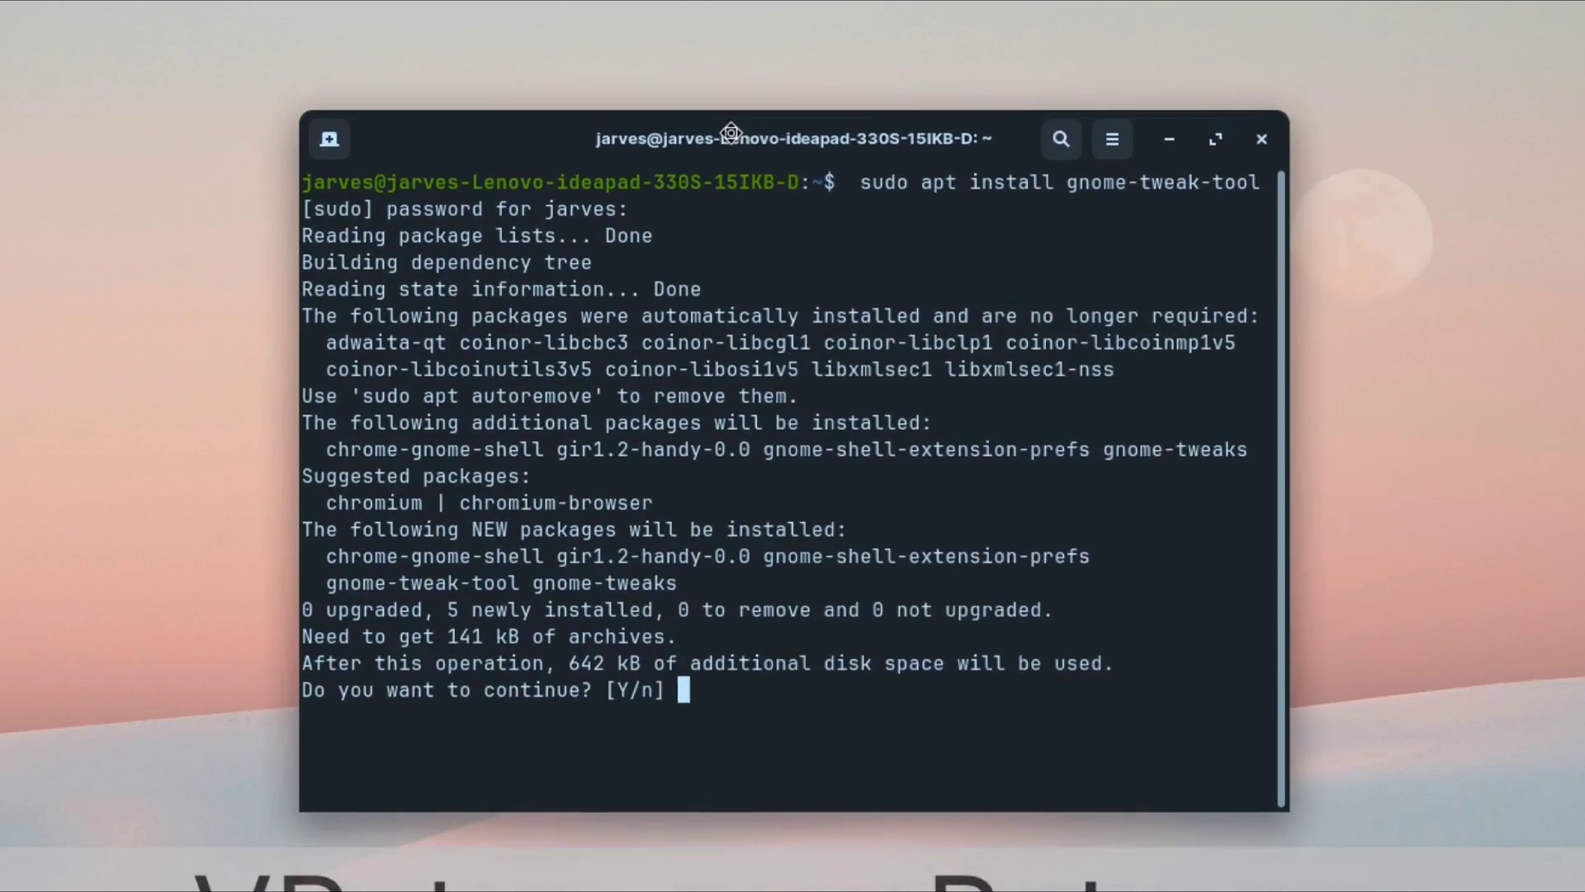
key("Return")
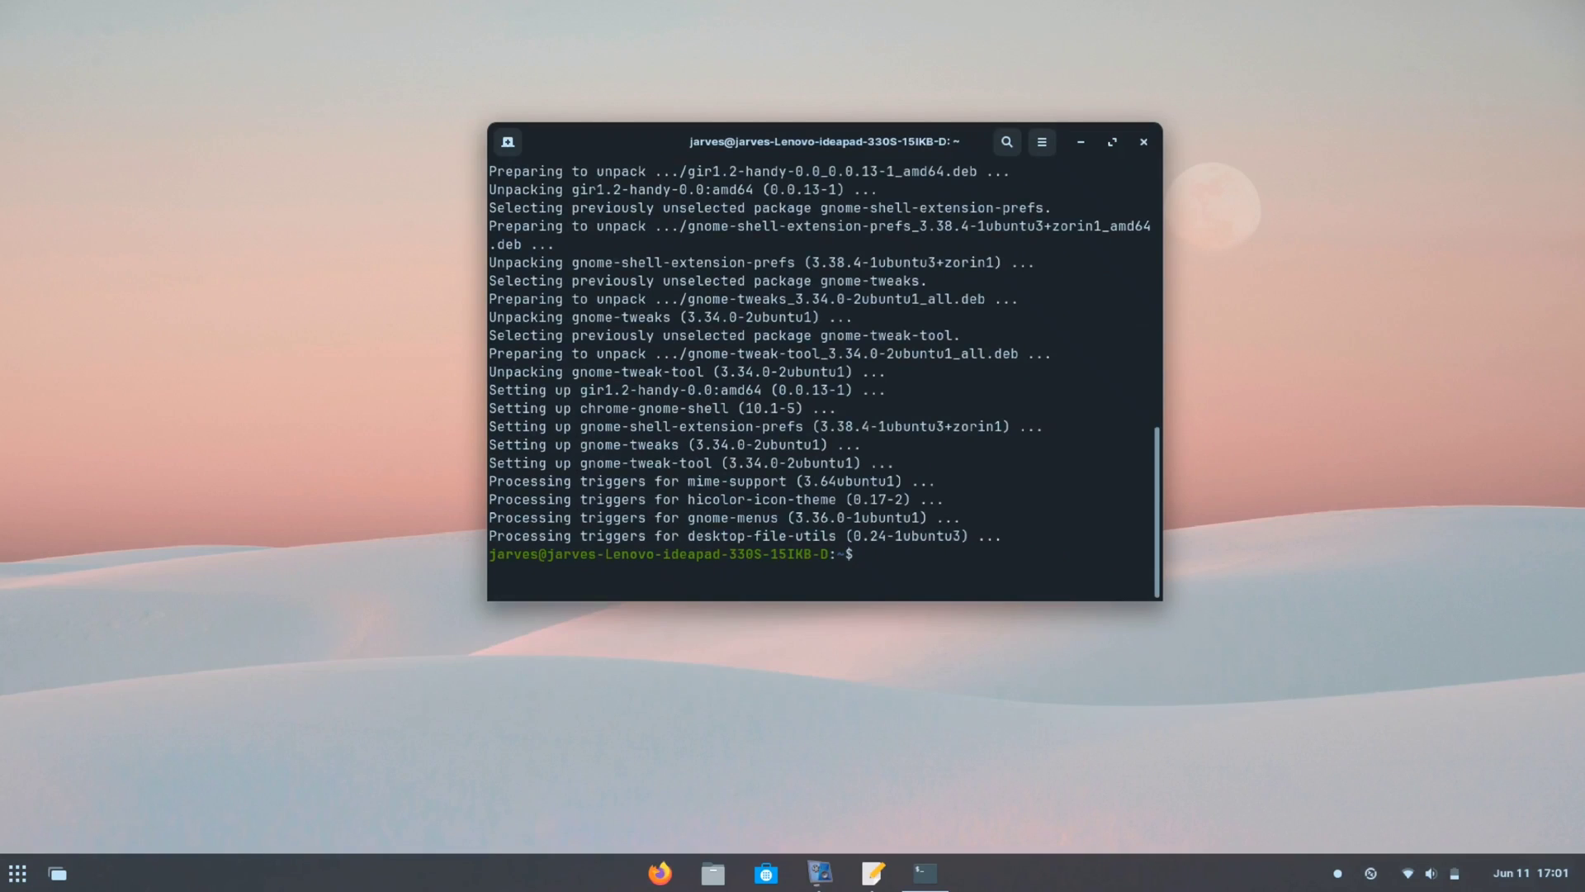
Step: Launch Tweaks via a 'twea' search, close the Terminal, and show the Appearance page
key("super")
type("gno")
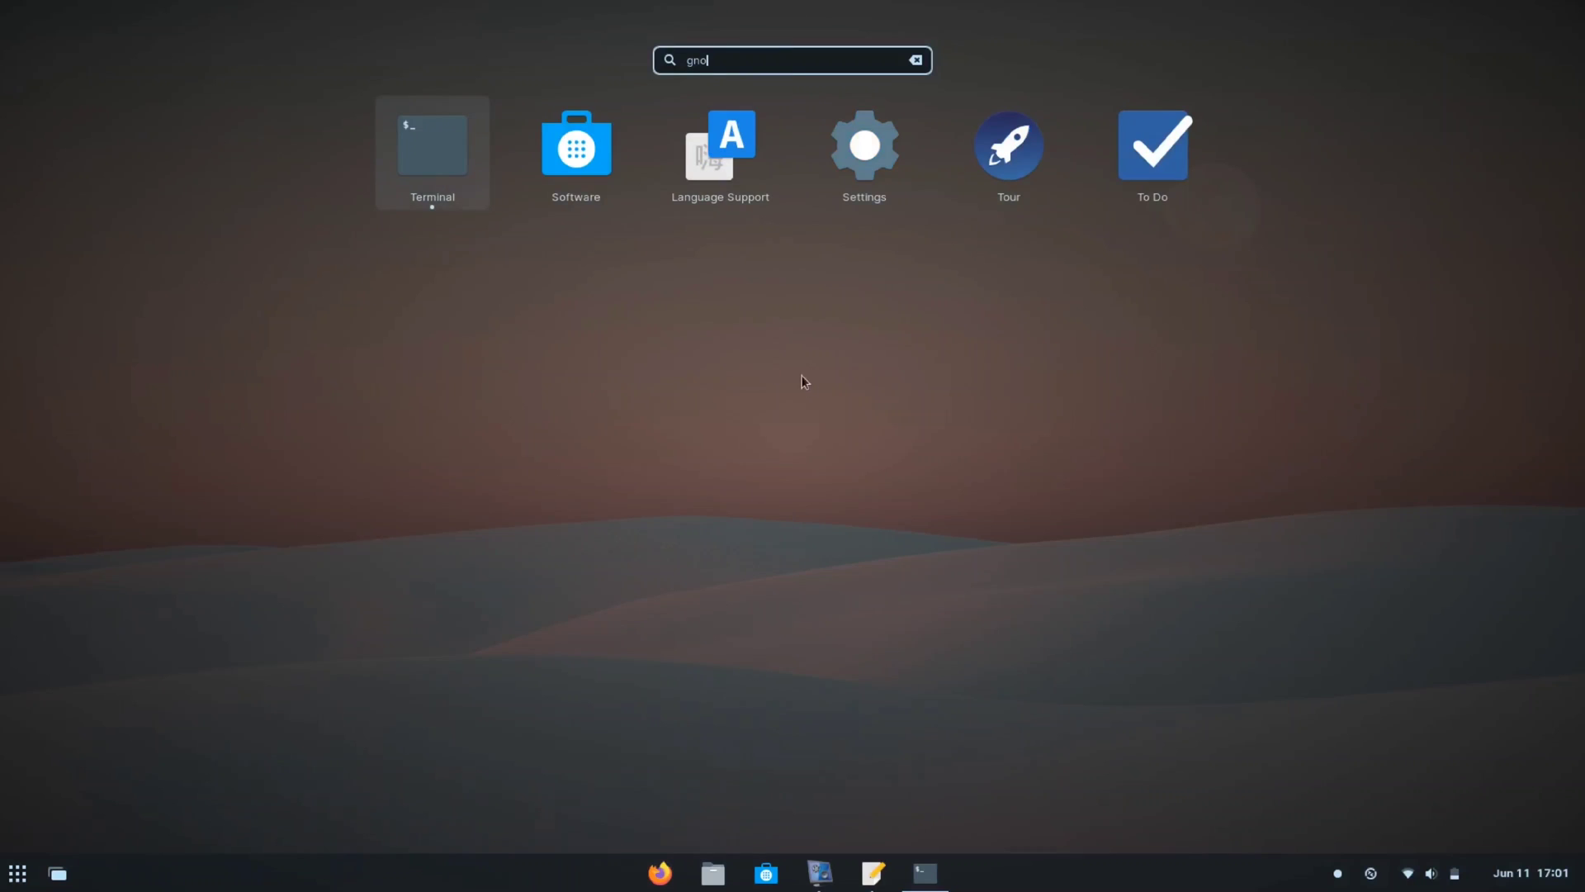
key("BackSpace")
key("BackSpace")
key("BackSpace")
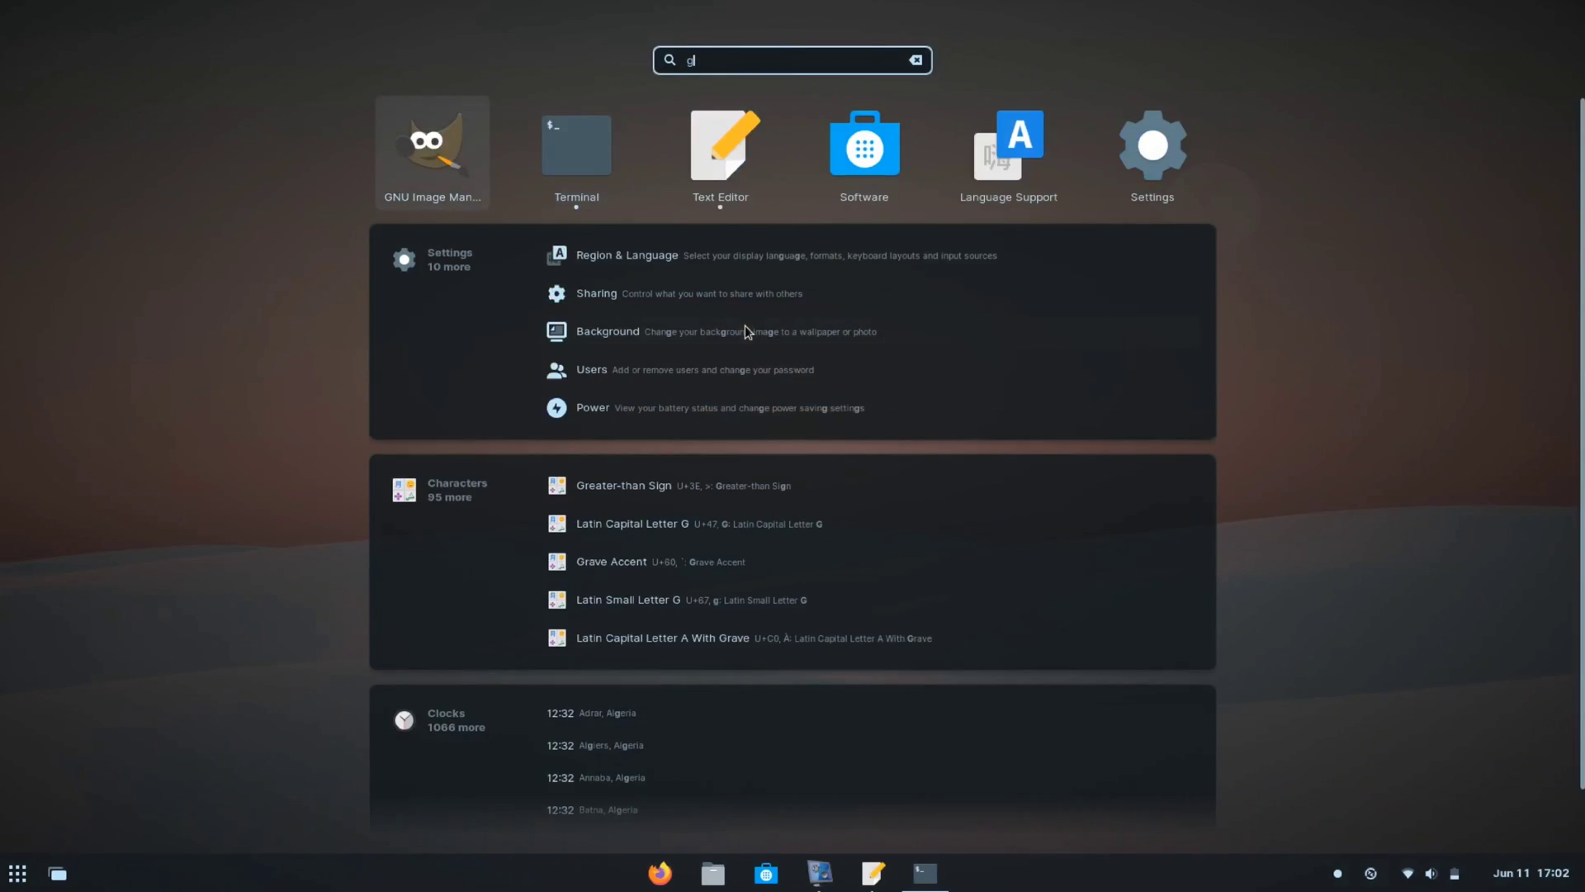
type("twea")
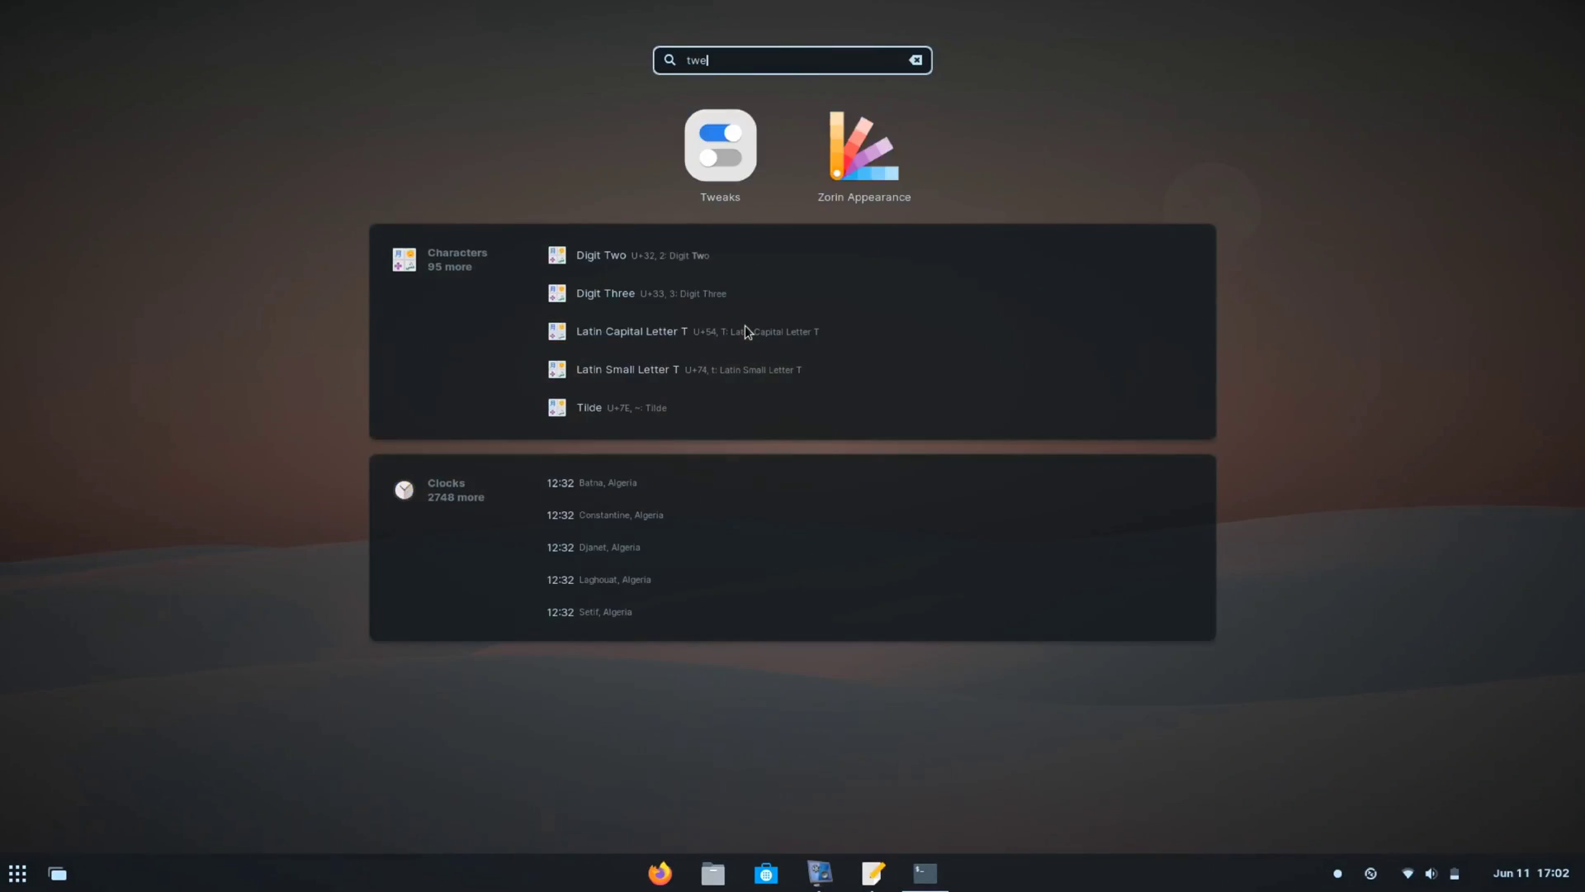
left_click(726, 164)
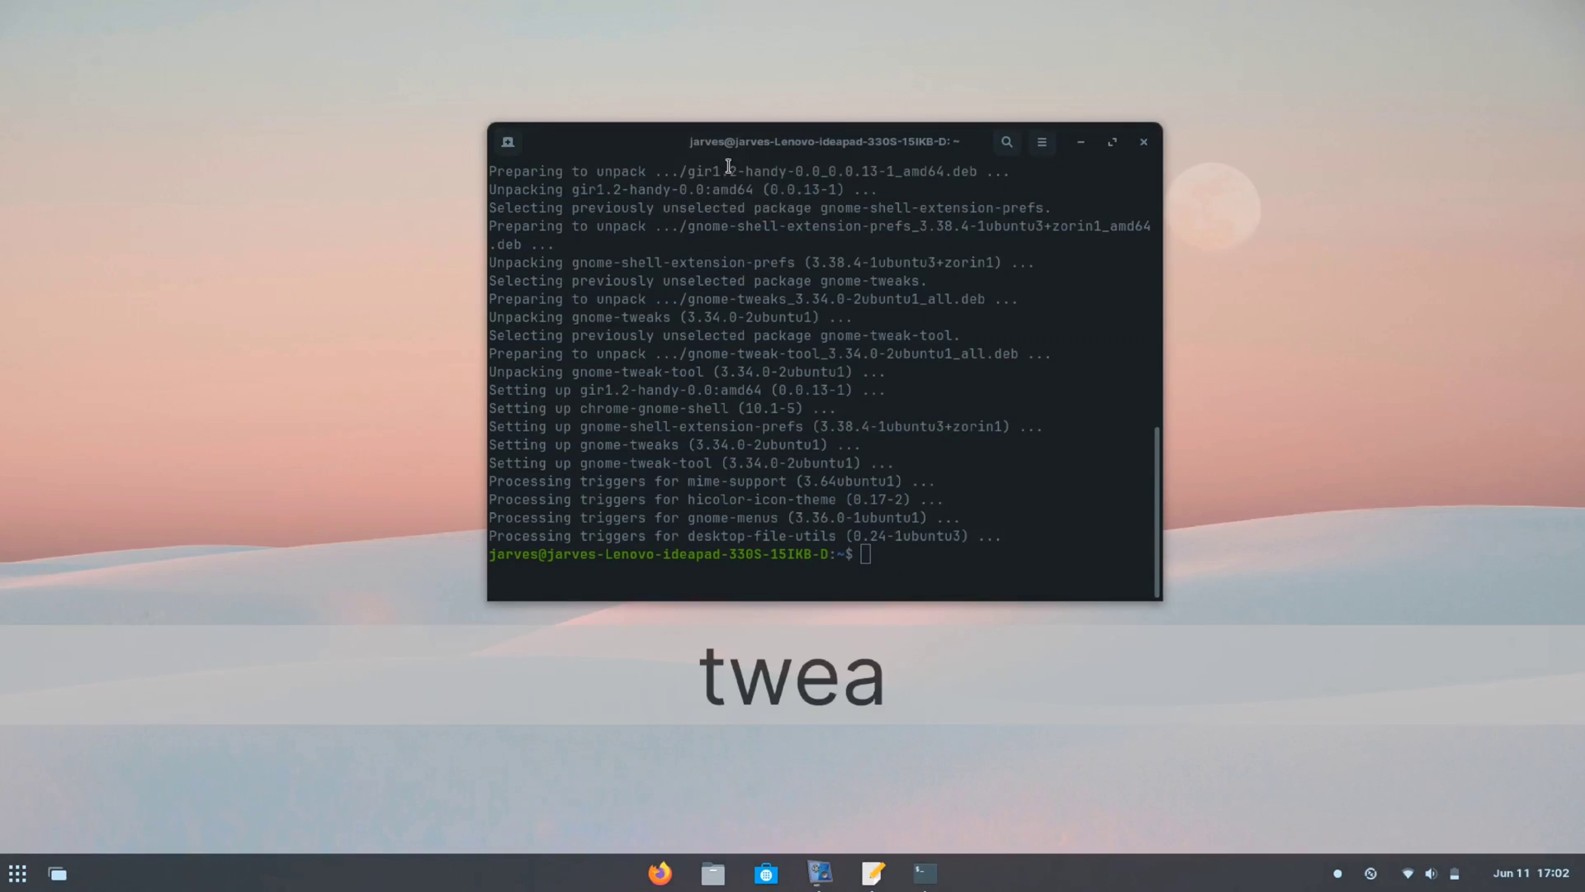
left_click(1143, 142)
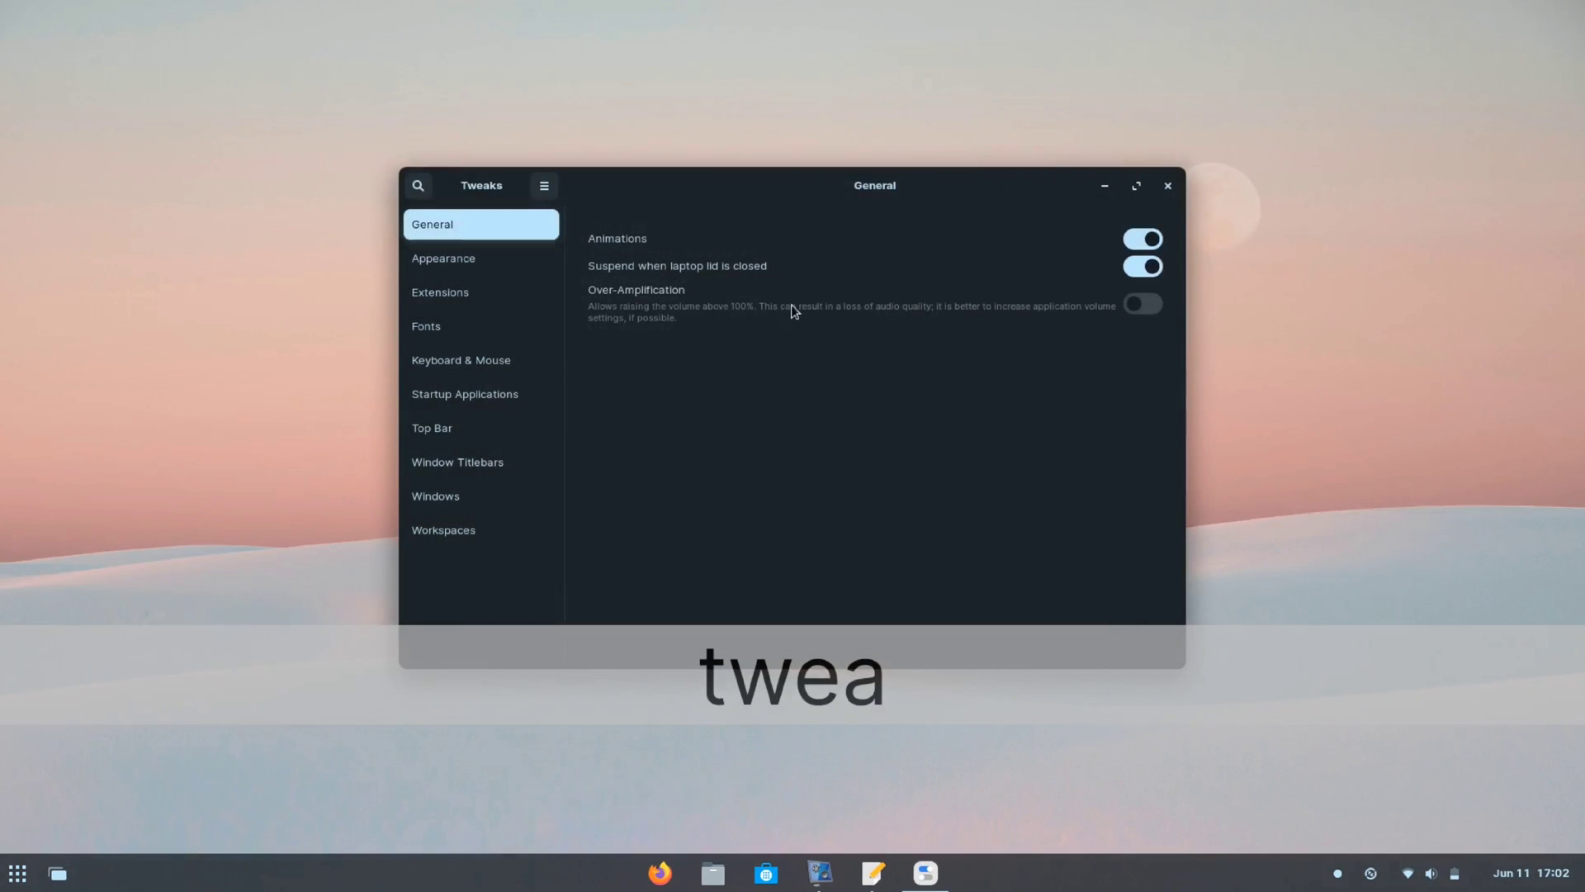
left_click(443, 259)
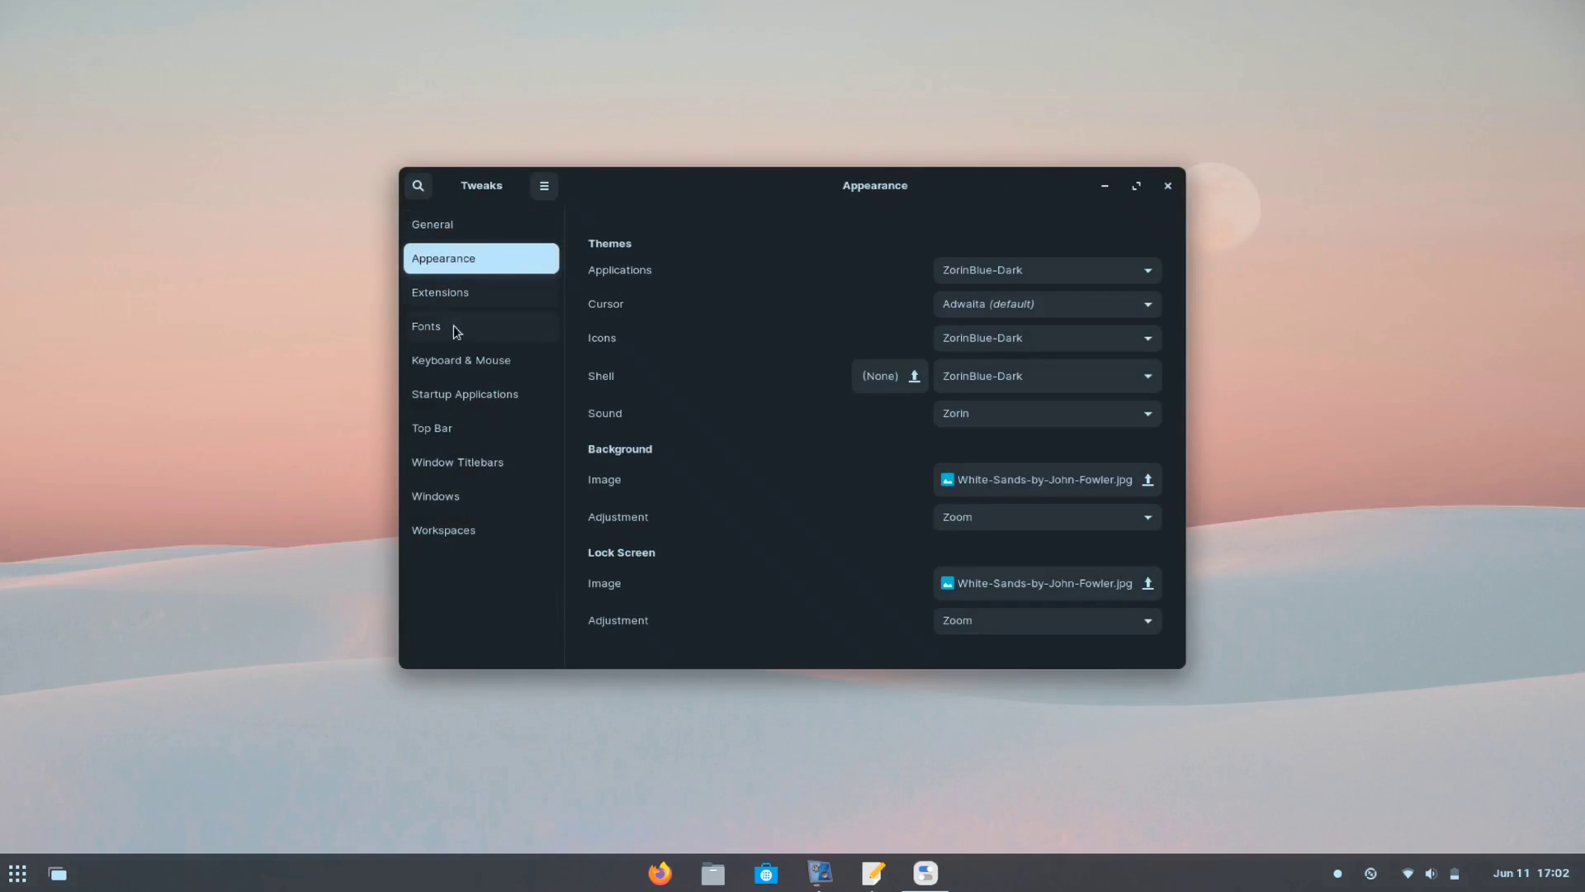
Step: Enable the Applications menu extension and try its panel menu
left_click(448, 293)
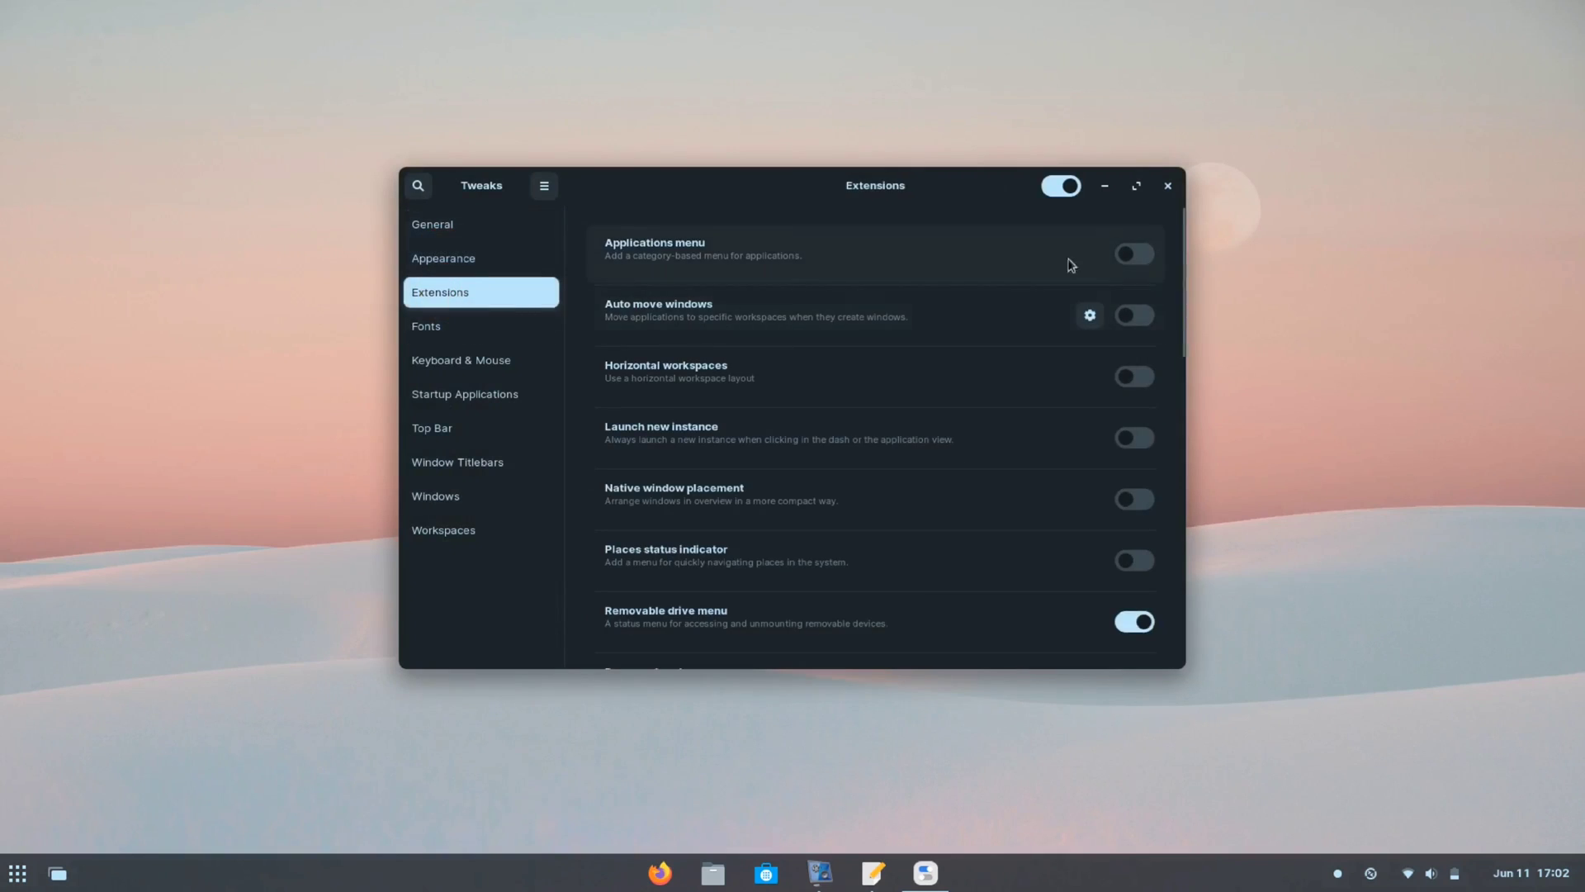
left_click(1132, 256)
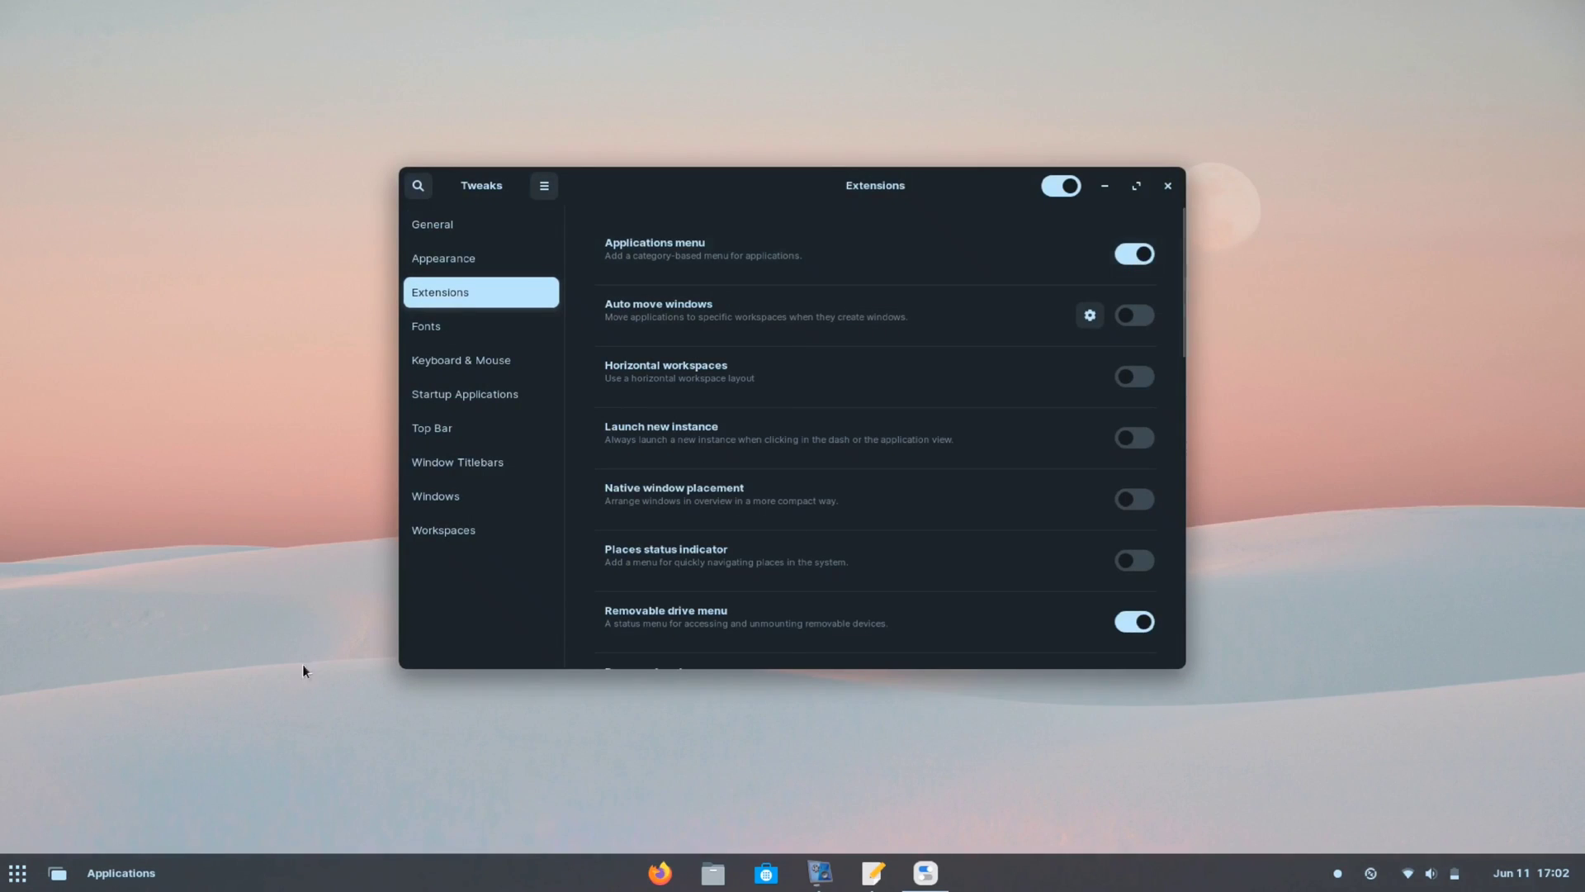
left_click(121, 873)
left_click(121, 875)
left_click(120, 875)
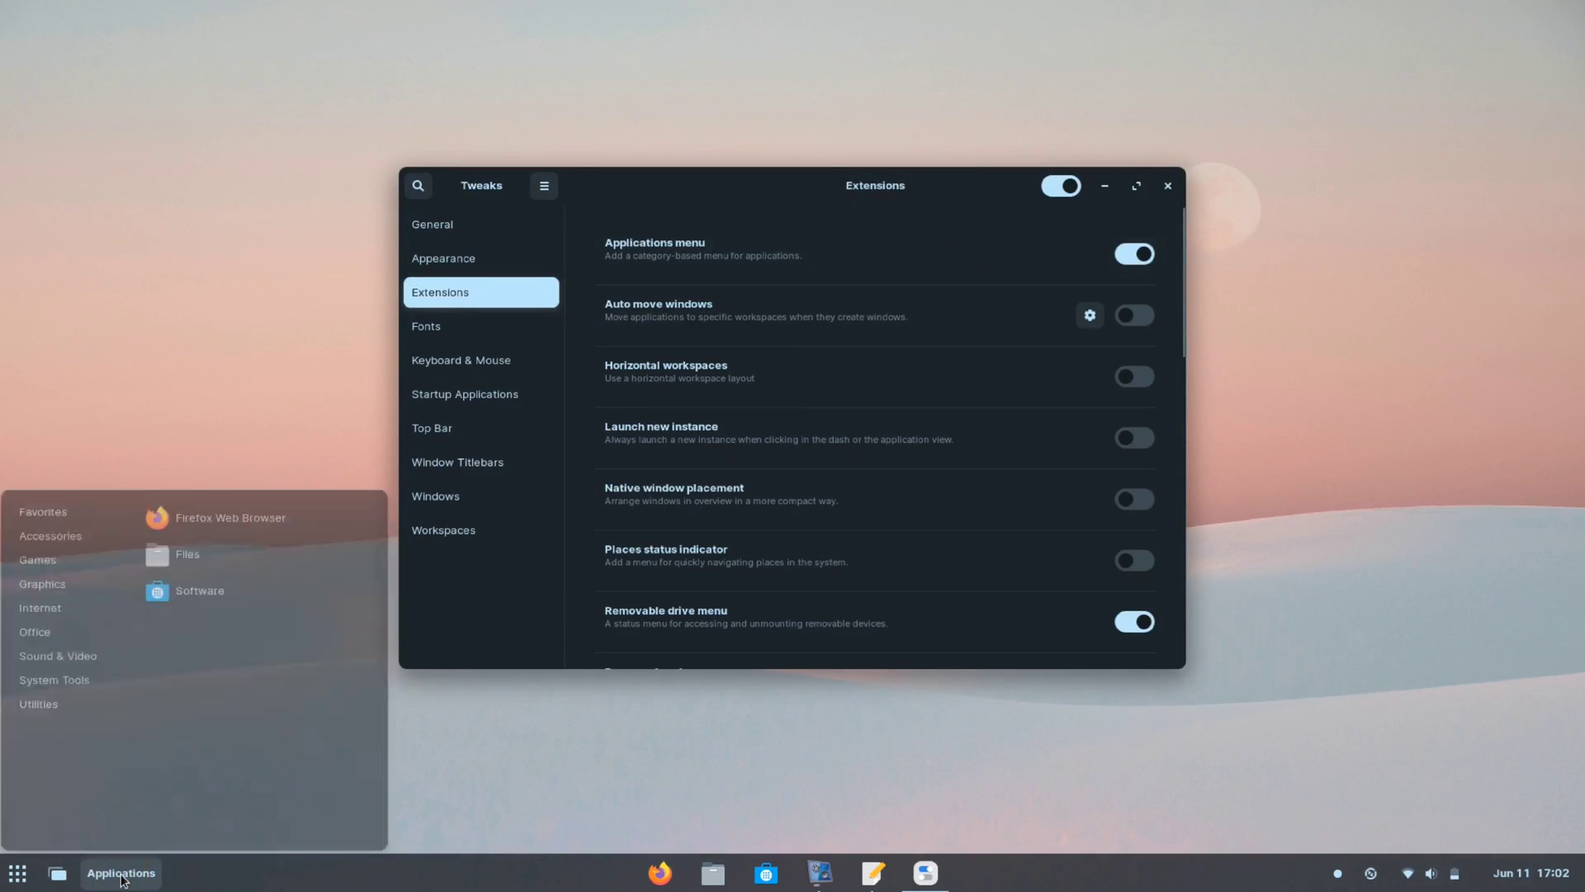
left_click(121, 875)
Step: Enable Native window placement and Places indicator, then open Desktop and Computer from Places
left_click(1135, 499)
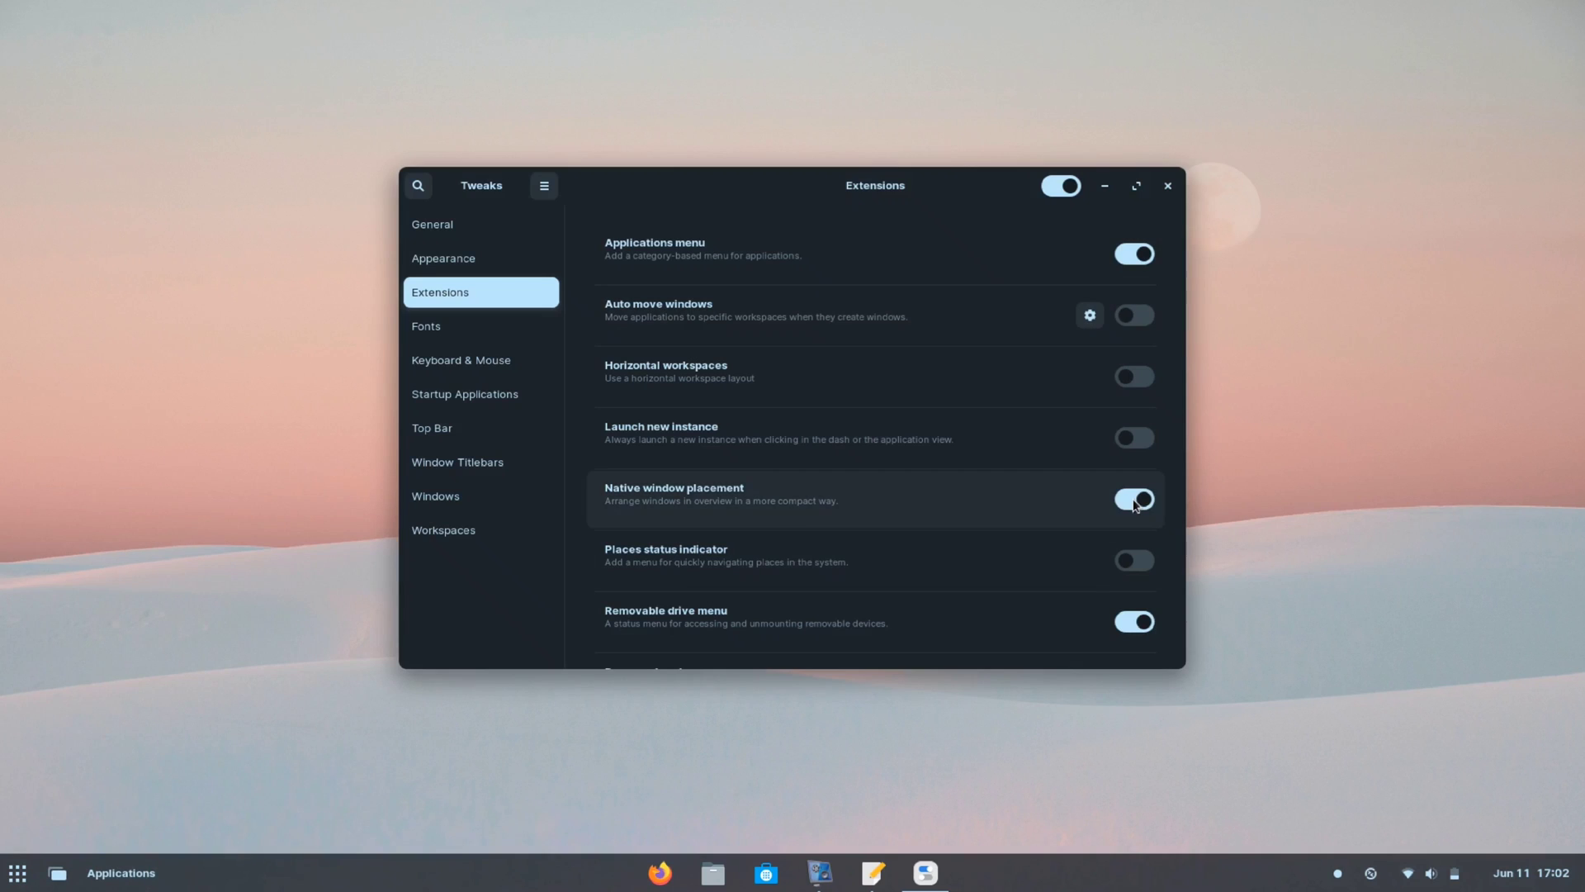
left_click(1134, 562)
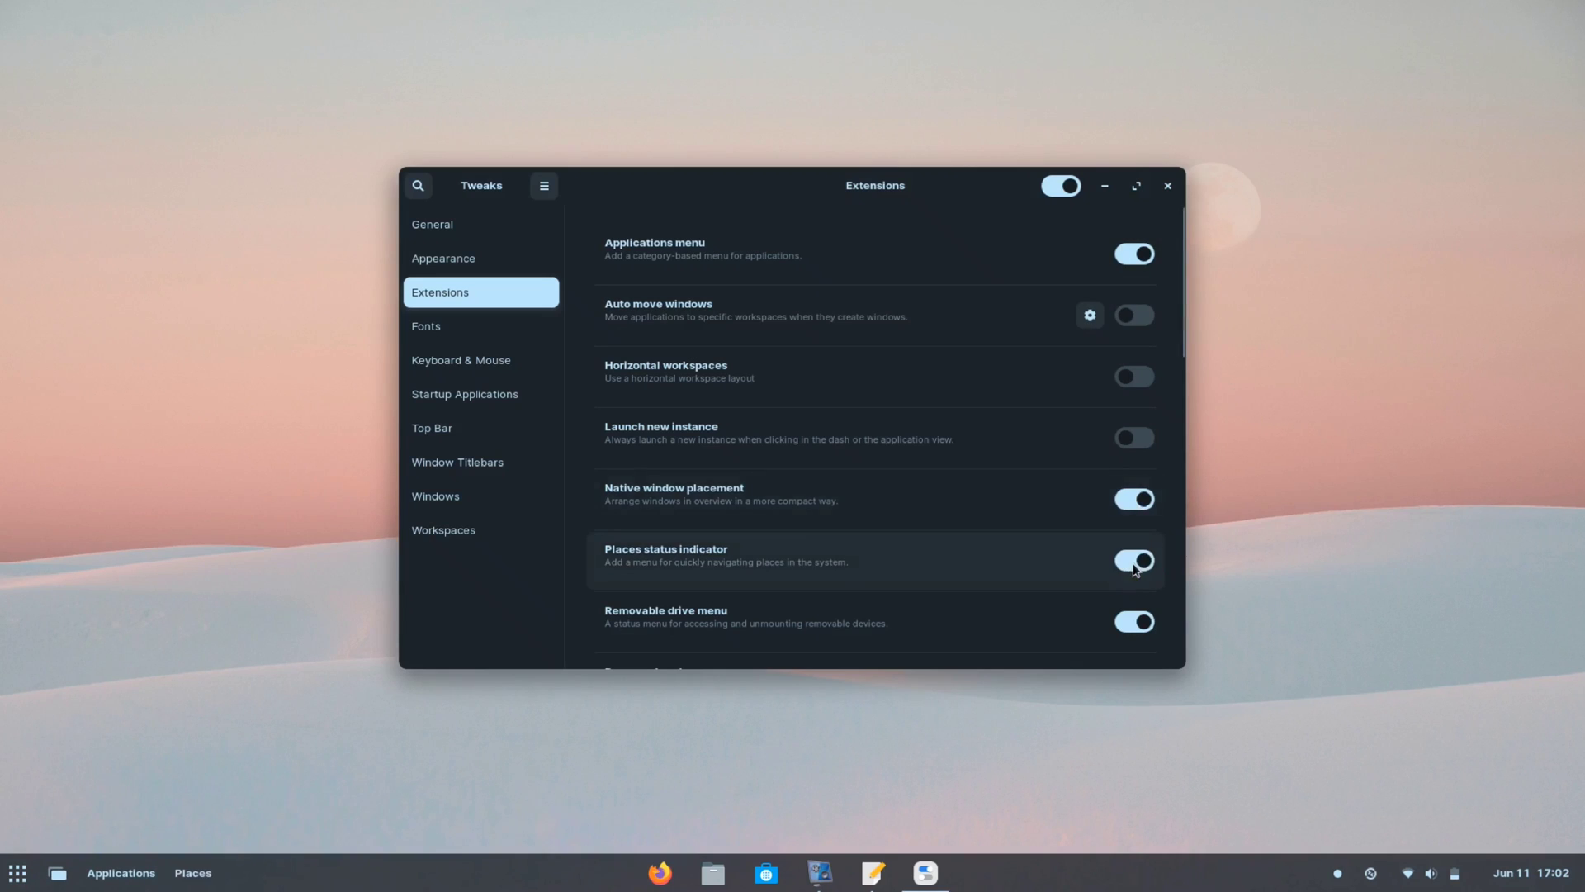
left_click(193, 875)
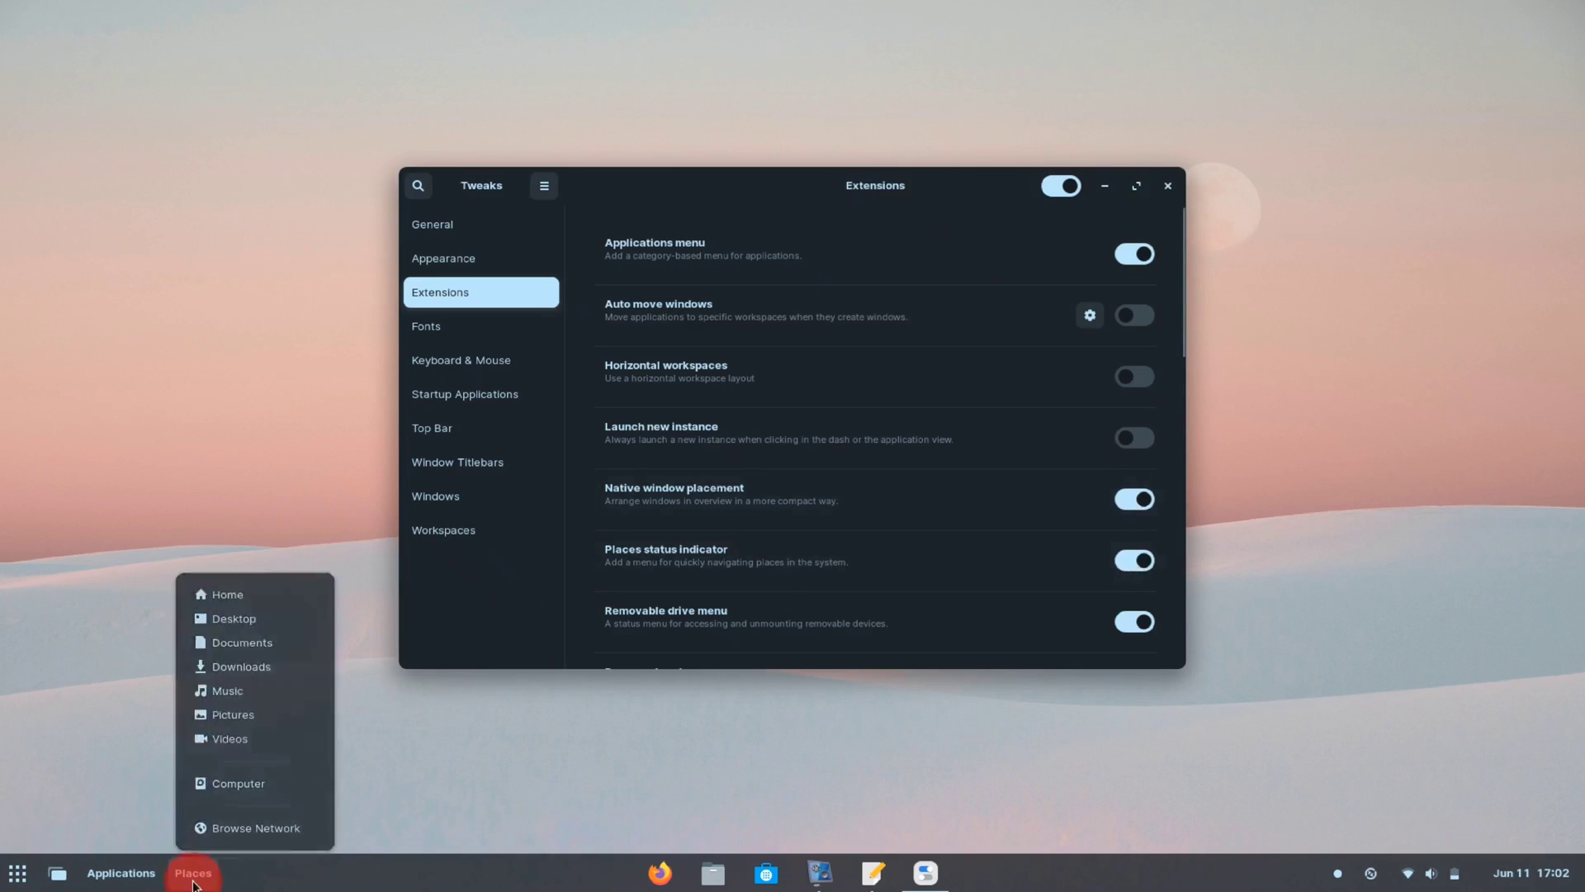
left_click(234, 618)
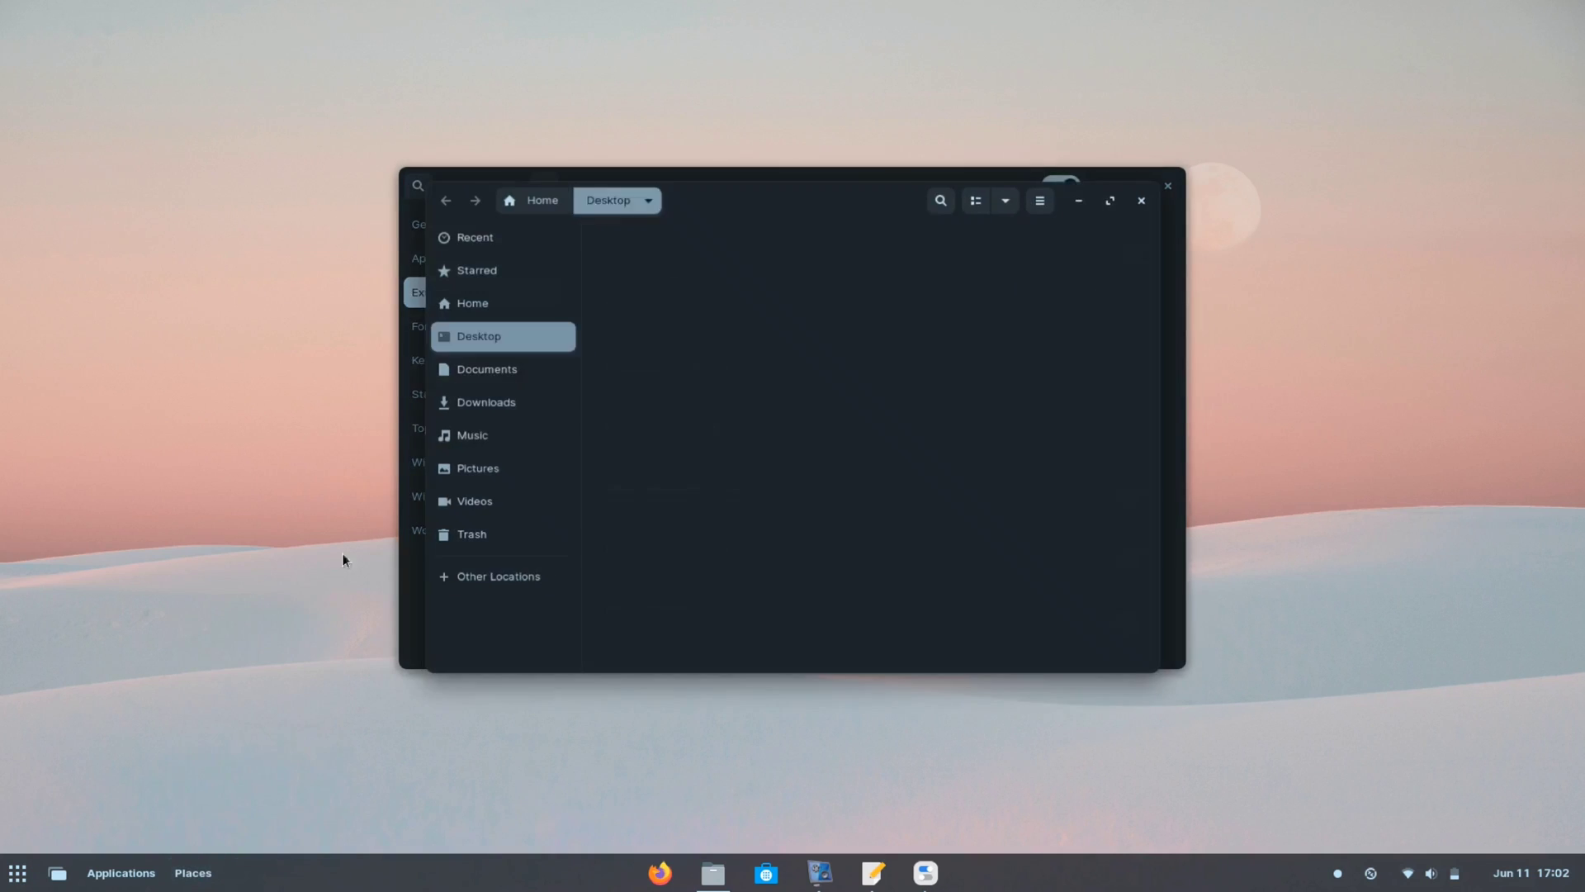
left_click(1144, 200)
left_click(192, 872)
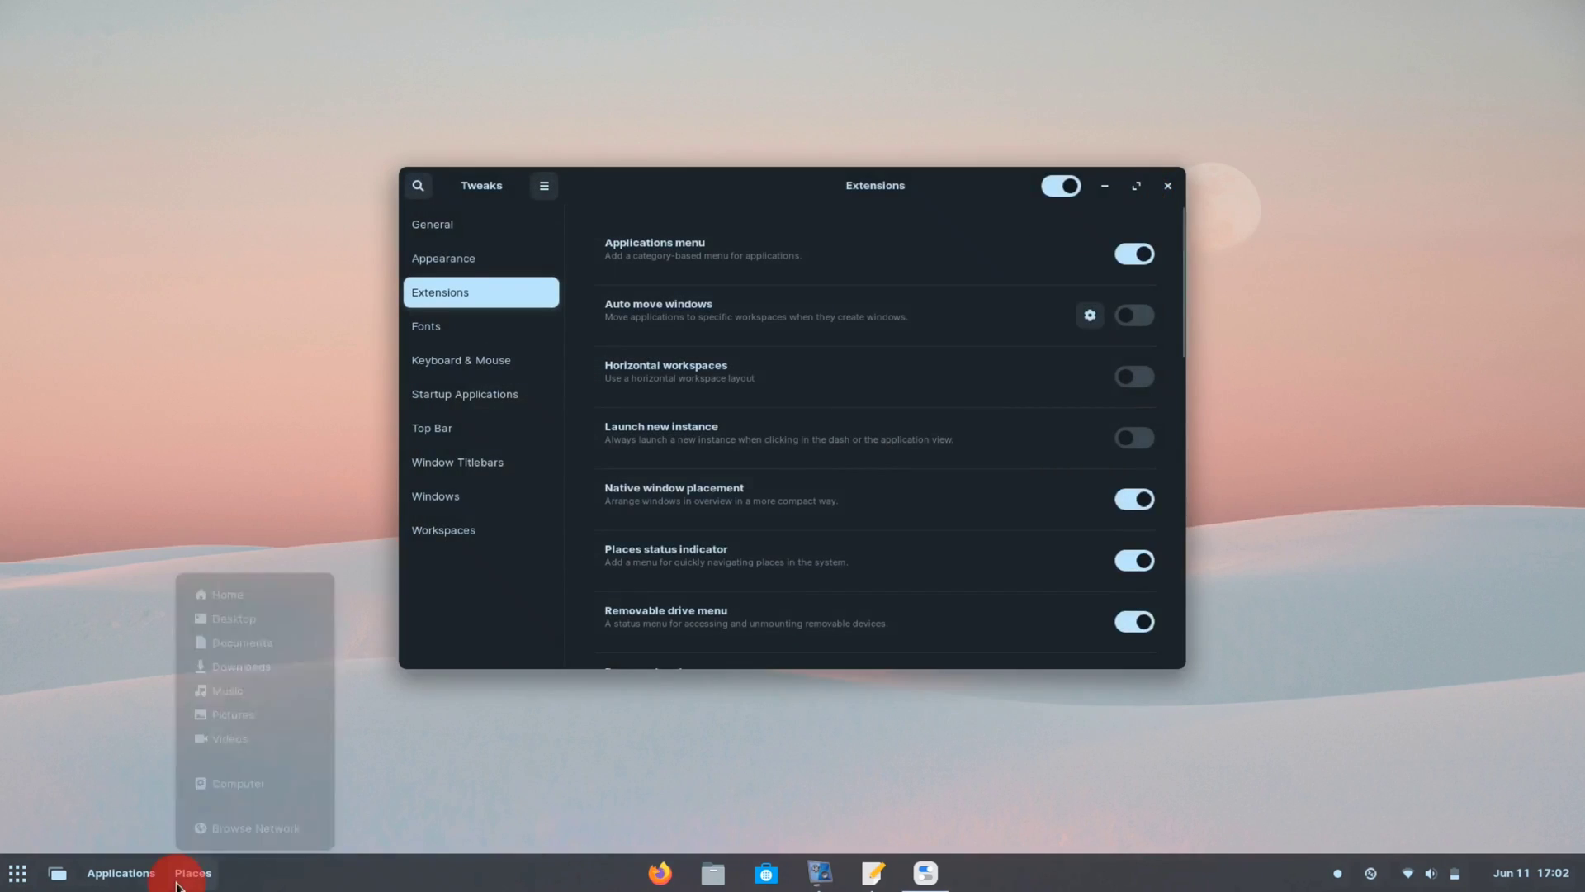
left_click(235, 784)
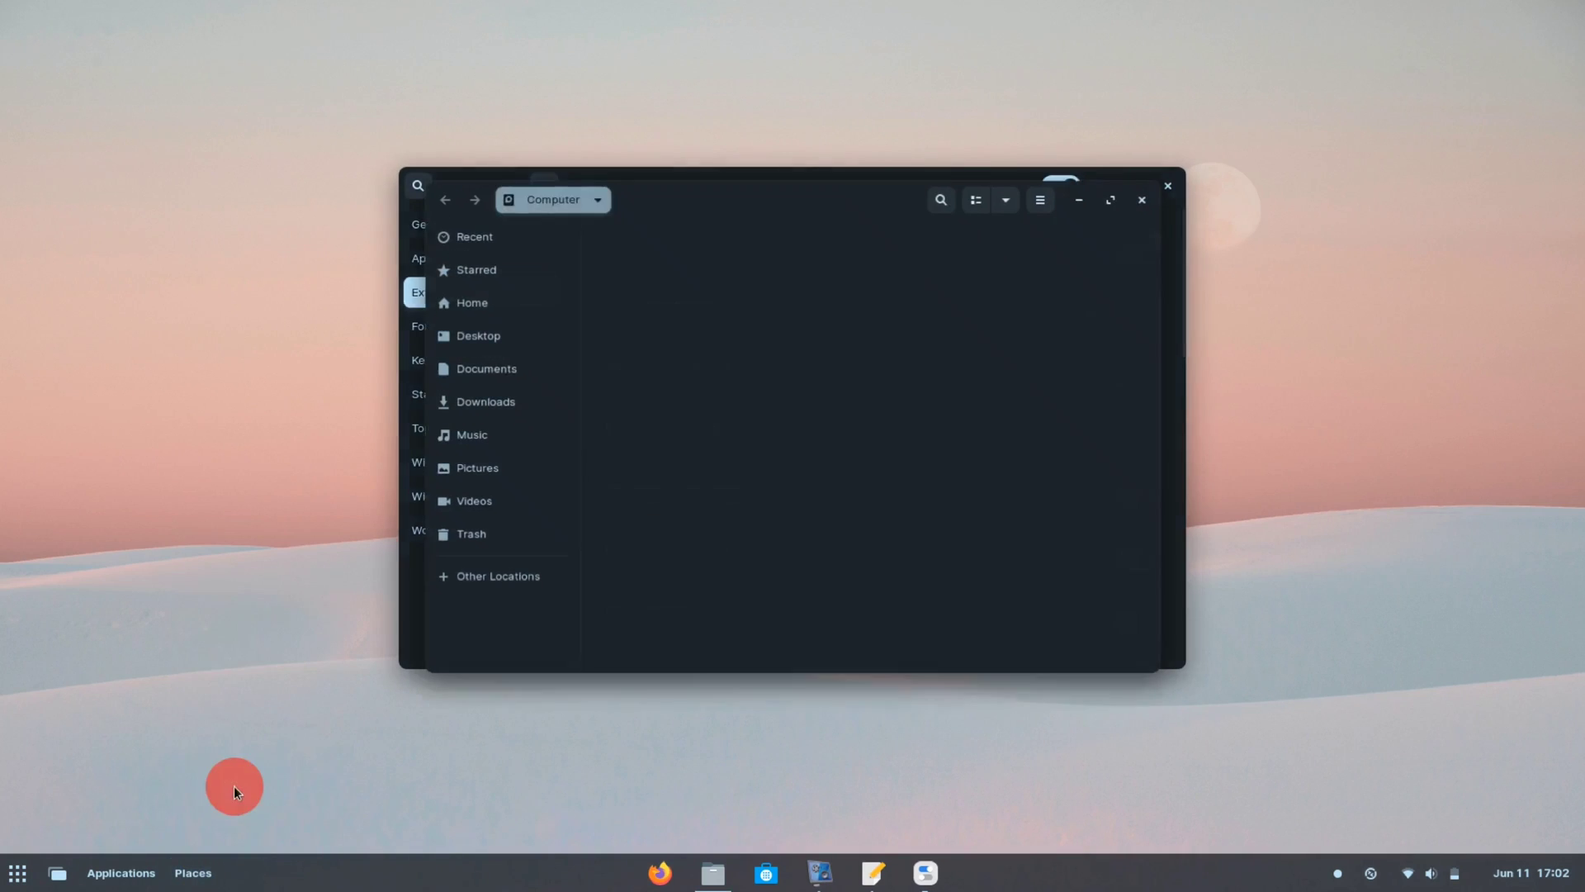
left_click(1144, 200)
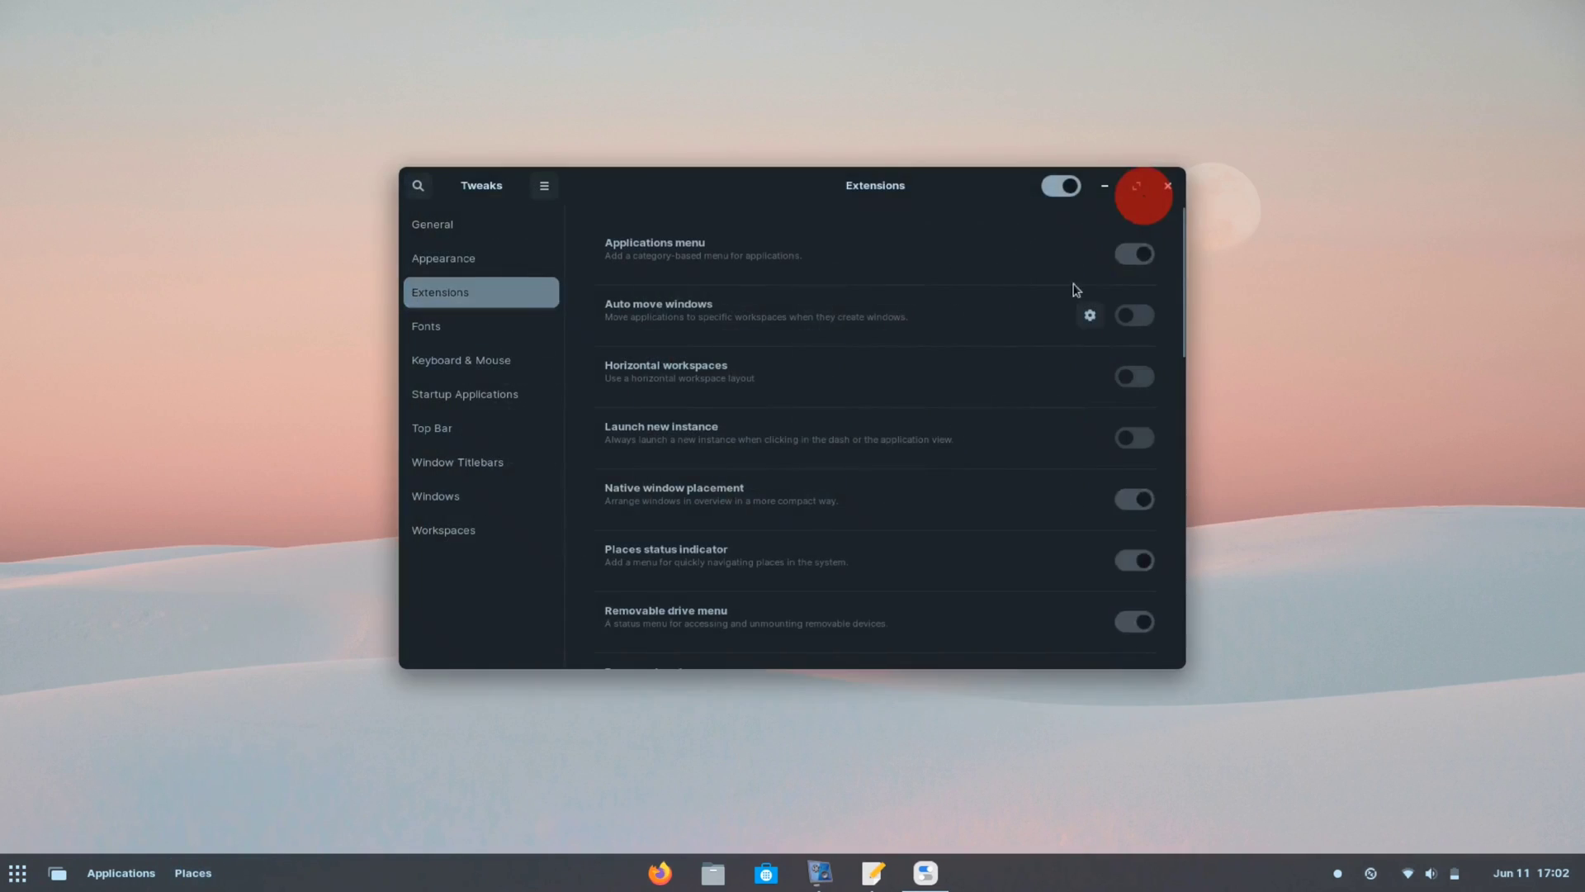
Step: Remove Remmina Applet from startup applications and add Power Statistics instead
scroll(1007, 490, "down", 3)
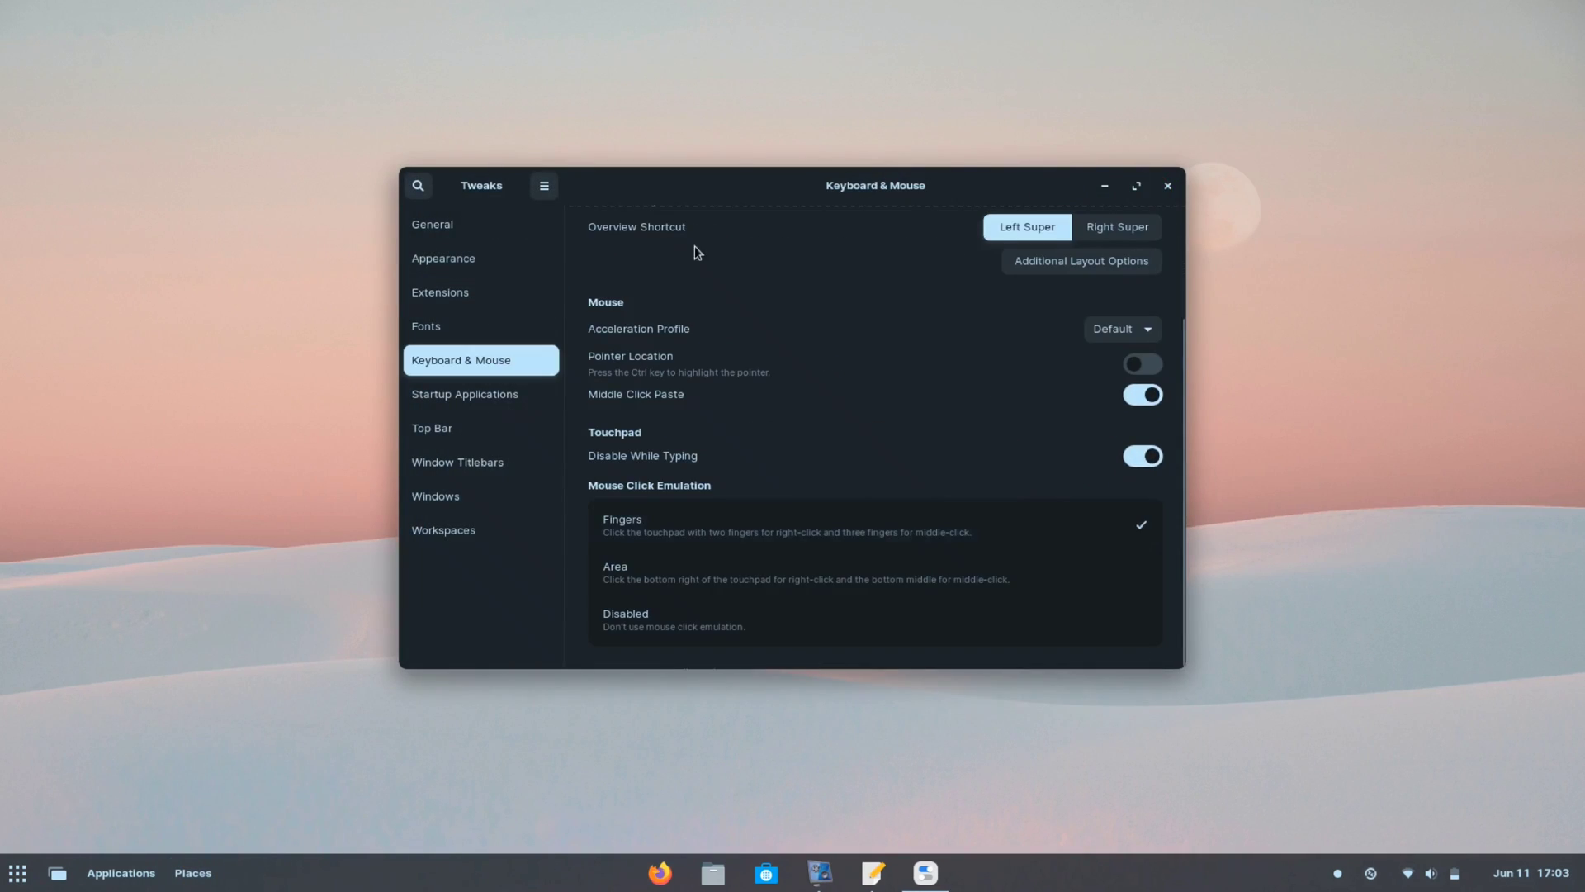
left_click(479, 392)
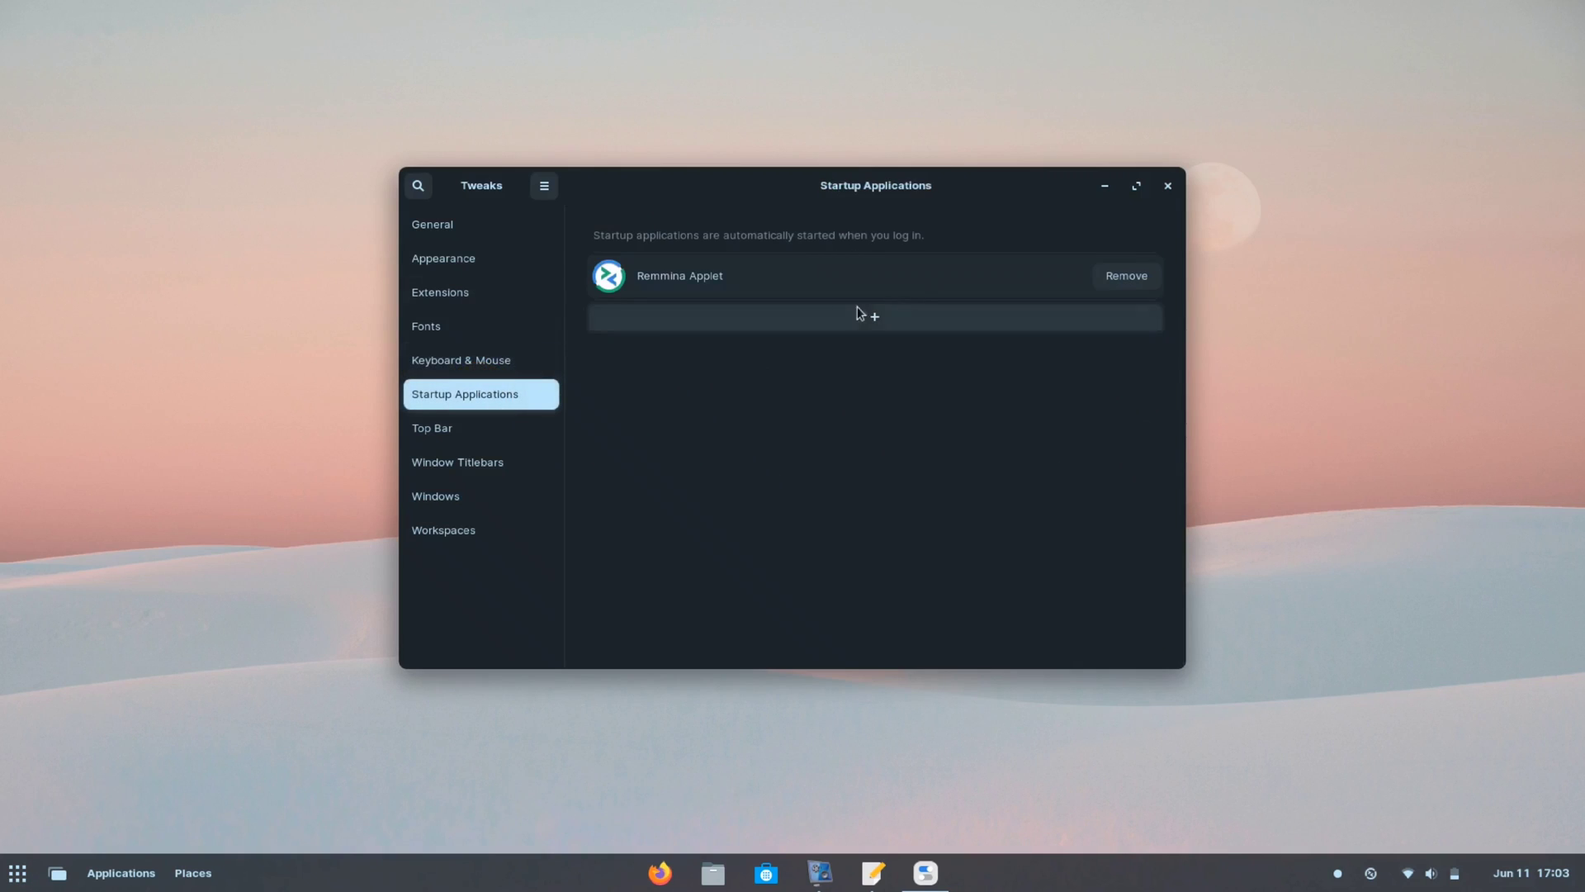
left_click(1124, 277)
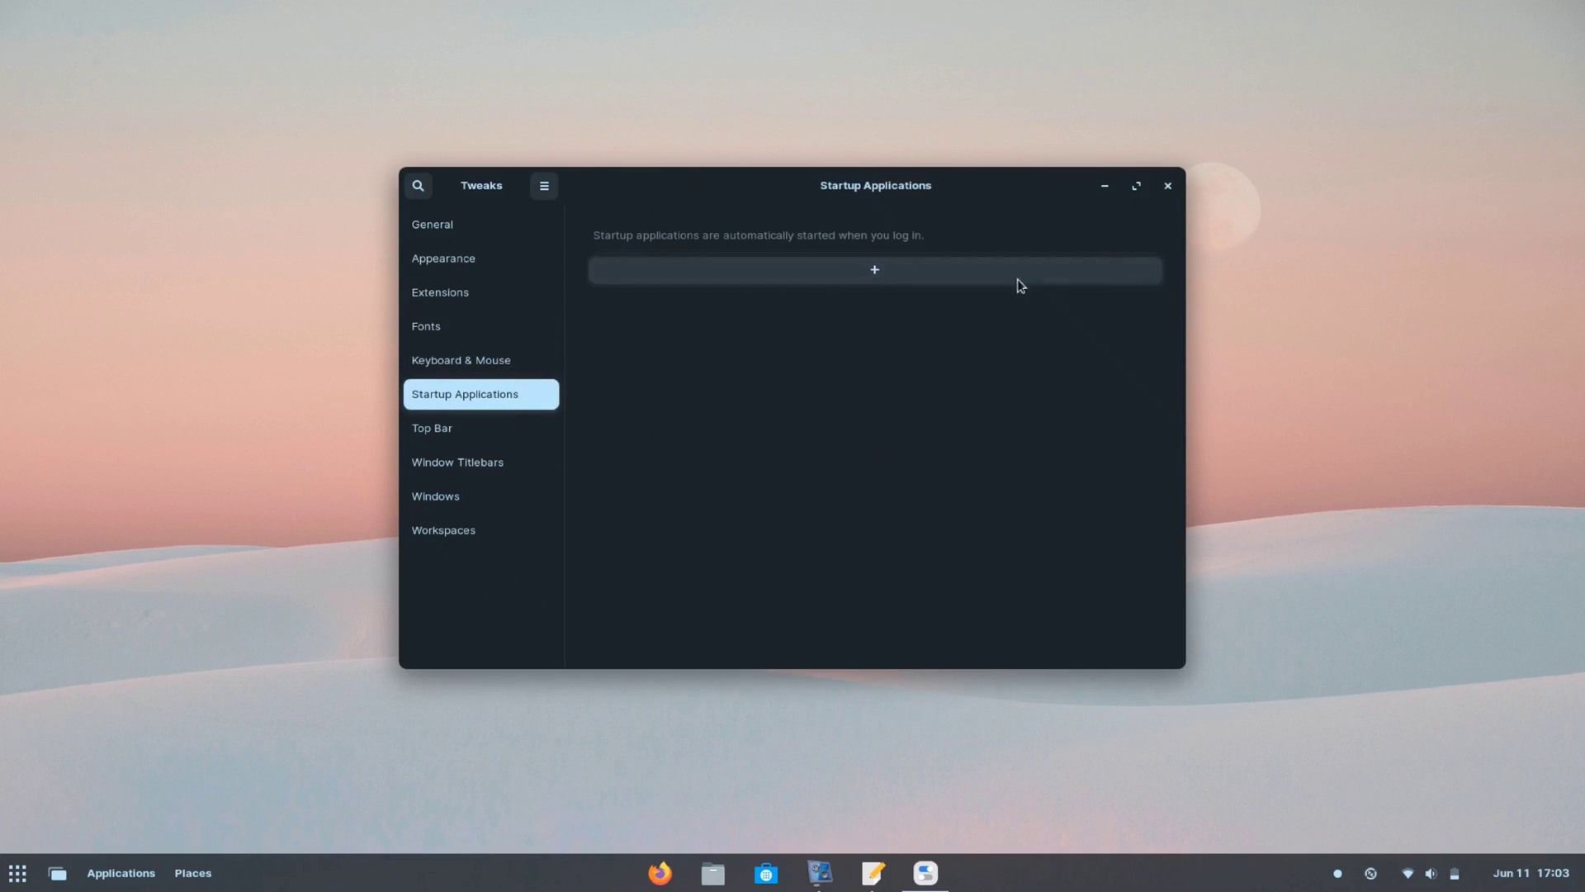
left_click(963, 264)
scroll(752, 434, "down", 10)
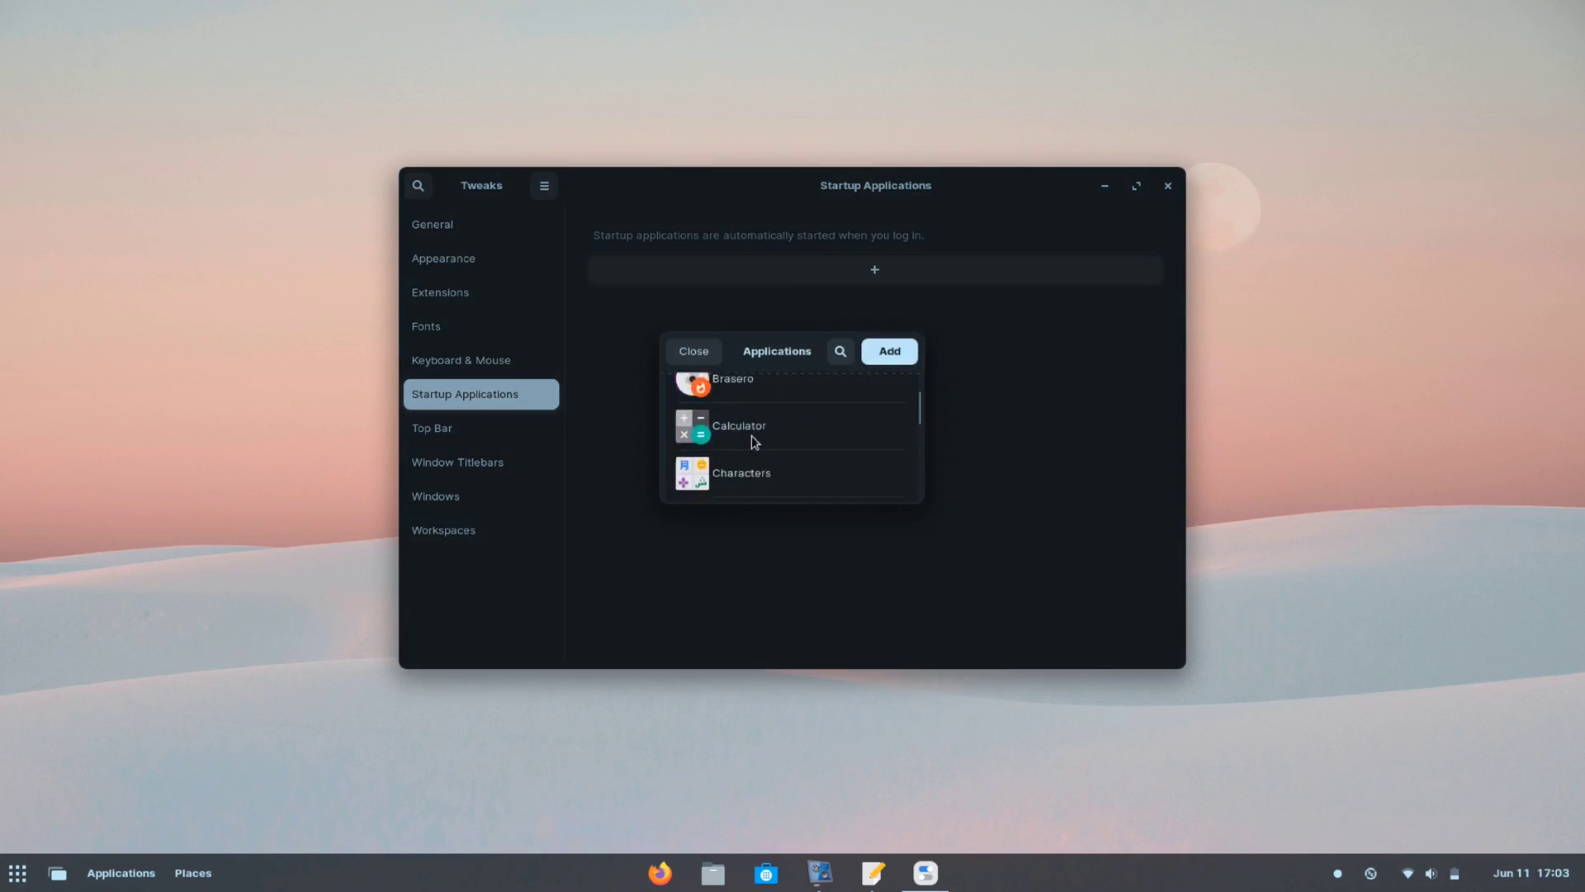
scroll(751, 436, "up", 2)
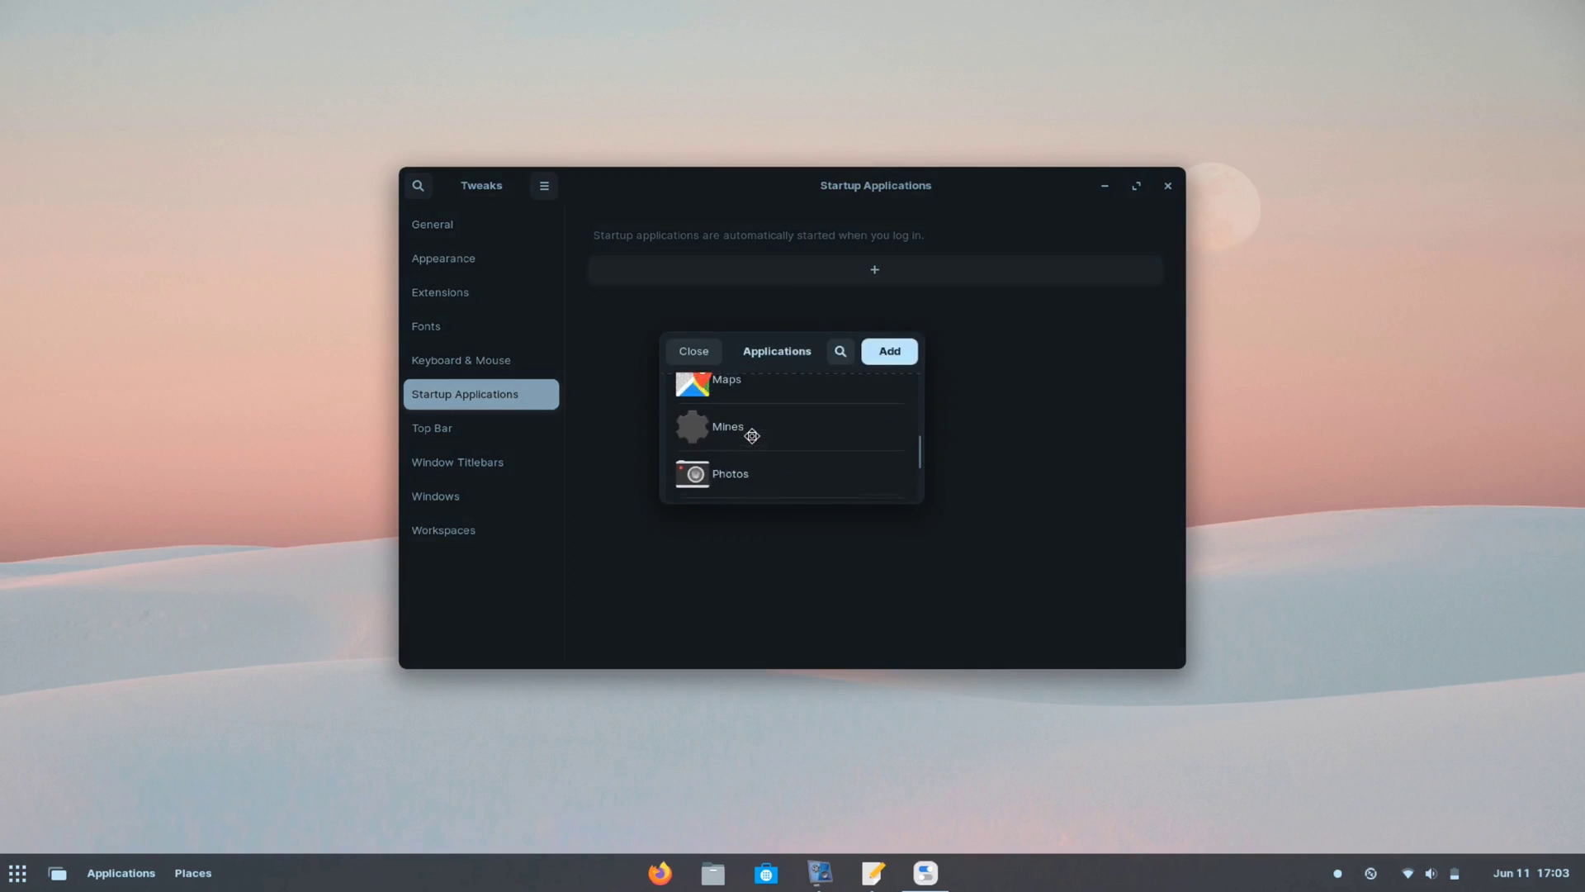
scroll(751, 435, "down", 2)
left_click(803, 422)
left_click(899, 347)
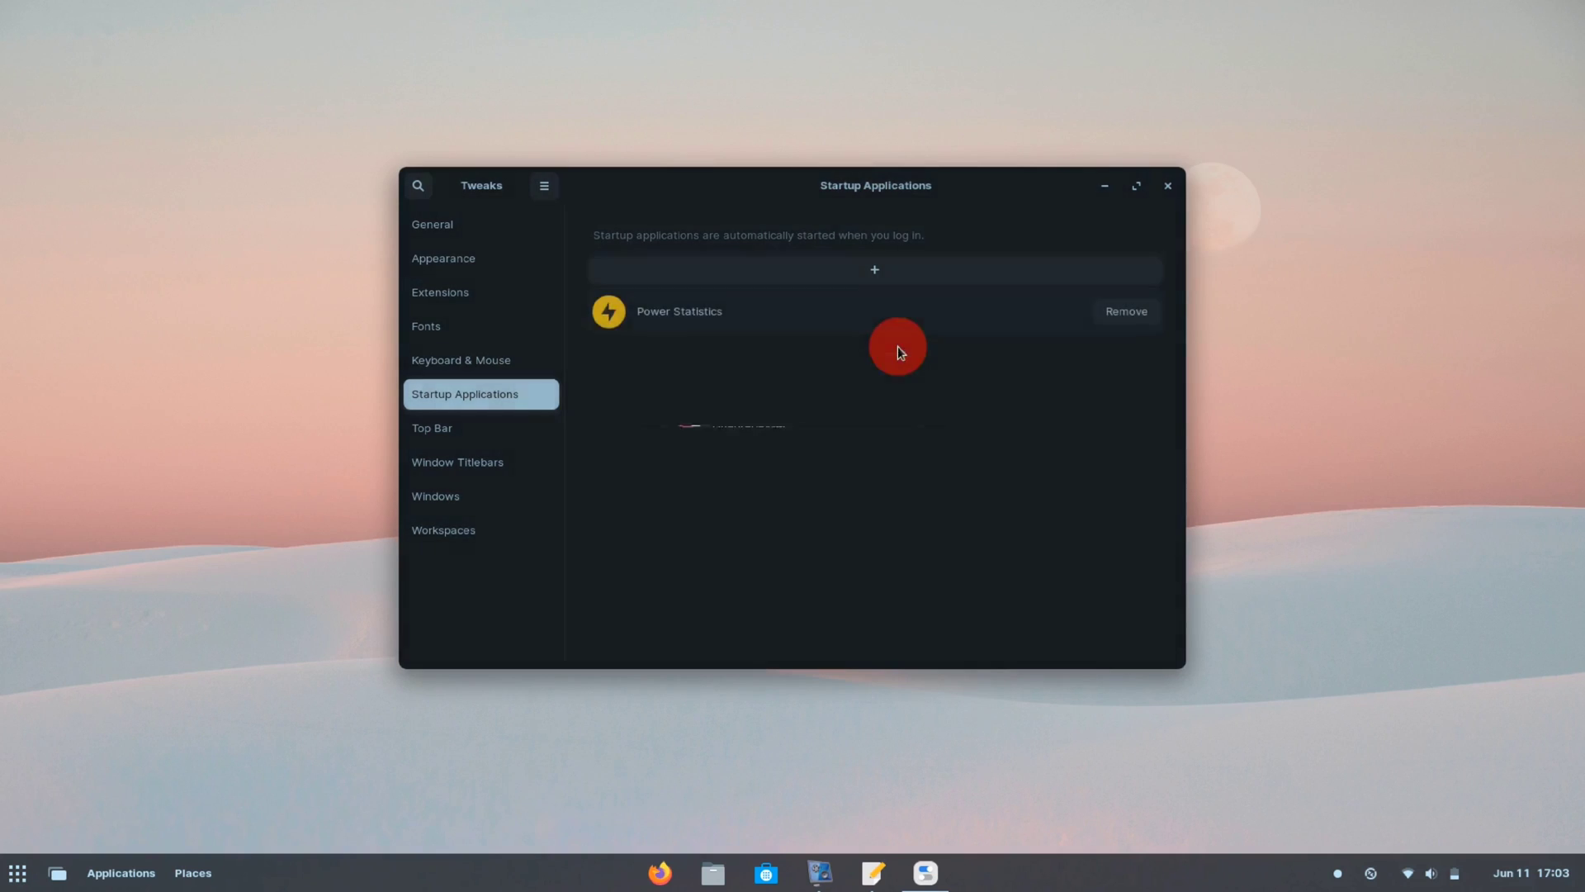
Step: Turn on Battery Percentage and clock Seconds in the Top Bar settings
left_click(473, 430)
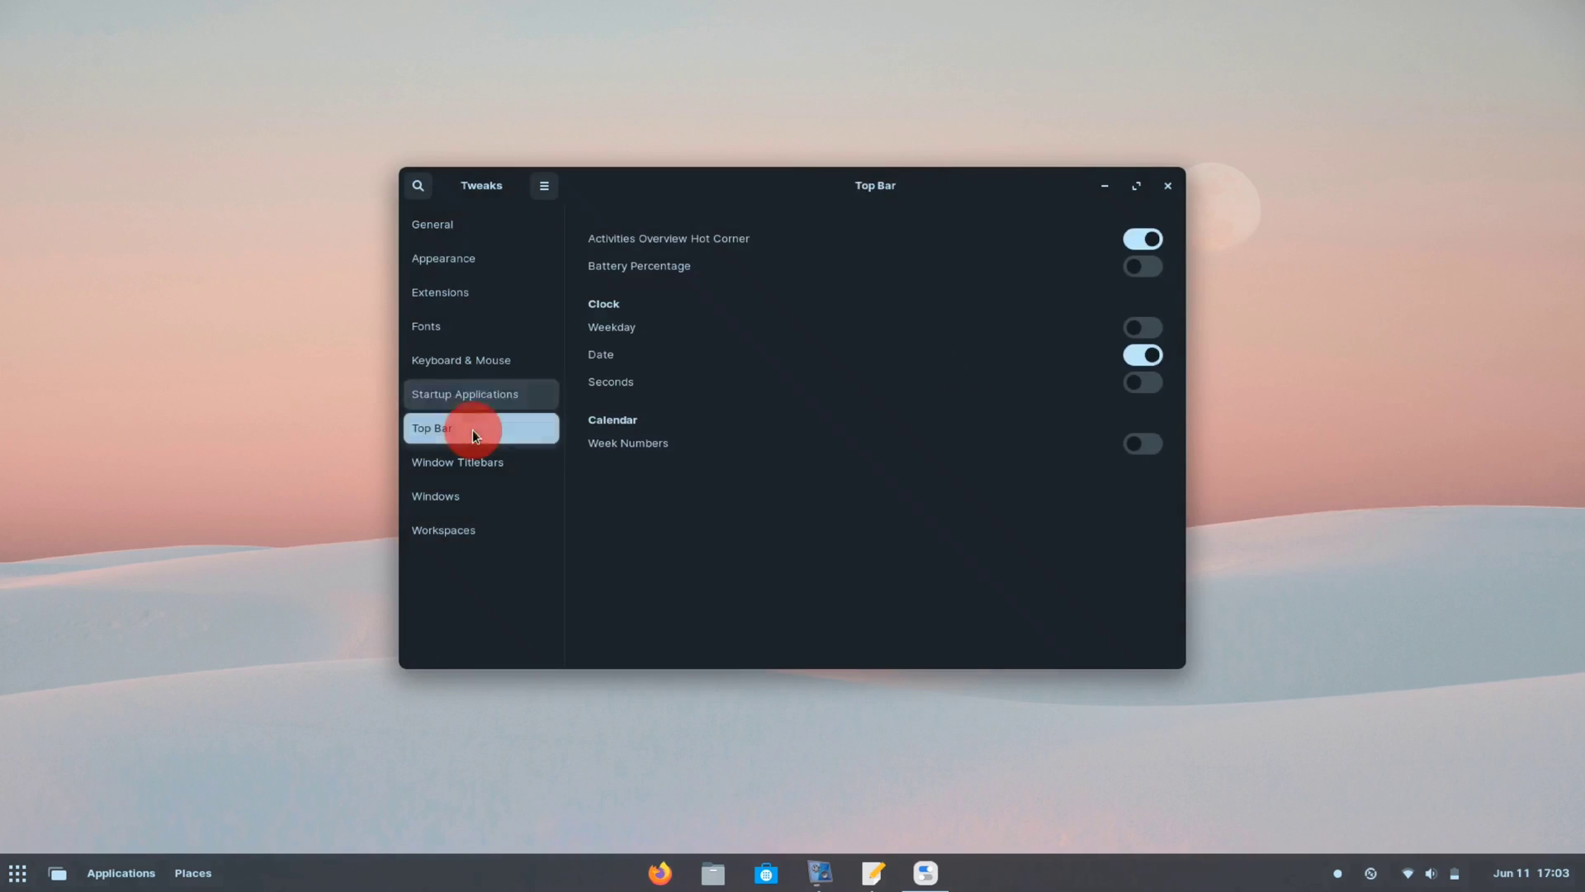
left_click(1142, 264)
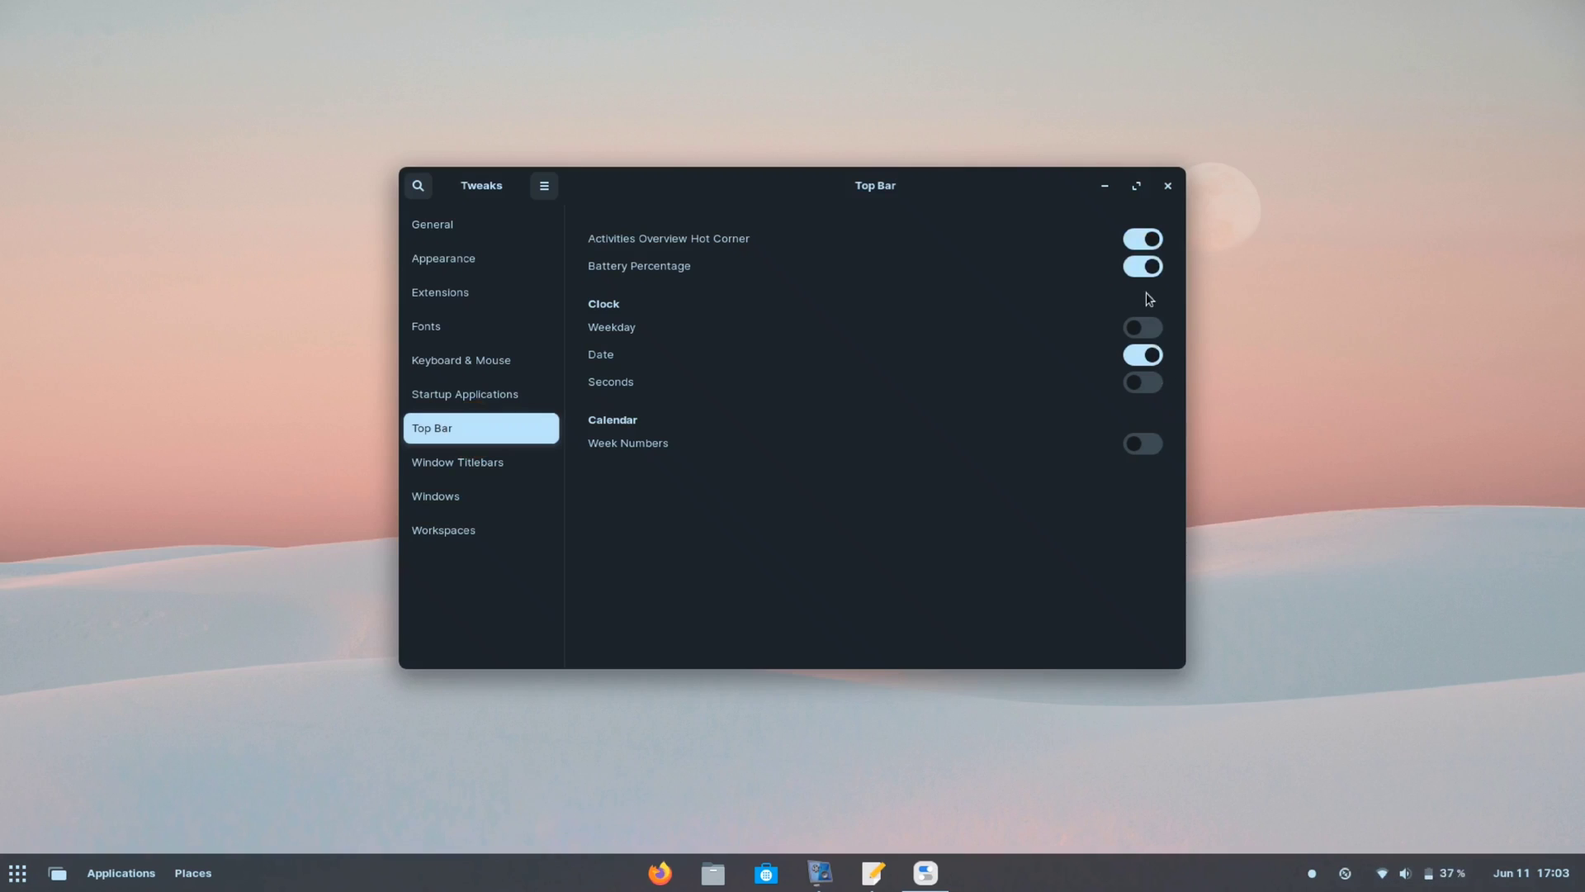
left_click(1142, 264)
left_click(1142, 264)
left_click(1144, 382)
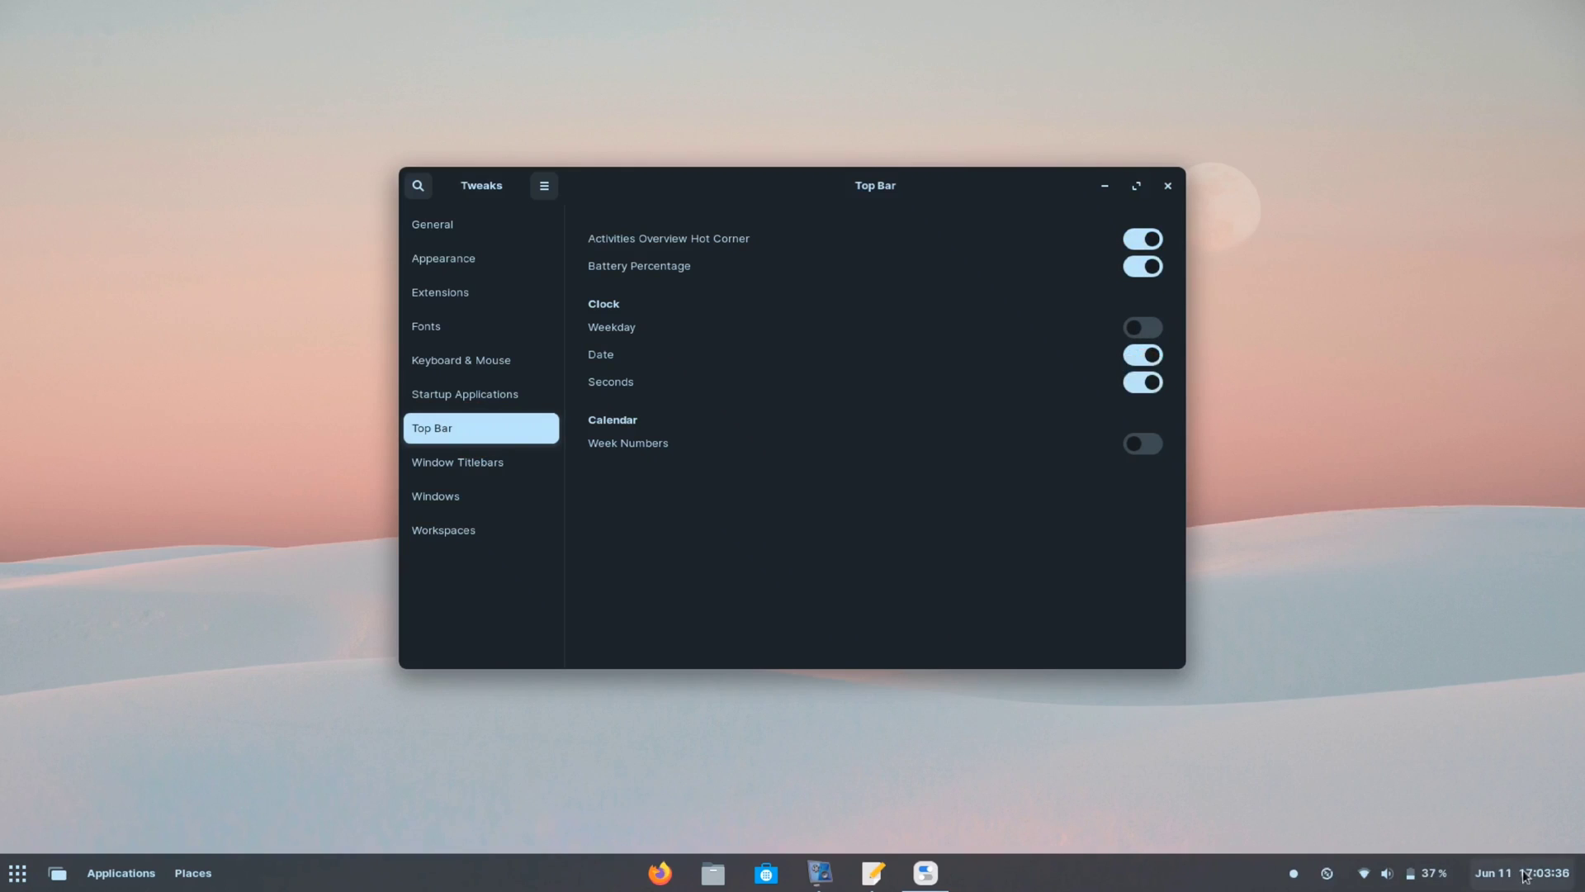
Step: Toggle the titlebar Maximize and Minimize buttons off and back on
left_click(456, 467)
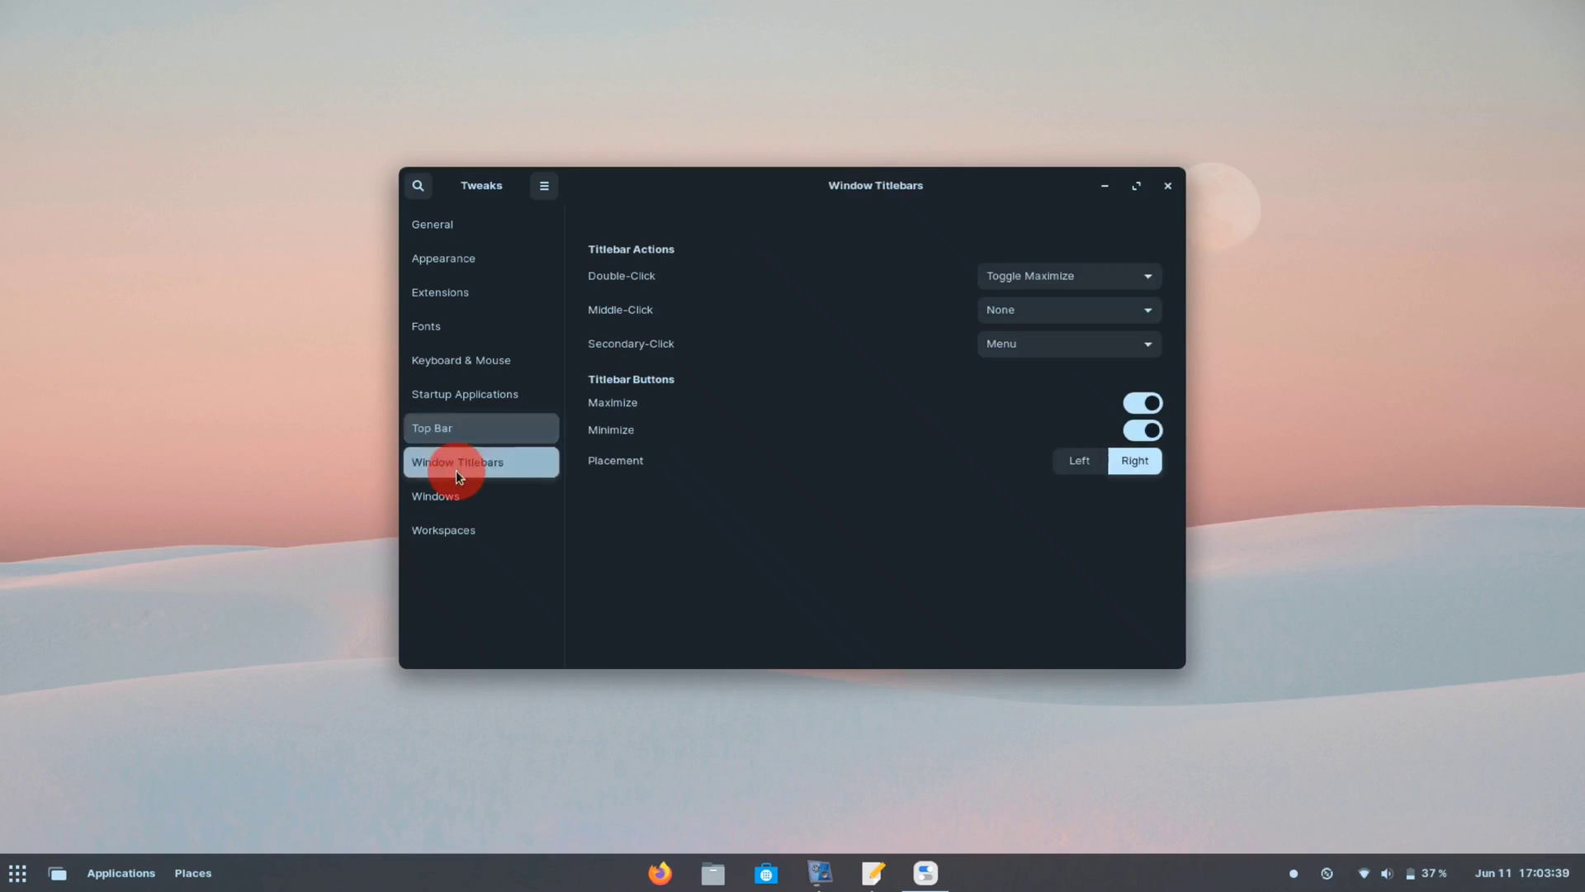
left_click(1141, 404)
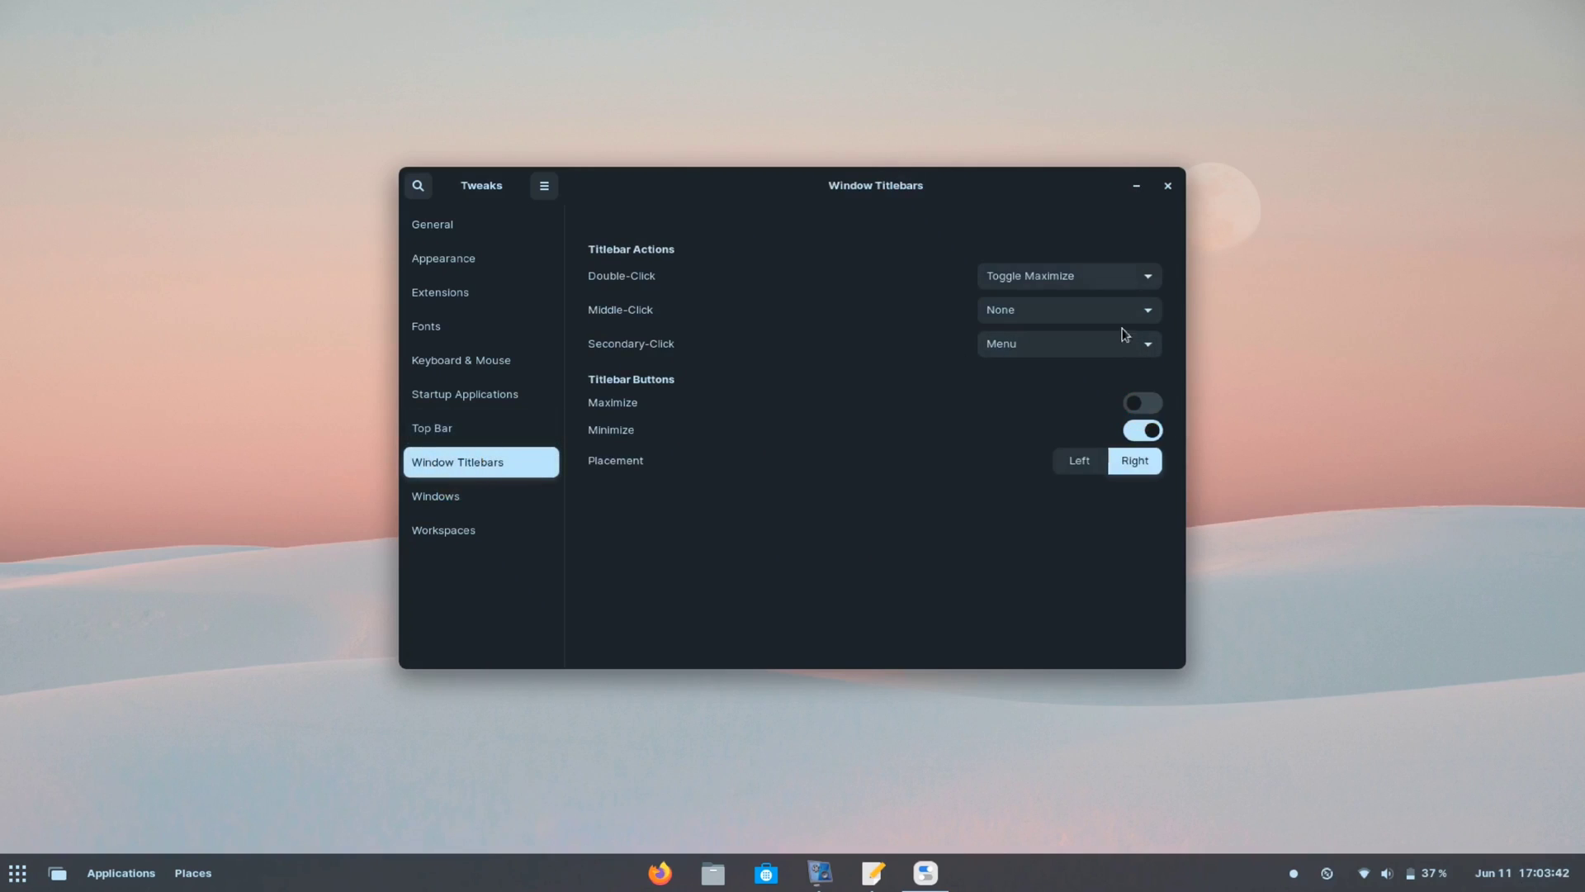
left_click(1146, 429)
left_click(1146, 429)
left_click(1145, 403)
Step: Check the double-click titlebar action, keeping Toggle Maximize, and test it on the window
left_click(1083, 273)
left_click(1082, 272)
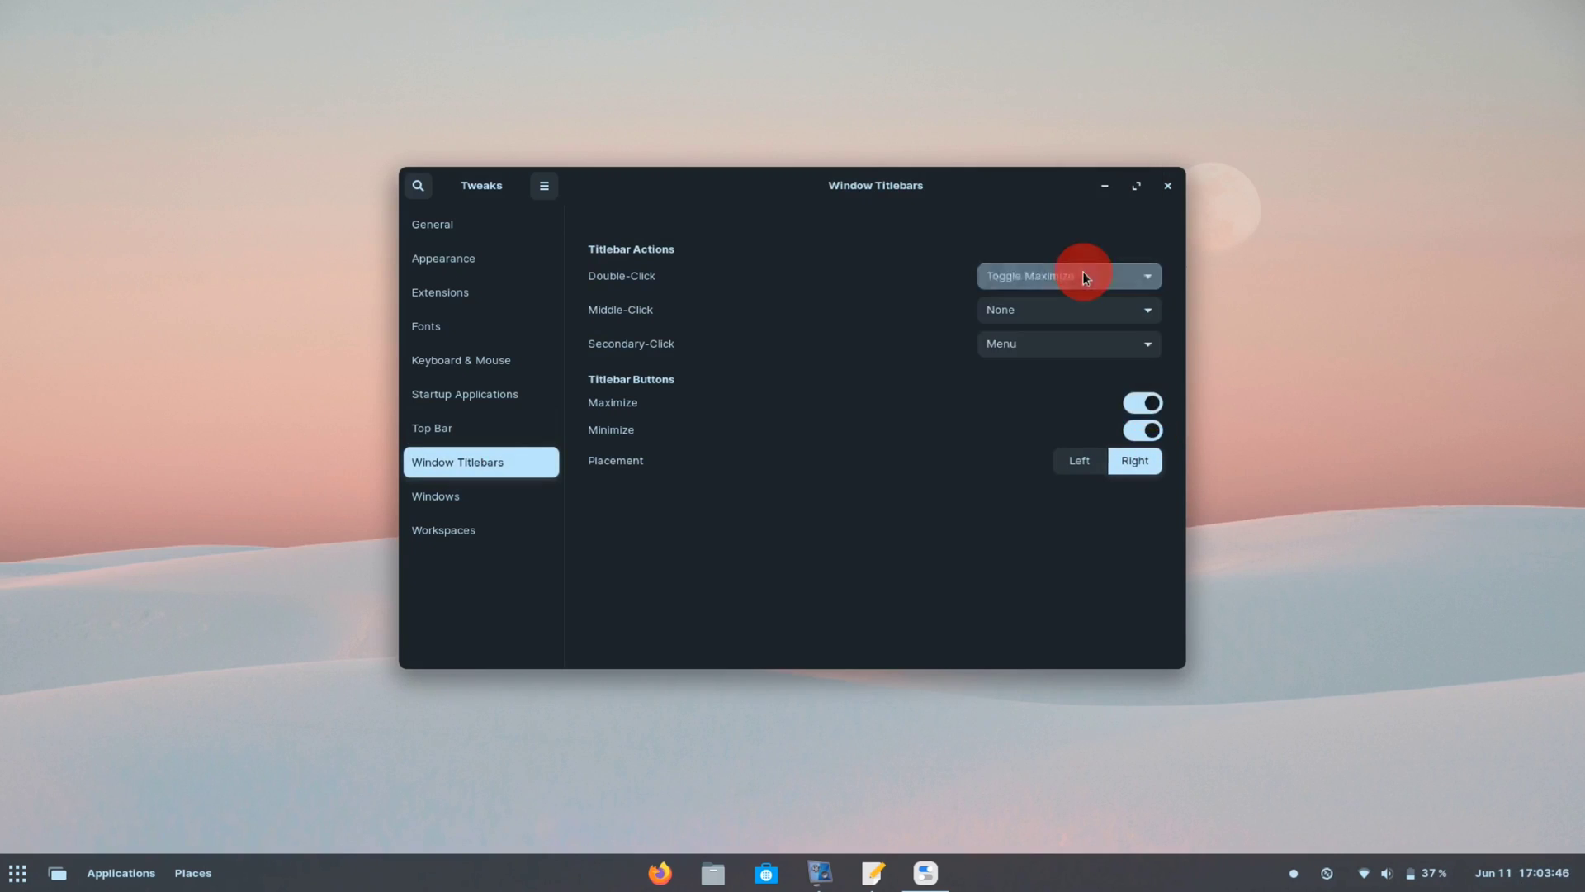
double_click(848, 185)
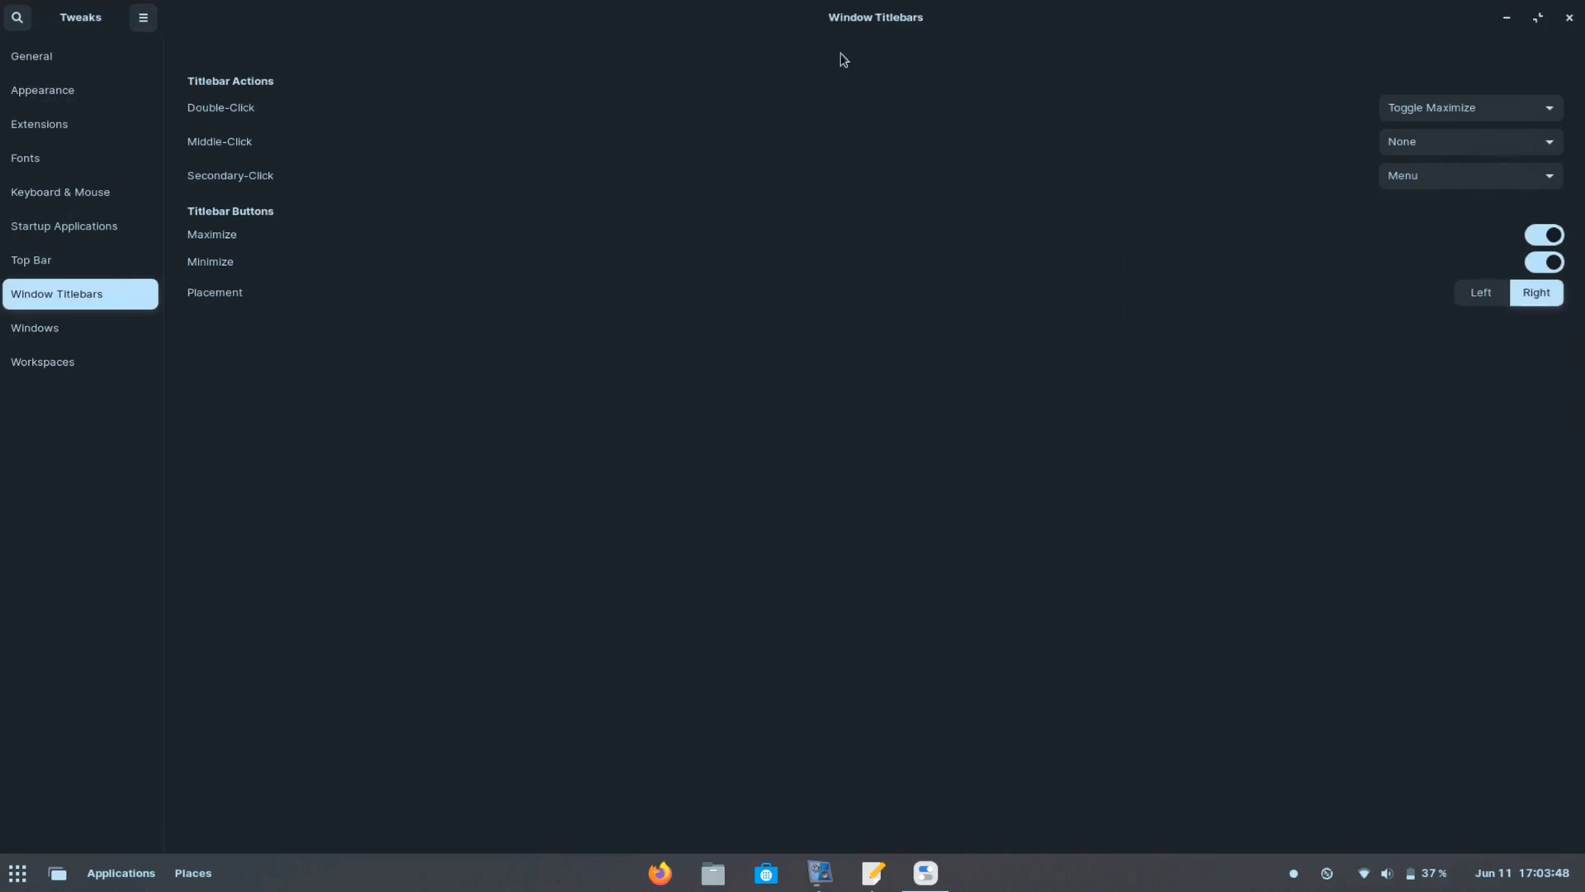
double_click(832, 18)
left_click(1026, 275)
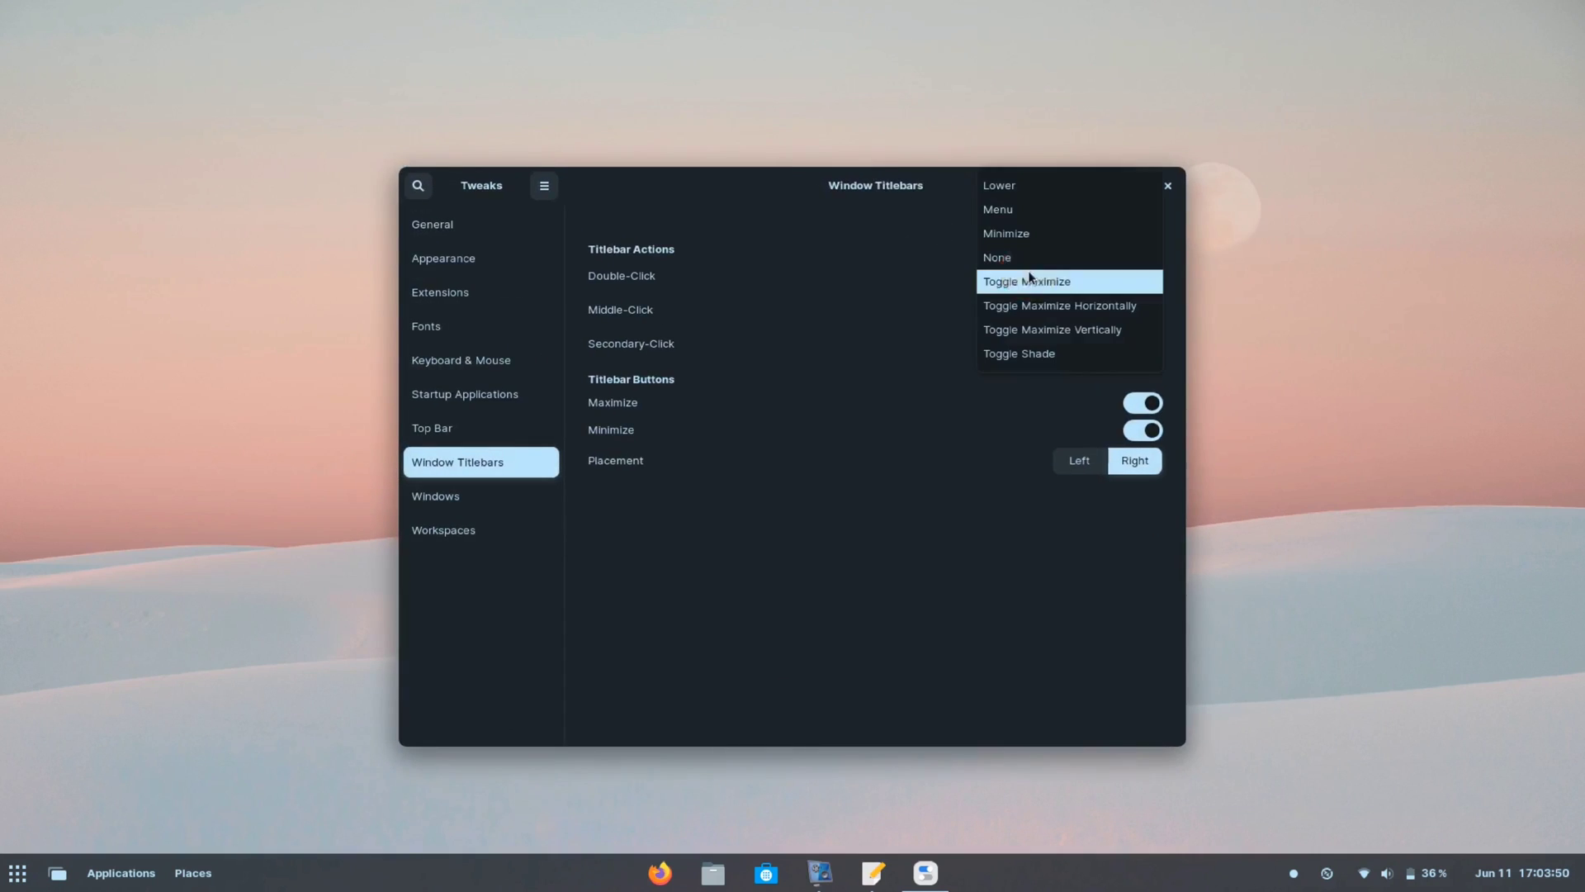
left_click(866, 408)
Step: View the Windows and Workspaces pages, then close GNOME Tweaks
left_click(463, 497)
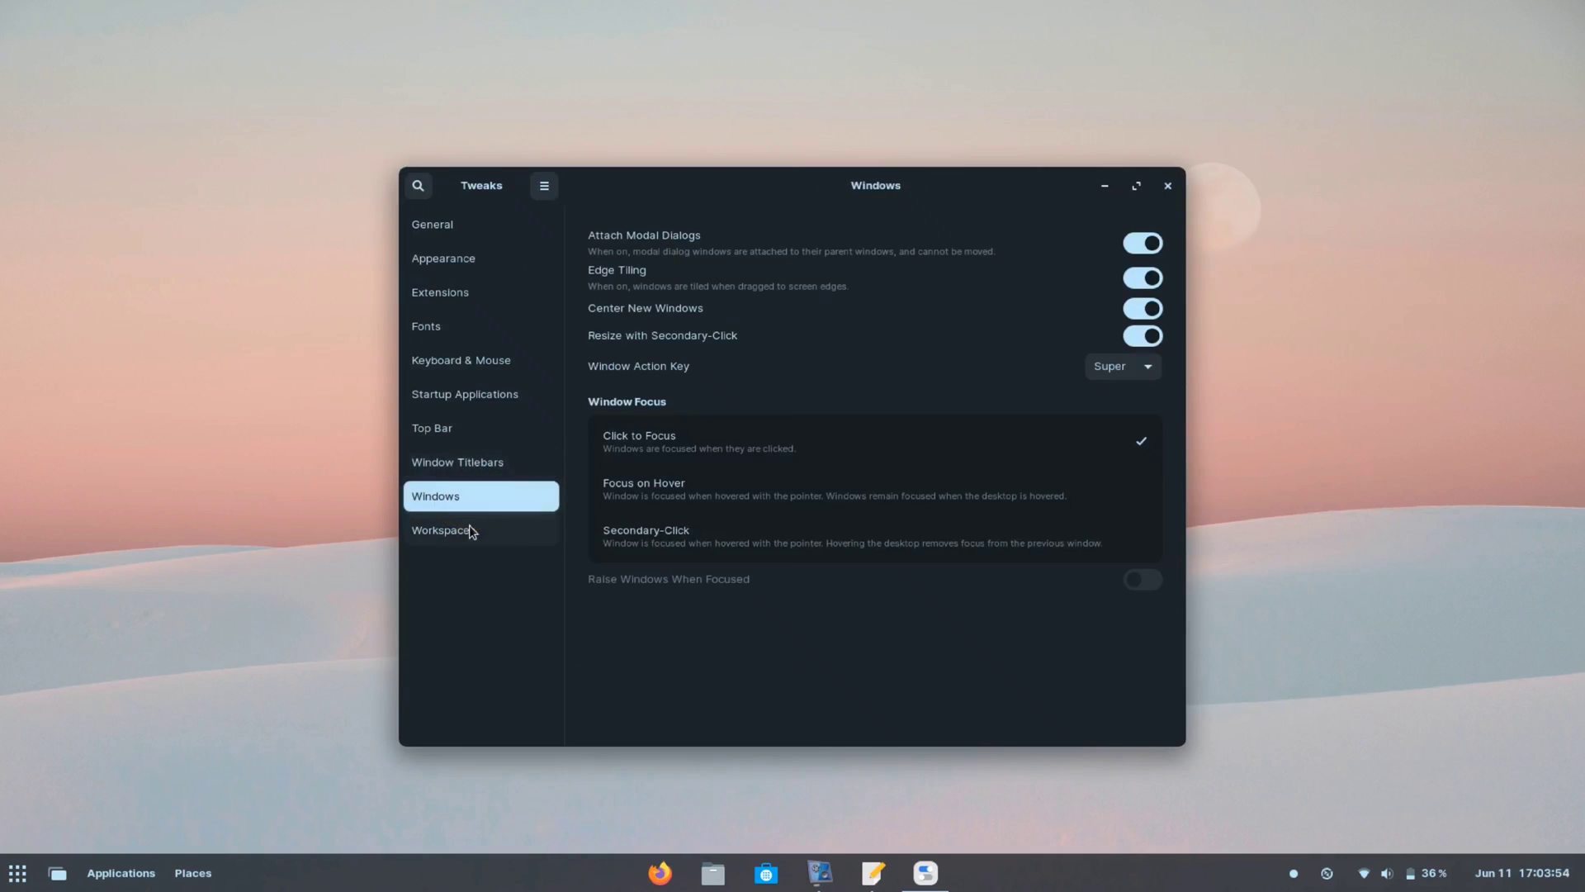
left_click(469, 529)
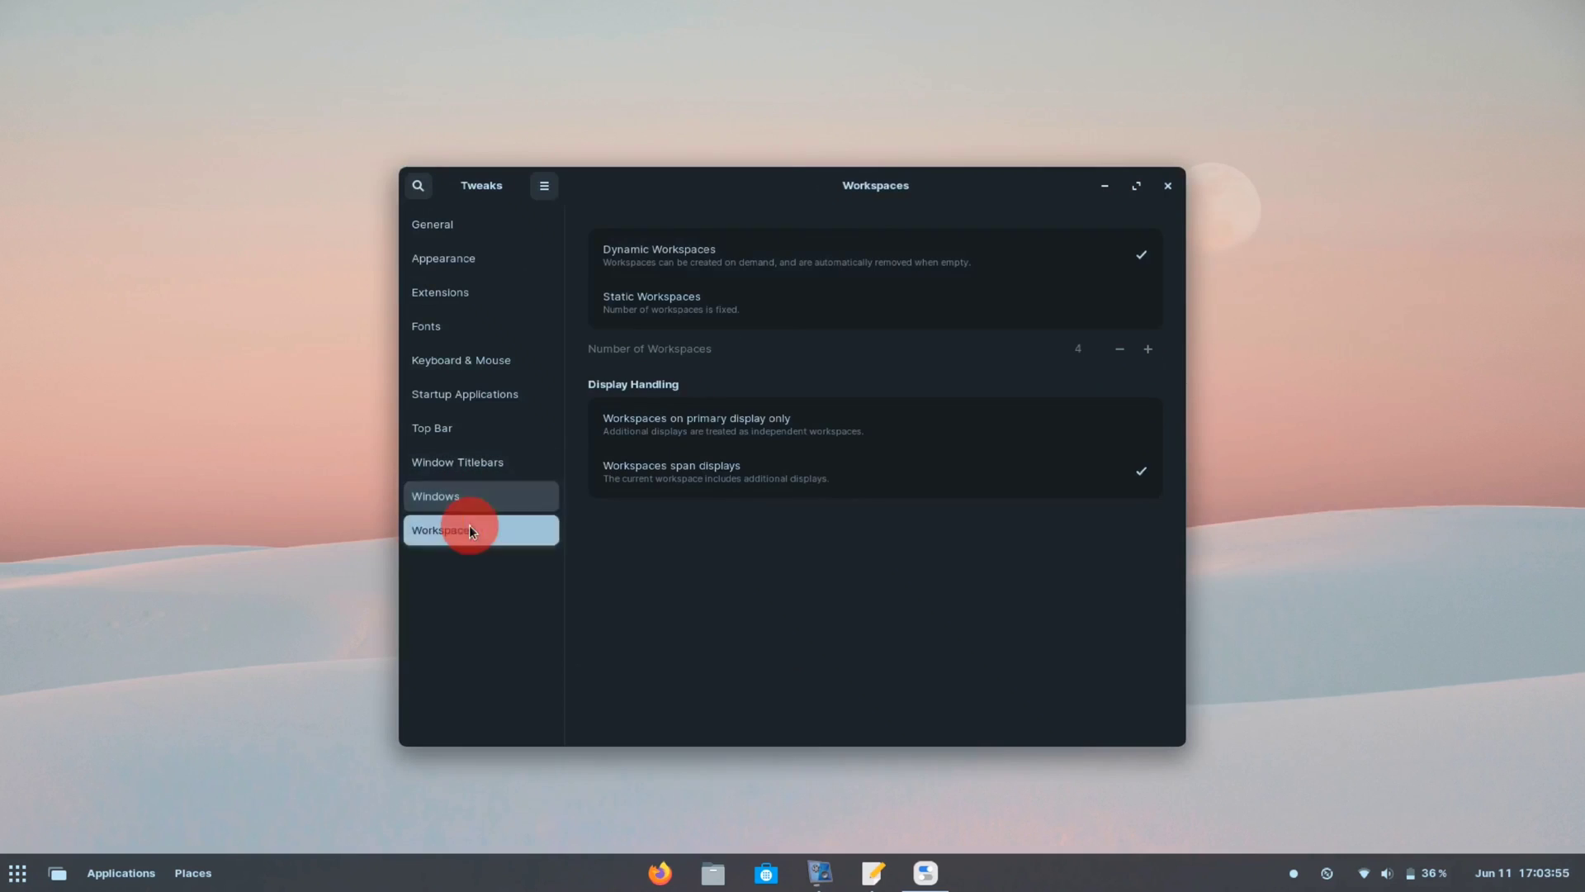
left_click(1167, 188)
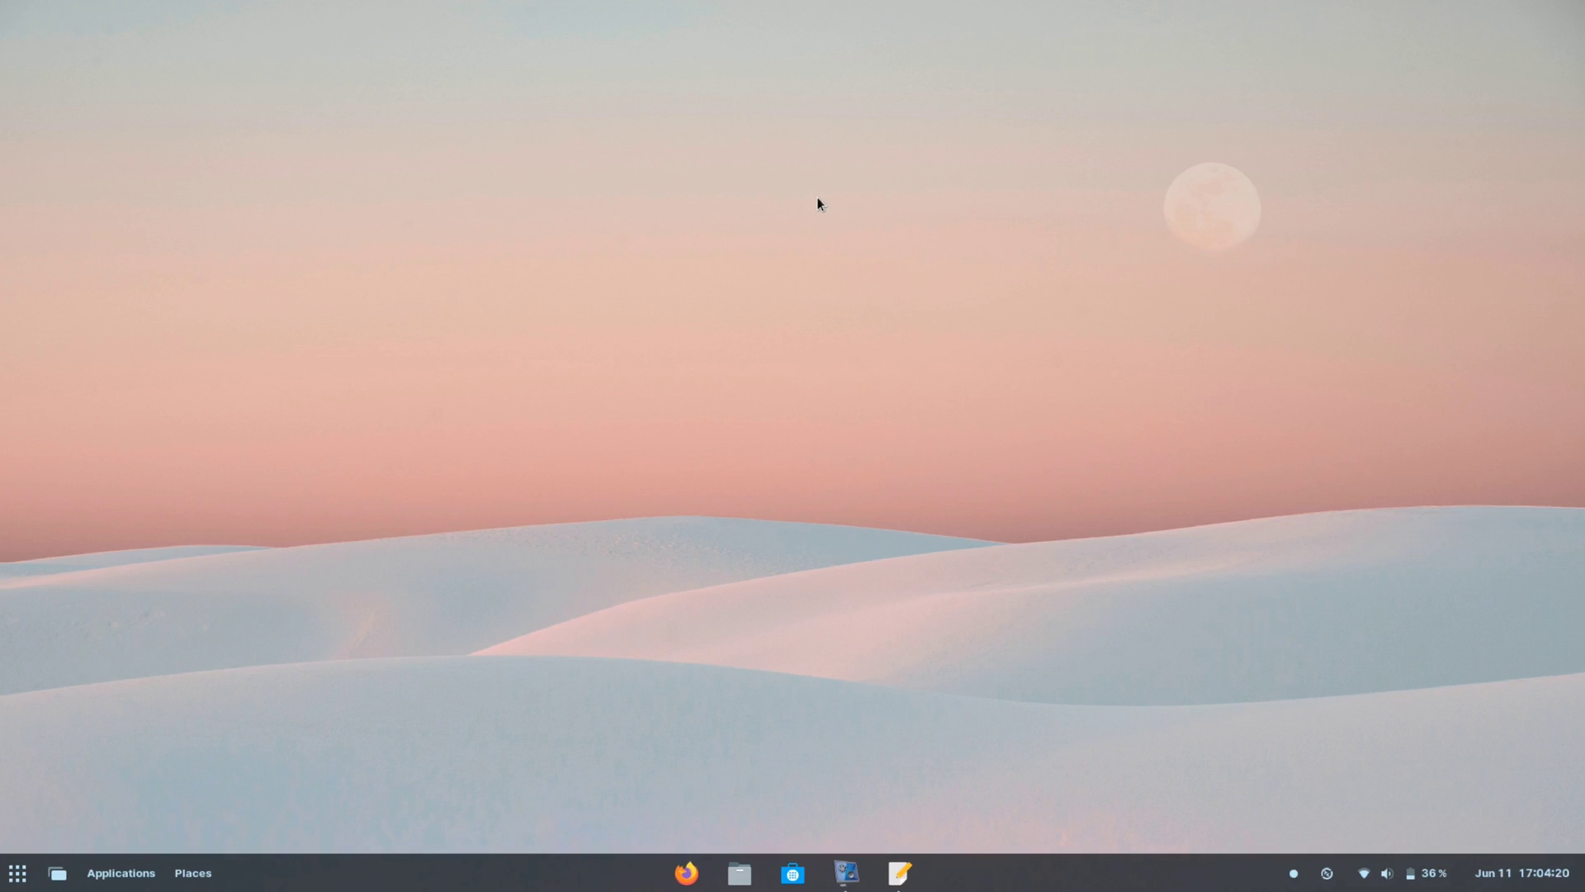
Step: Launch Terminal from the Activities search using 'ter'
key("super")
type("c")
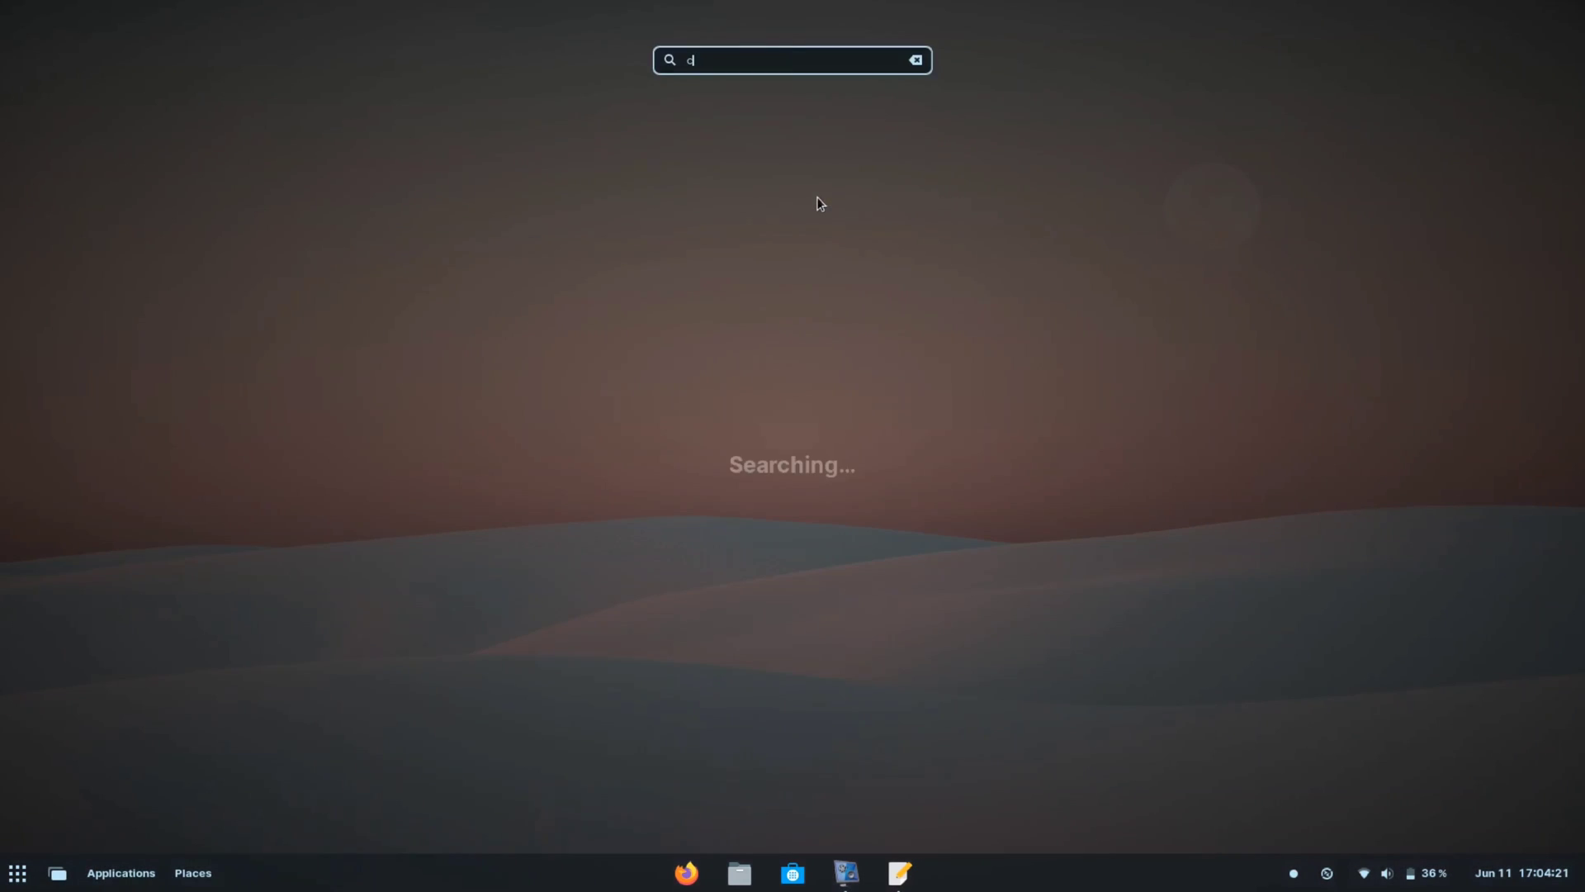
key("BackSpace")
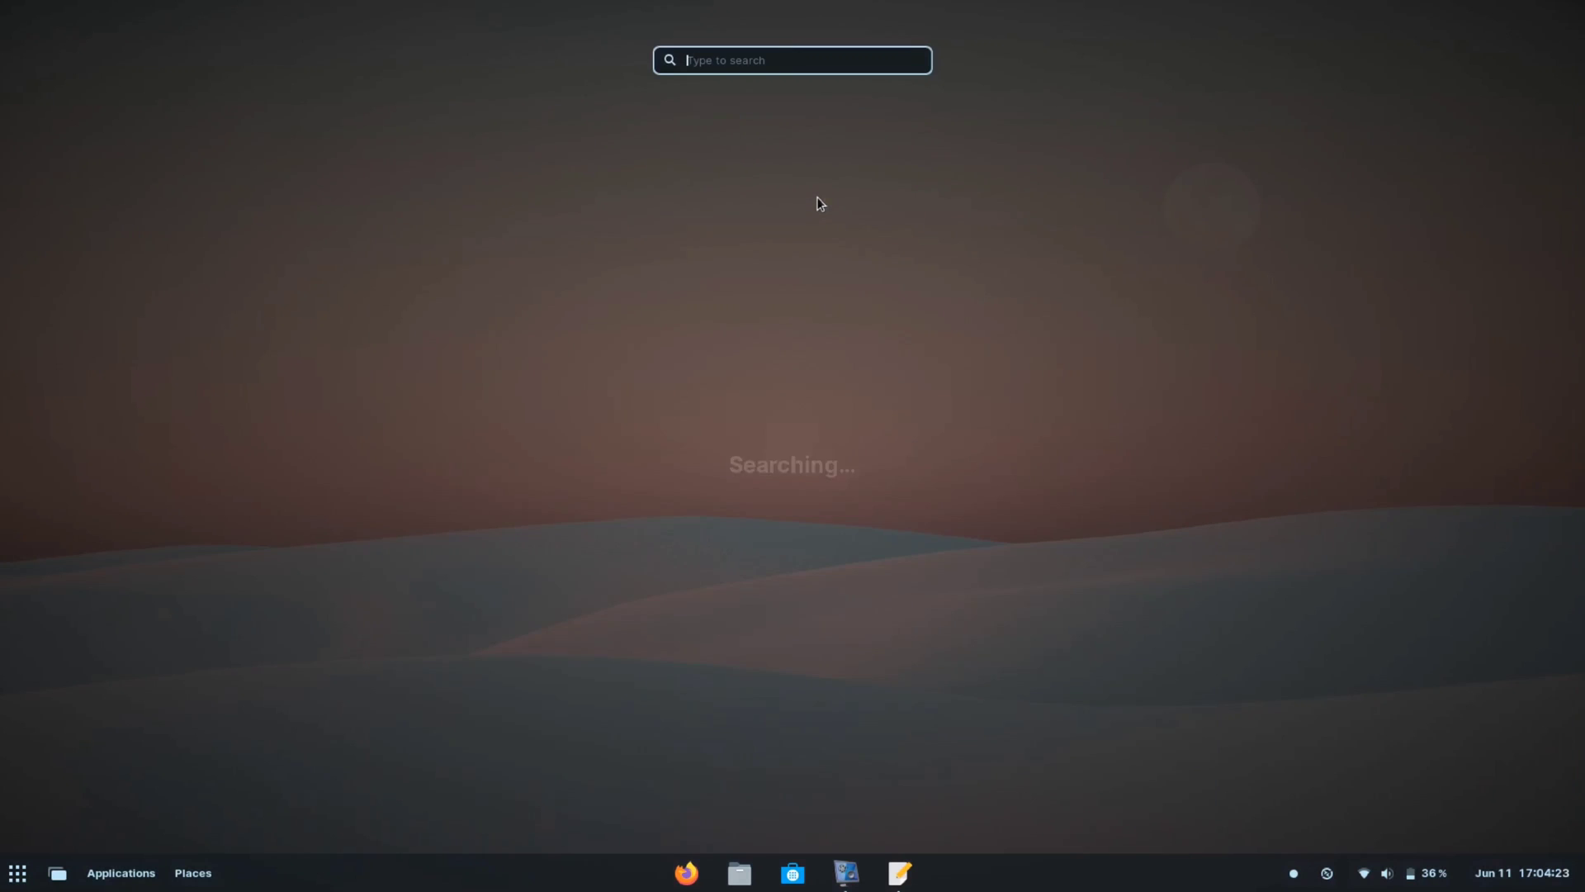
type("ter")
key("Return")
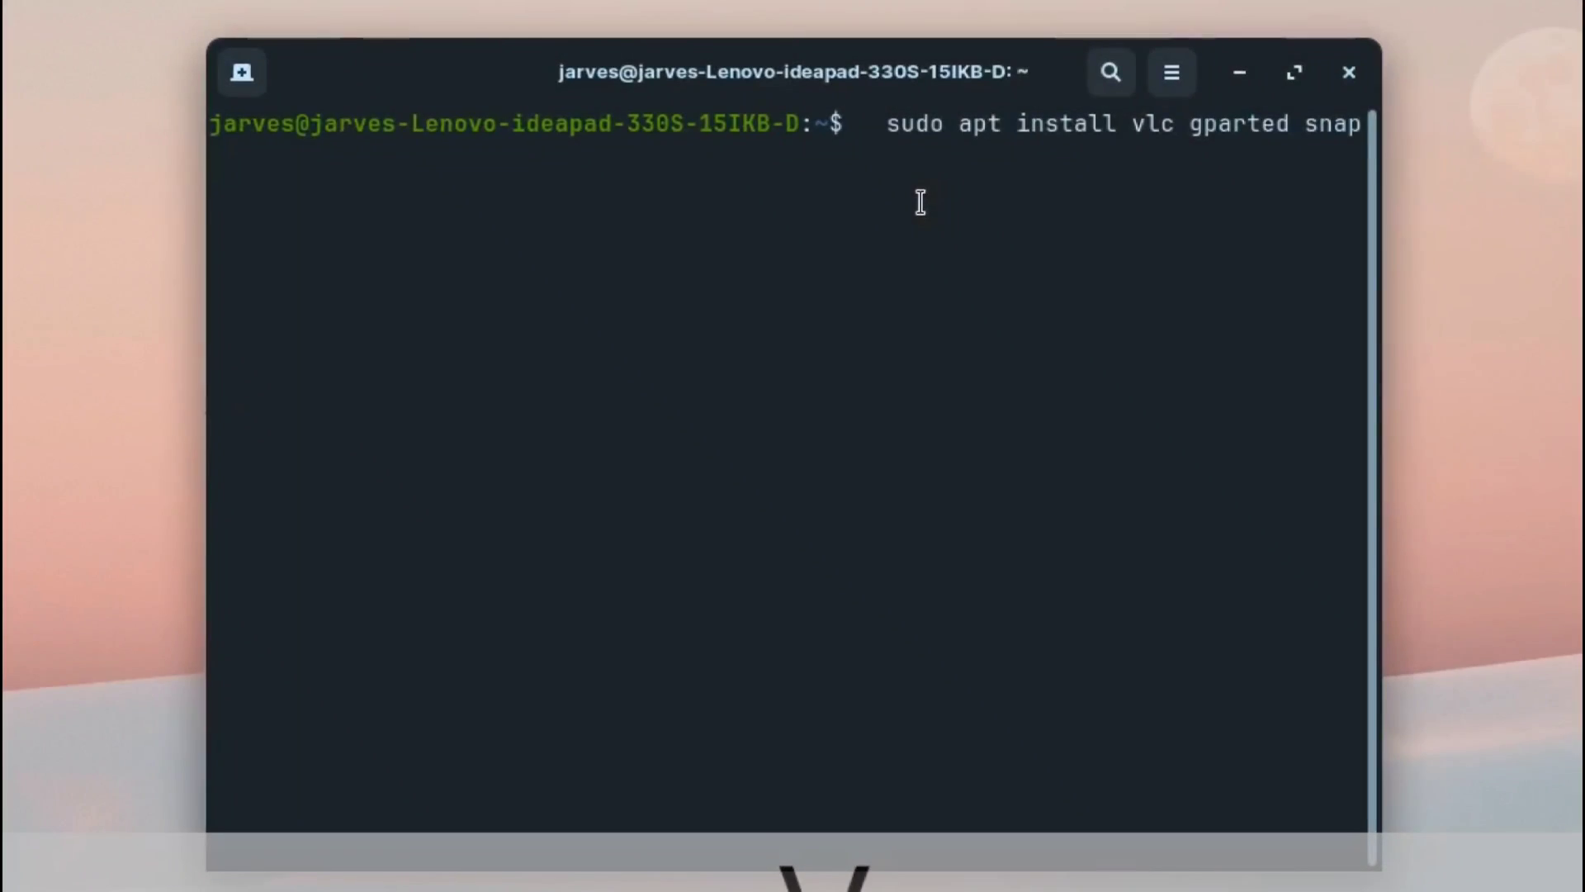
Step: Run 'sudo apt install vlc gparted snap' and enter the sudo password
key("Left")
key("Left")
key("Left")
key("Left")
key("Left")
key("Left")
key("Left")
key("Left")
key("Left")
key("Left")
key("Left")
key("Left")
key("Left")
key("ctrl+Left")
key("ctrl+Left")
key("ctrl+Left")
key("ctrl+Left")
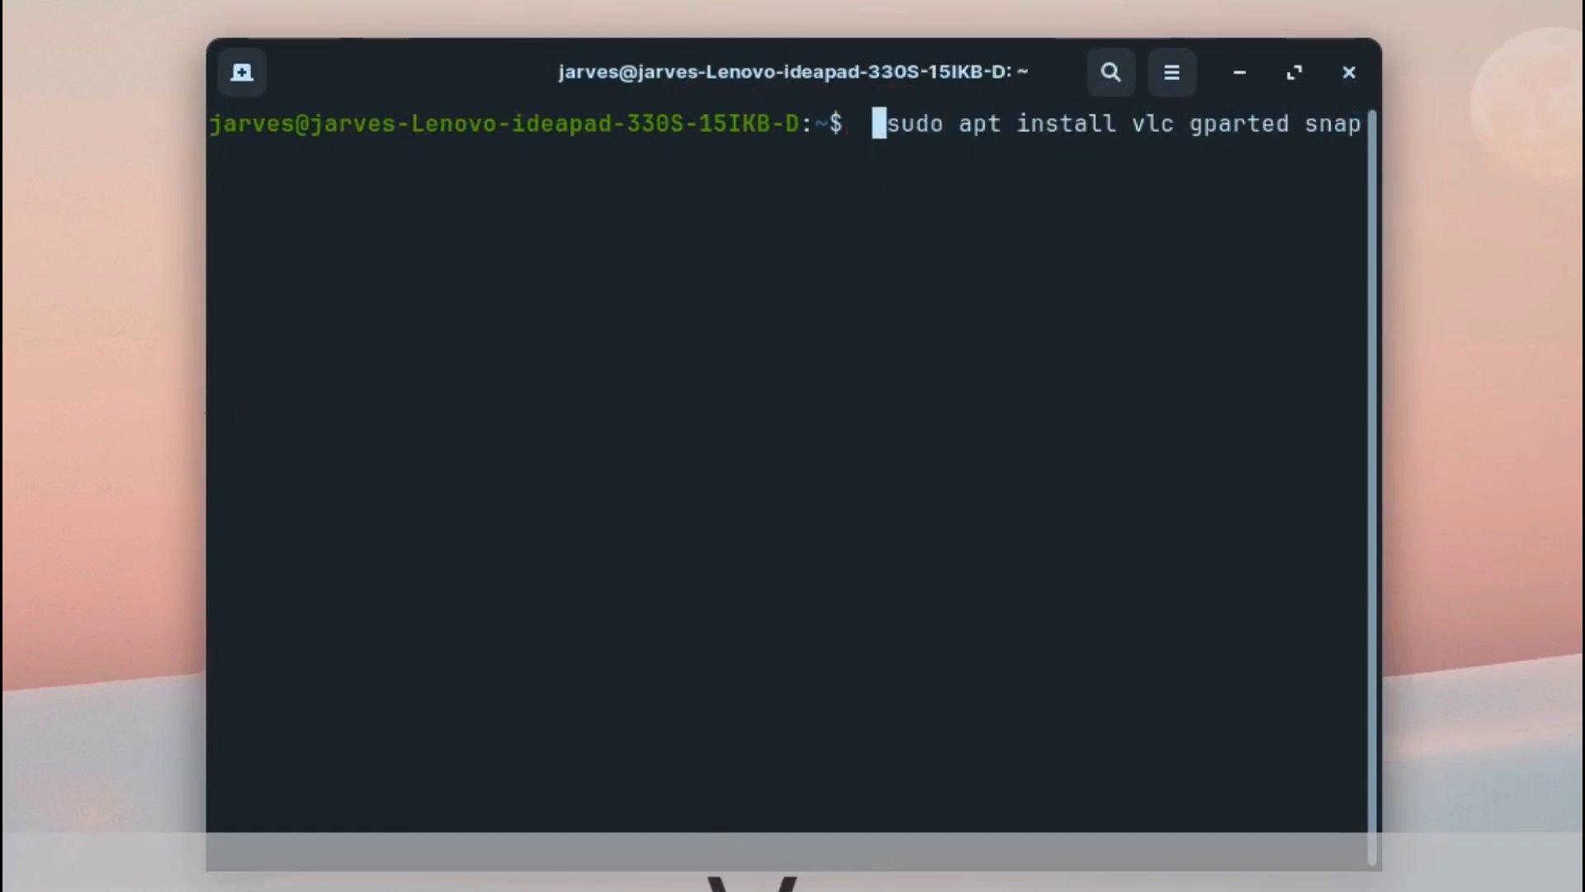
key("BackSpace")
key("ctrl+Right")
key("ctrl+Right")
key("ctrl+Right")
key("ctrl+Right")
key("ctrl+Right")
key("ctrl+Right")
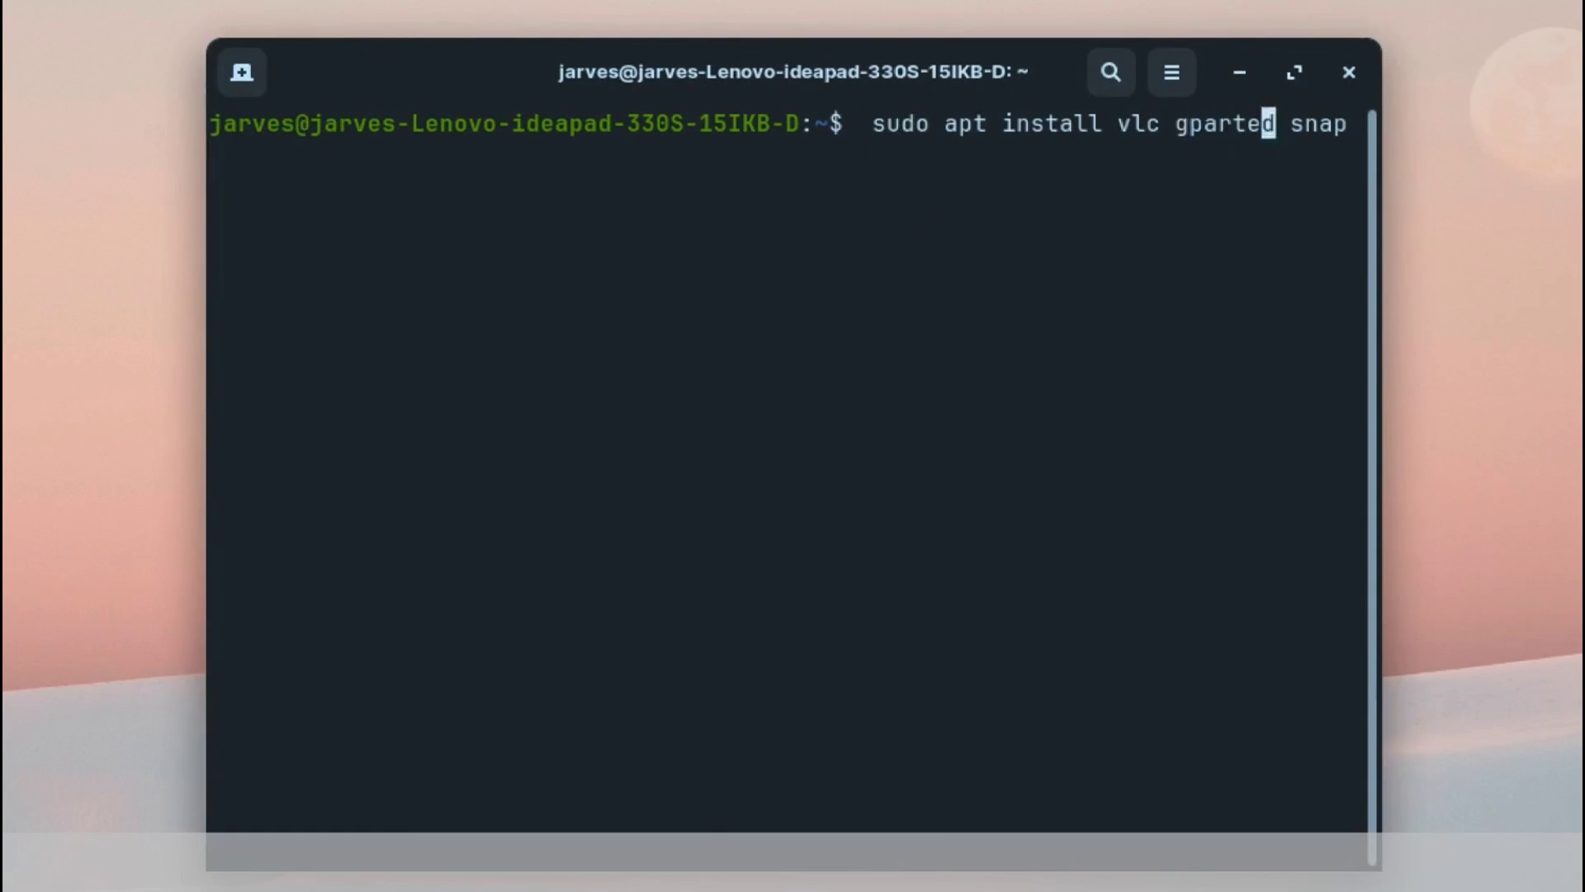
key("Return")
type("***")
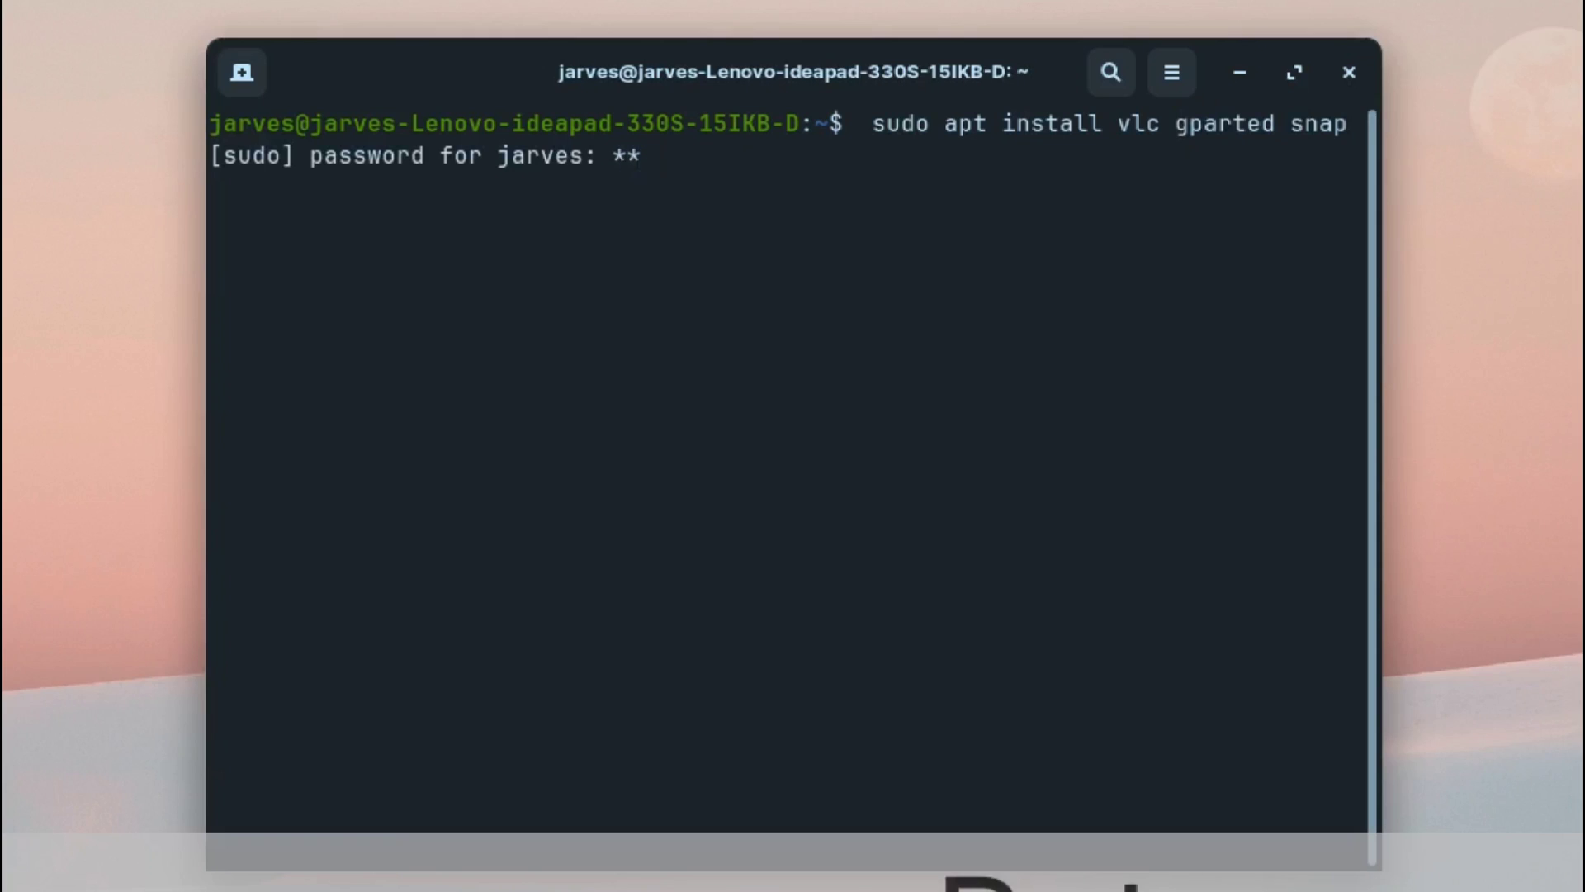
key("Return")
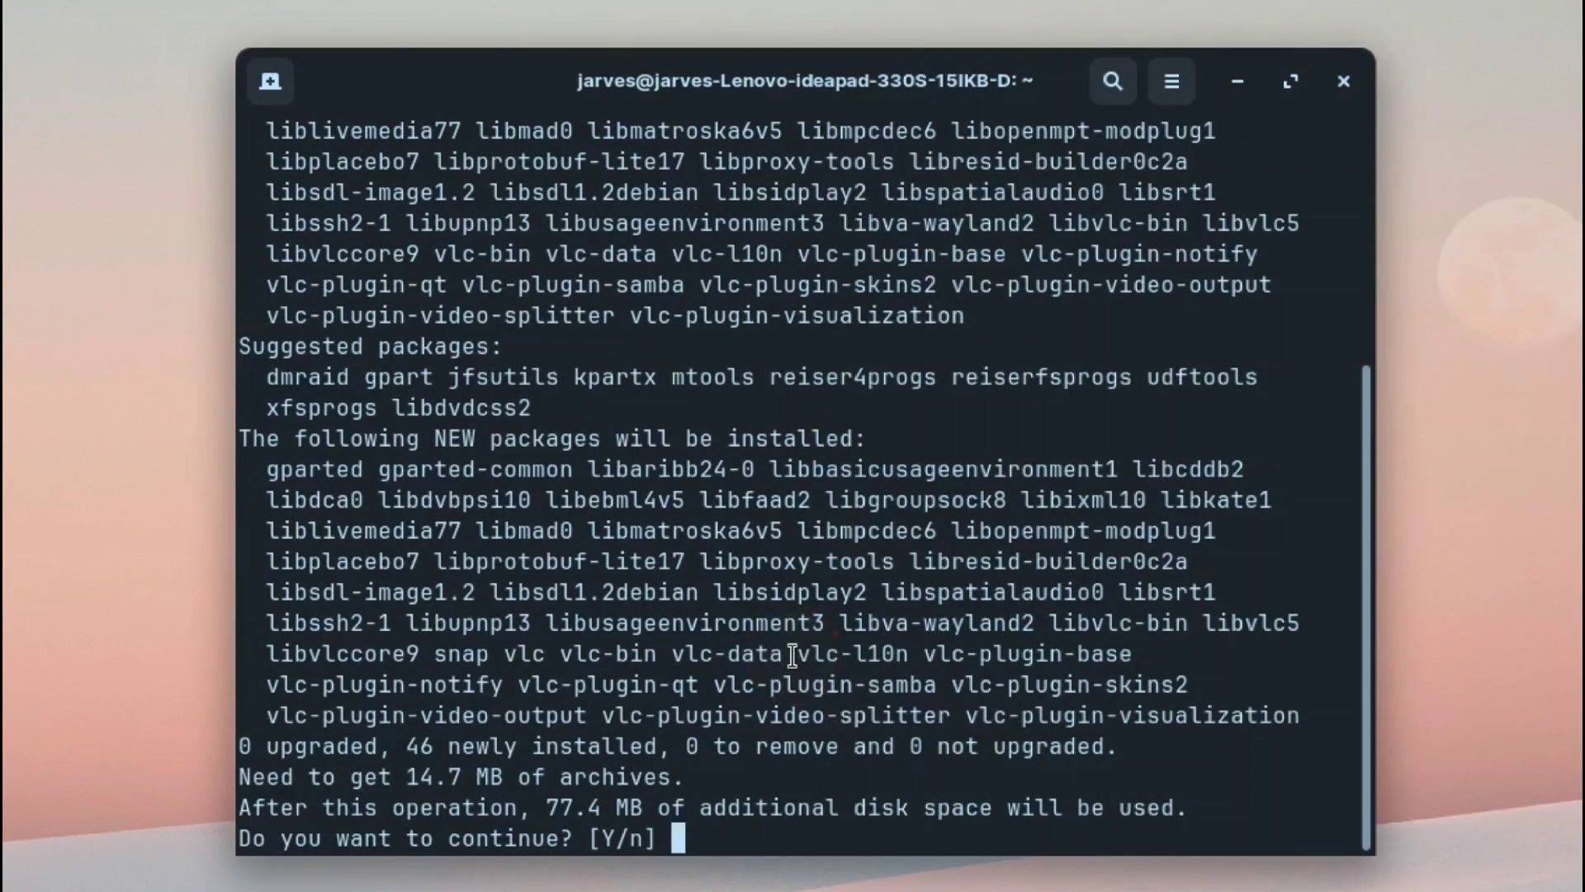
Step: Confirm the 46-package install and let apt finish setting up vlc 3.0.9.2-1 and gparted 1.0.0
key("Return")
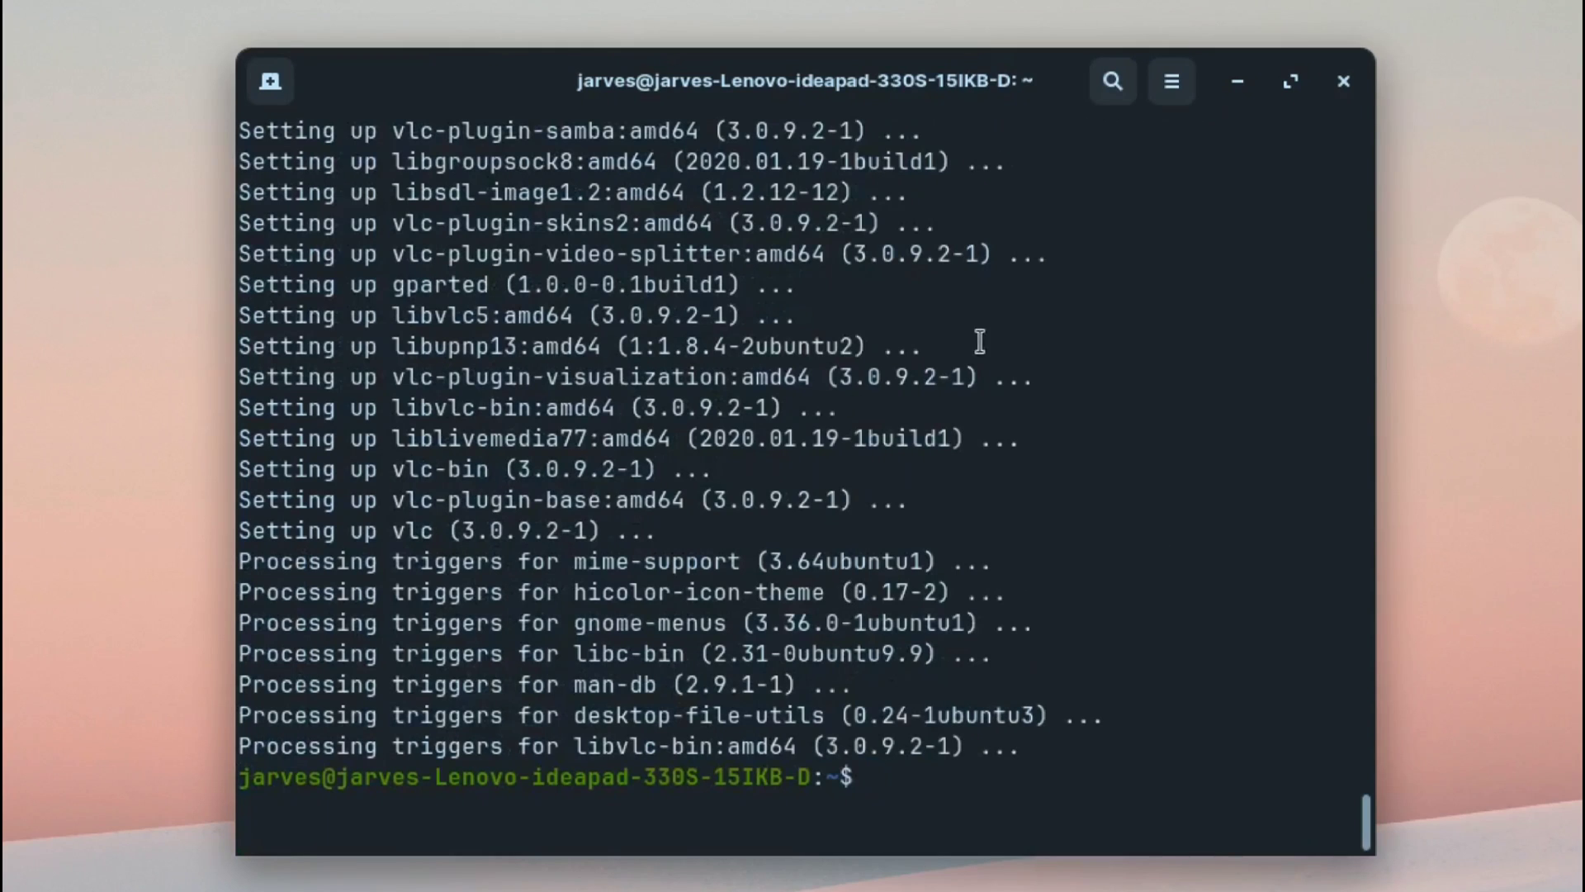
scroll(979, 341, "up", 20)
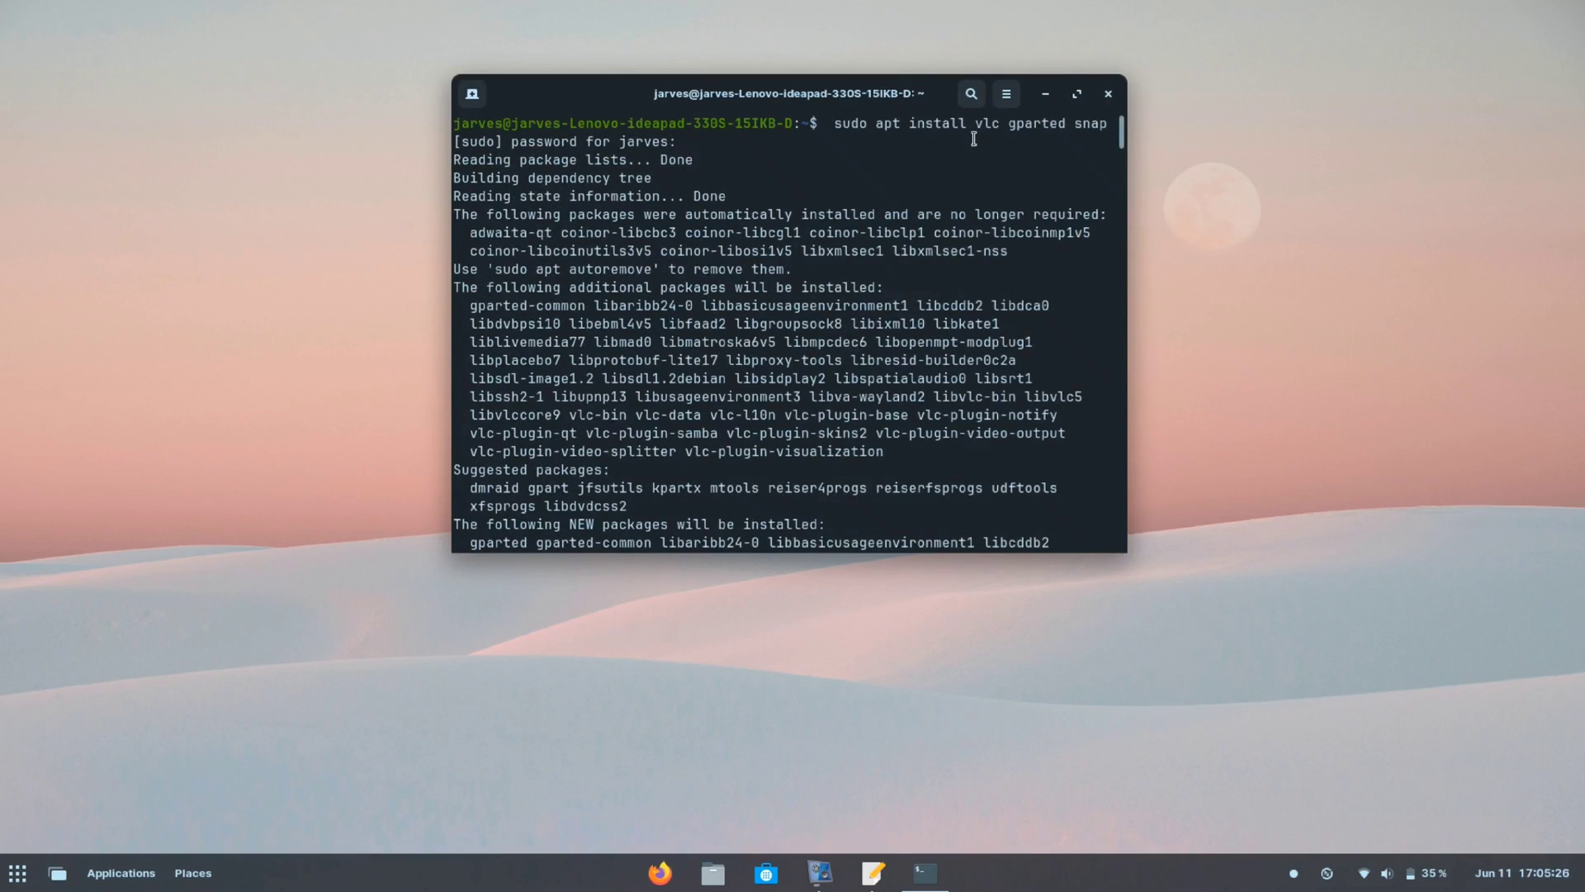
Step: Launch VLC via a 'vlc' search, accept its privacy notice, close it, and reopen Activities
double_click(989, 127)
key("super")
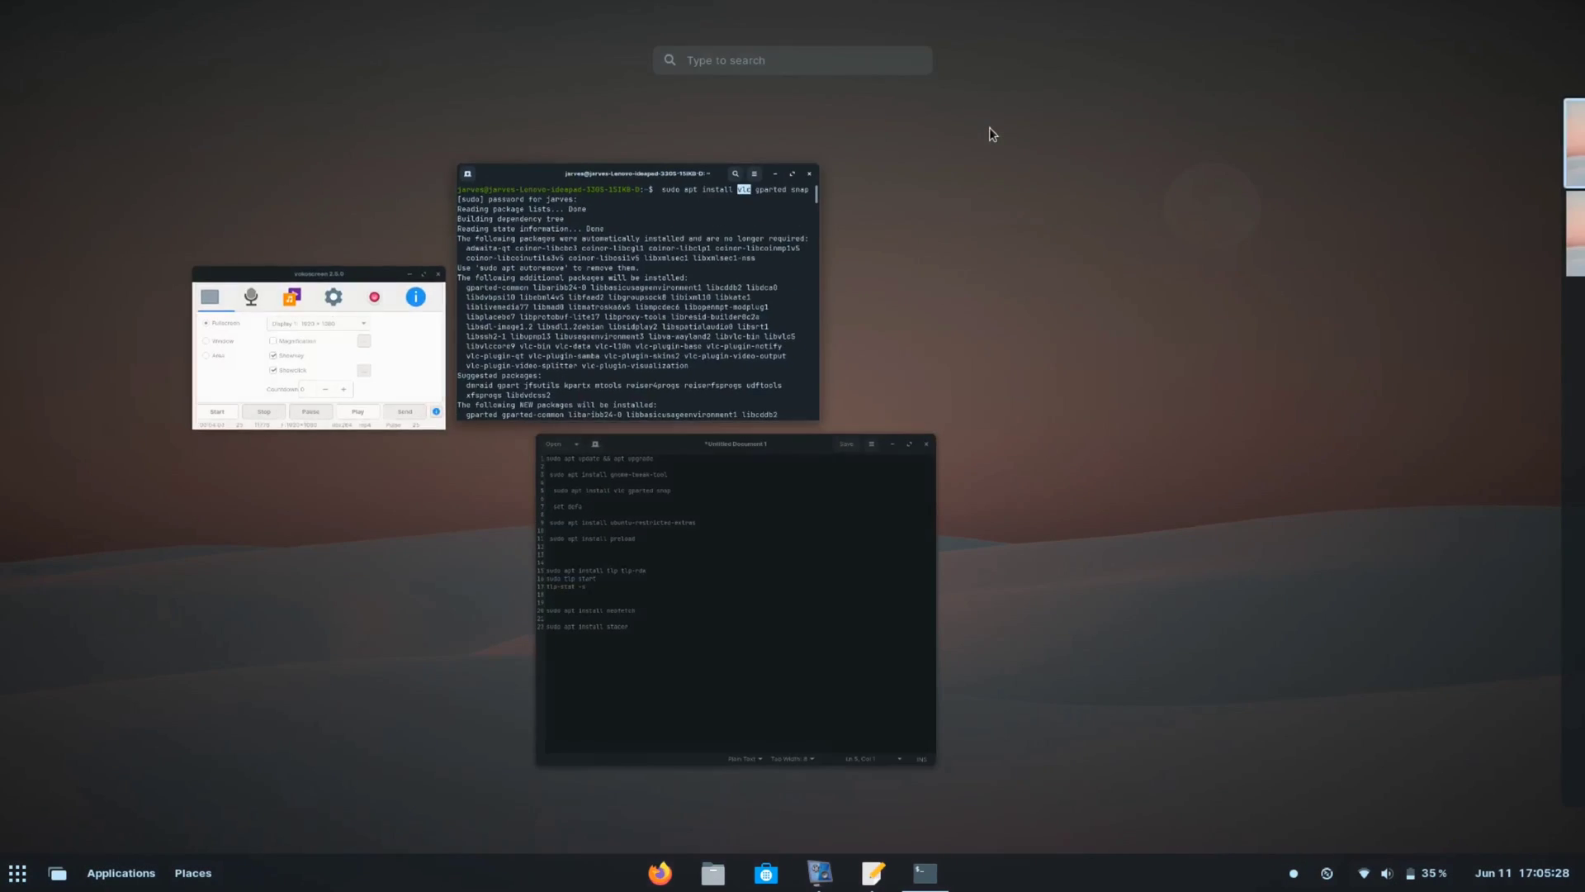
type("vlc")
key("Escape")
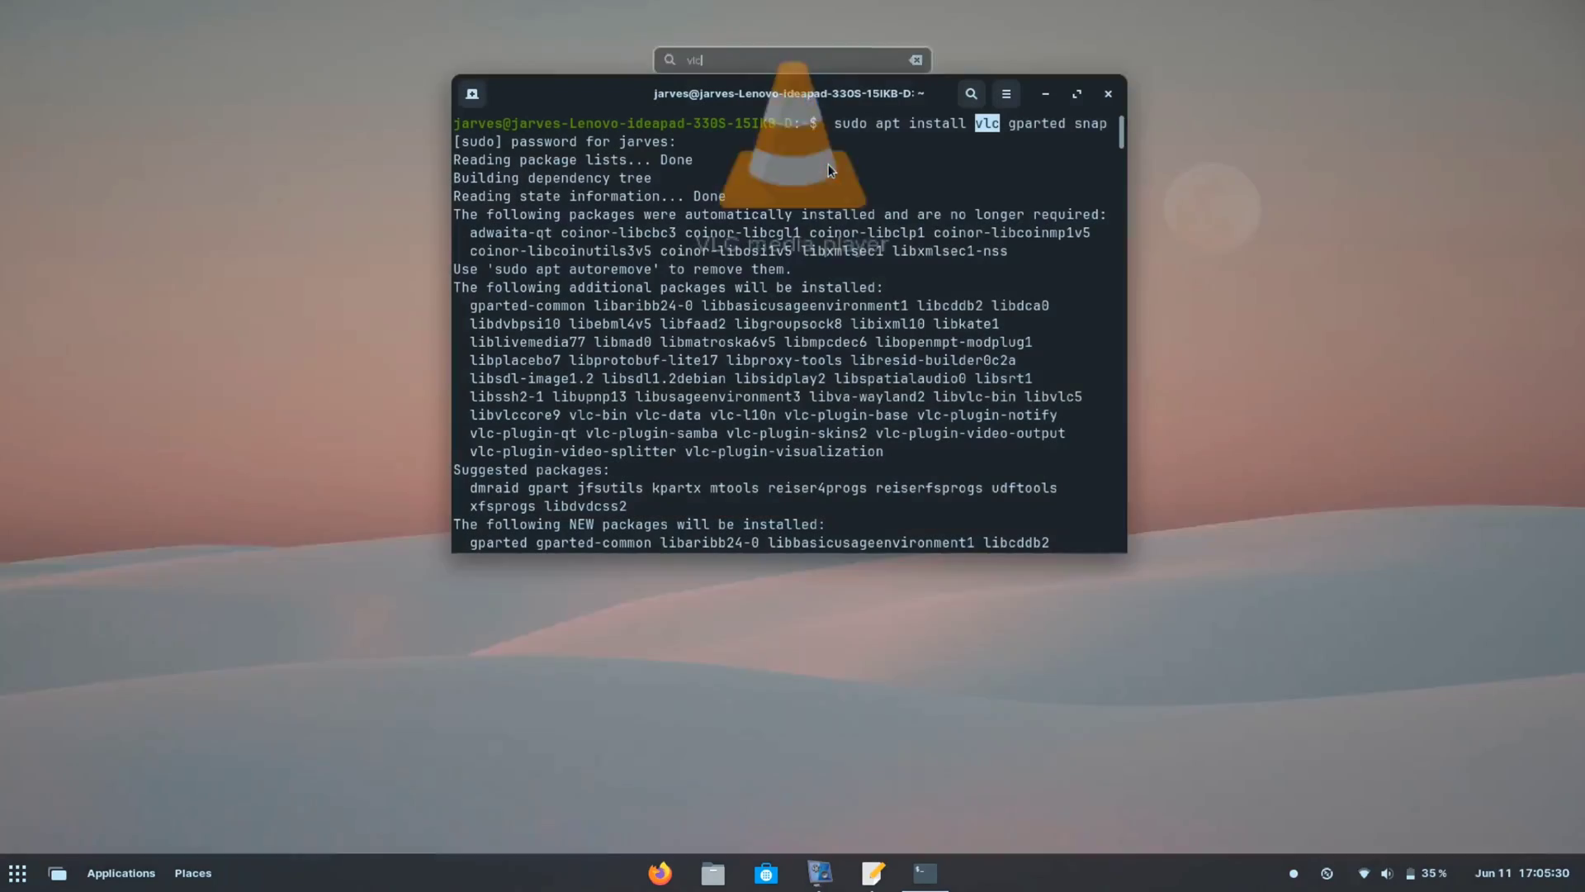
left_click(916, 567)
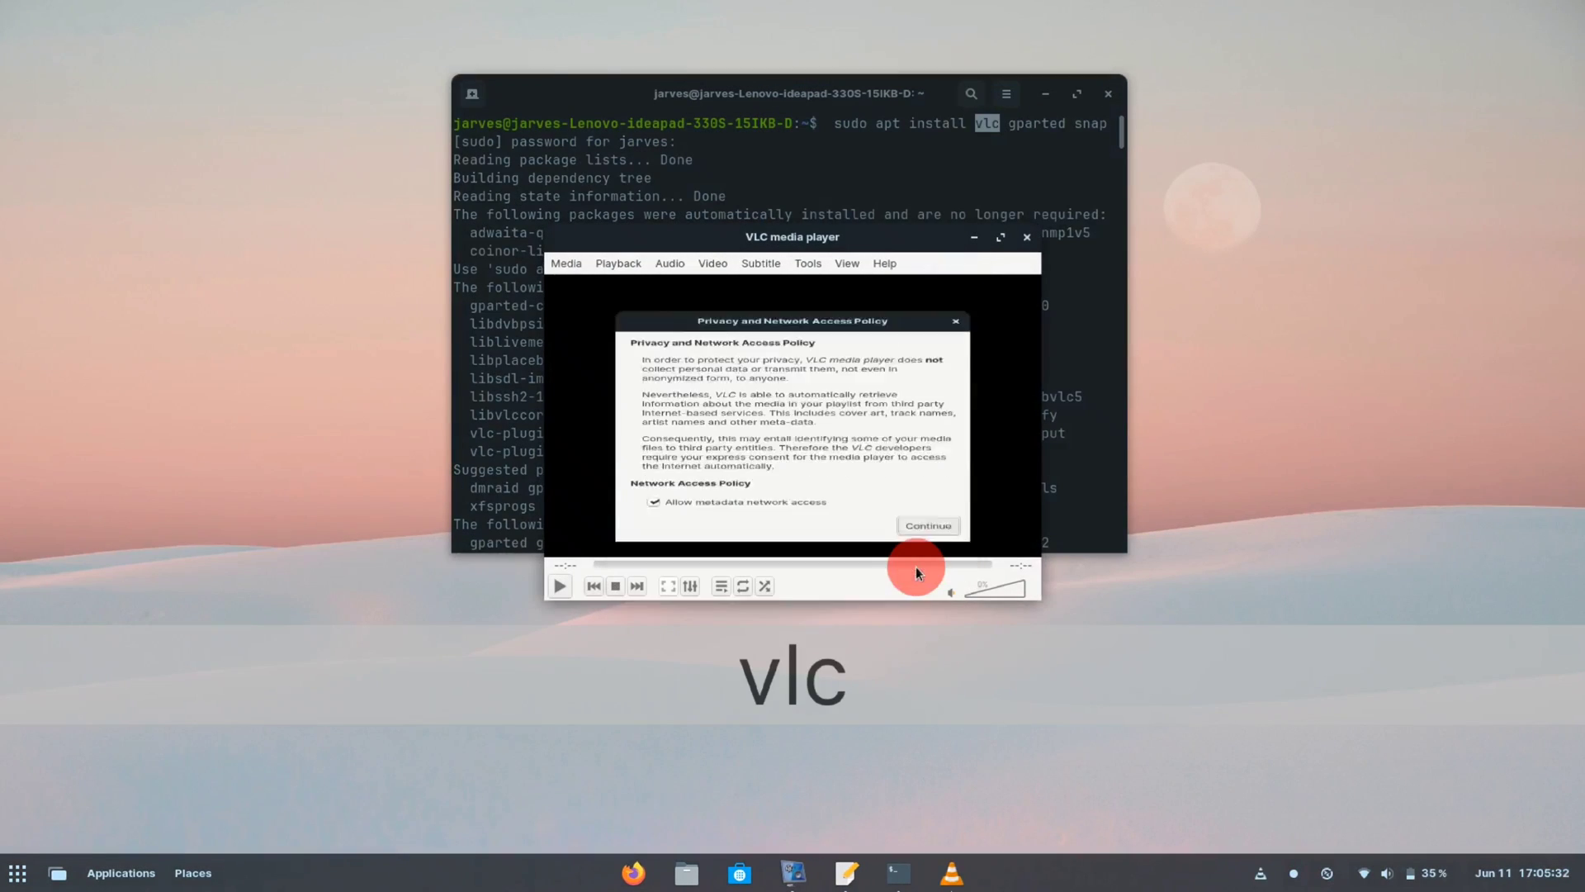
left_click(1025, 238)
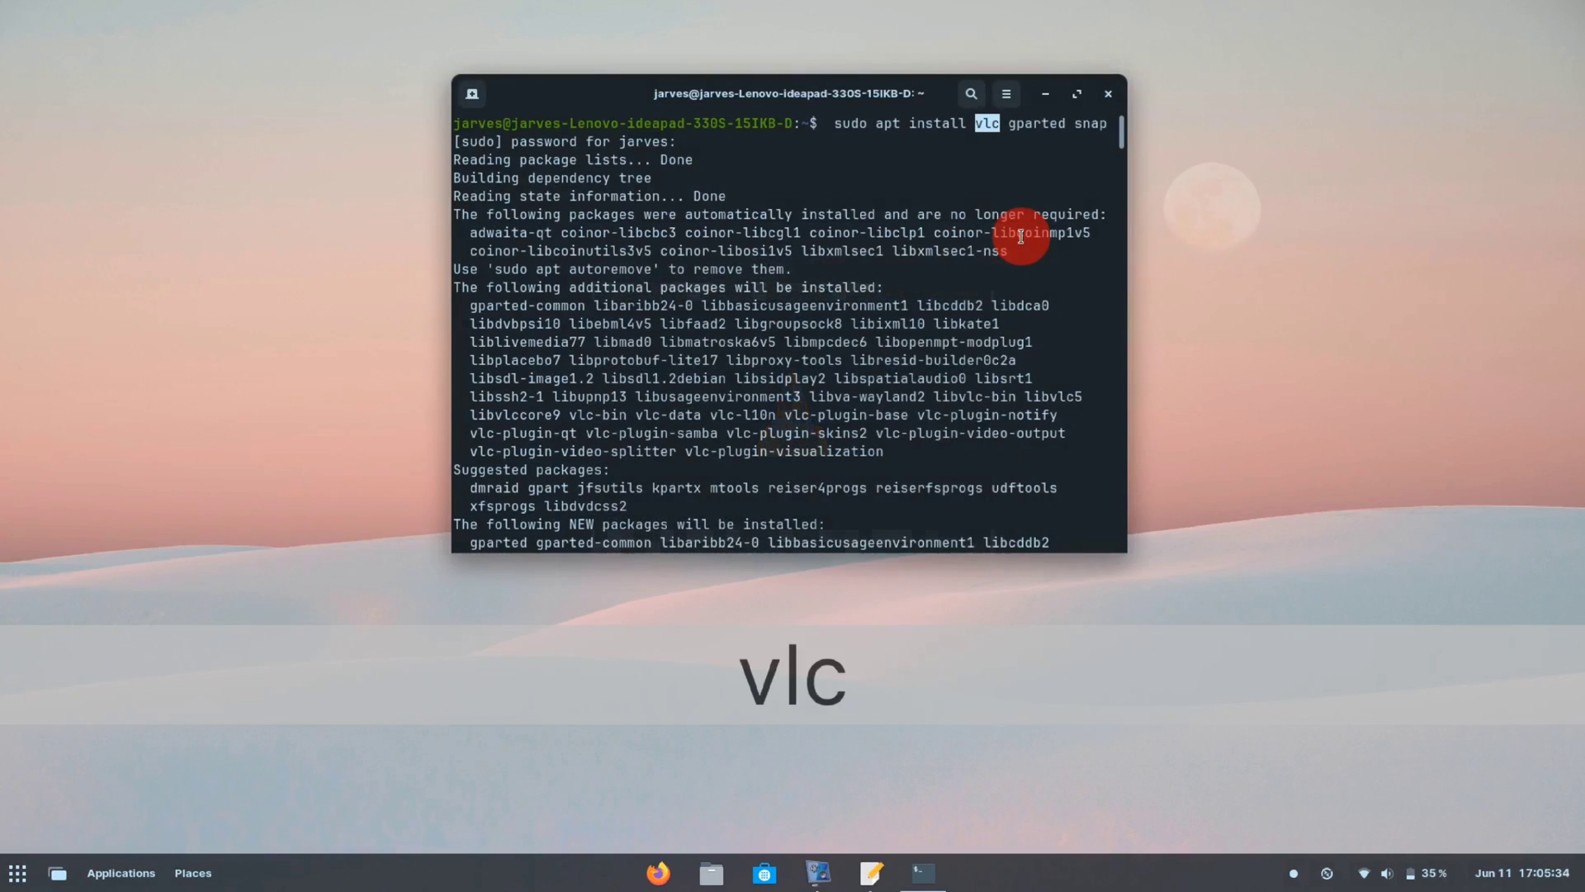
key("super")
Step: Launch GParted from a 'gp' search and authenticate with the admin password
type("gp")
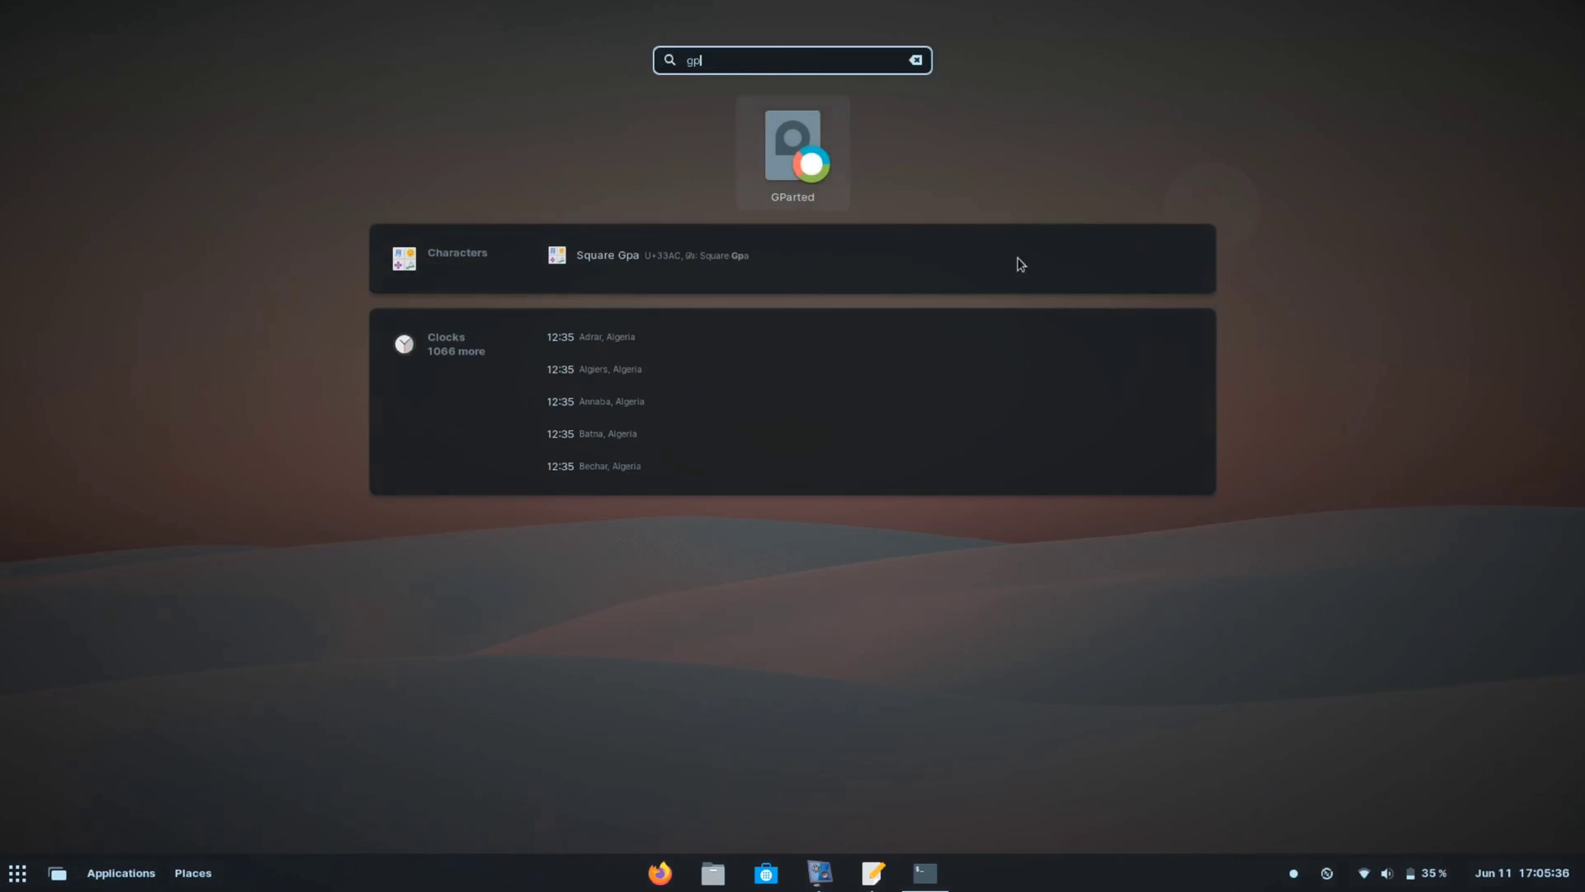
left_click(797, 198)
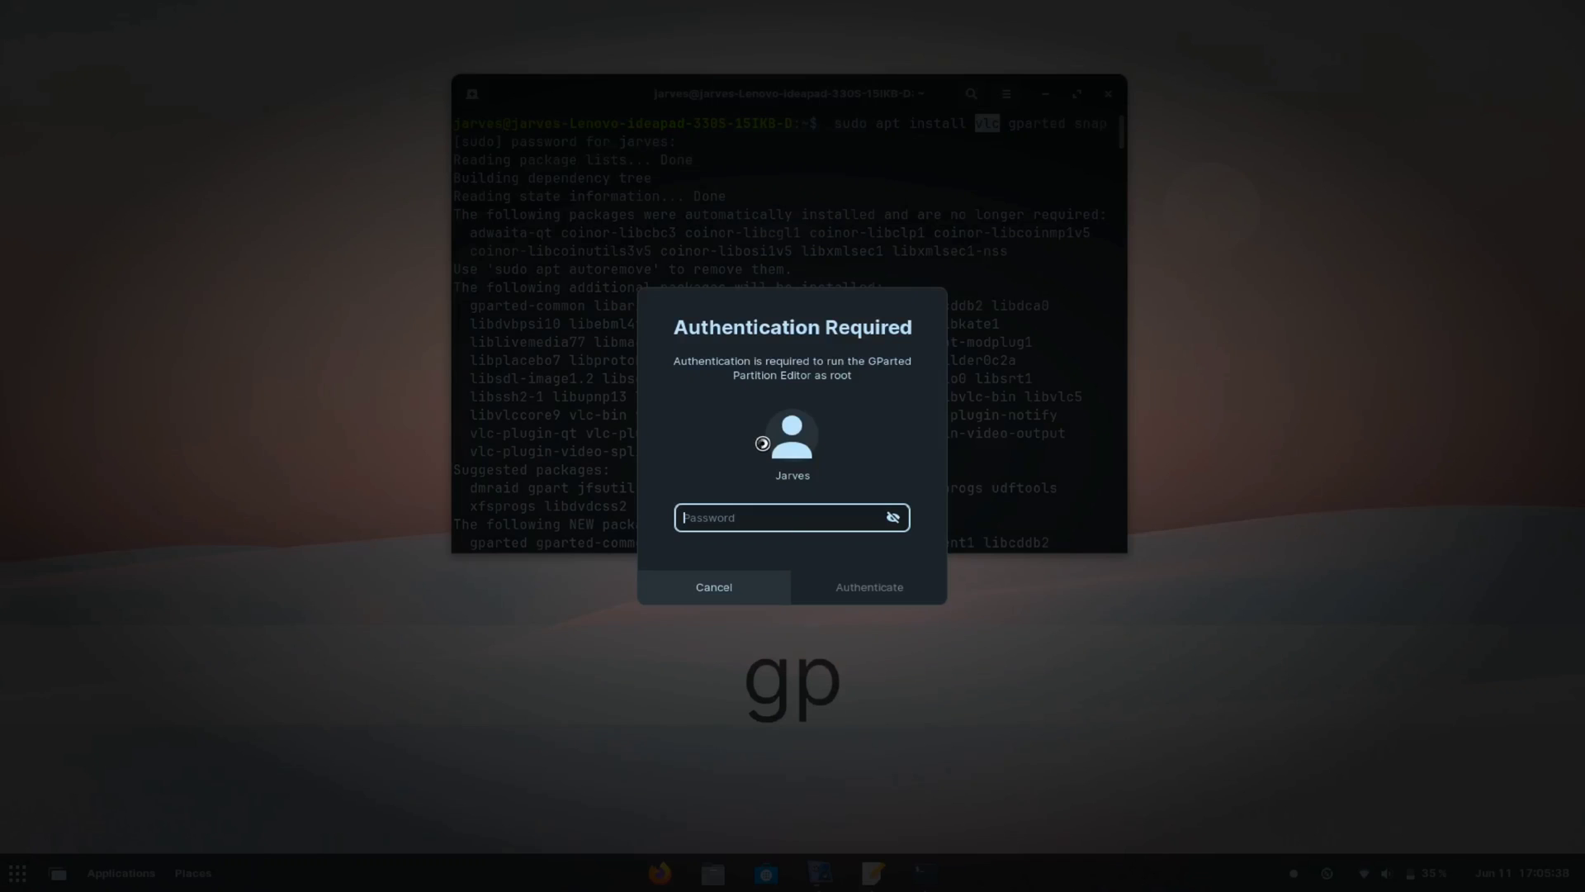
key("Return")
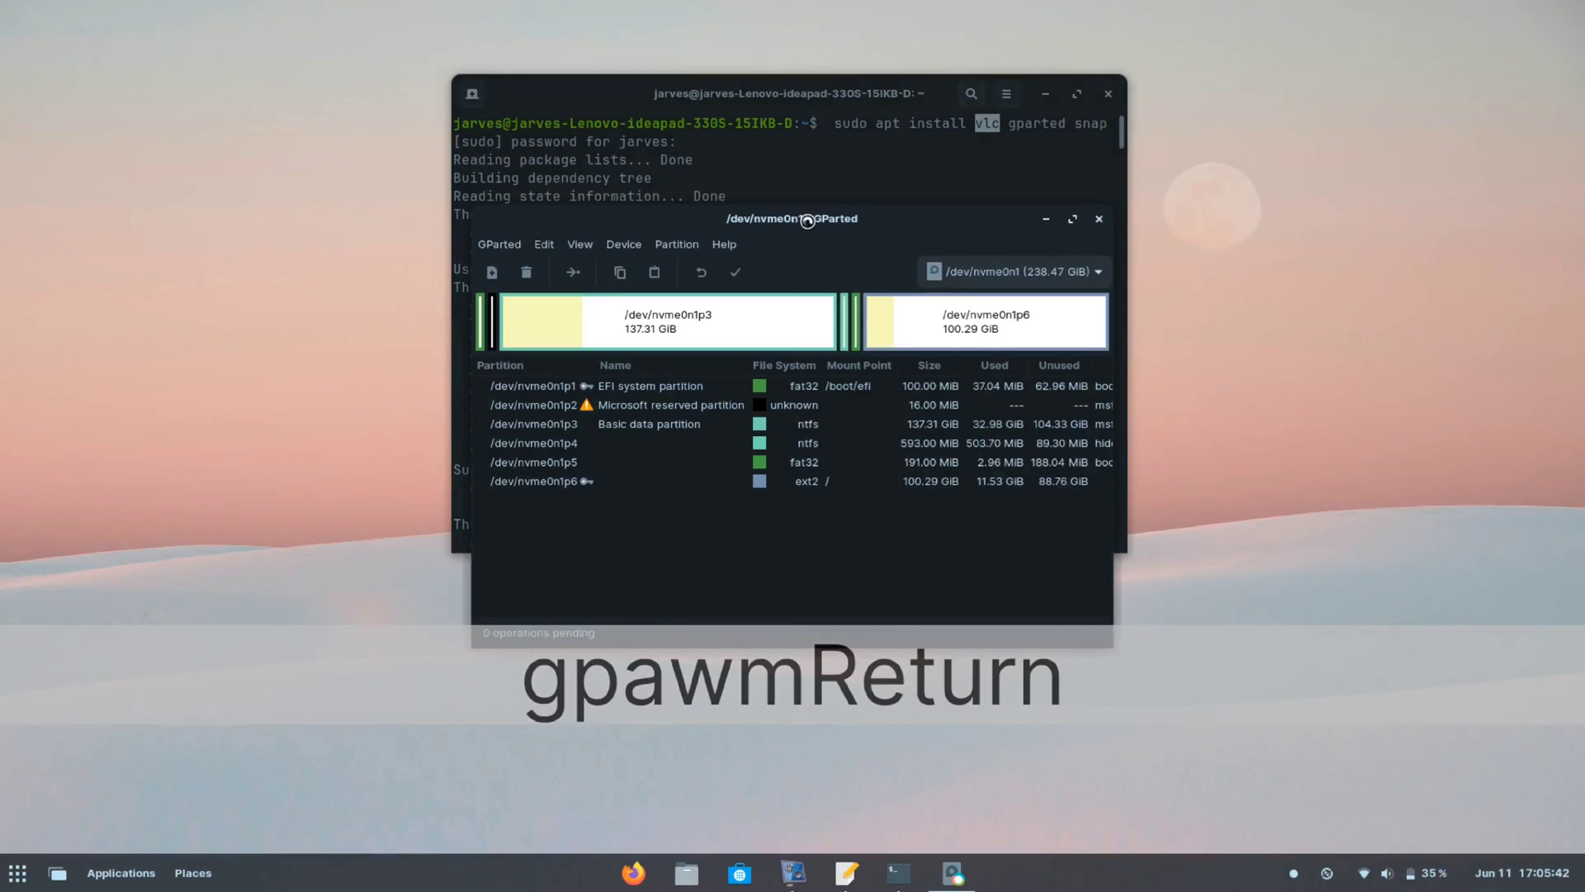
Step: Review the nvme0n1p4 partition's actions and the Edit menu, then close GParted
double_click(807, 221)
double_click(648, 15)
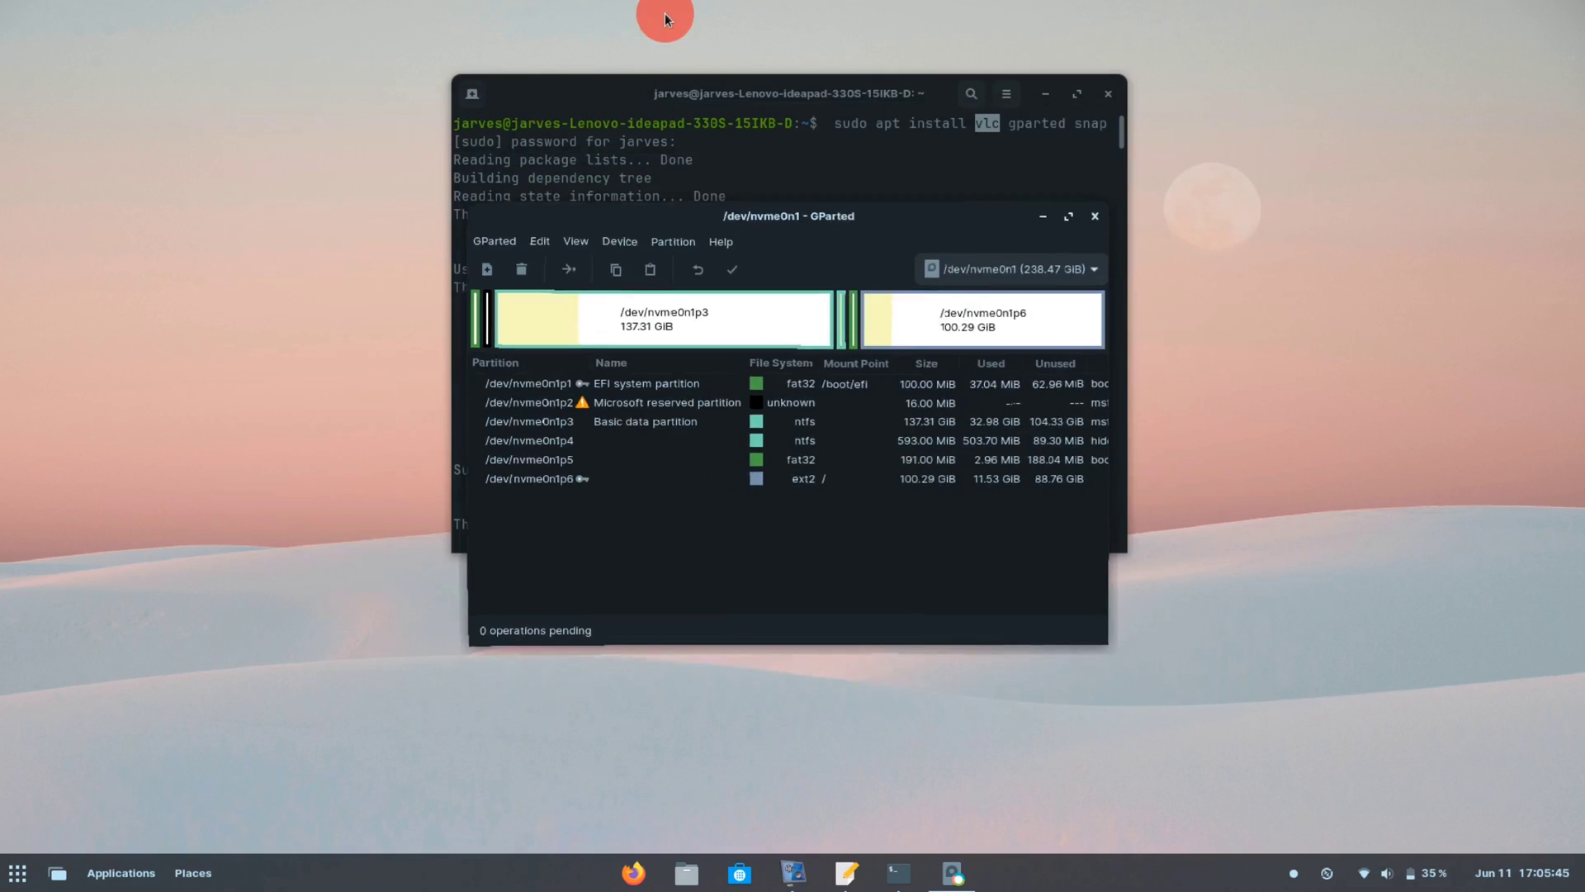
left_click(567, 443)
right_click(582, 442)
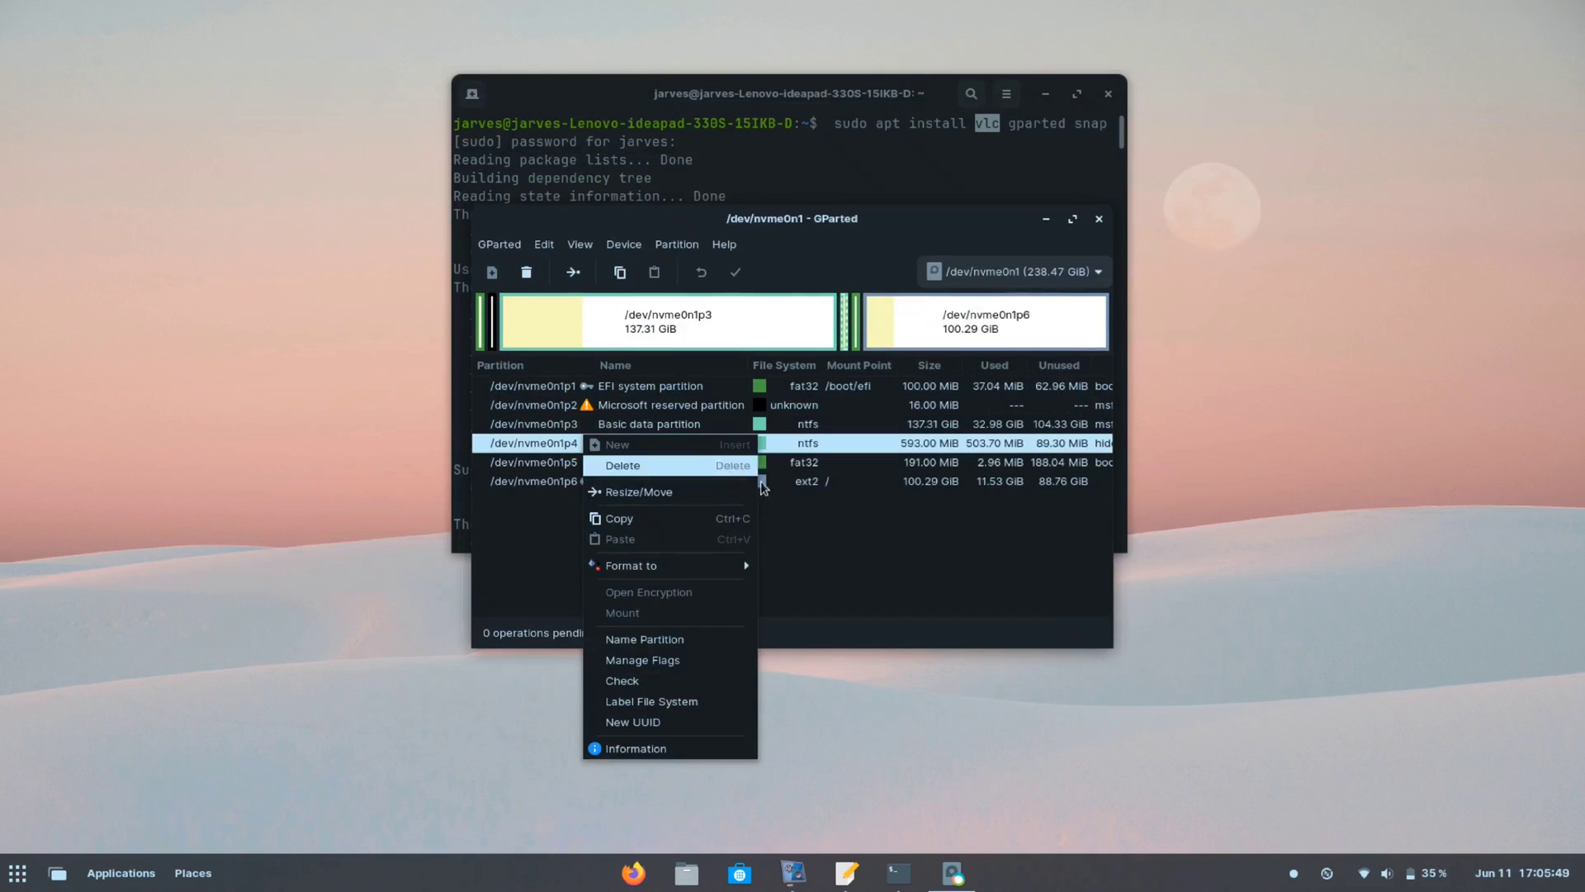
key("Escape")
left_click(545, 245)
left_click(602, 231)
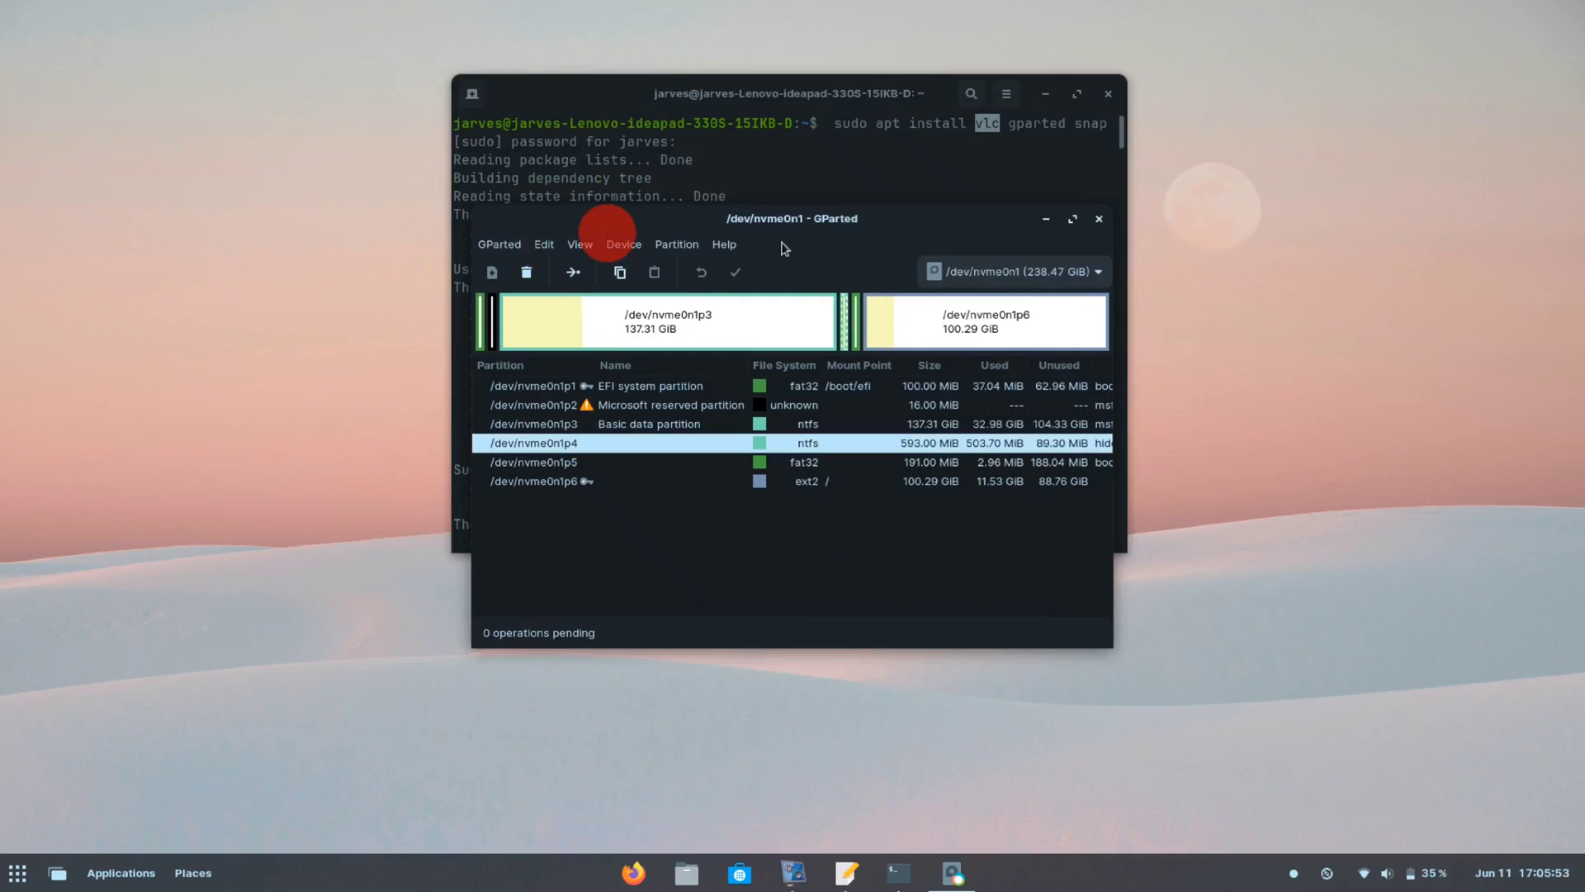
left_click(1099, 219)
double_click(1091, 123)
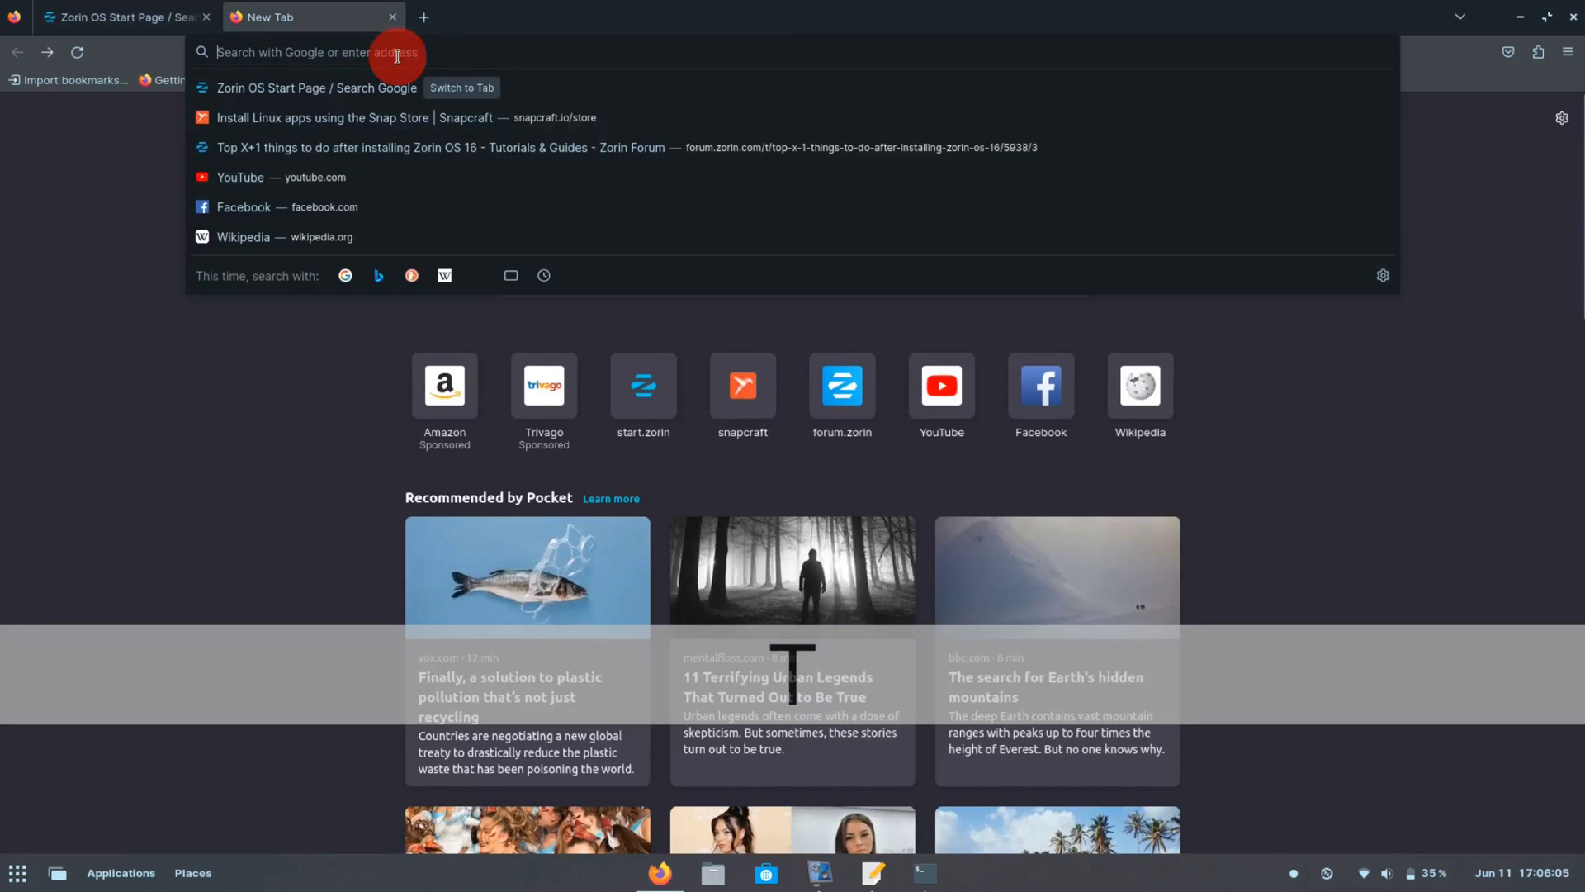
Step: Search the web for 'snapcraft store' and open the Snap Store page
type("snap")
key("Tab")
key("Return")
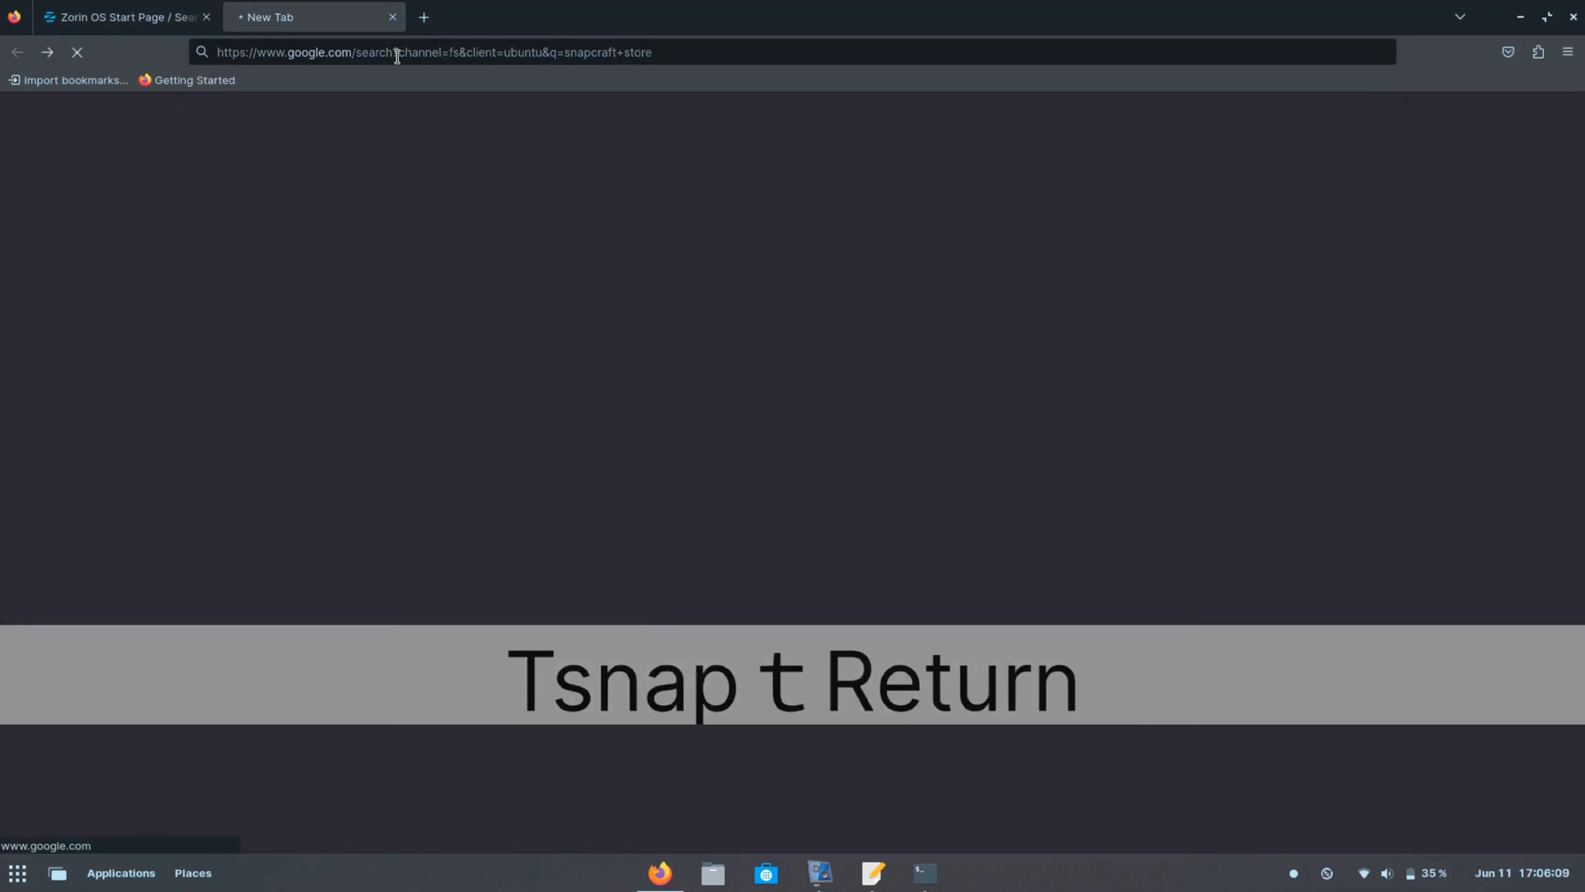
left_click(252, 272)
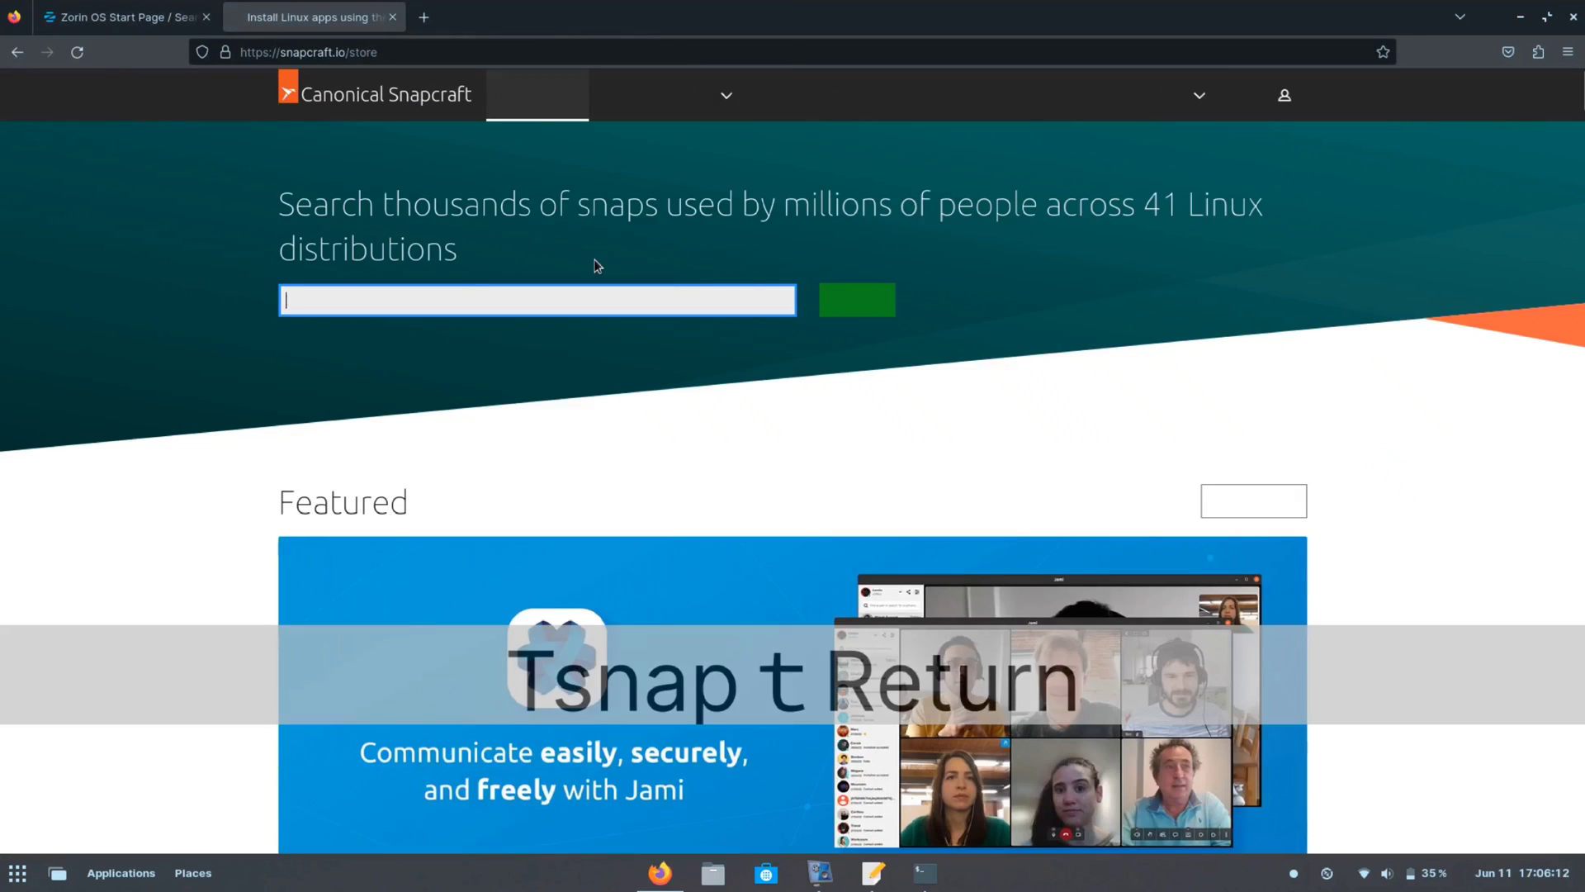
left_click(278, 188)
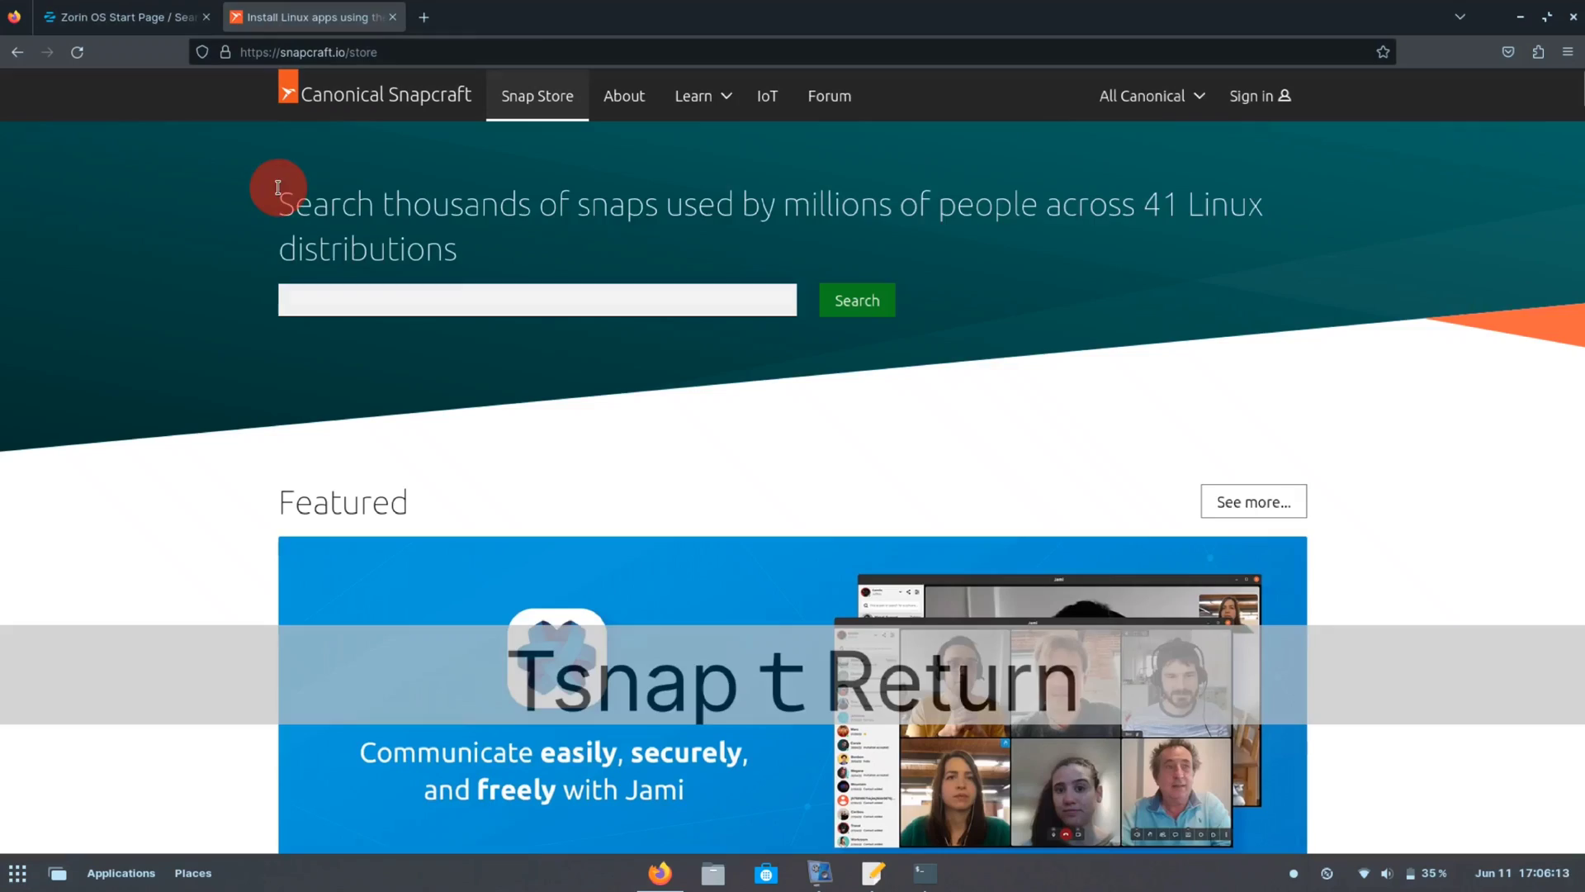
left_click_drag(278, 187, 543, 246)
scroll(543, 247, "down", 15)
scroll(543, 251, "down", 10)
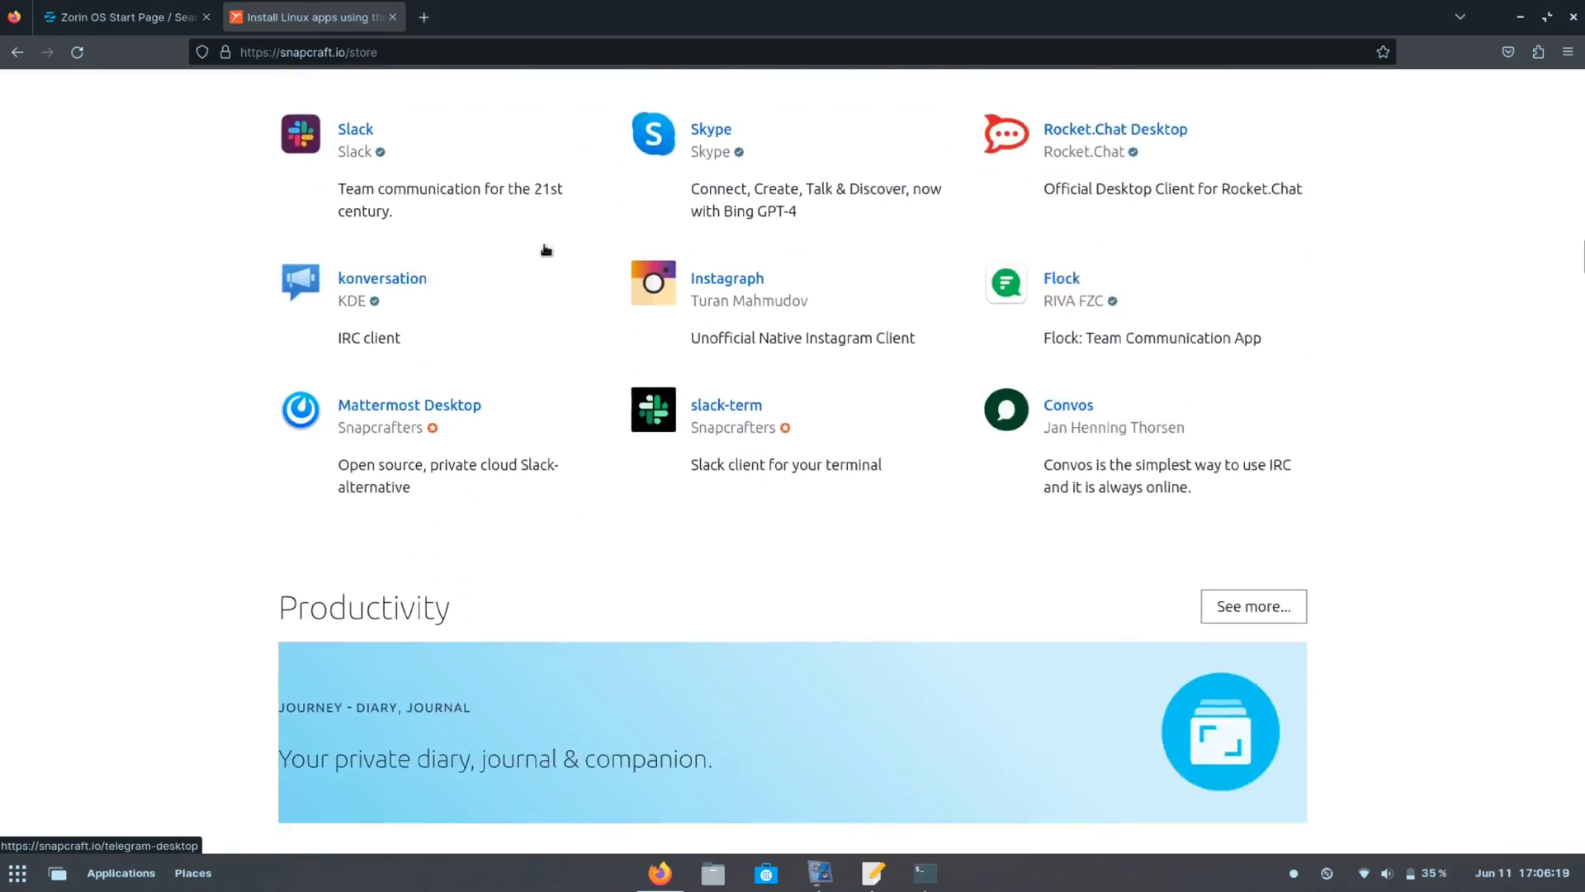
scroll(545, 249, "up", 20)
scroll(545, 249, "up", 2)
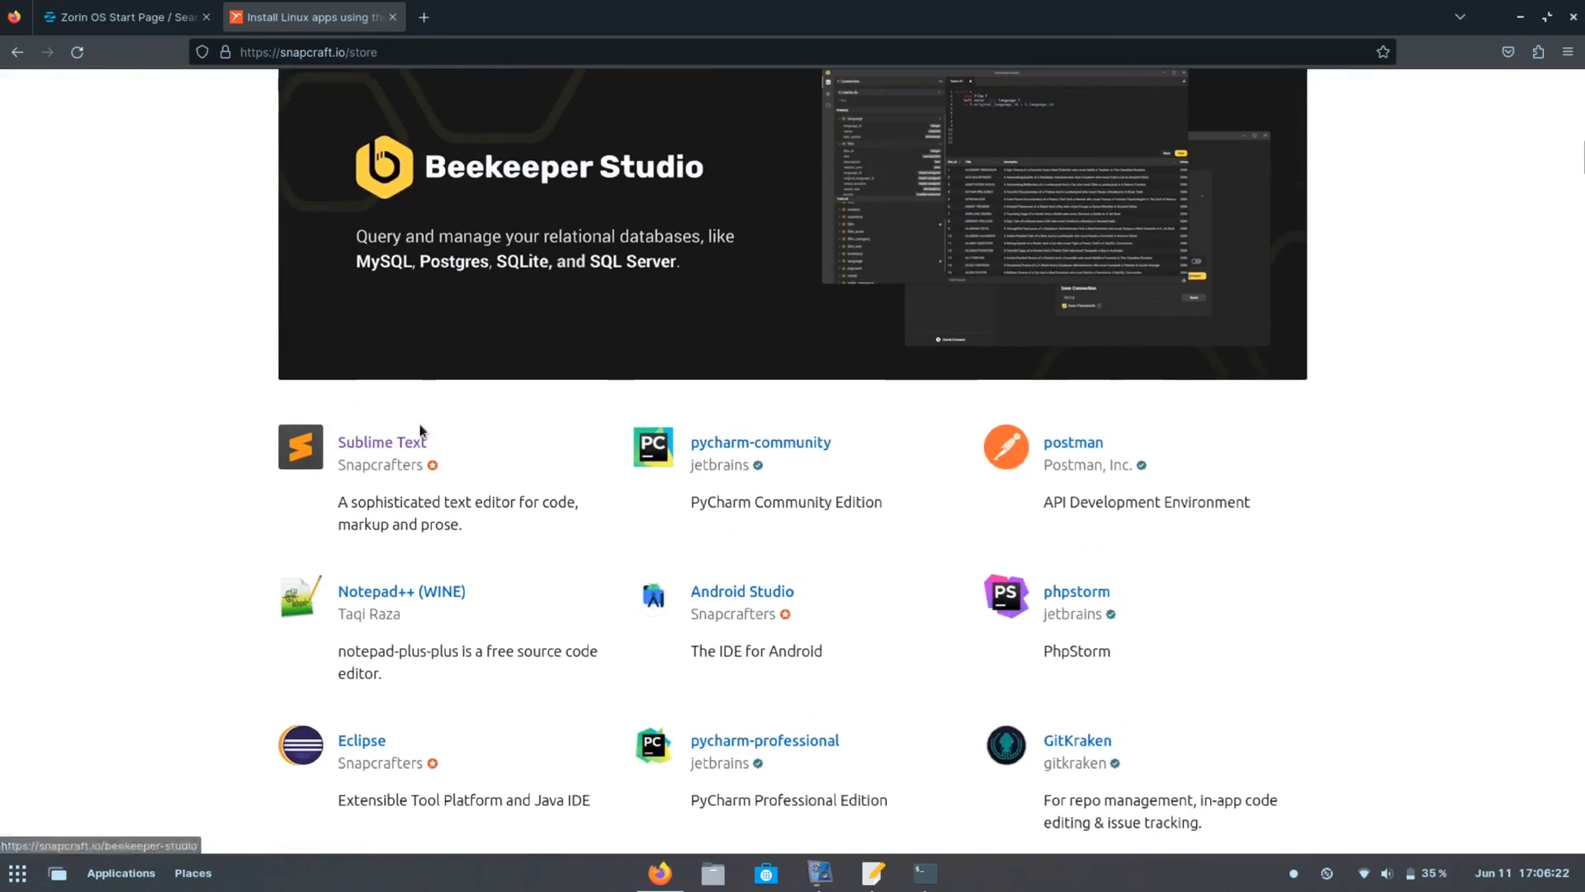
Step: Copy the Sublime Text 'sudo snap install sublime-text --classic' command and return to Terminal
left_click(376, 442)
left_click(1265, 170)
triple_click(1054, 461)
right_click(1054, 461)
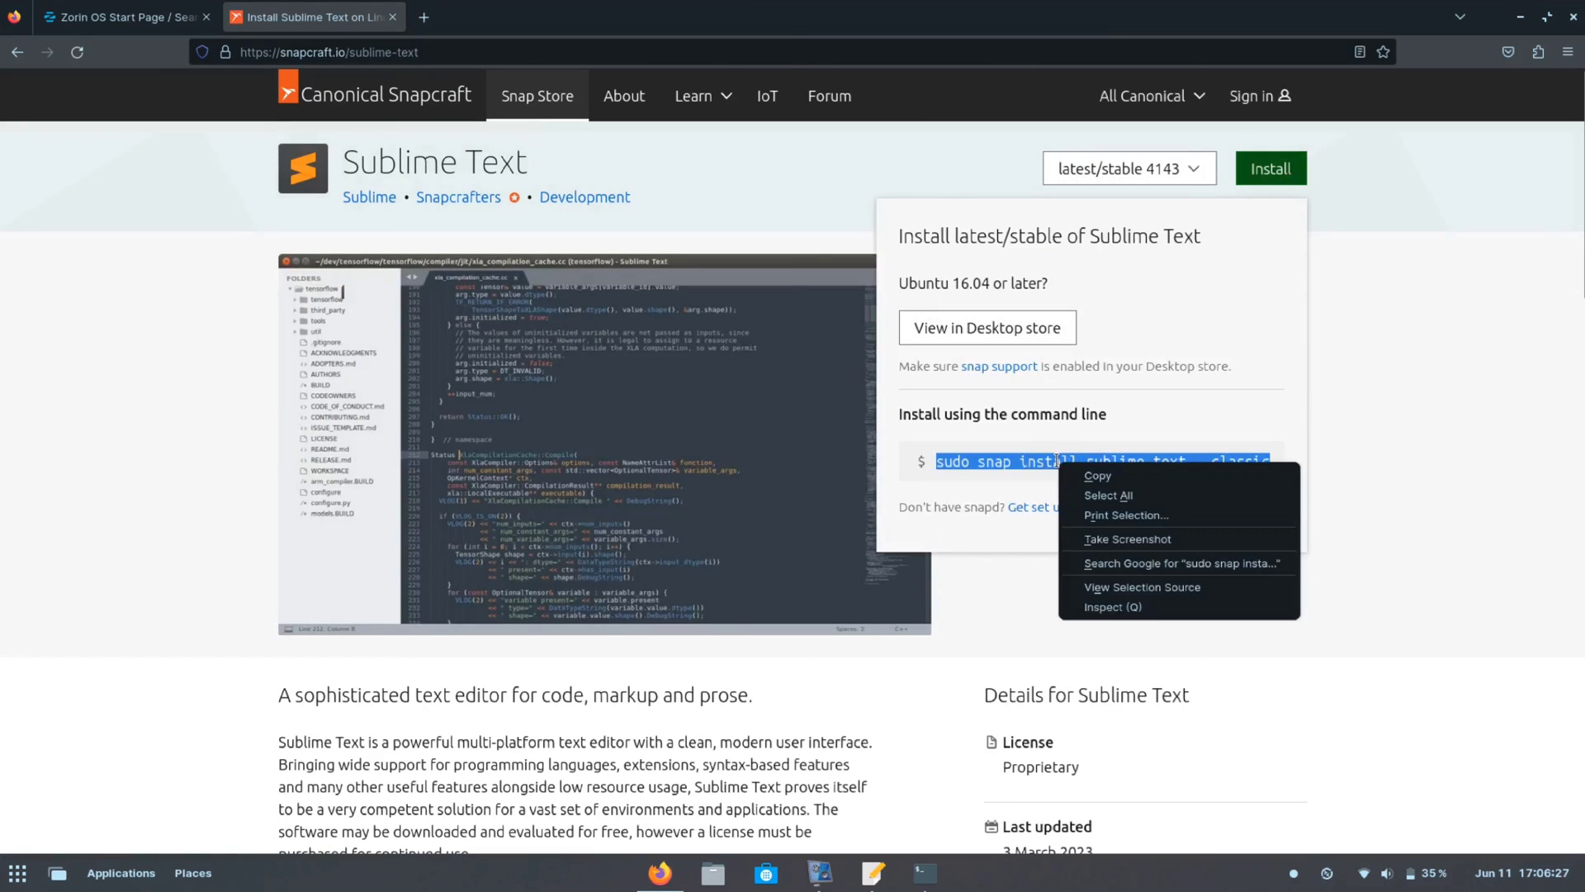
left_click(1115, 472)
left_click(924, 873)
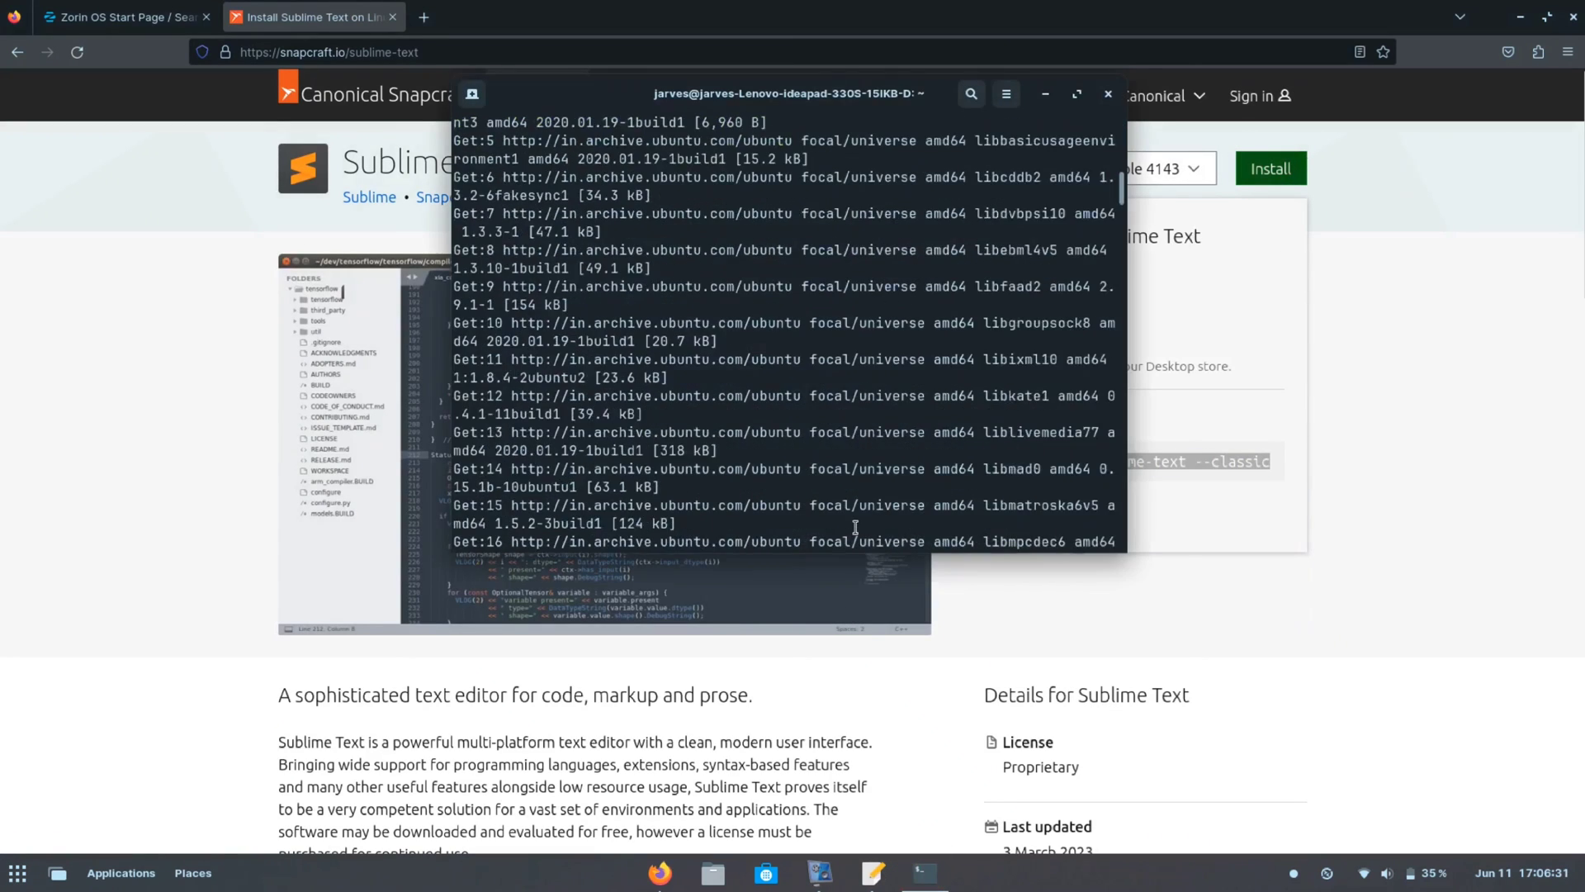
Step: Clear the terminal's old output with 'clear'
left_click(849, 531)
type("clear")
key("Return")
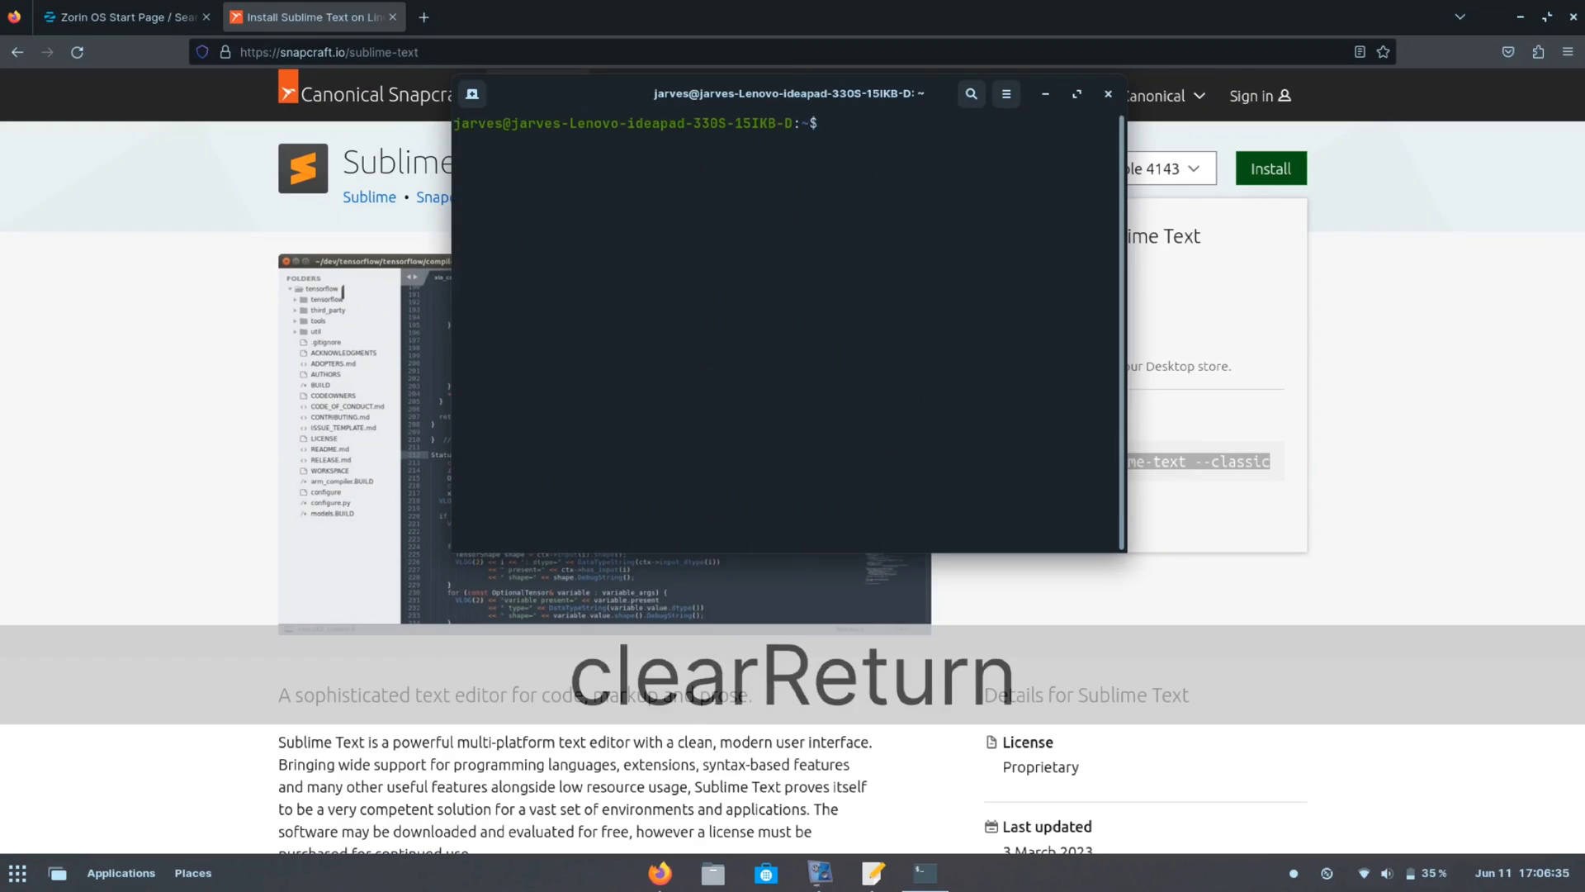
Step: Paste and run 'sudo snap install sublime-text --classic' until sublime-text 4143 is installed
key("ctrl+shift+v")
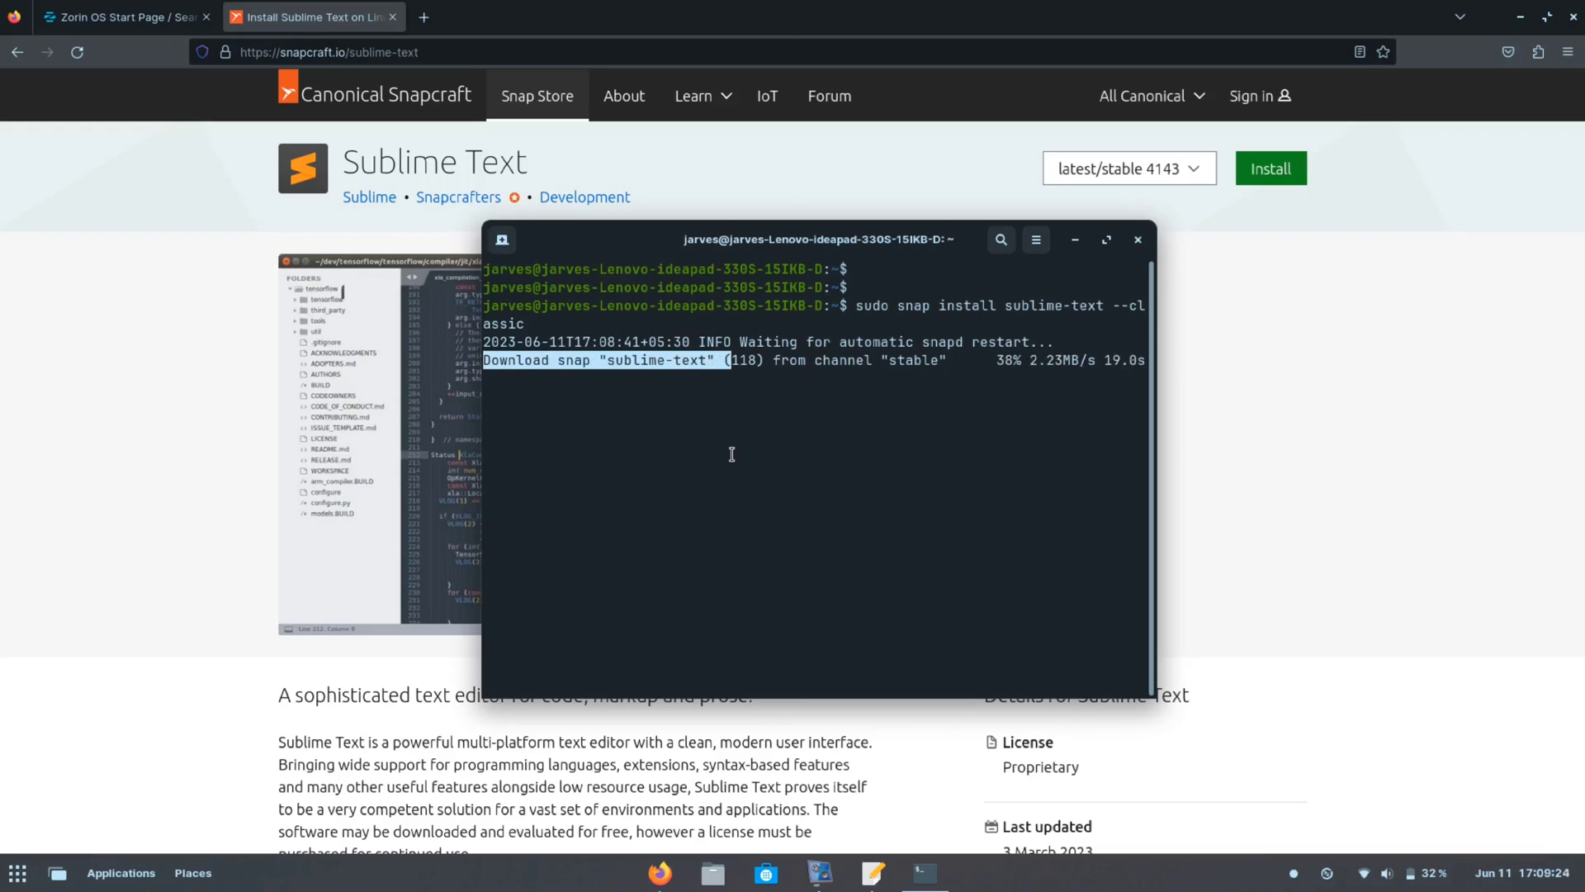
left_click_drag(840, 365, 932, 361)
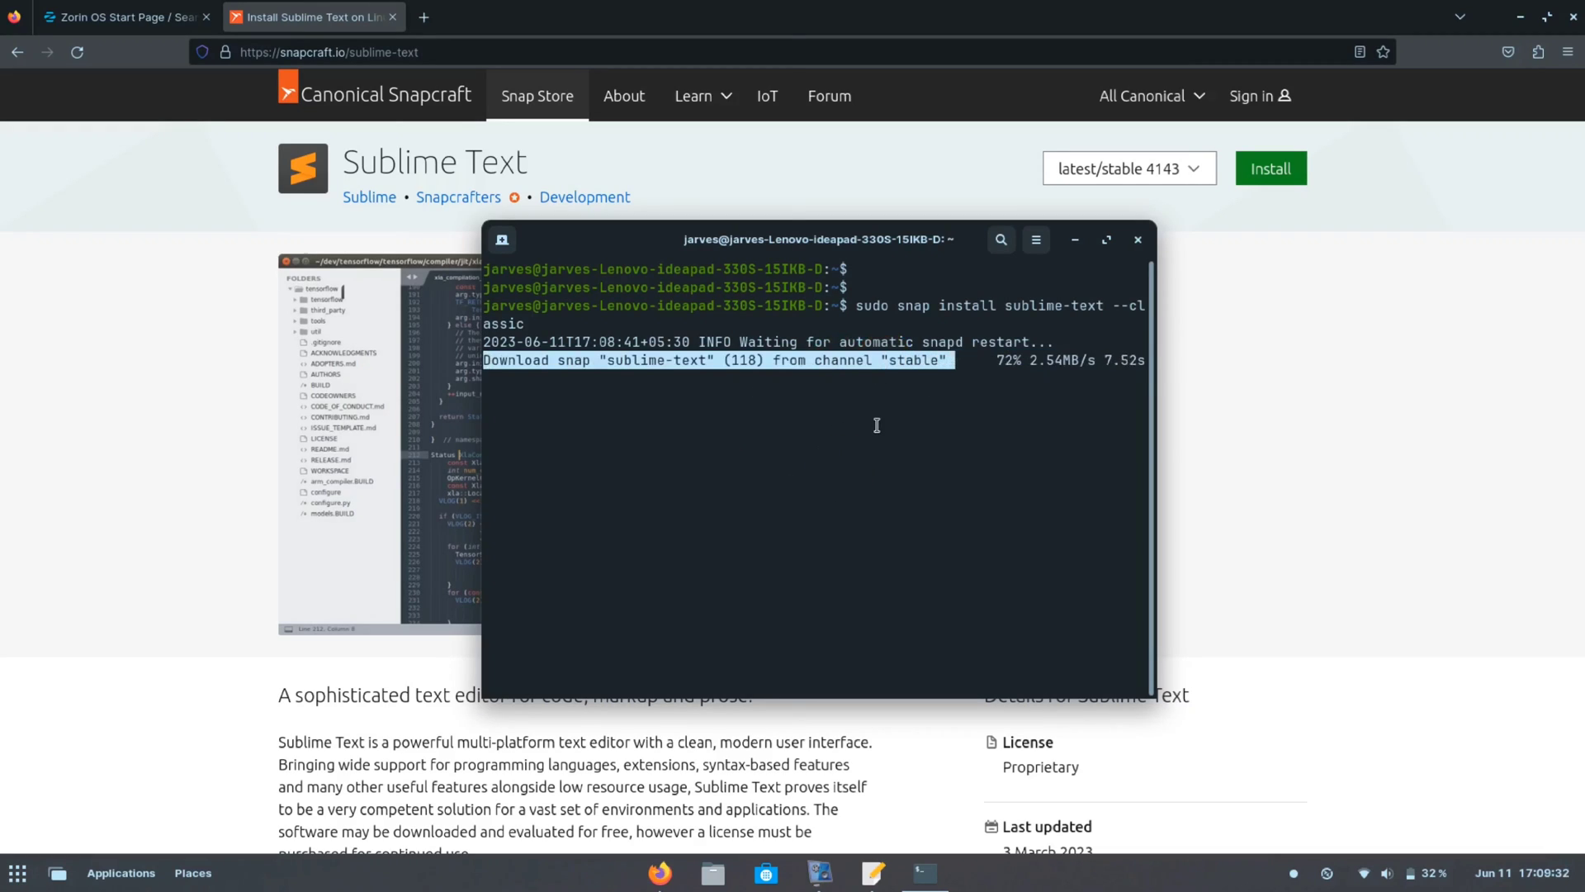
left_click_drag(877, 425, 855, 343)
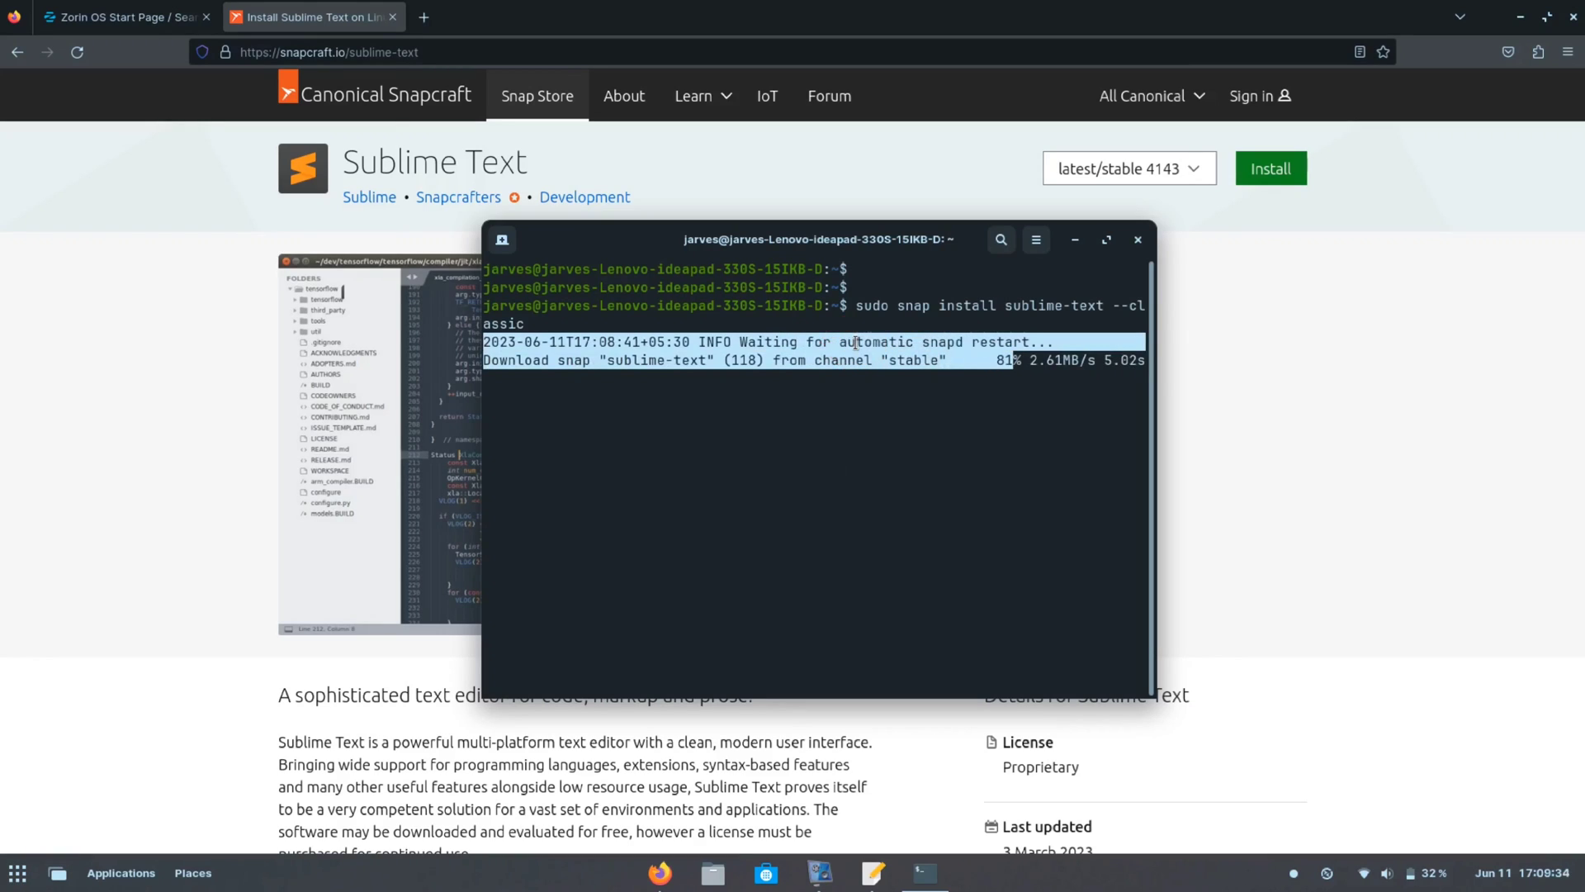
left_click(856, 344)
left_click(865, 422)
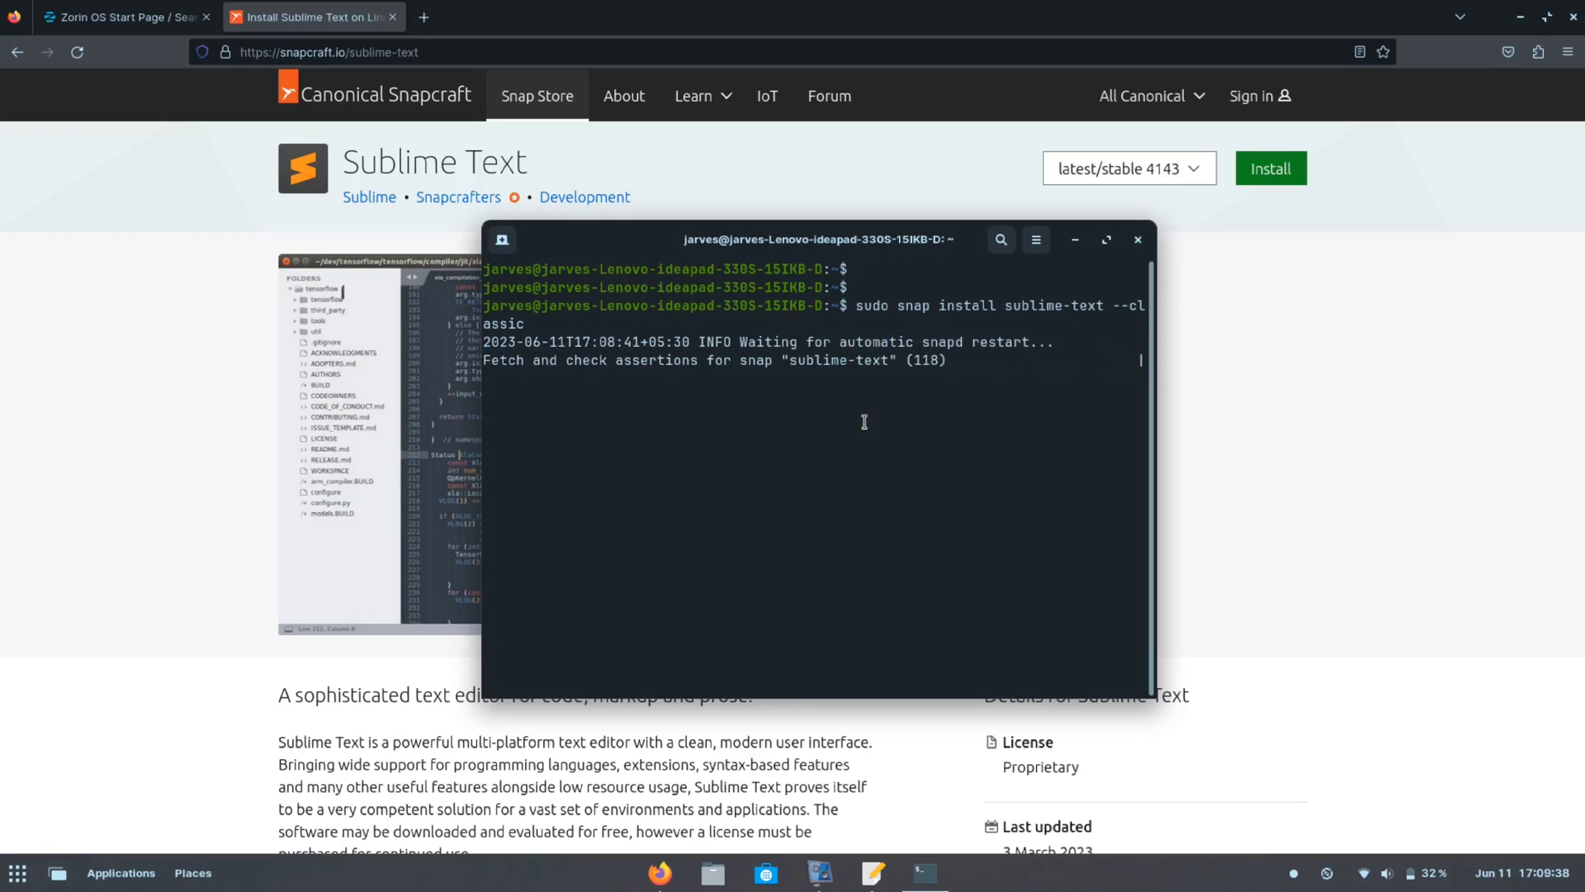
key("Return")
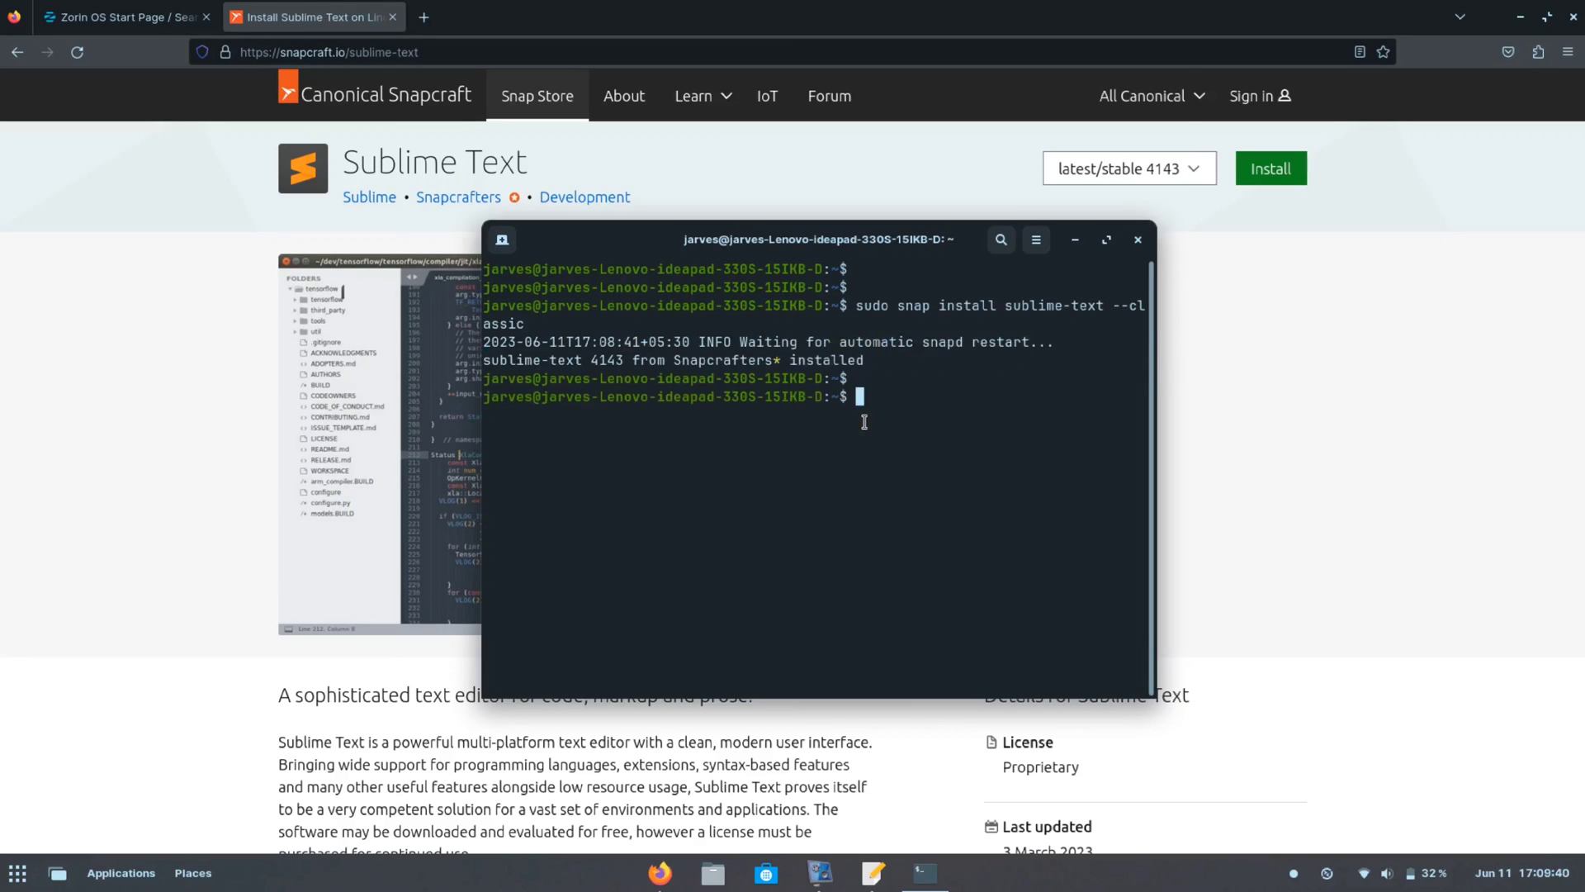
Step: Search Activities for 'sub' to look for Sublime Text
key("super")
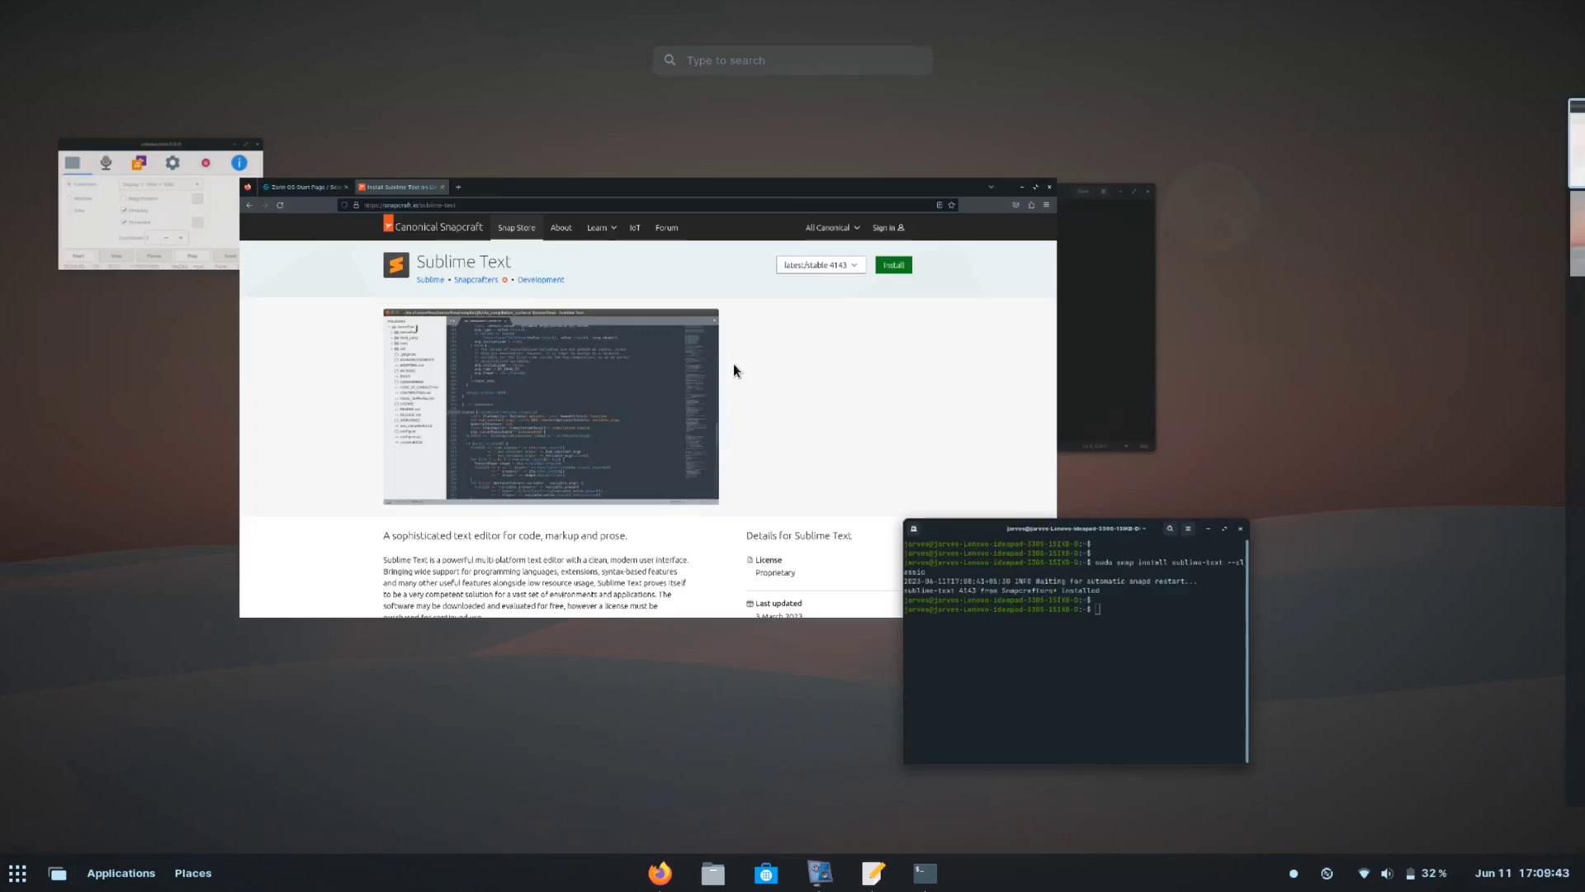
type("sub")
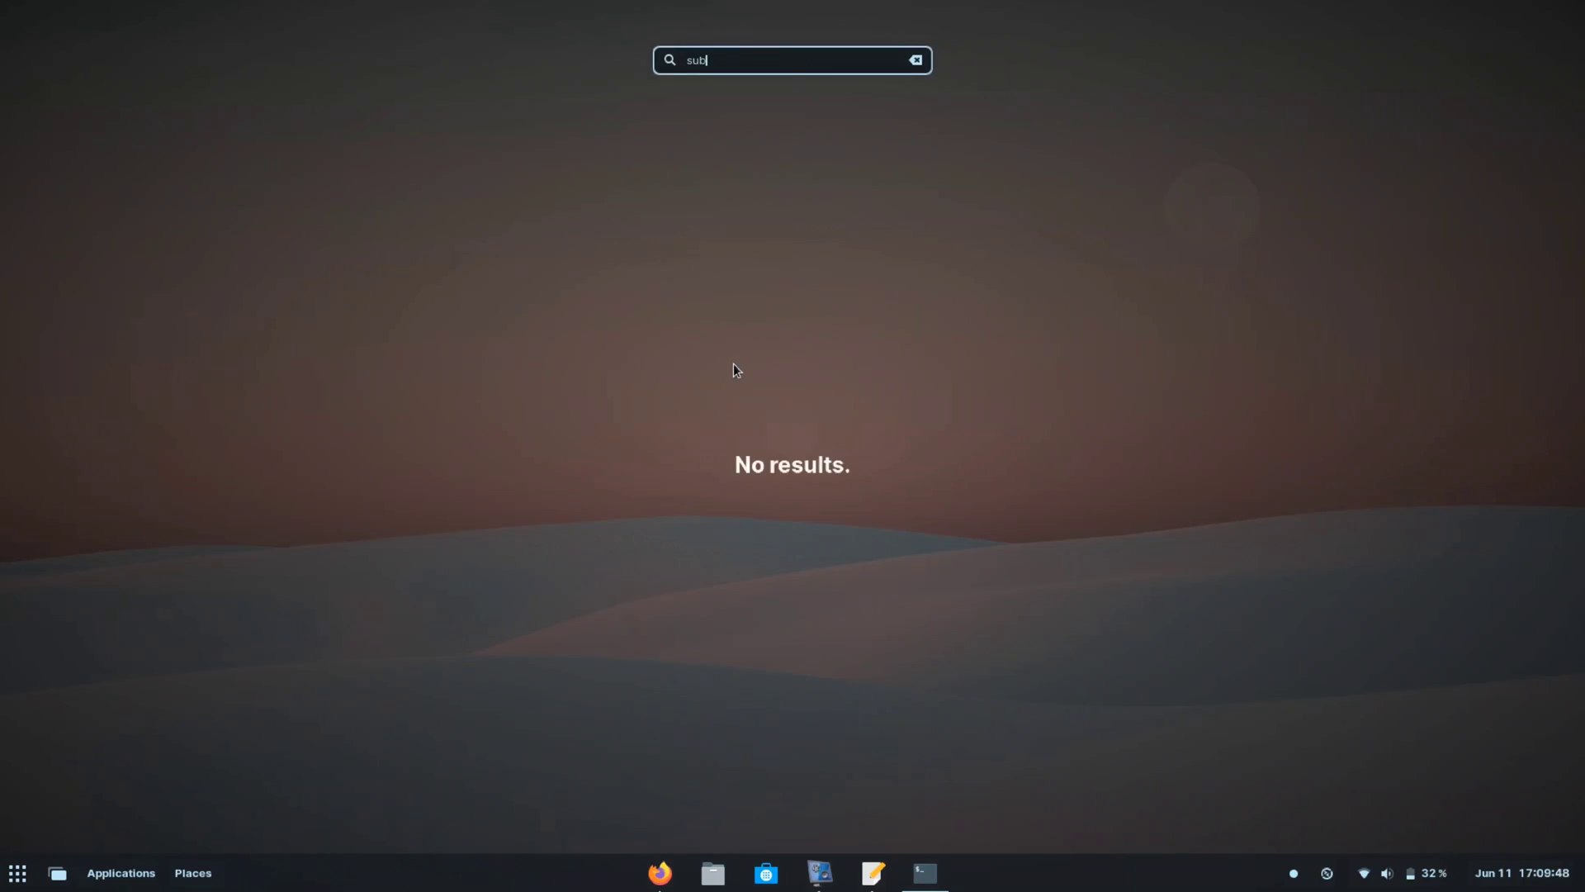
key("Escape")
key("Escape")
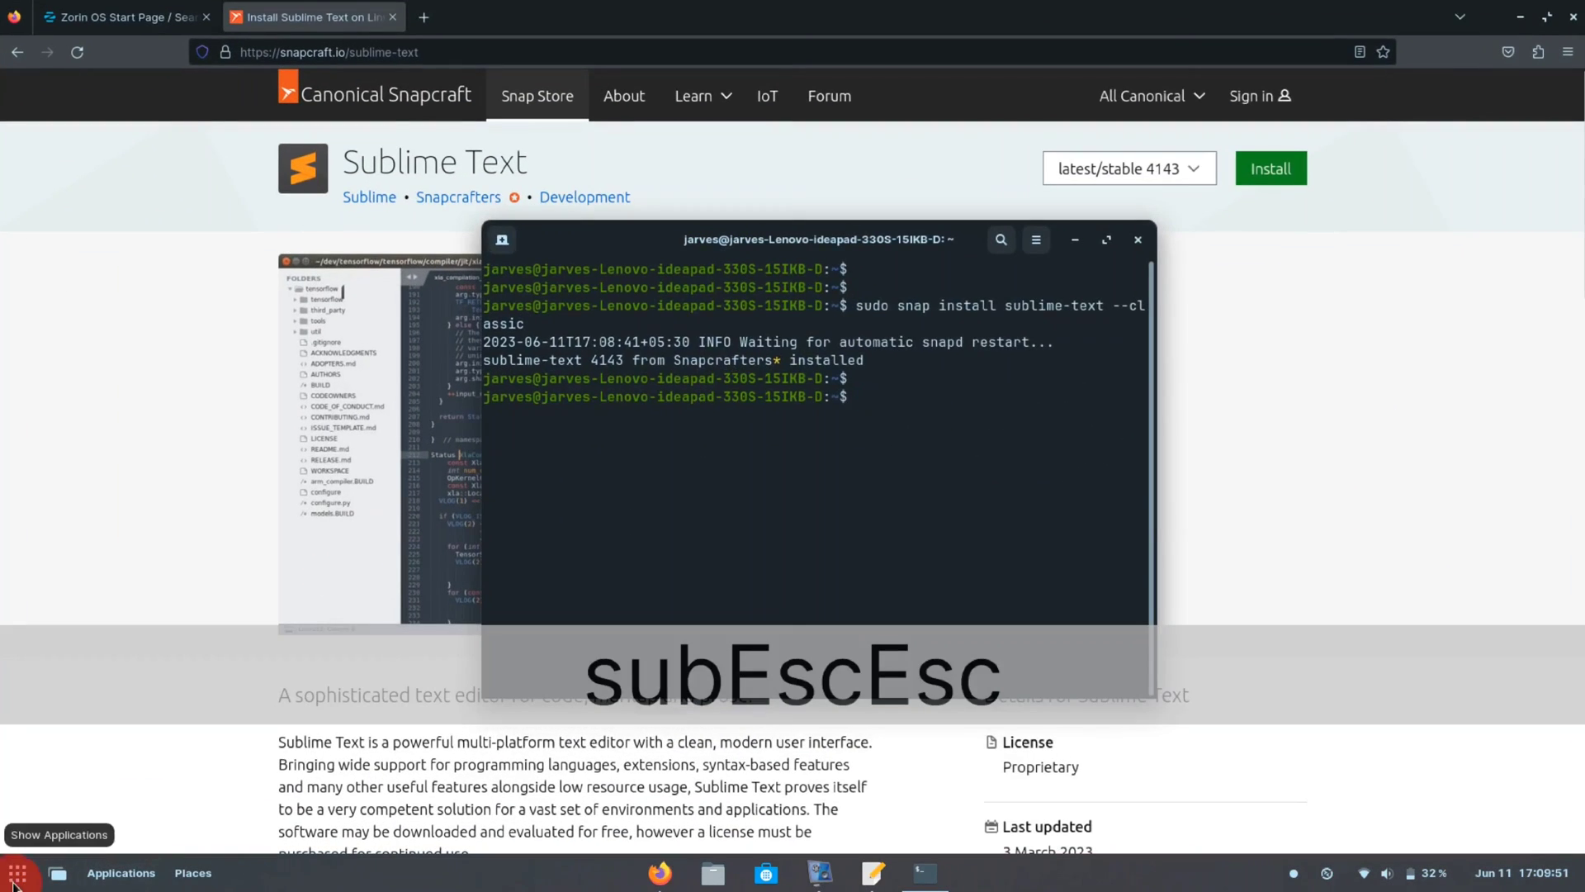
Step: Launch Sublime Text from page two of the applications grid, then close Firefox
left_click(17, 873)
left_click(719, 363)
left_click(17, 872)
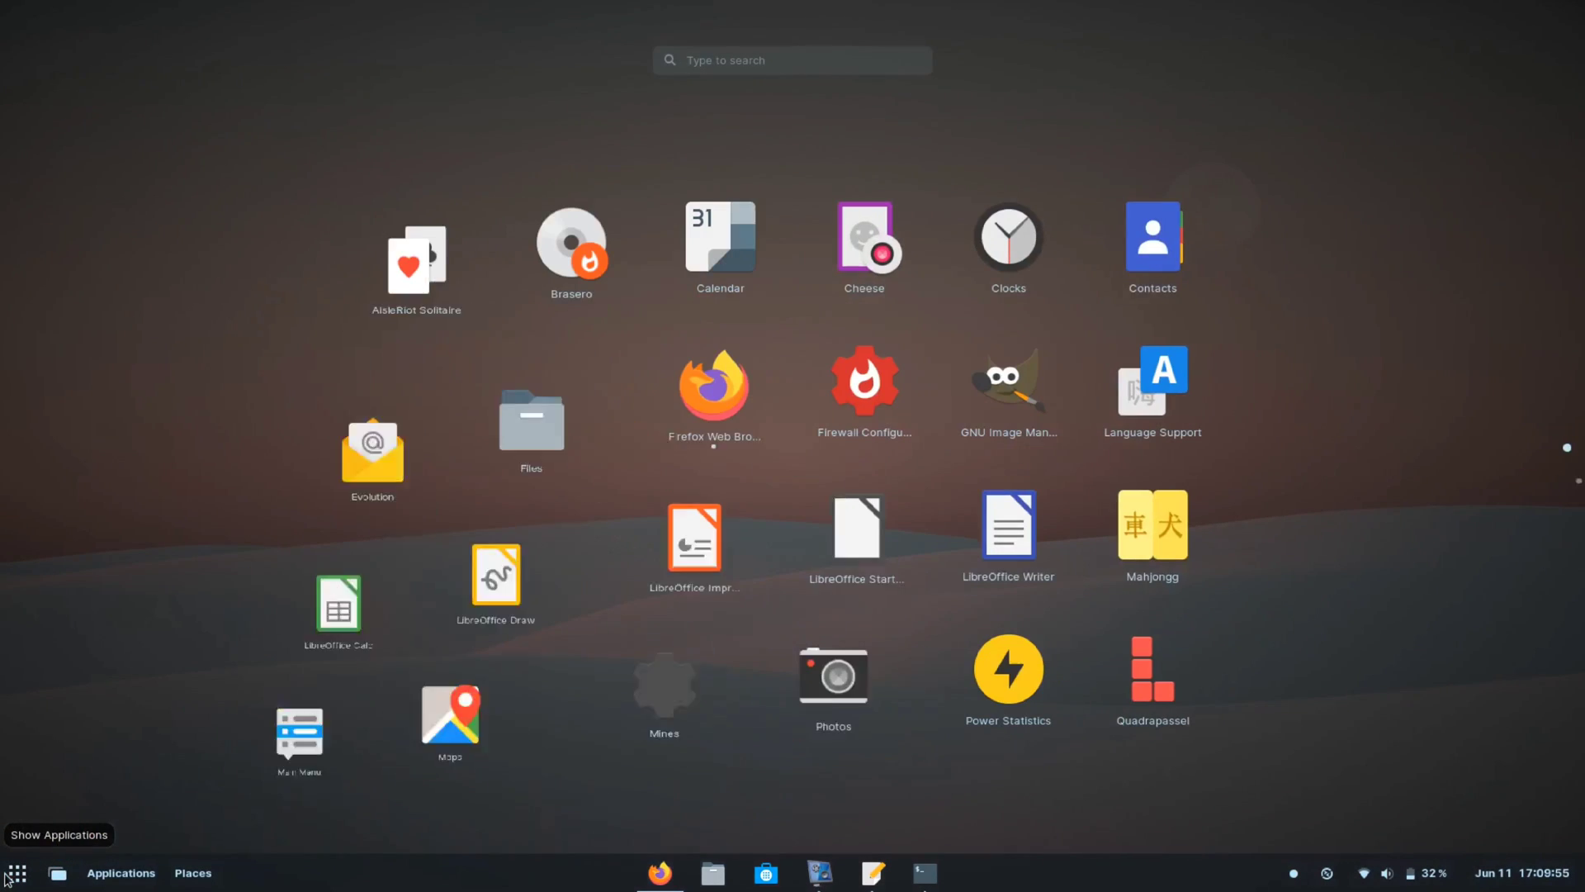
scroll(355, 665, "down", 1)
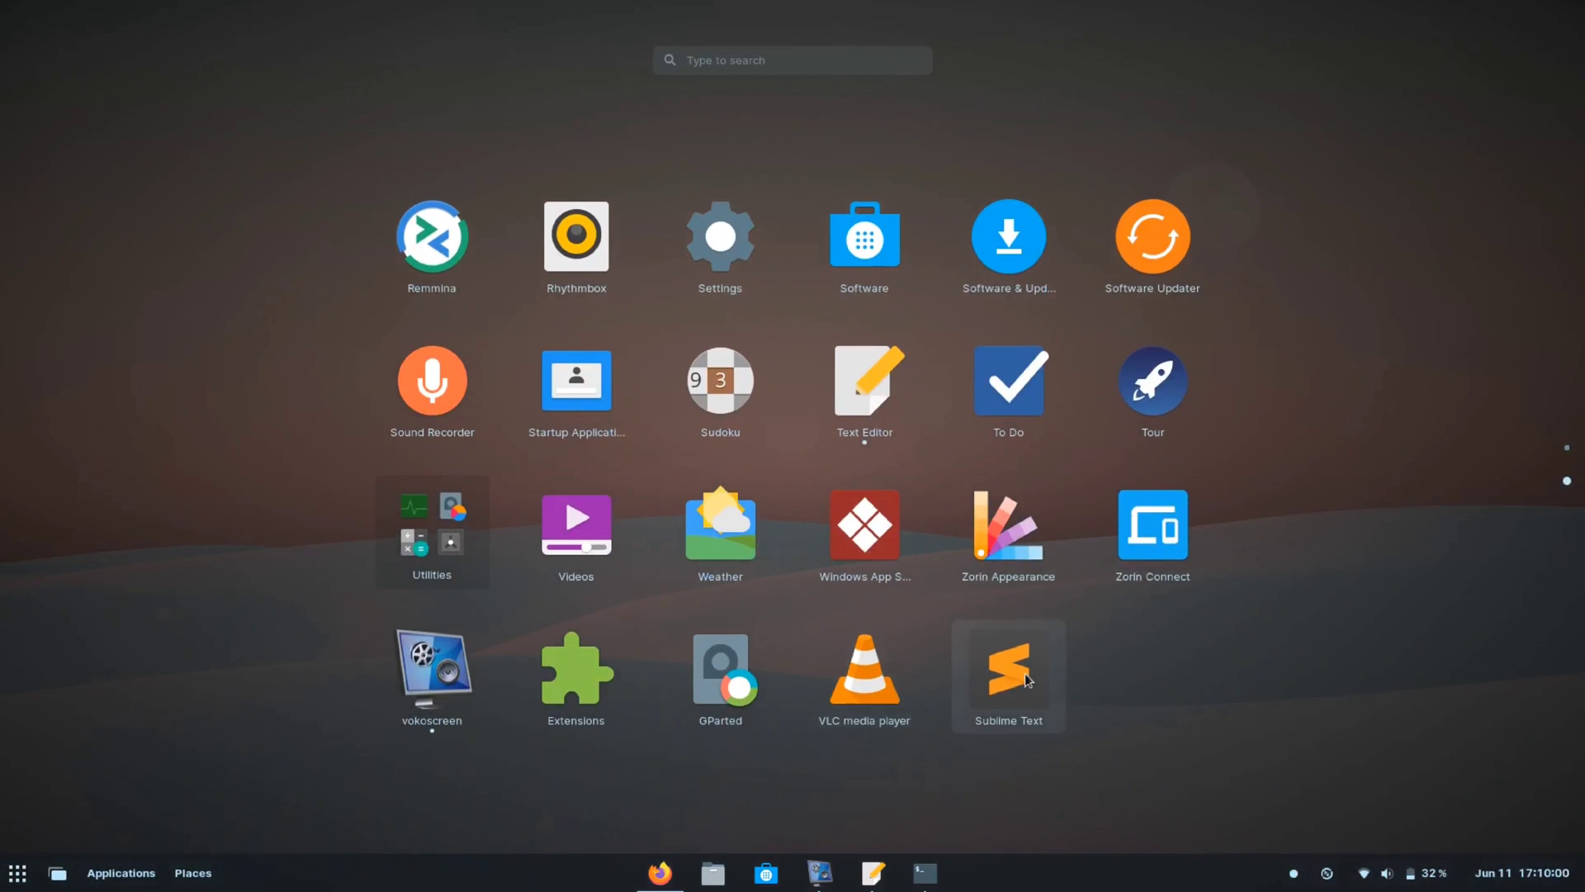
left_click(1008, 670)
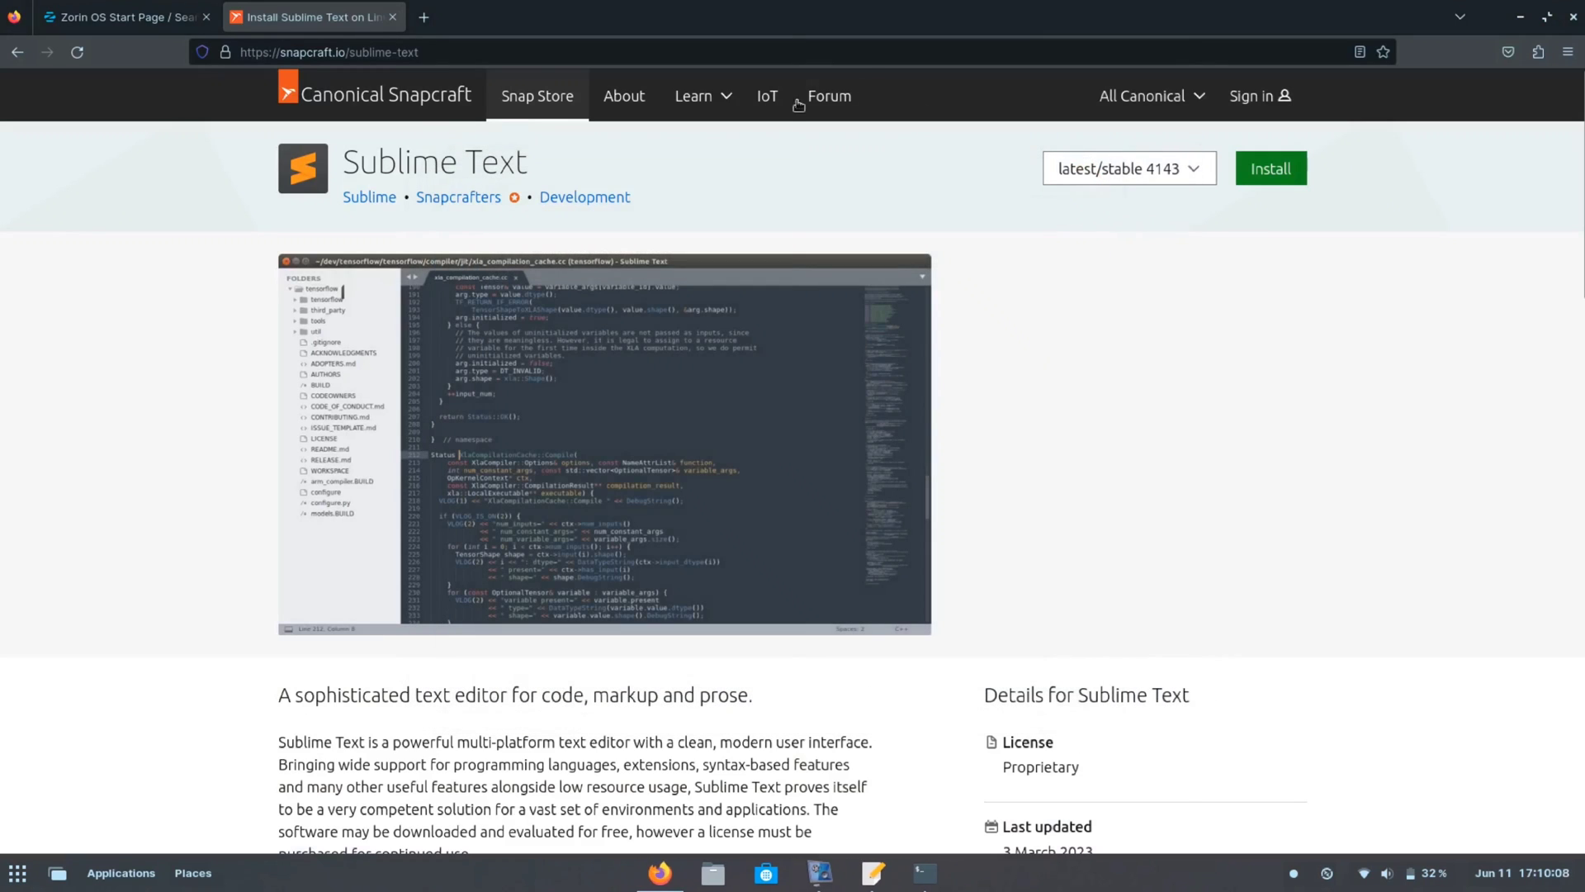
key("ctrl+w")
key("ctrl+w")
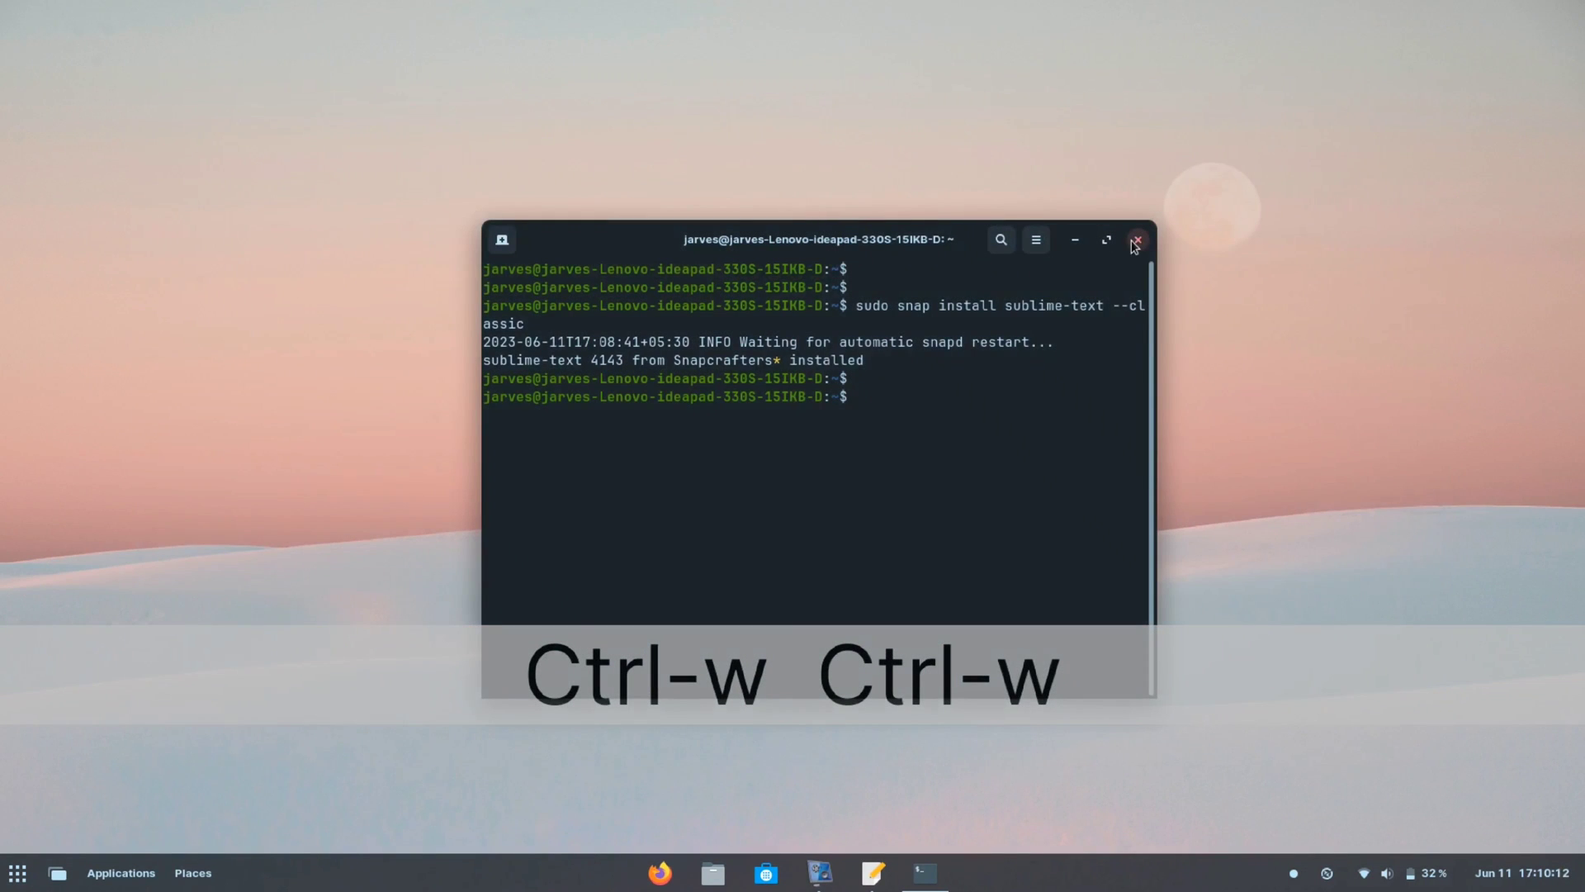
Step: Close the terminal and open Default Applications settings via a 'def' search
left_click(1137, 240)
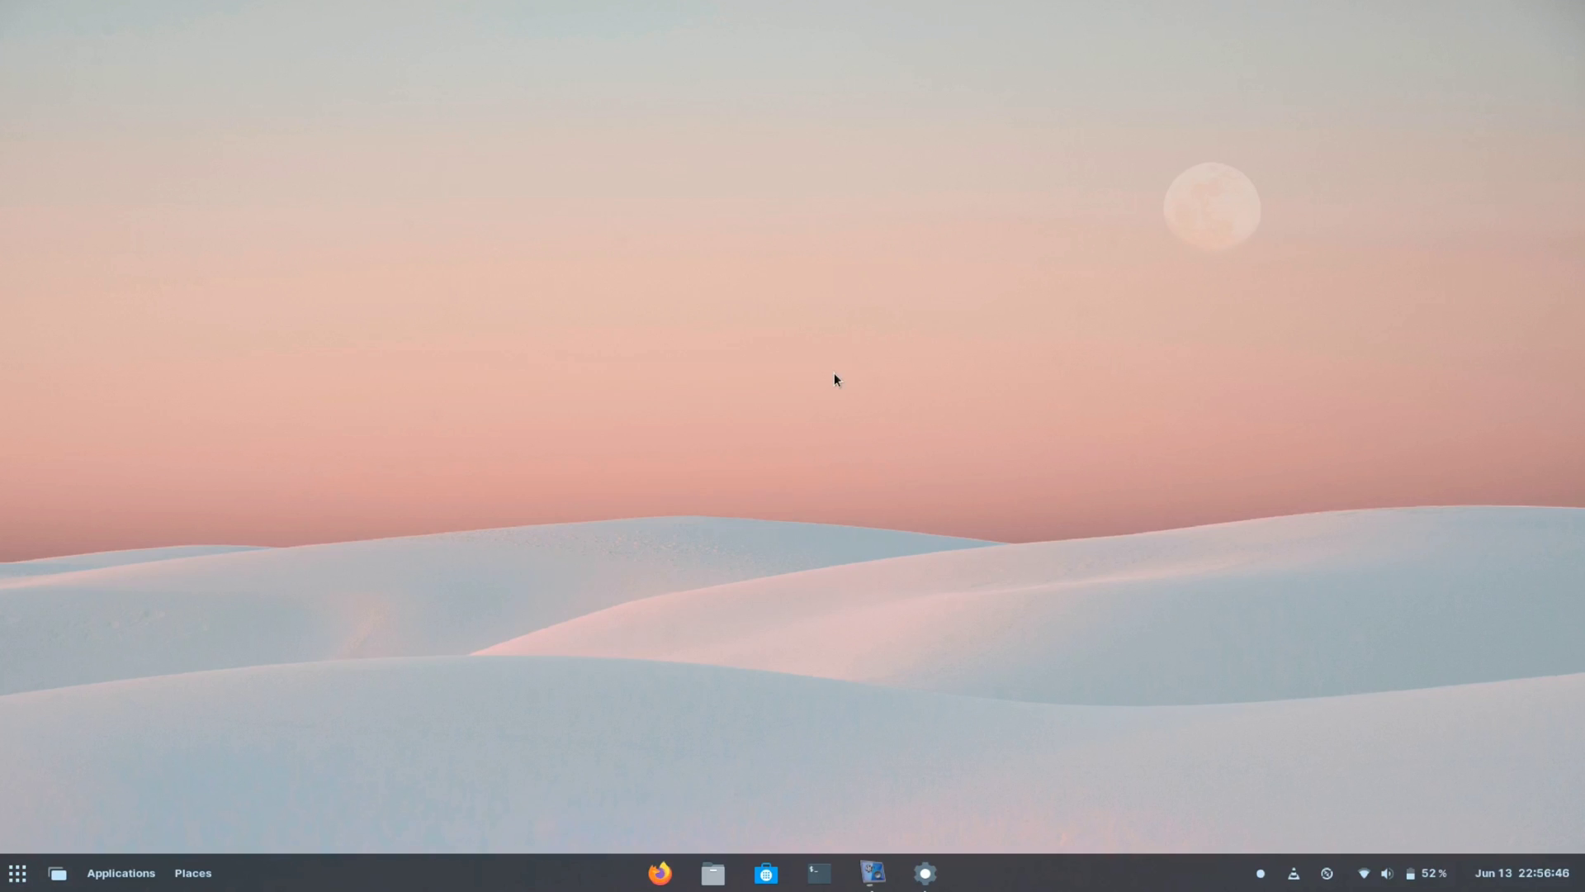
key("super")
type("def")
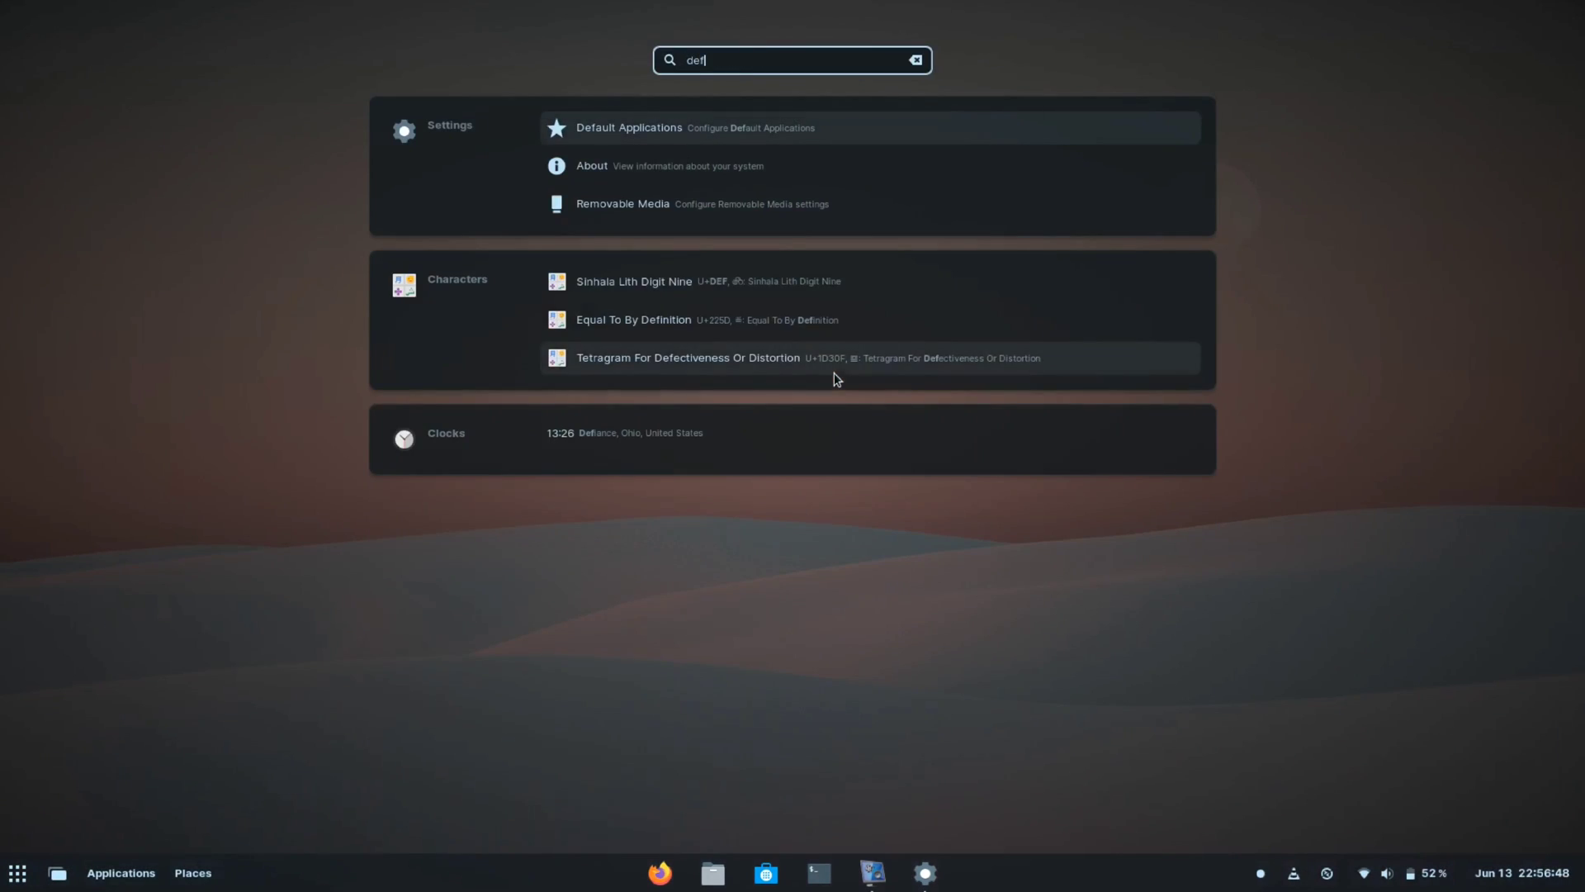
left_click(725, 129)
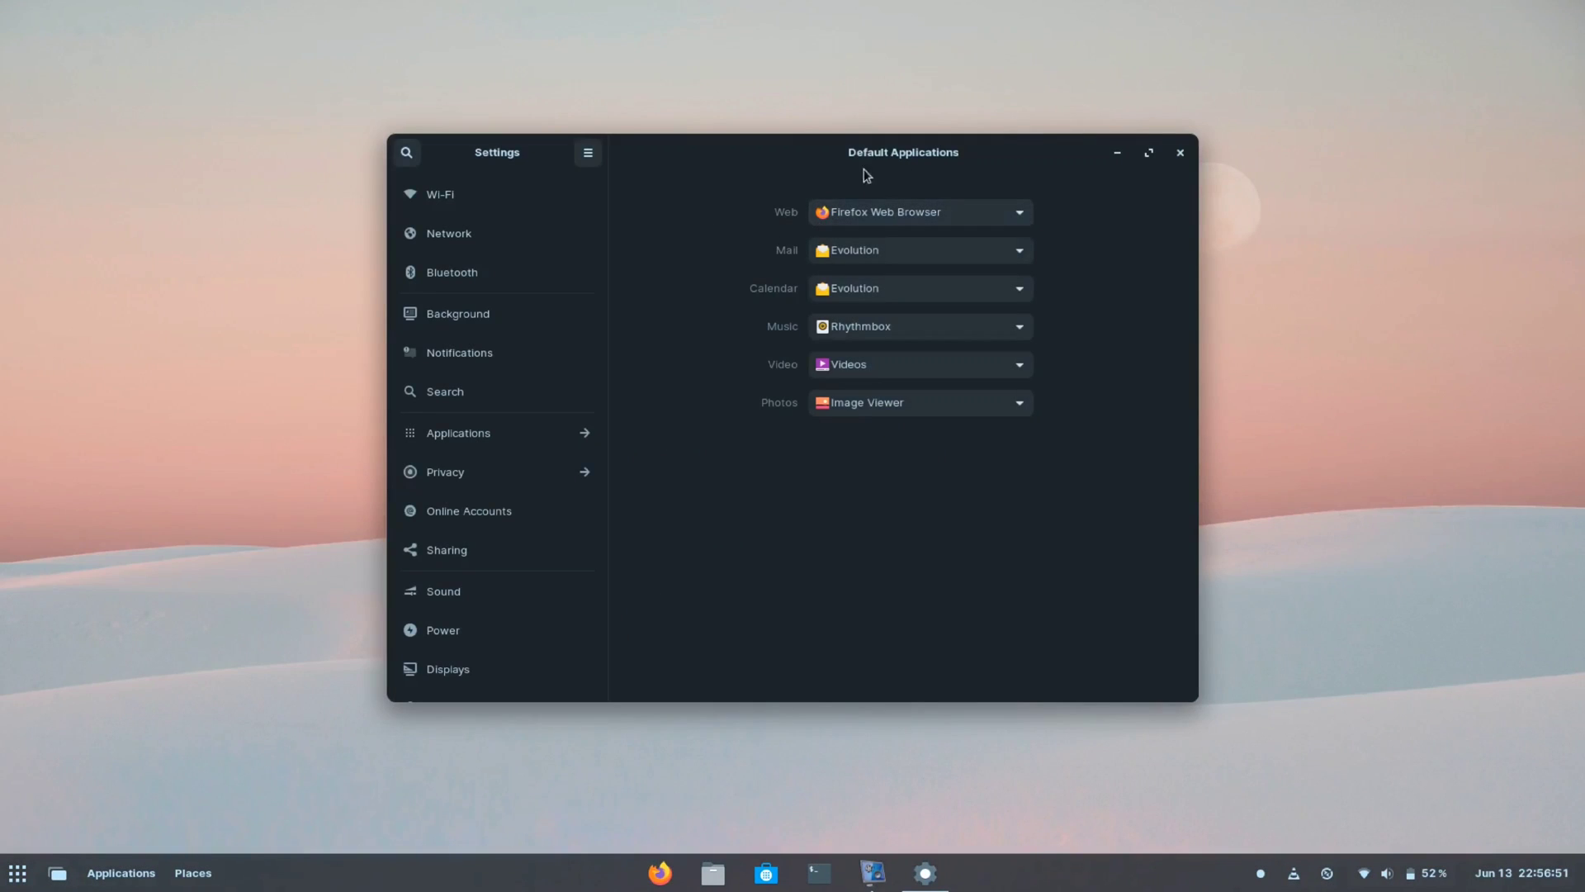
Step: Set VLC for Video and Music and GIMP for Photos, keep Firefox and Evolution, close Settings
left_click(859, 367)
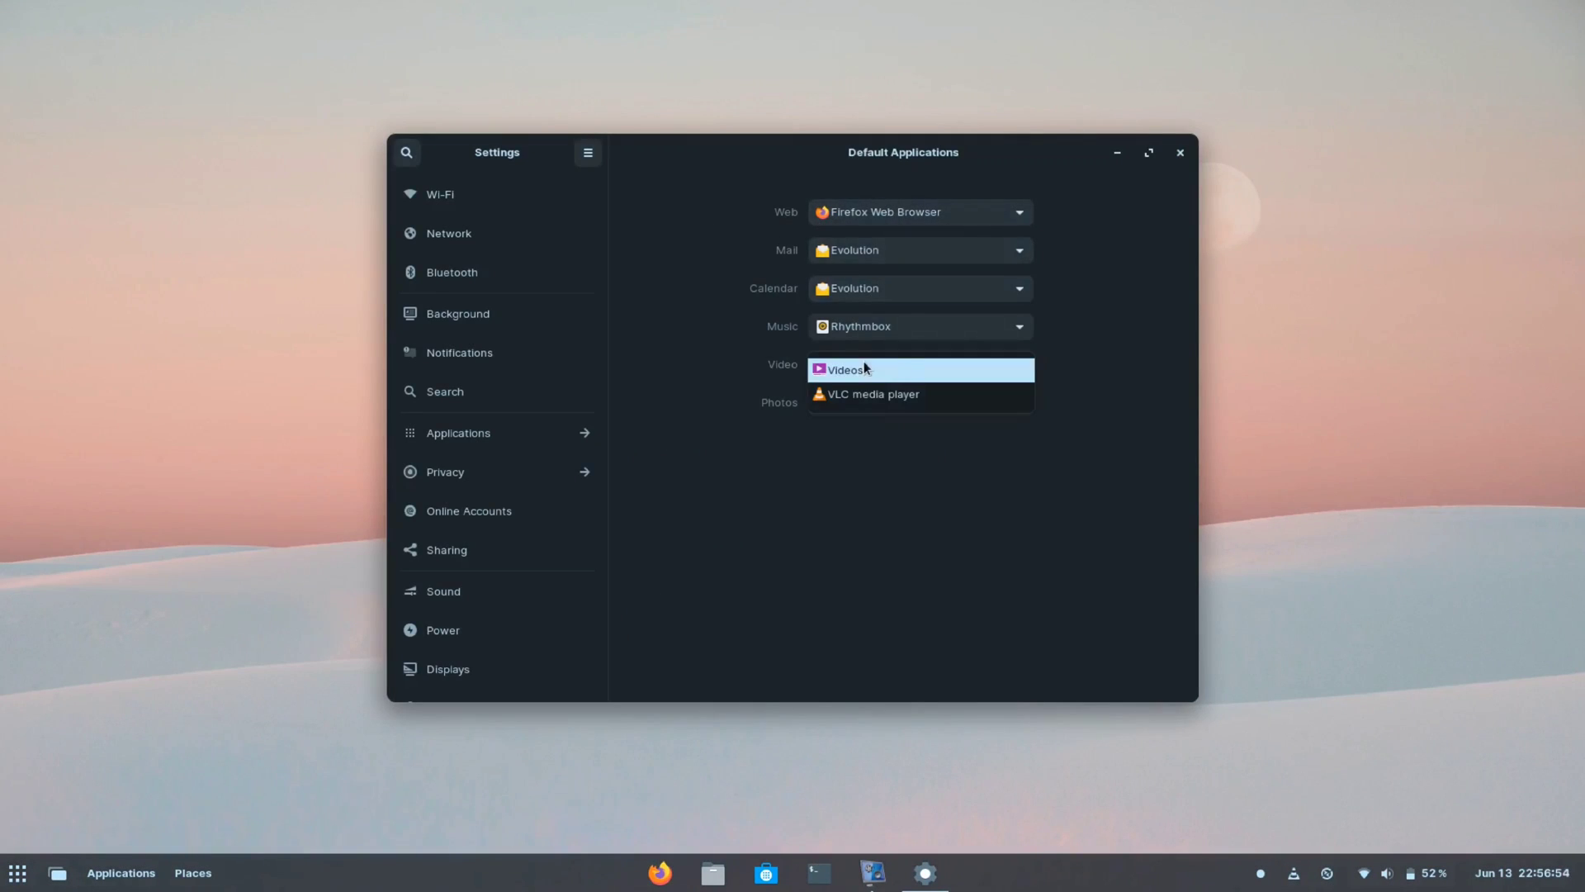
left_click(836, 392)
left_click(880, 216)
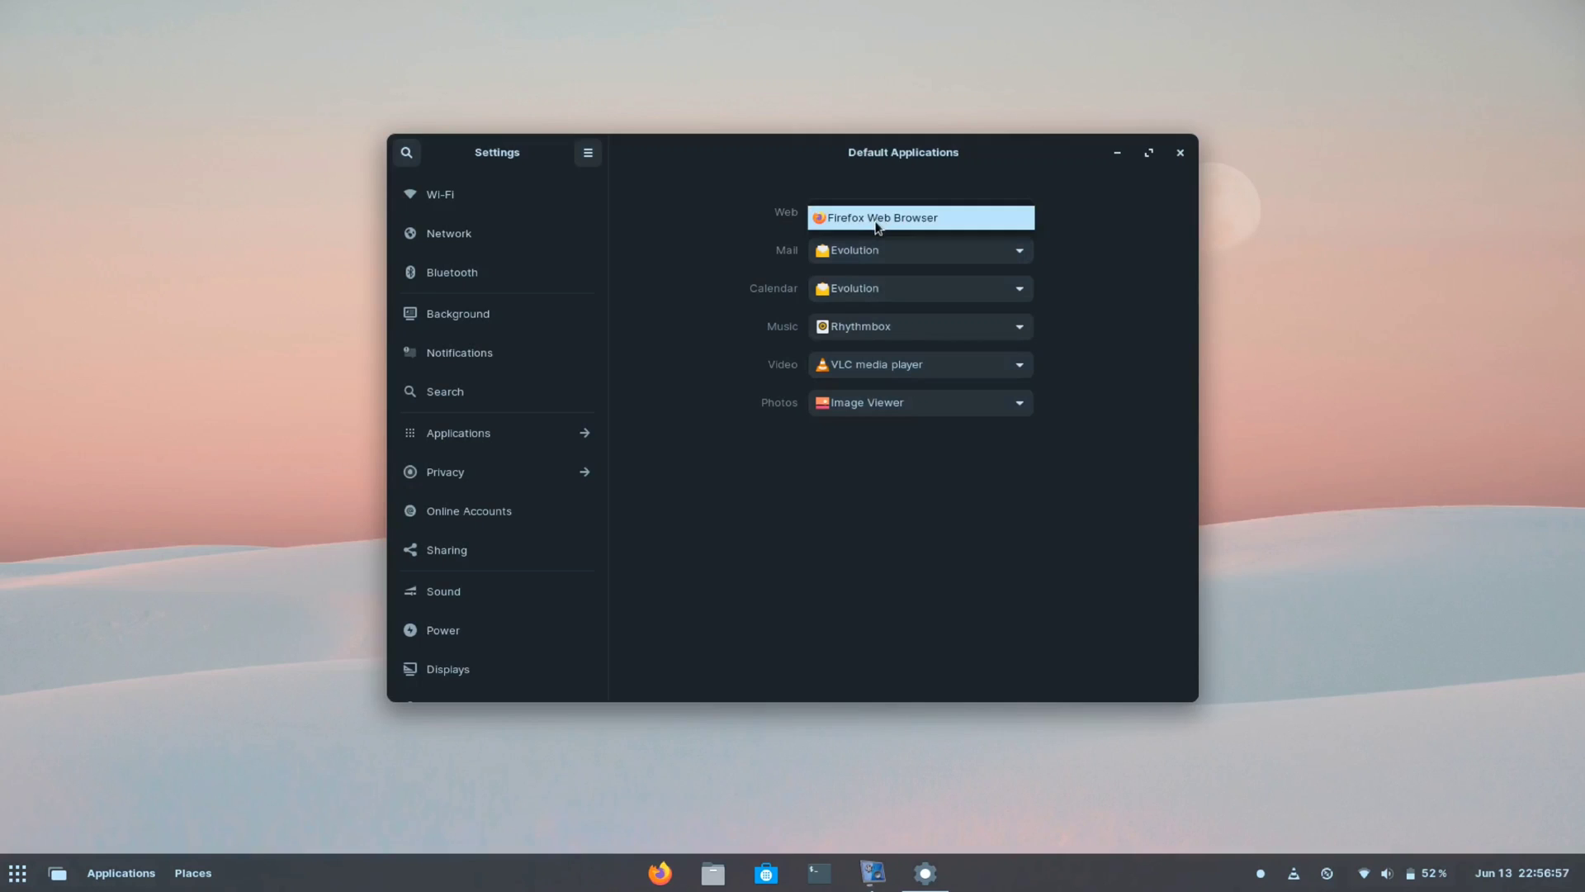
left_click(877, 221)
left_click(887, 402)
key("Escape")
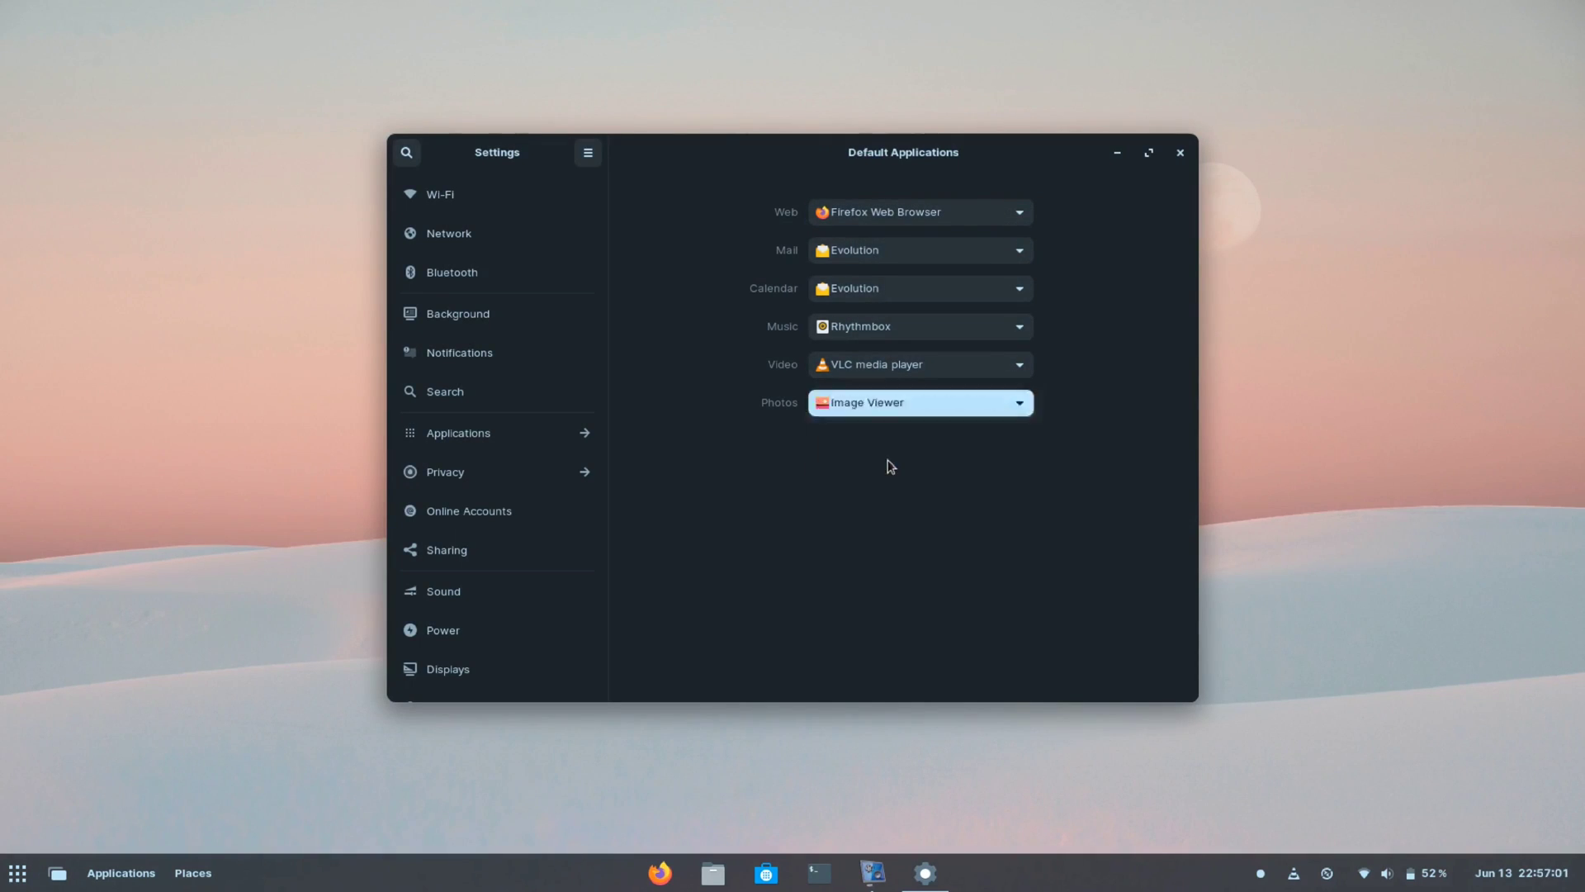
left_click(895, 330)
left_click(865, 353)
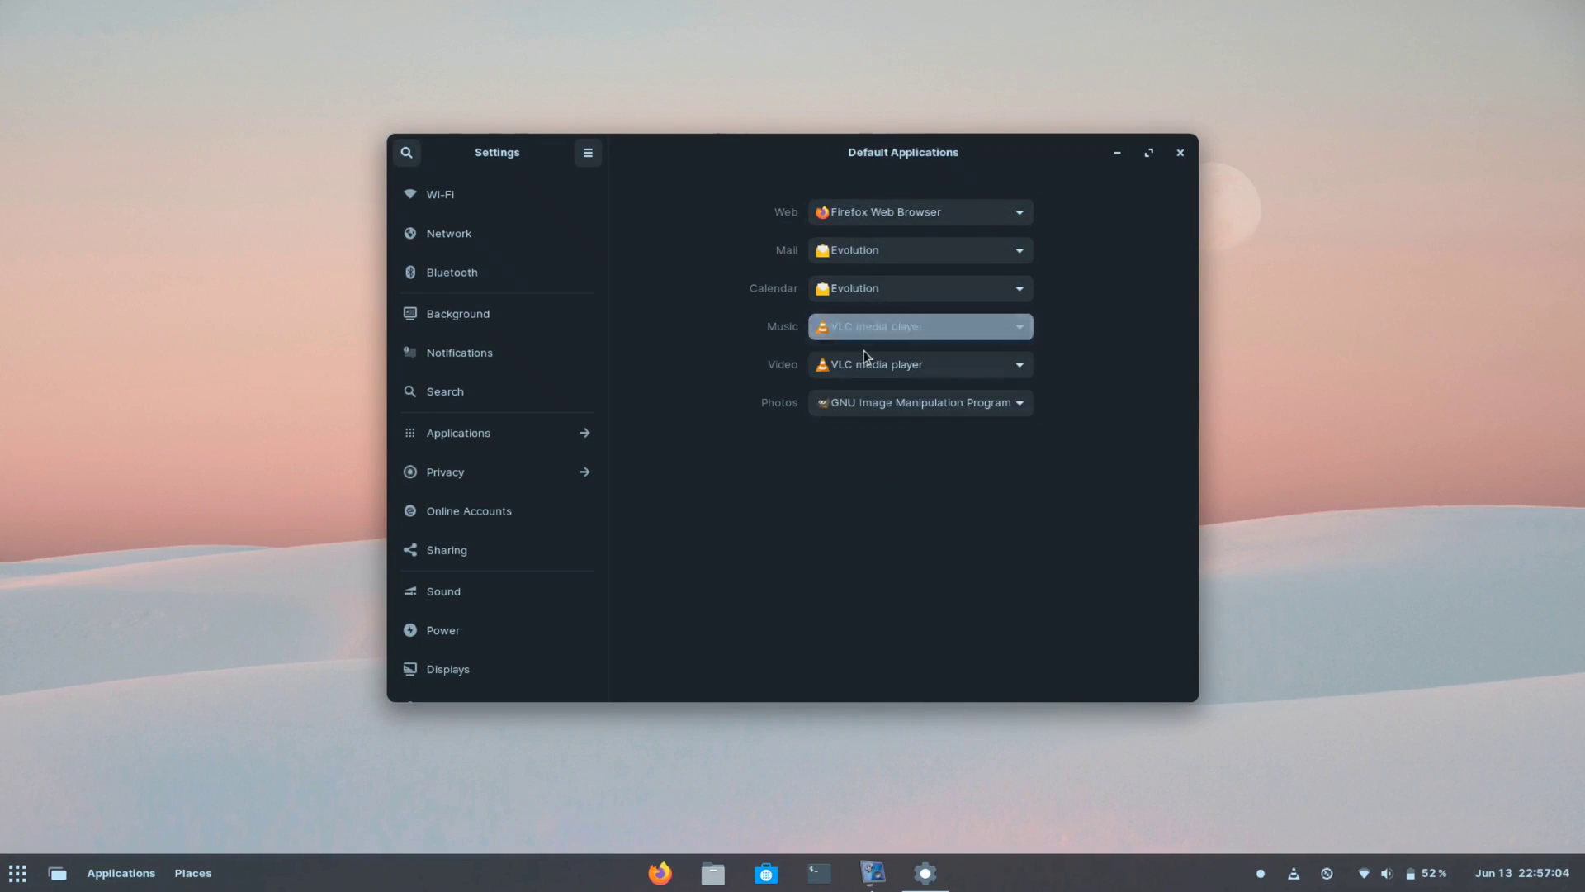
left_click(858, 256)
left_click(850, 253)
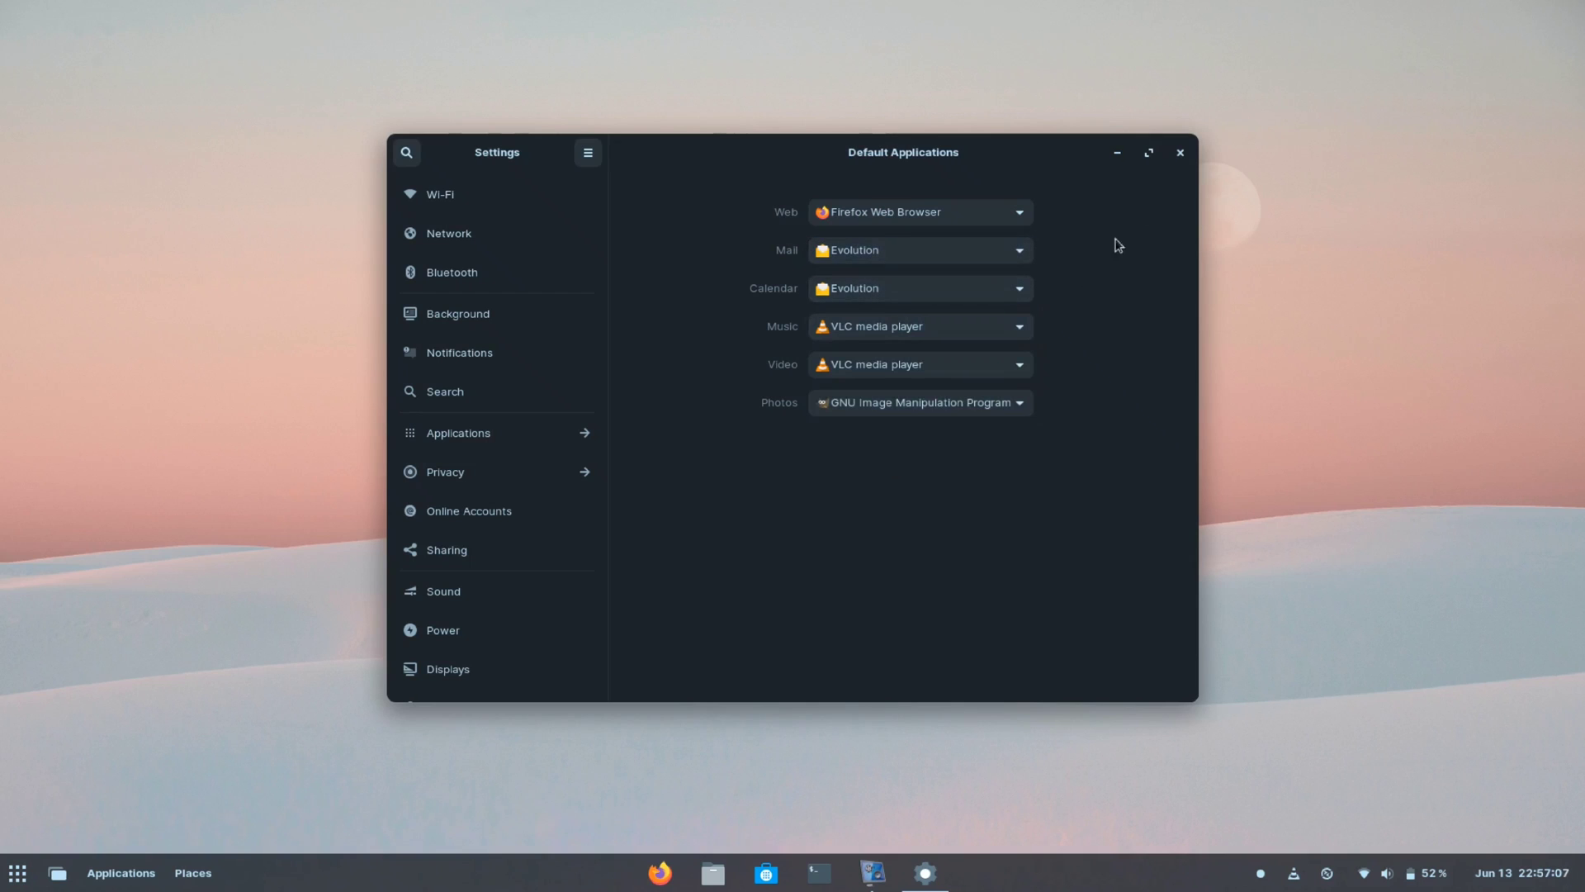
left_click(1180, 155)
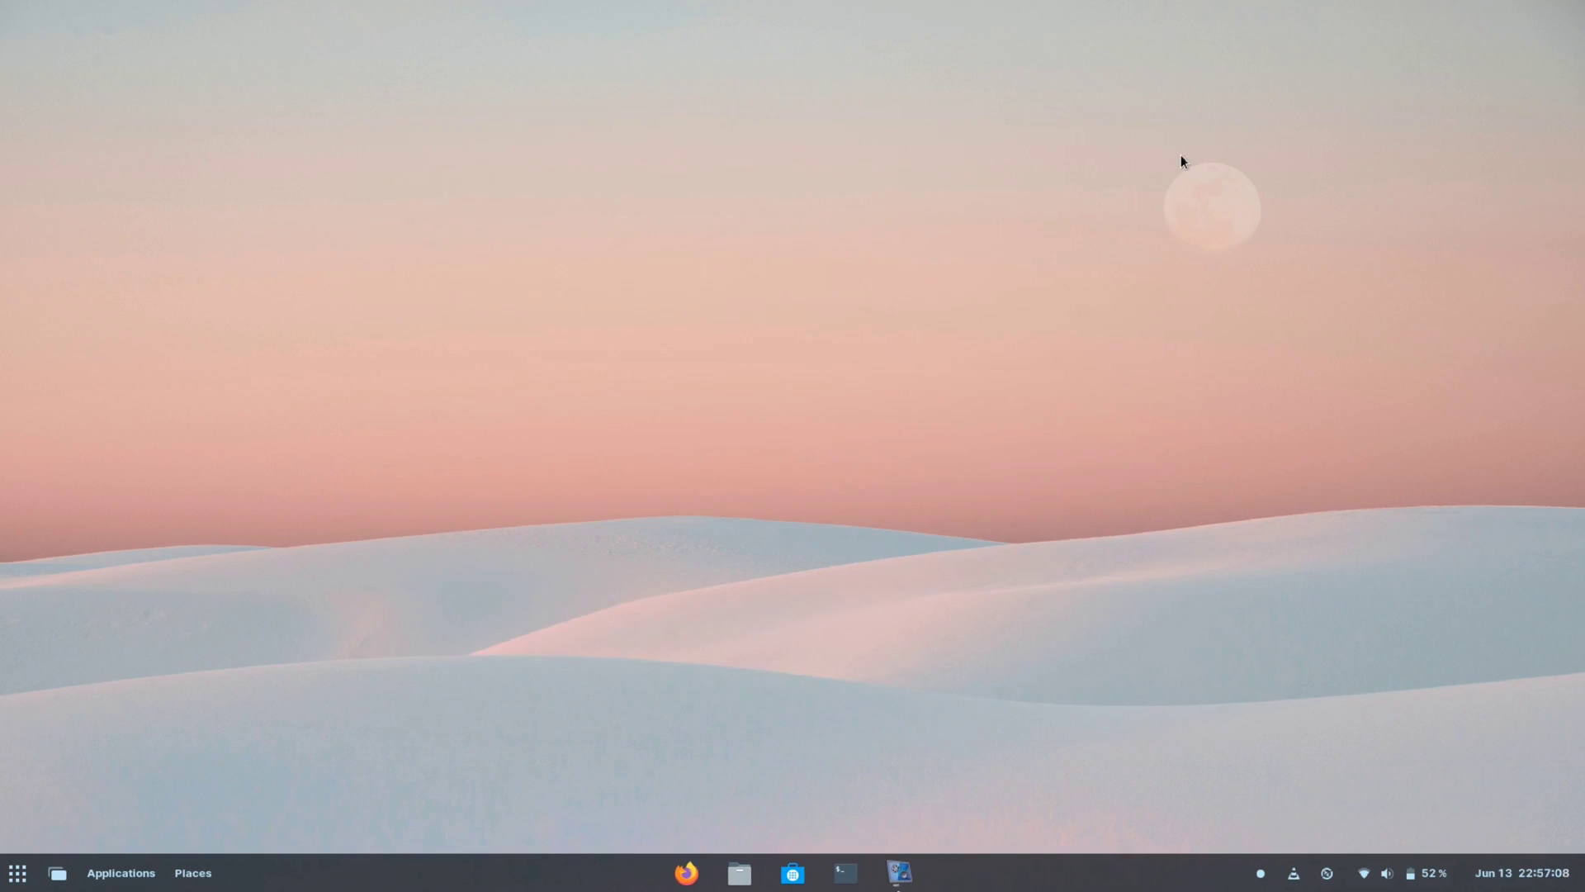
Step: Run 'sudo apt install ubuntu-restricted-extras' in Terminal and let it install
left_click(887, 873)
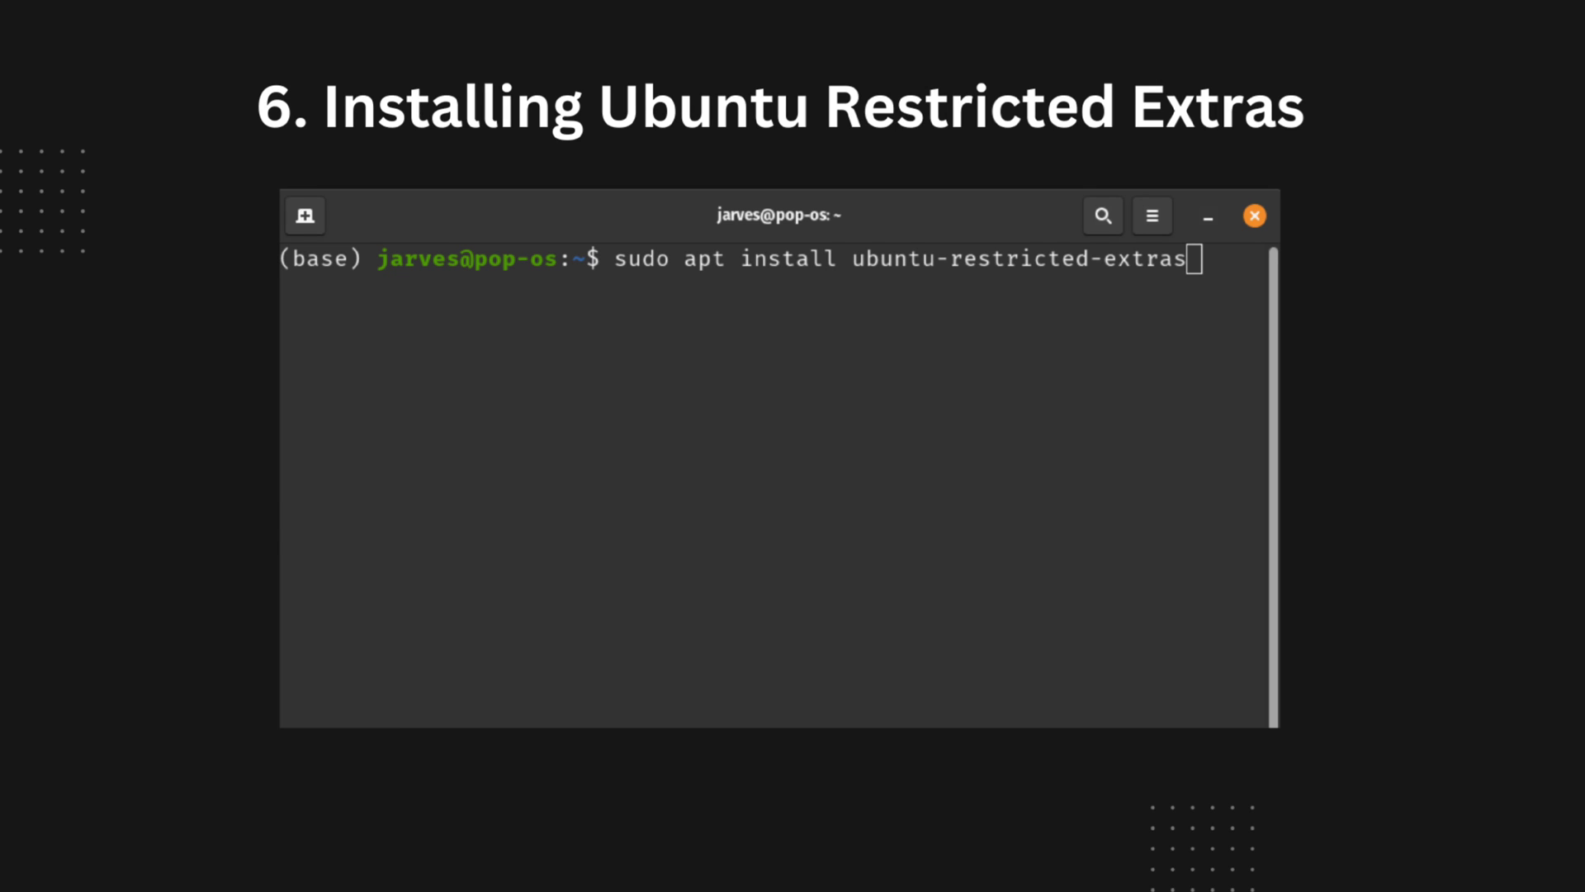
type("sudo a")
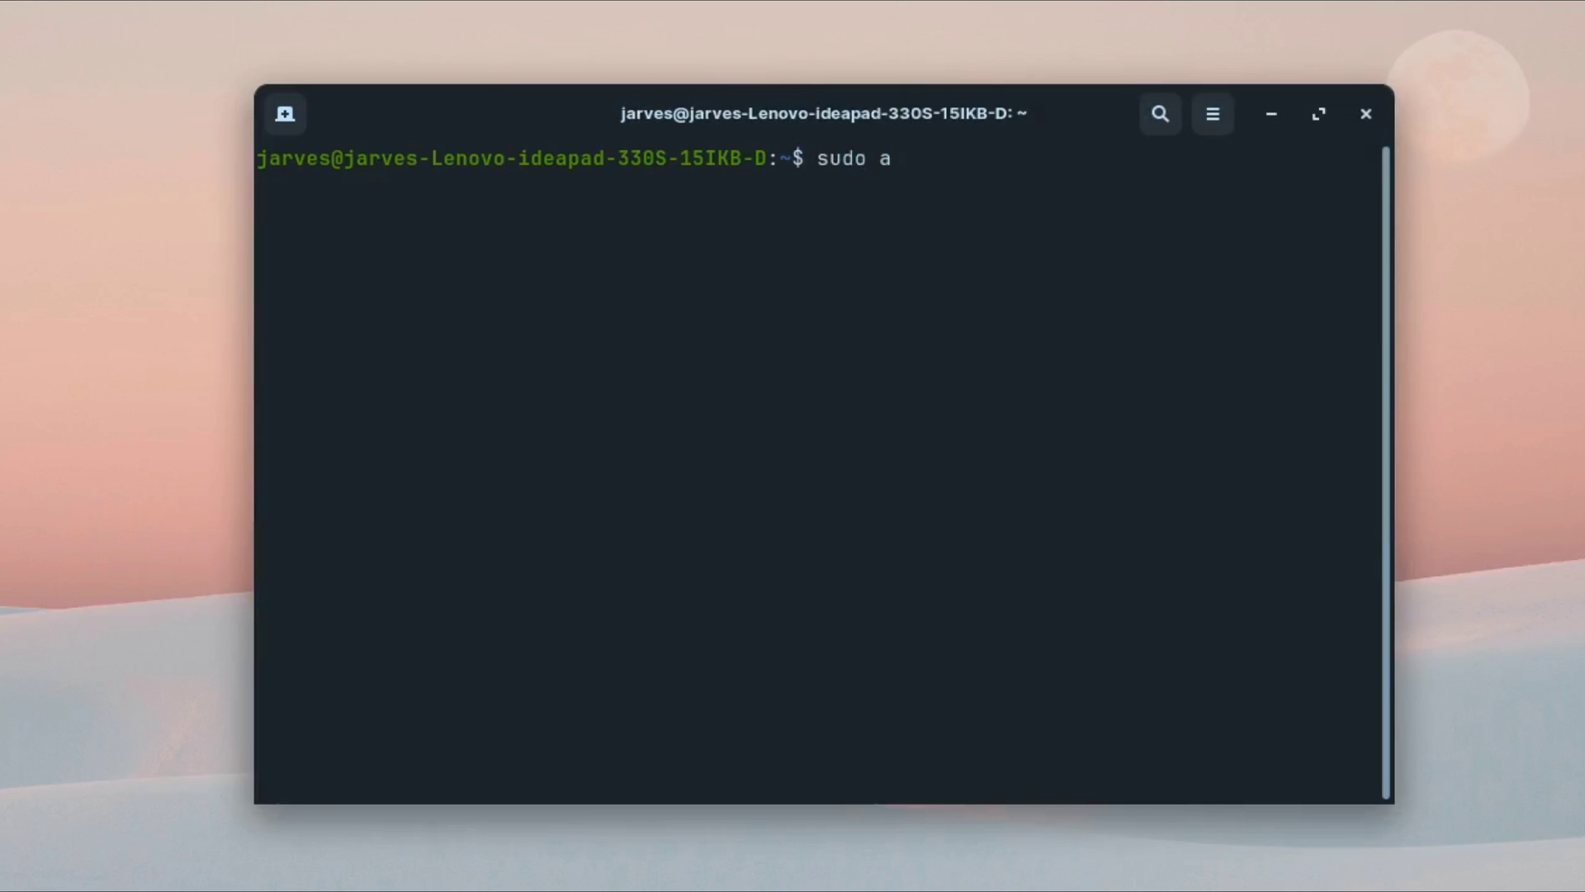
type("pt insta")
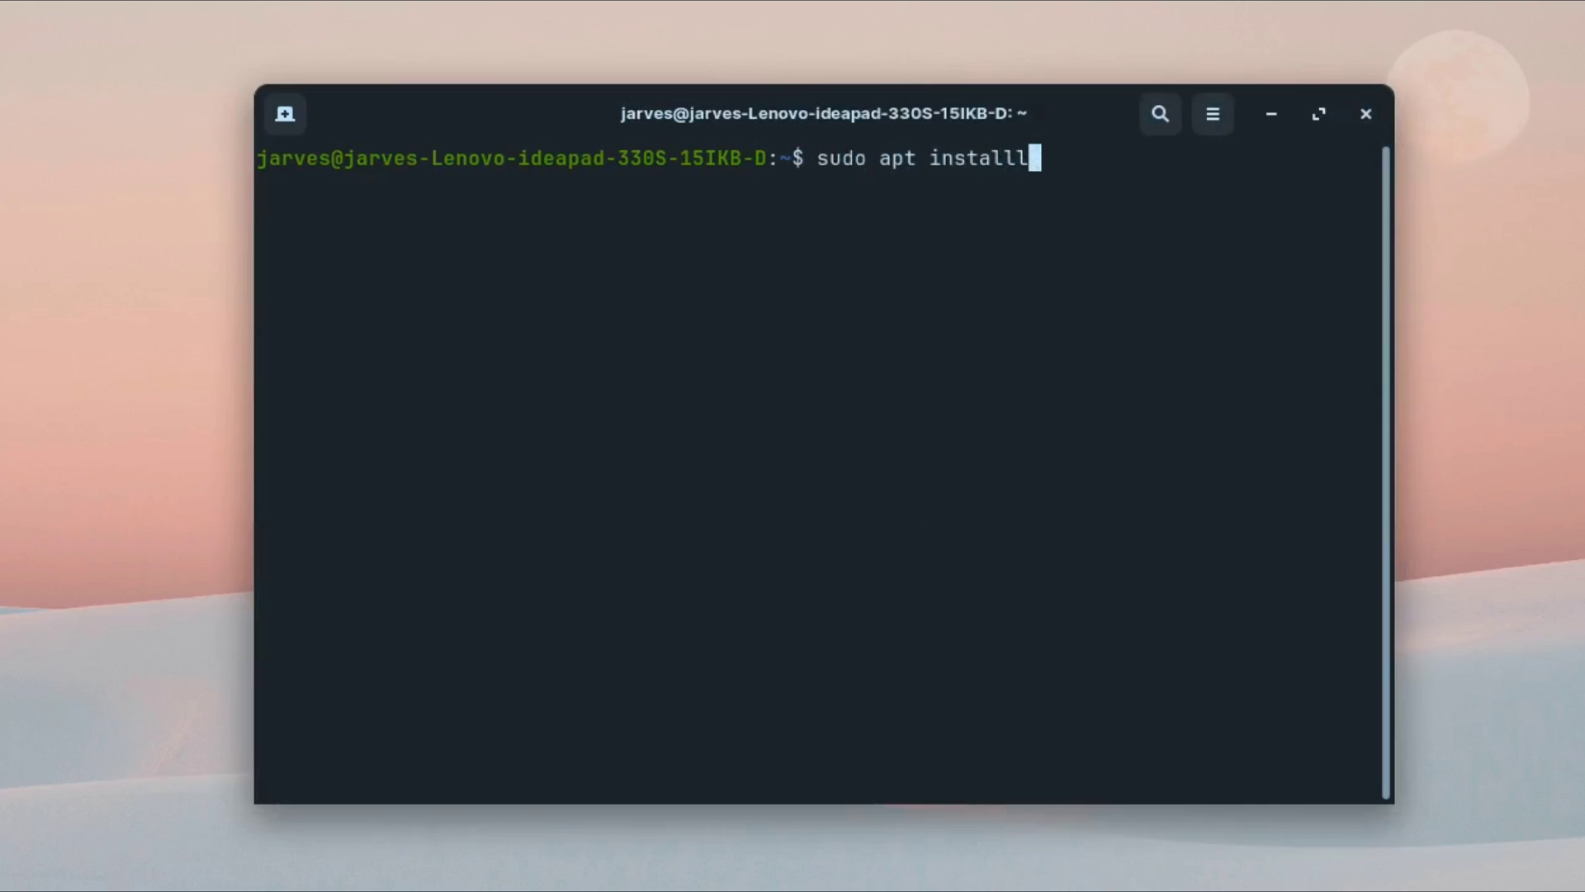
type("ll")
type("ubuntu-restricted-extras")
key("Return")
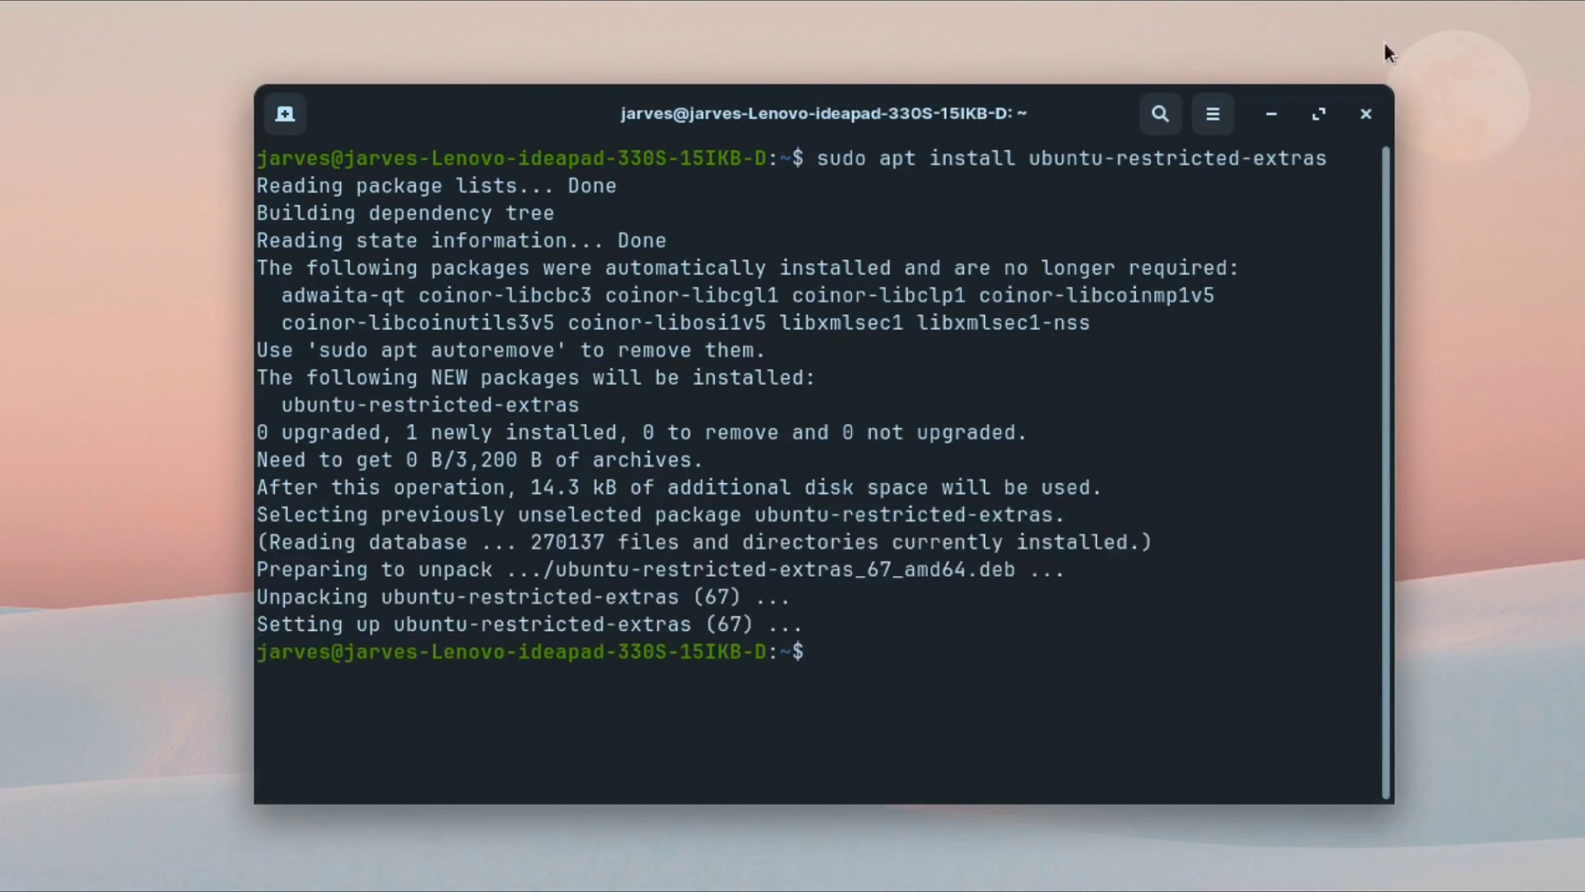
left_click_drag(866, 619, 355, 295)
Step: Run 'sudo apt install preload' with the sudo password until preload 0.6.4-5 is set up
left_click(674, 517)
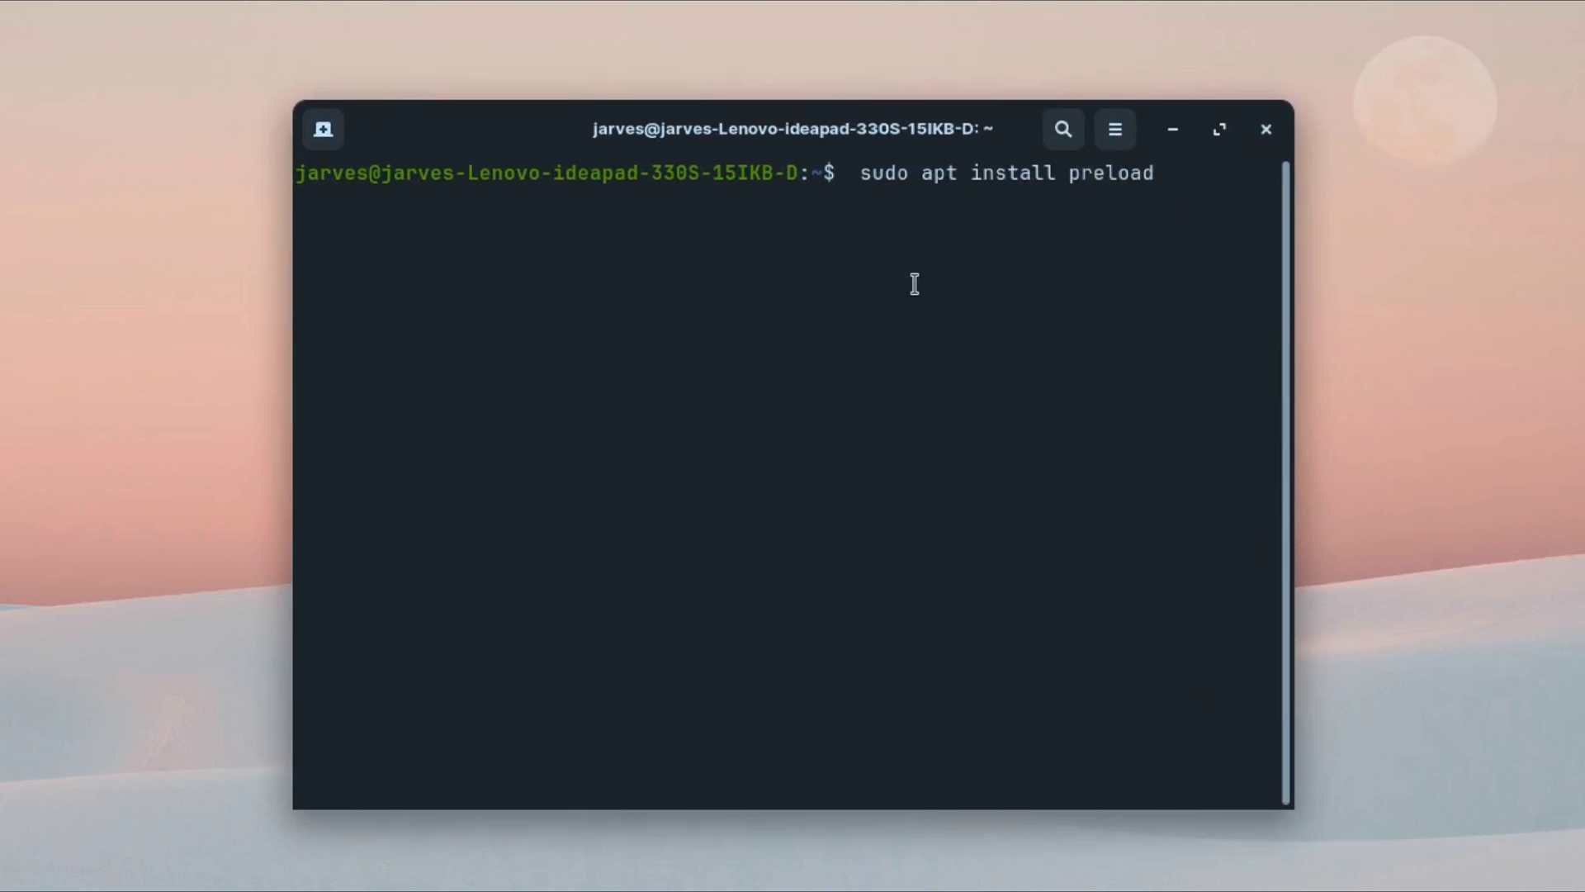
key("Return")
type("***")
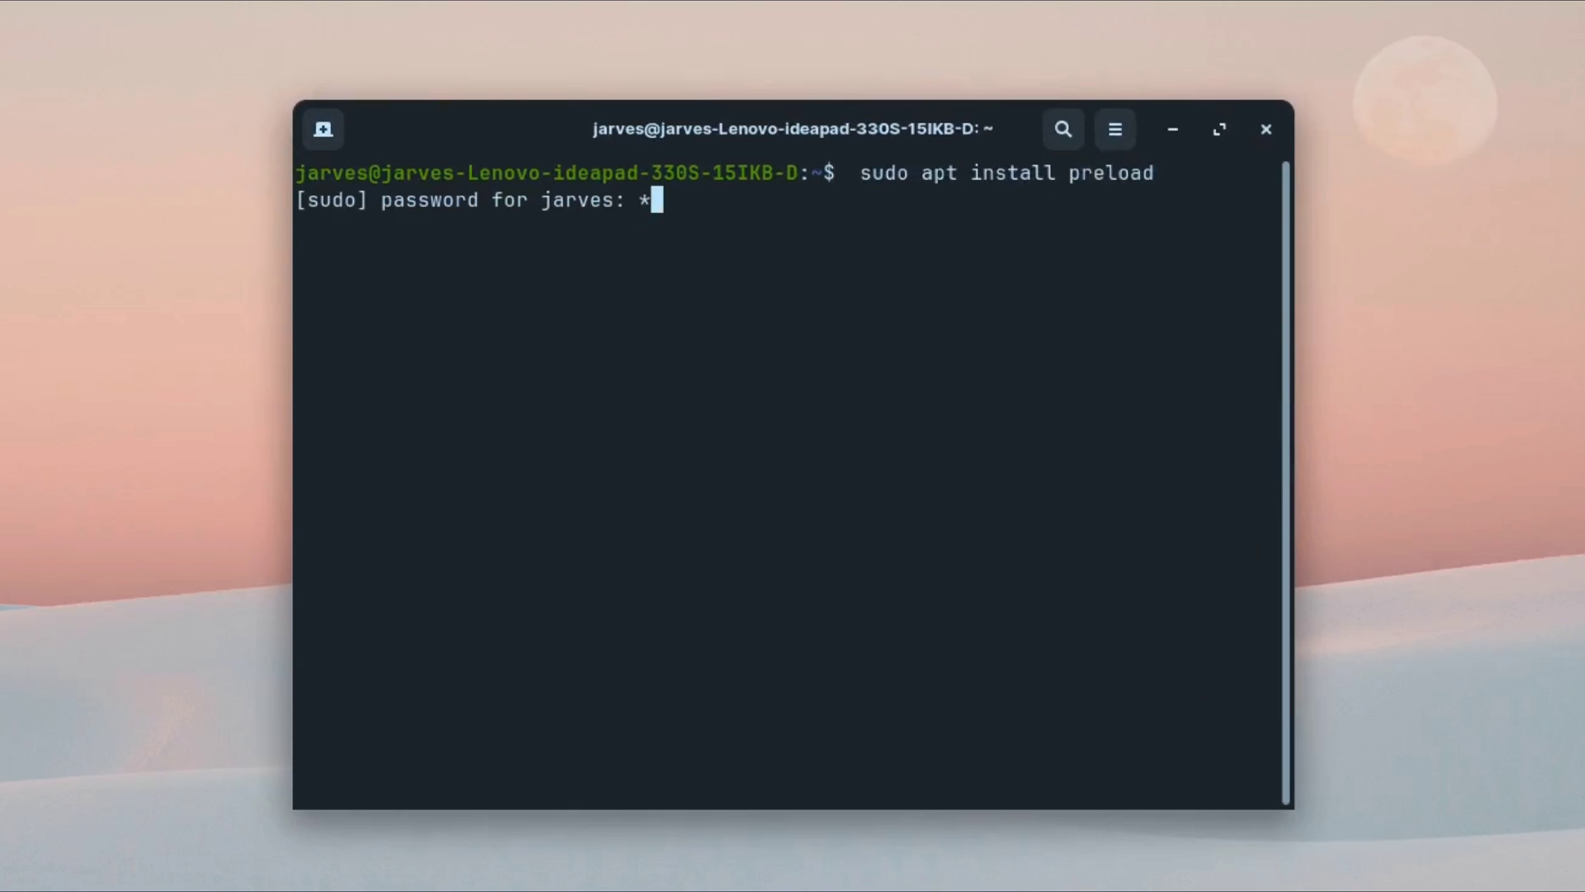
key("Return")
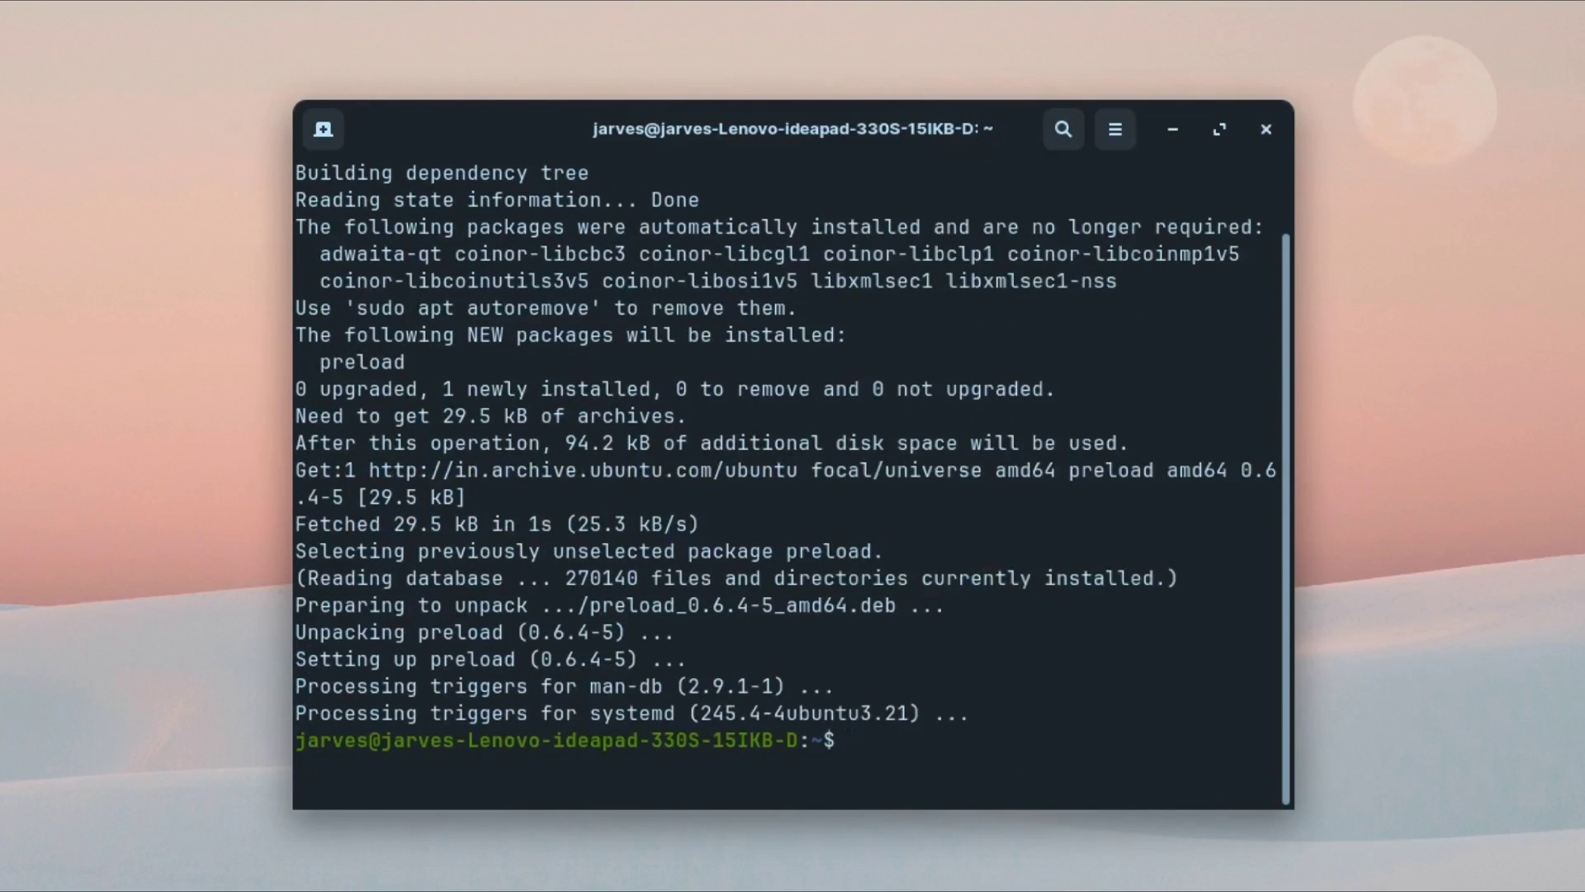
scroll(860, 406, "up", 1)
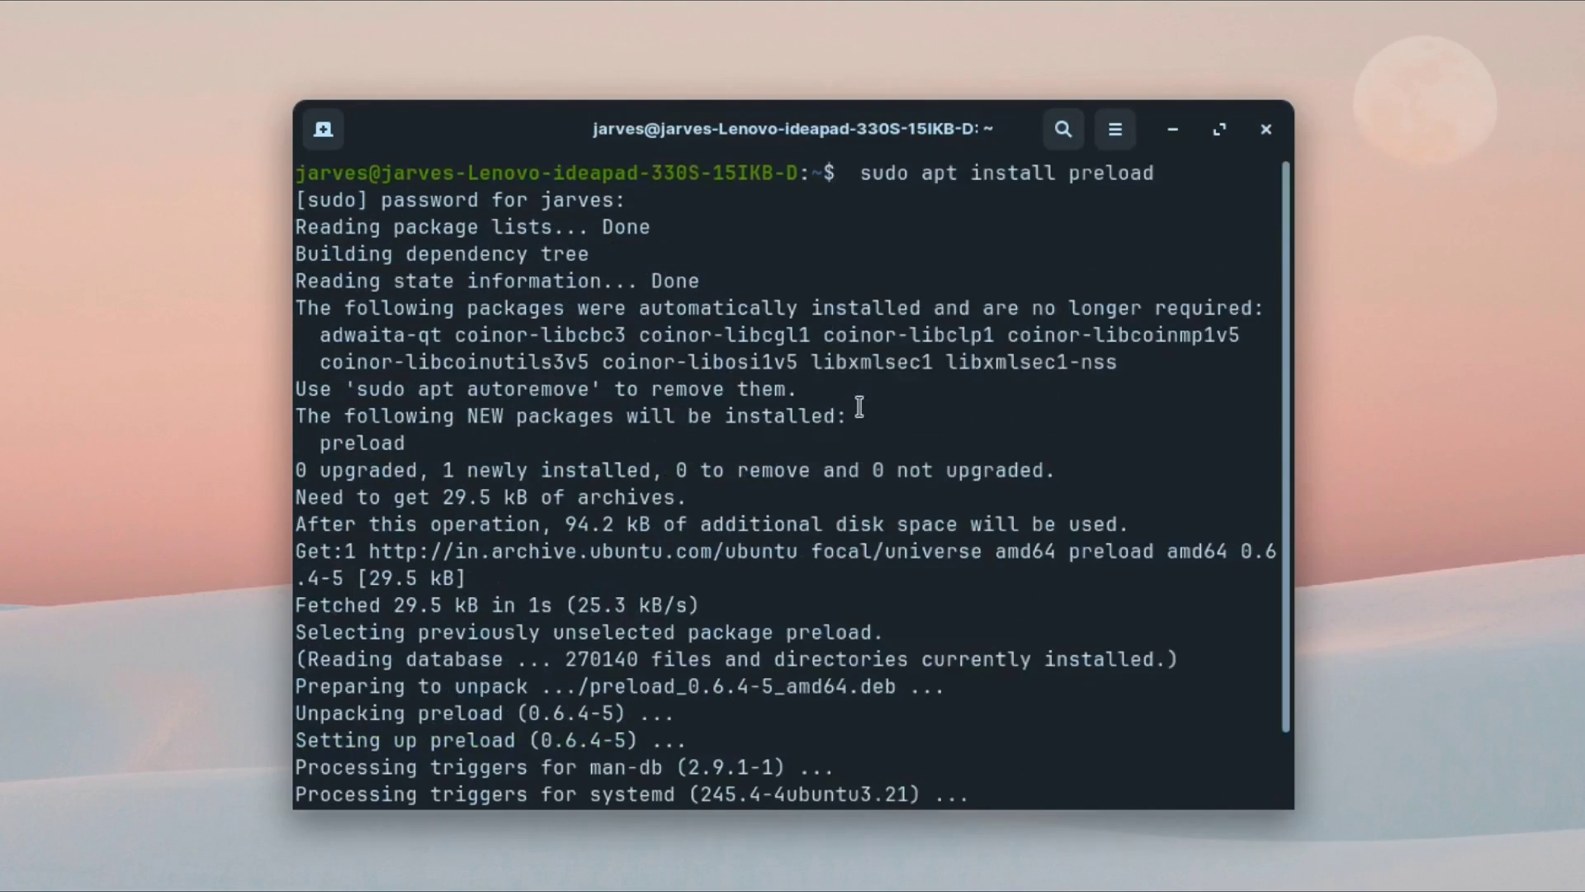
scroll(859, 406, "down", 1)
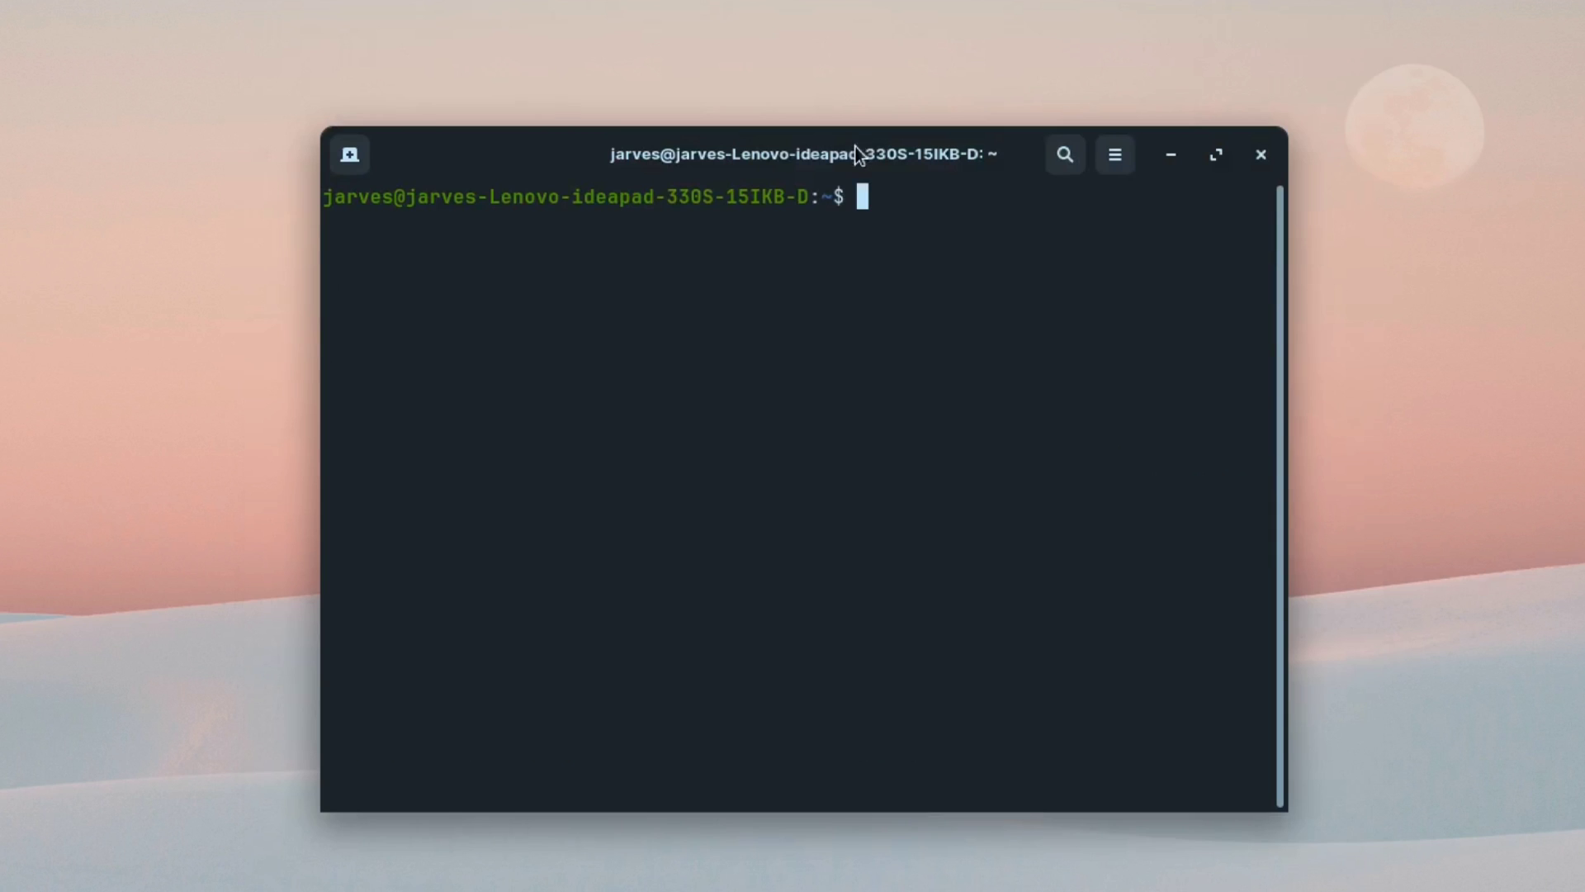
Step: Install tlp and tlp-rdw via sudo apt install, answering Y to pull in ethtool
left_click_drag(855, 147, 810, 124)
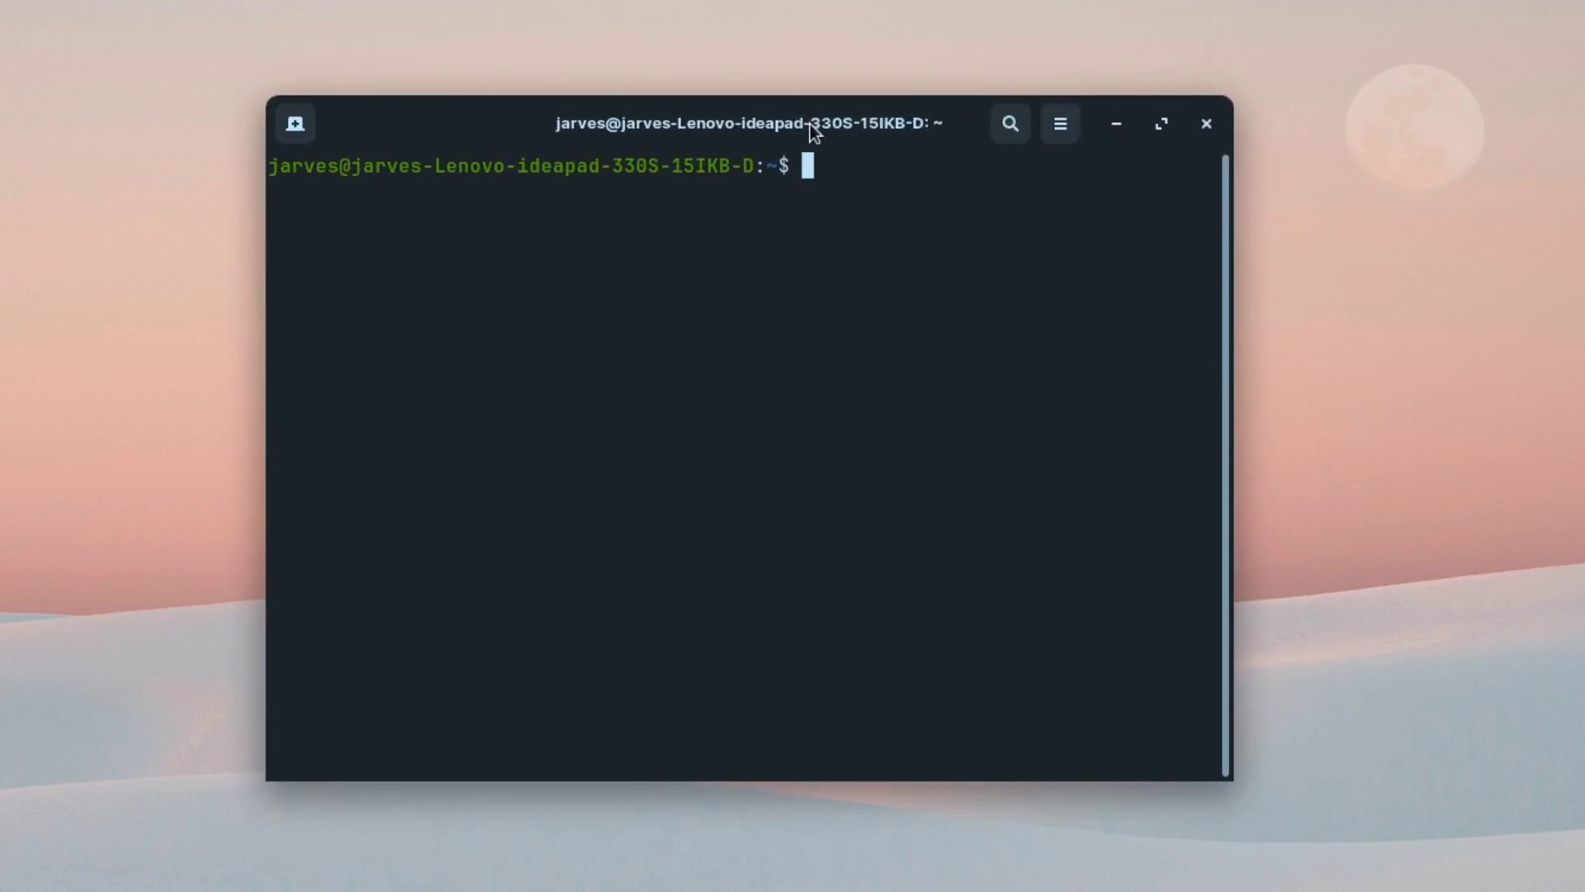
type("sudo apt install tlp tlp-rdw")
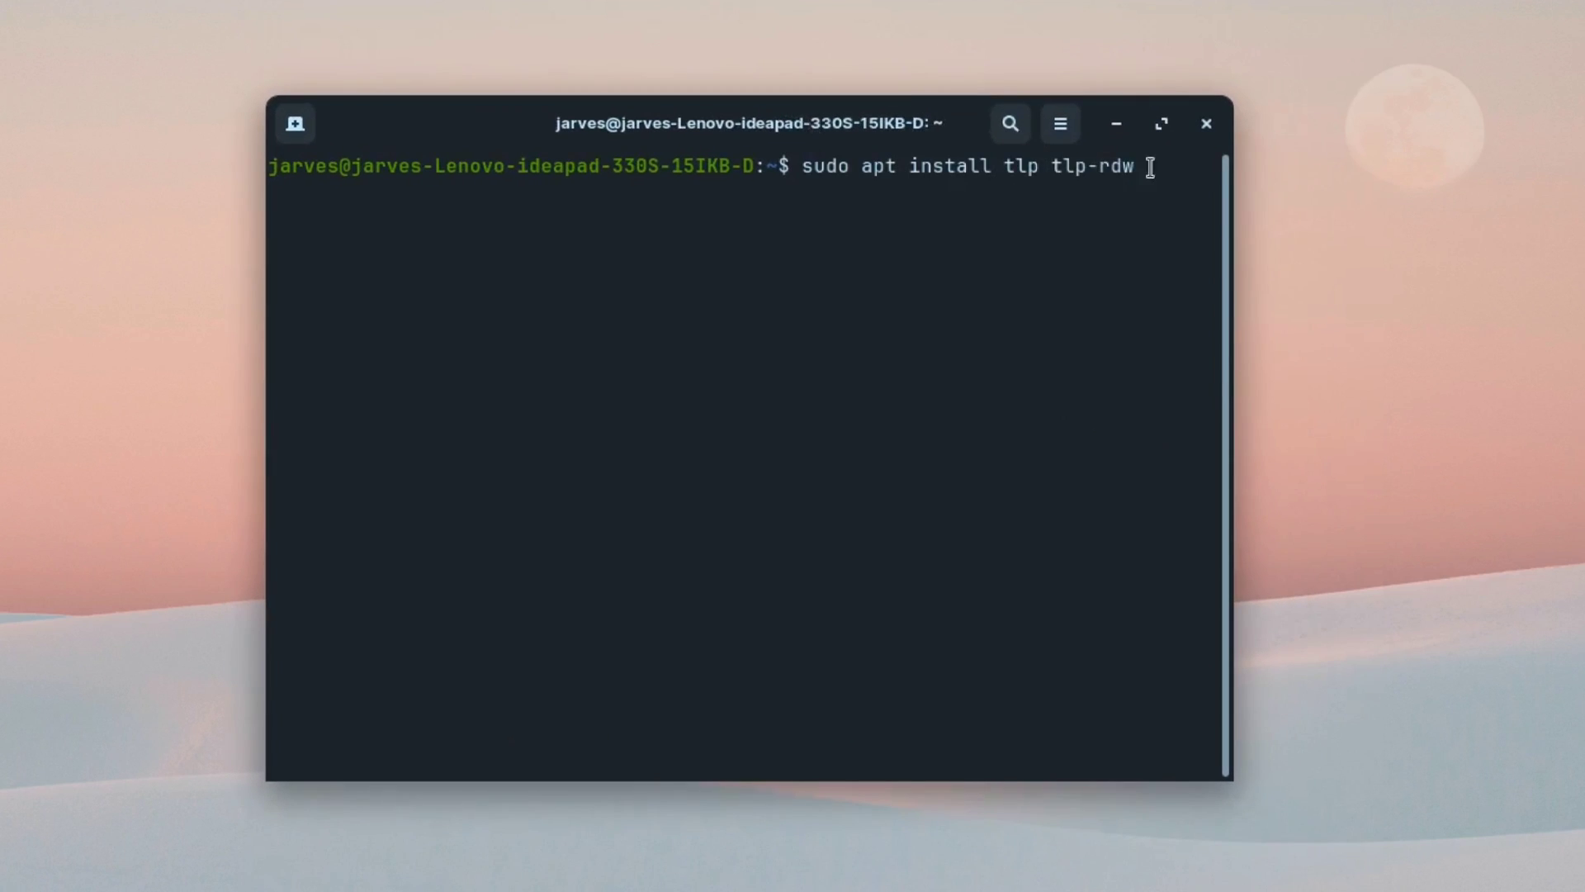
left_click_drag(1149, 167, 1001, 167)
left_click(993, 276)
left_click_drag(778, 122, 809, 132)
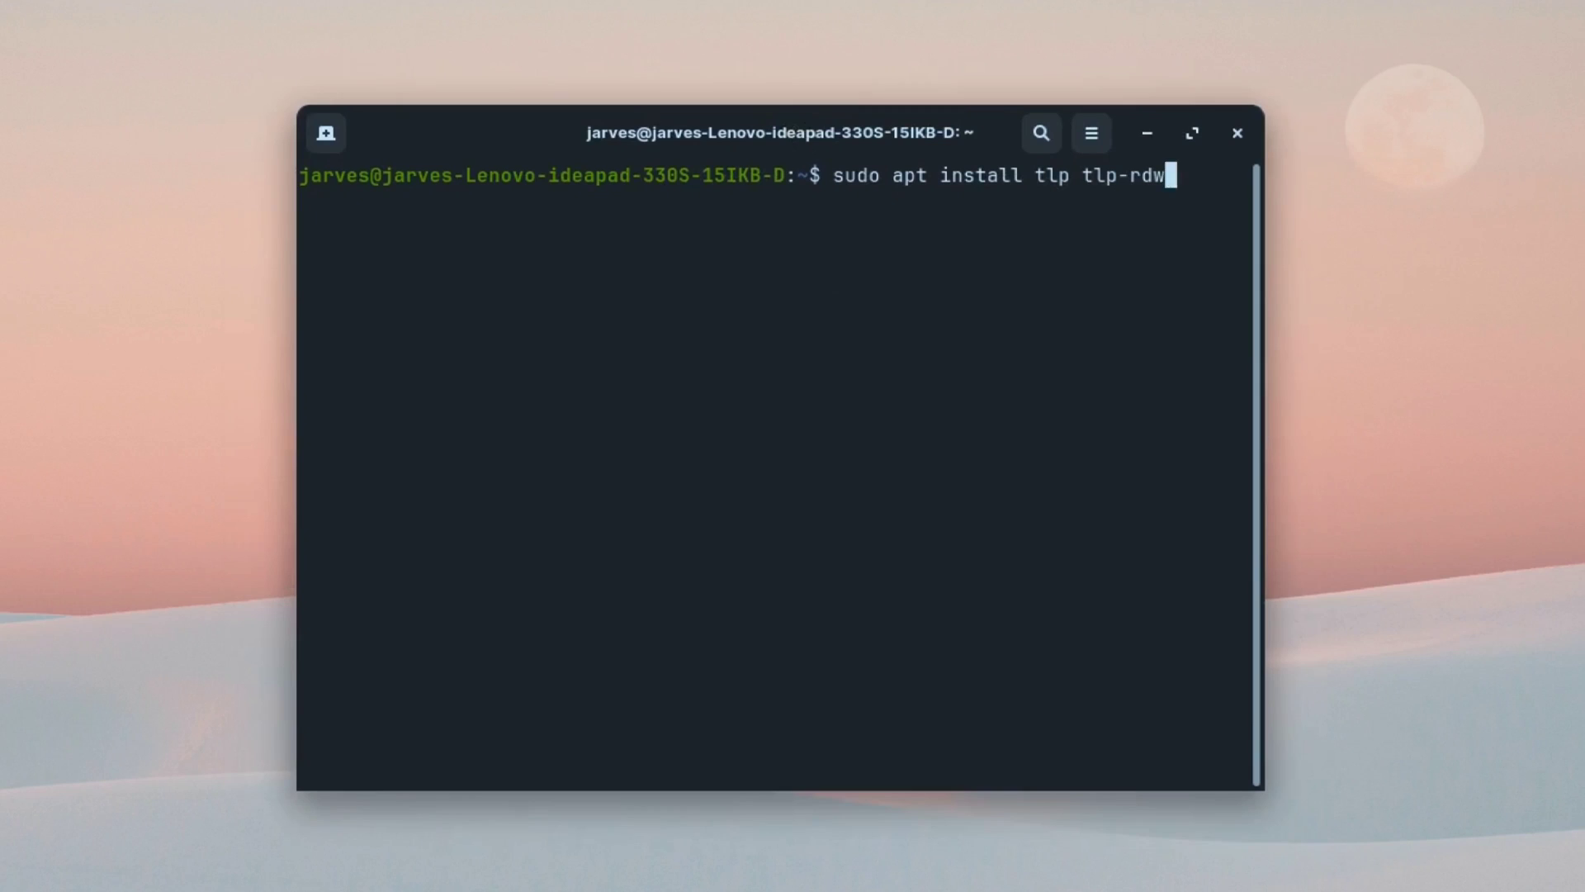
key("Return")
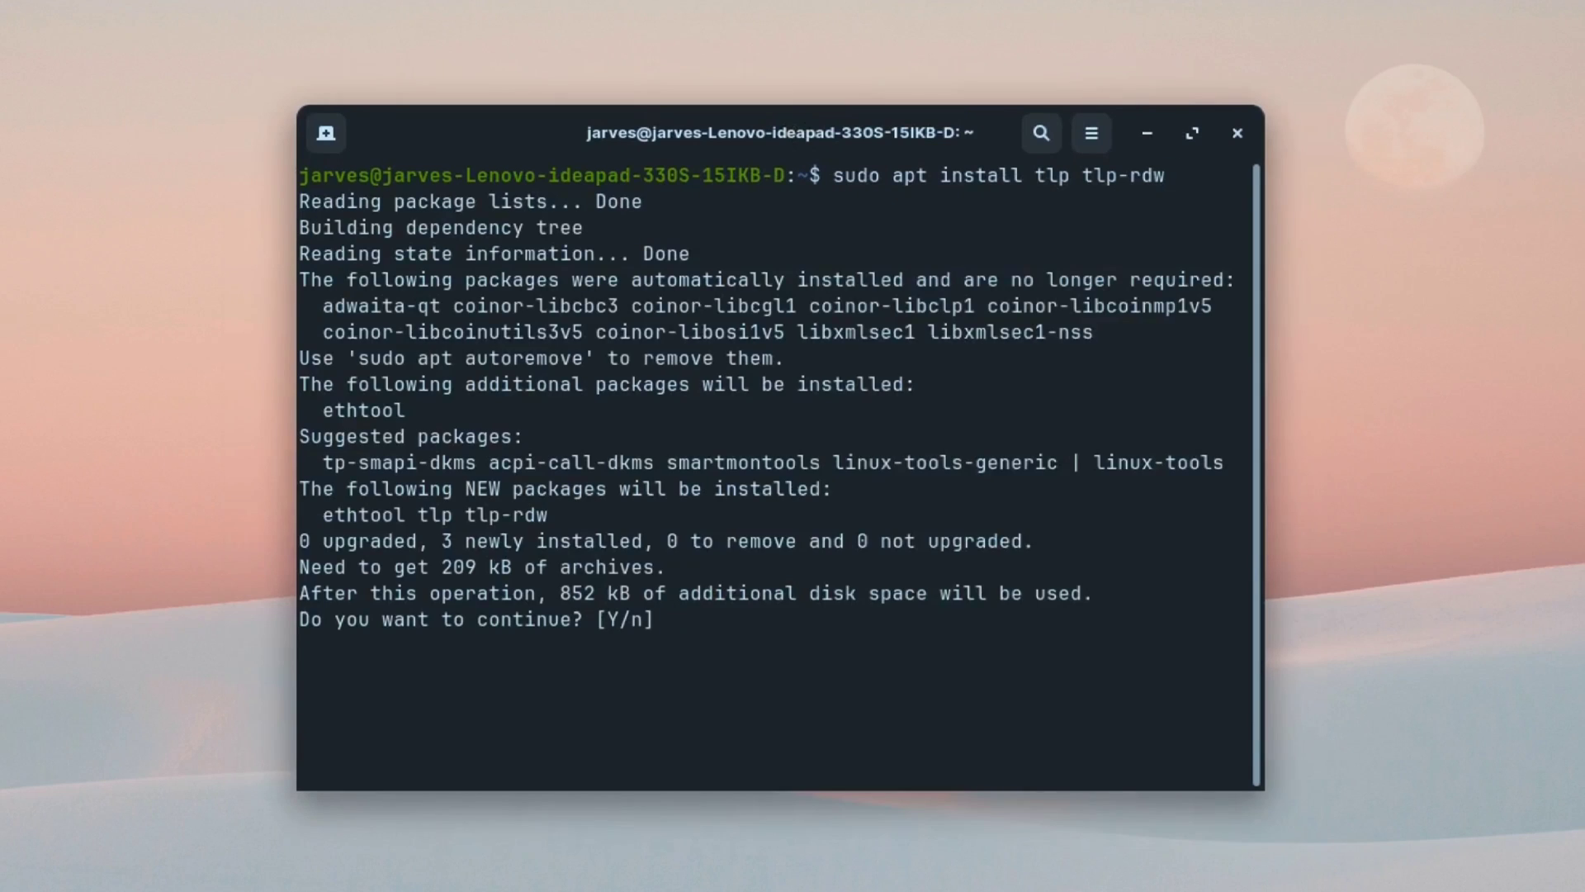
type("Y")
key("Return")
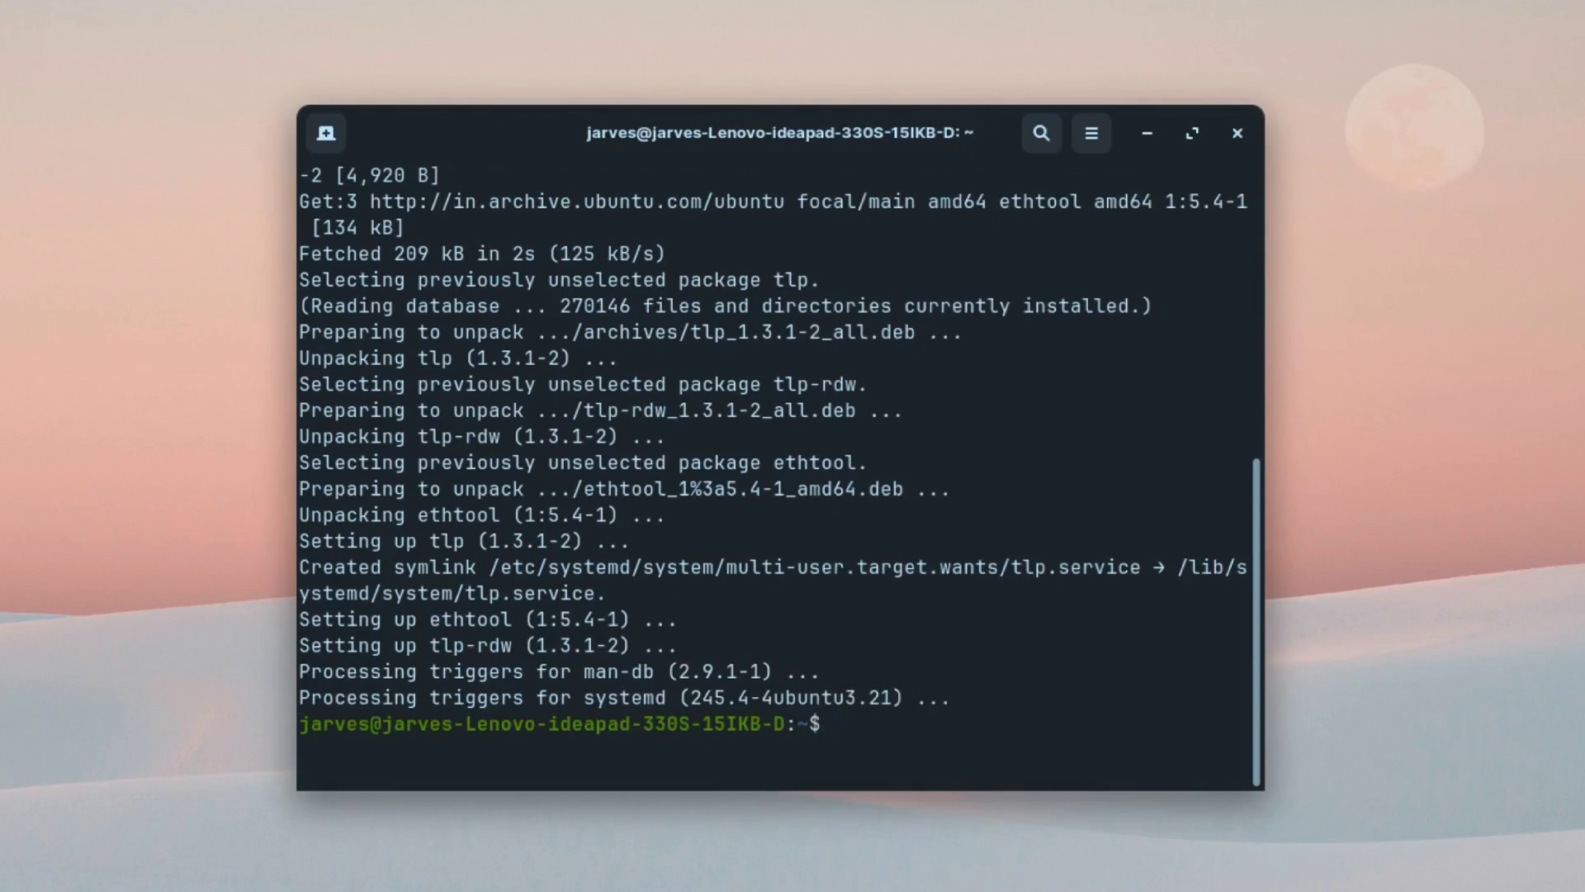
Step: Start TLP with 'sudo tlp start' and confirm it runs in AC mode
type("sudo tlp start")
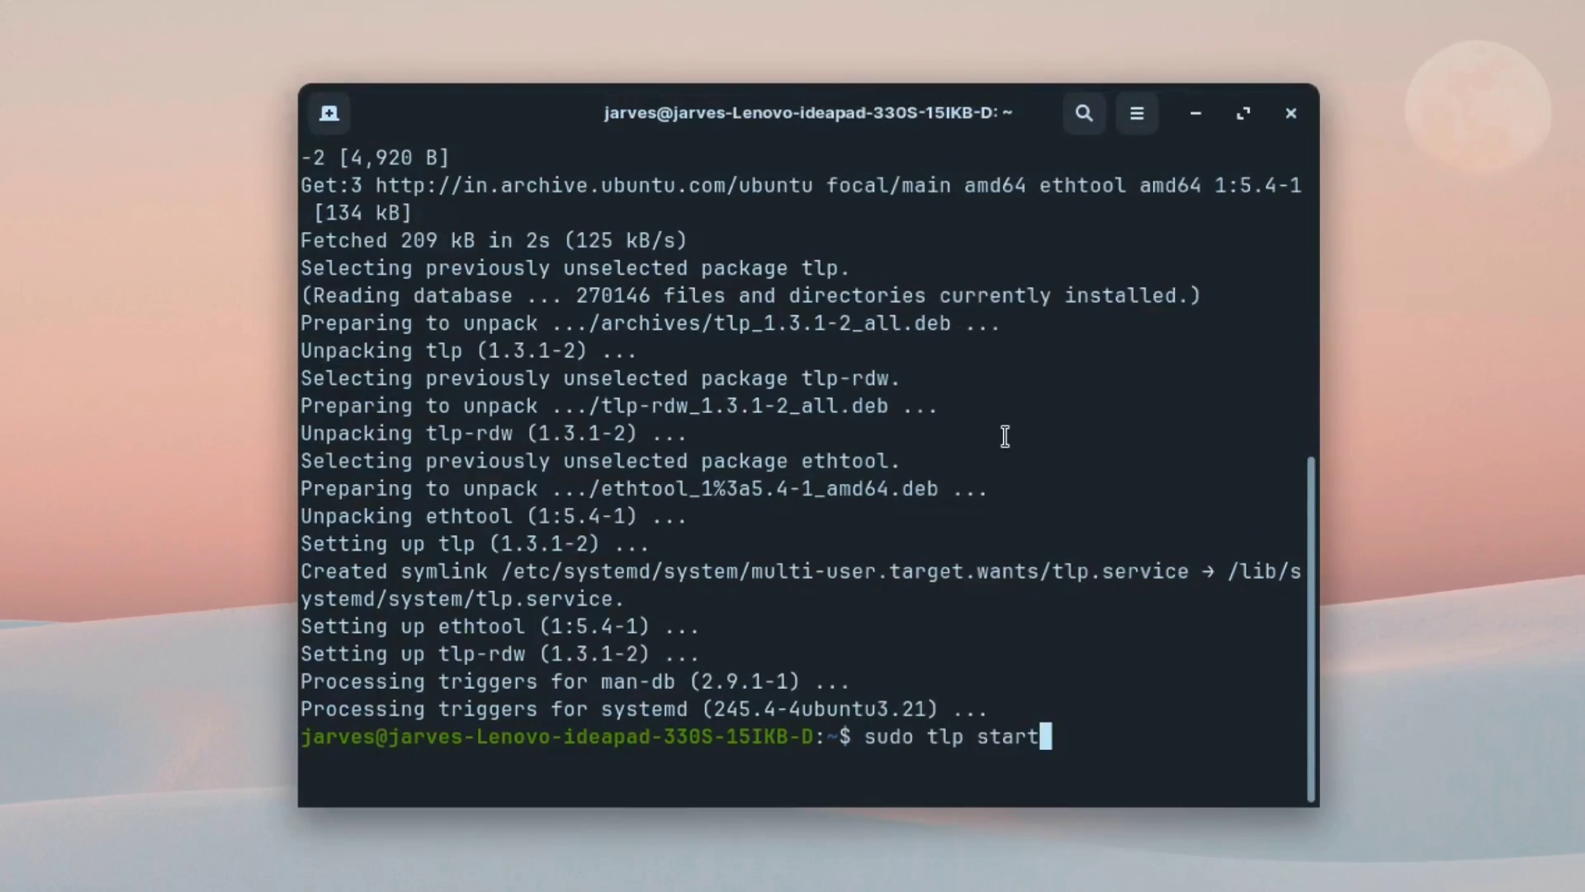
key("Return")
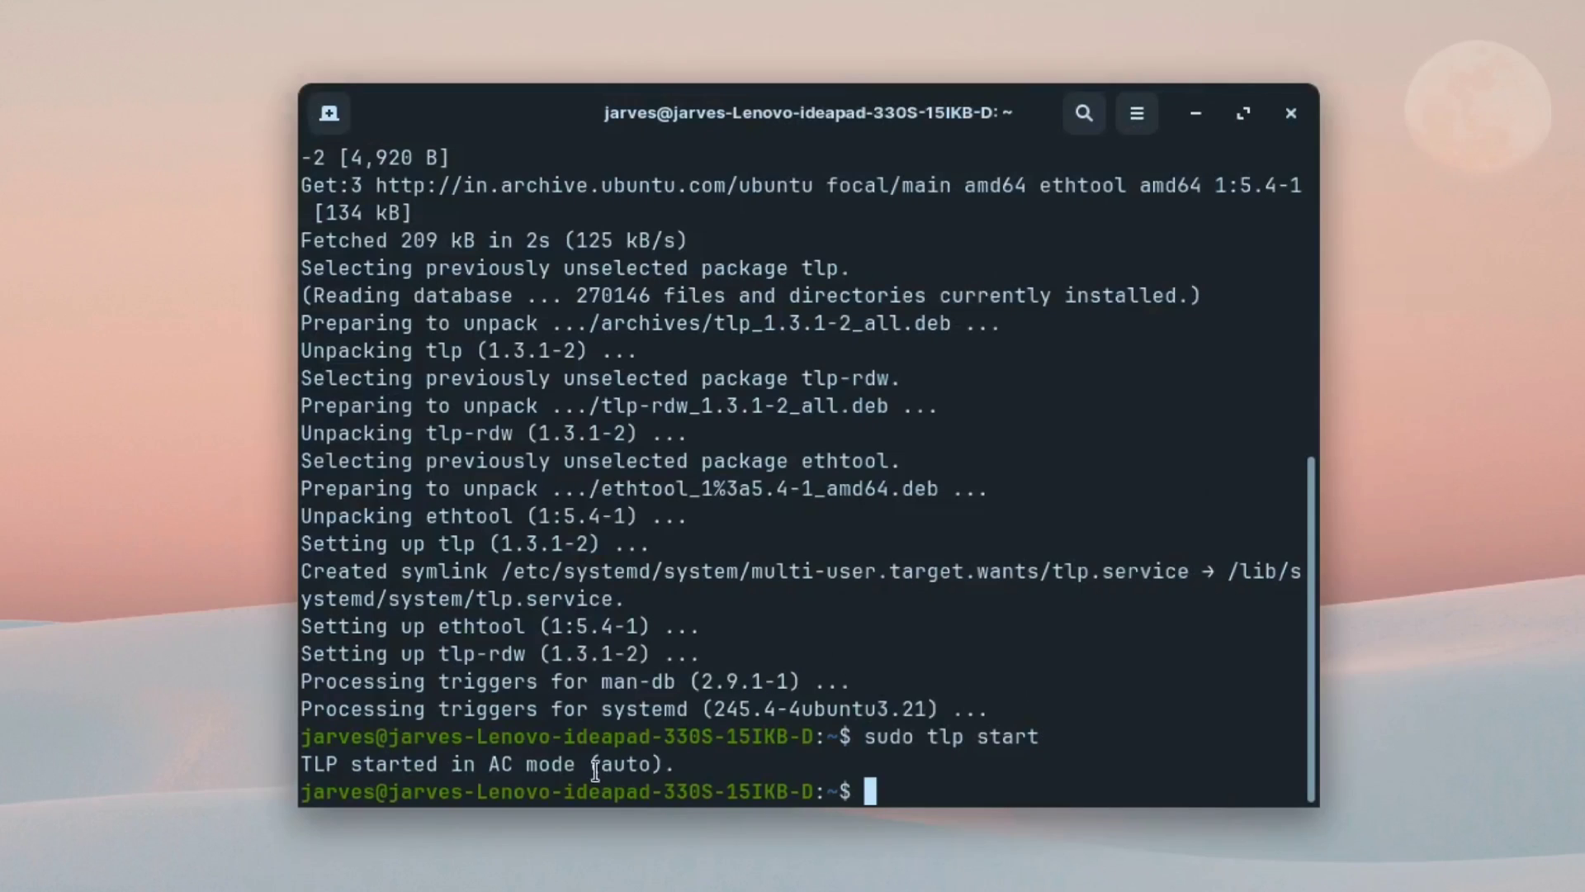
triple_click(498, 762)
left_click(662, 764)
Step: Check 'tlp-stat -s' shows State and RDW state enabled, then clear the terminal
type("tlp-stat -s")
key("Return")
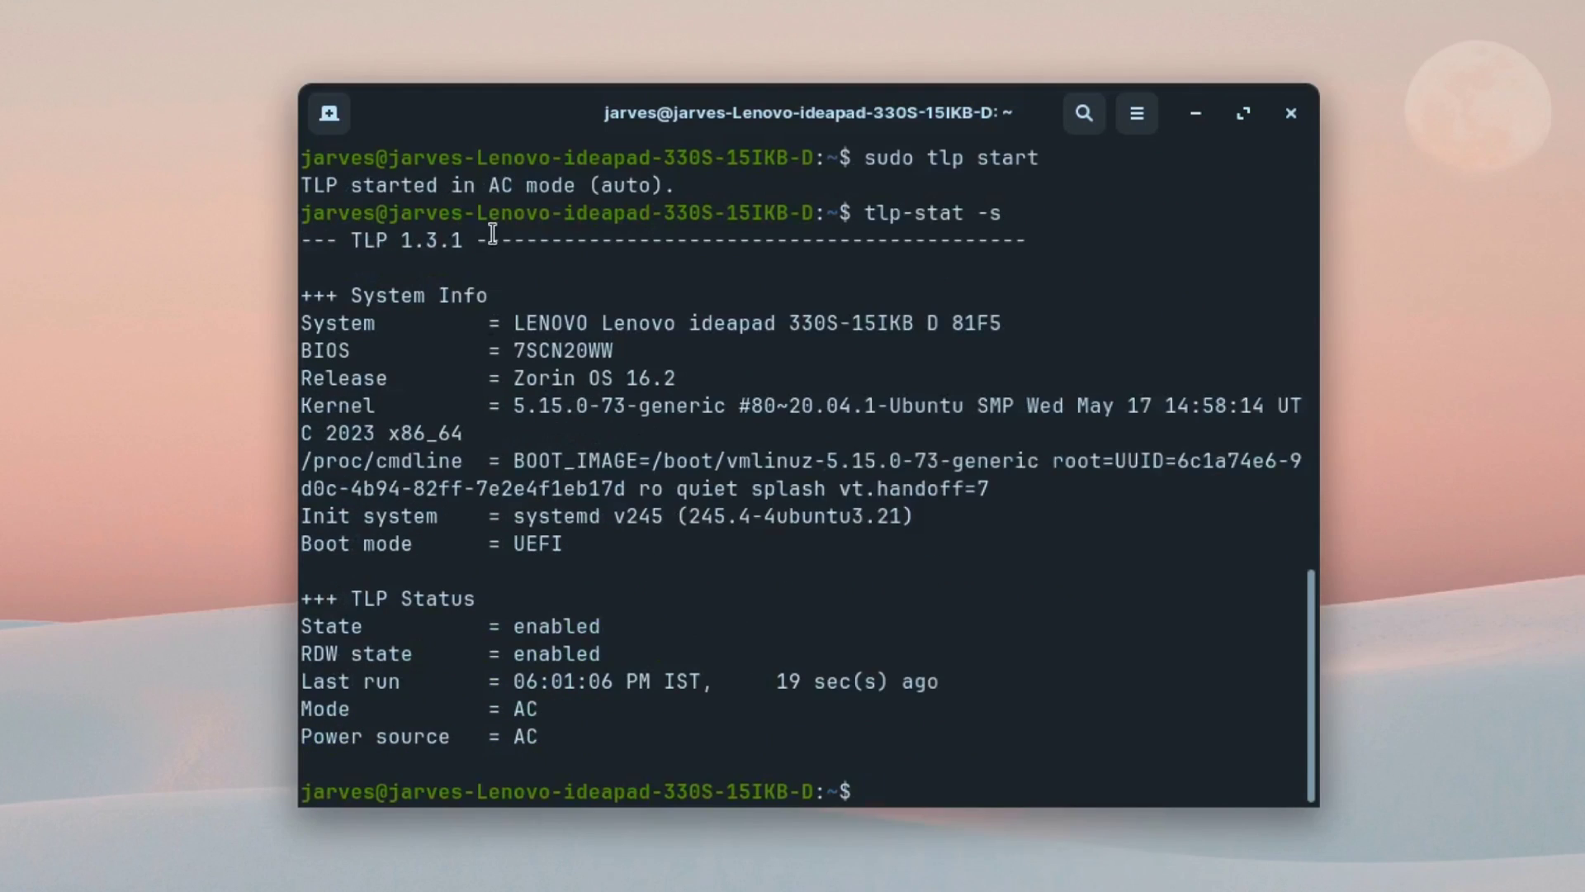
left_click_drag(302, 294, 488, 319)
left_click(488, 319)
left_click_drag(302, 626, 619, 630)
left_click(304, 658)
left_click_drag(305, 657, 801, 614)
left_click(564, 681)
type("clea")
type("r")
key("Return")
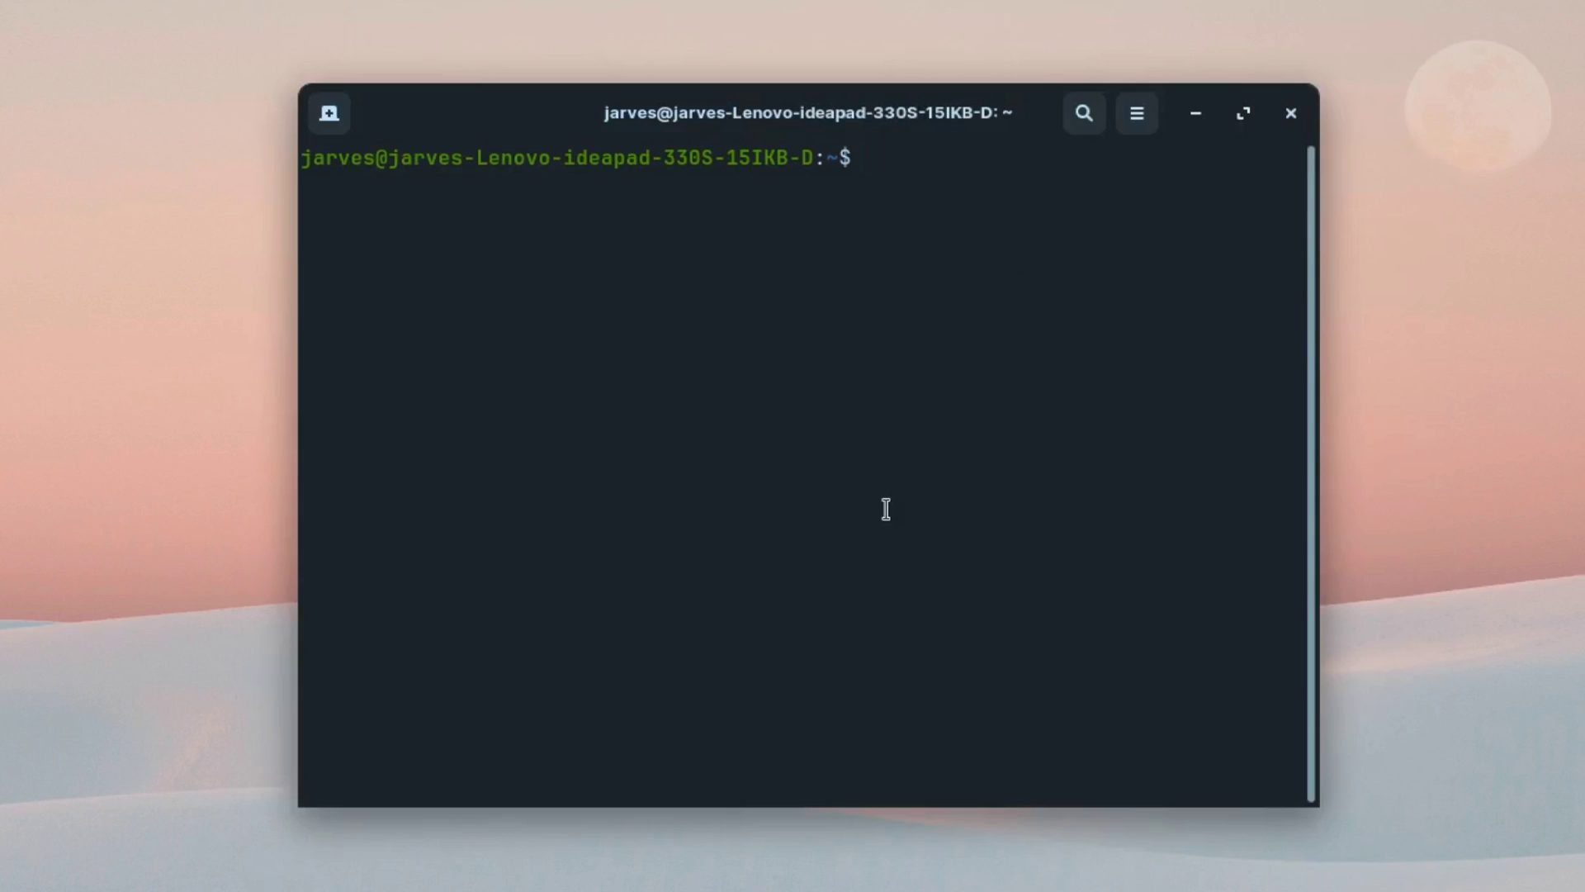
Step: Run 'sudo apt install neofetch' and confirm installing neofetch with chafa and gsfonts
type("sudo apt install neofetch")
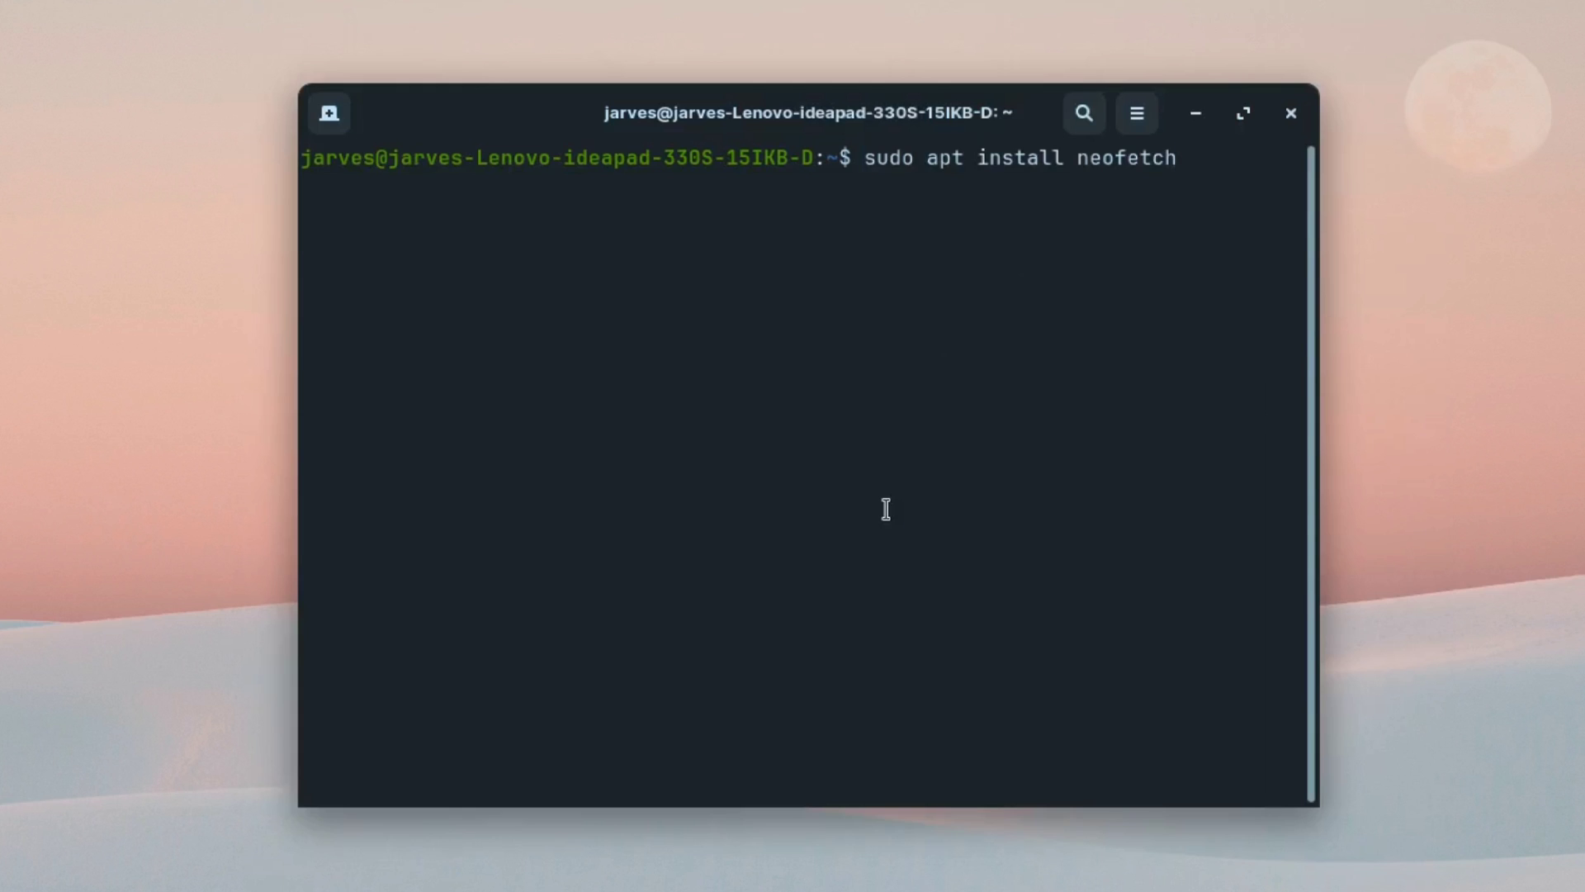
key("Return")
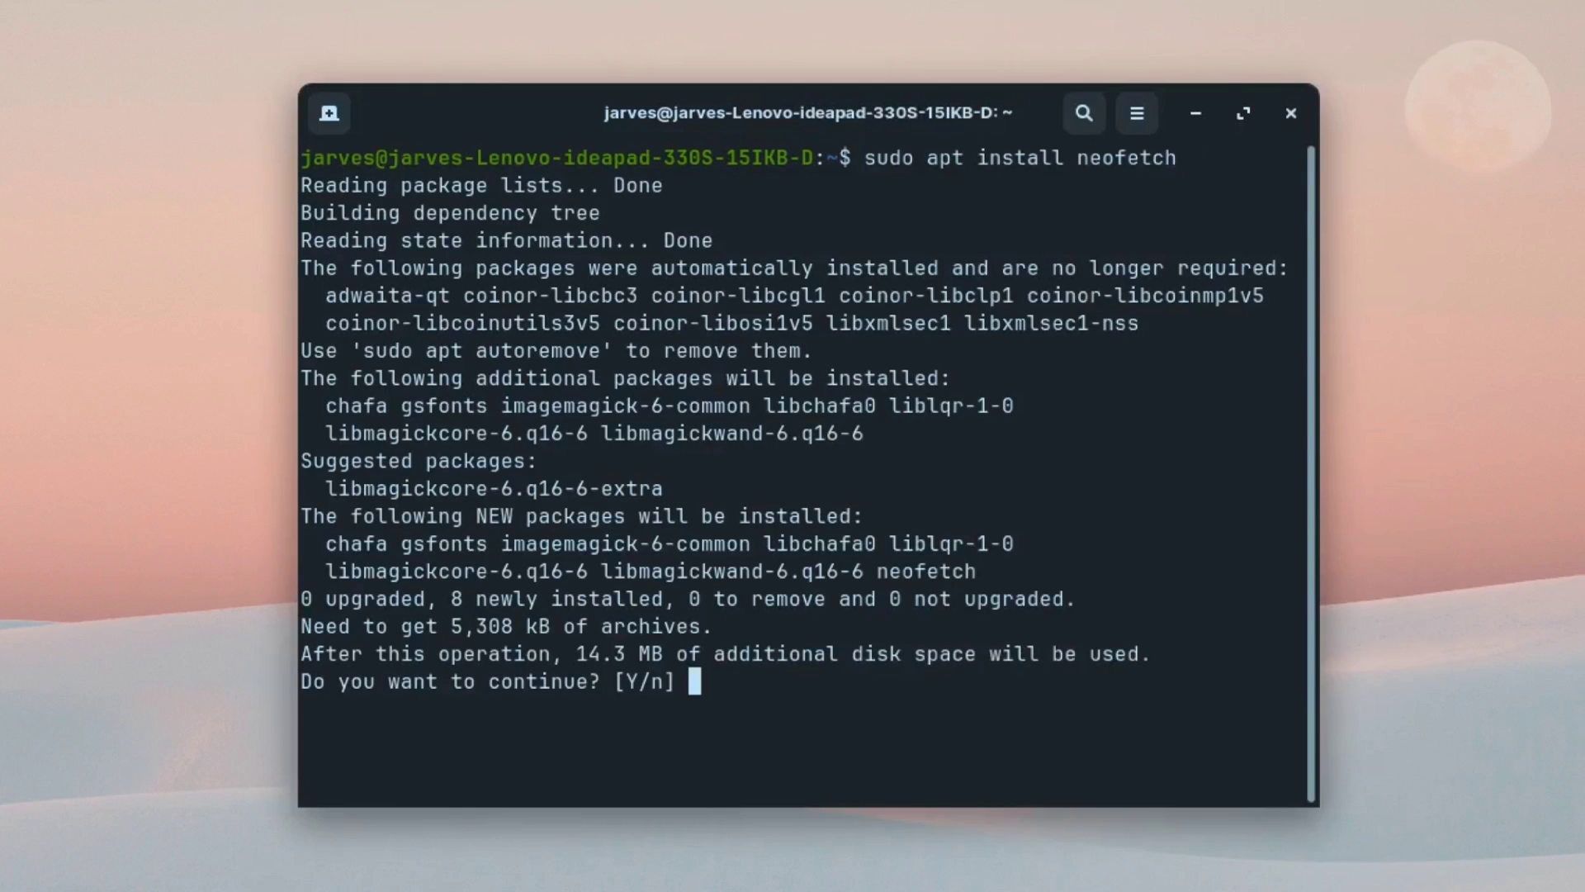
key("Return")
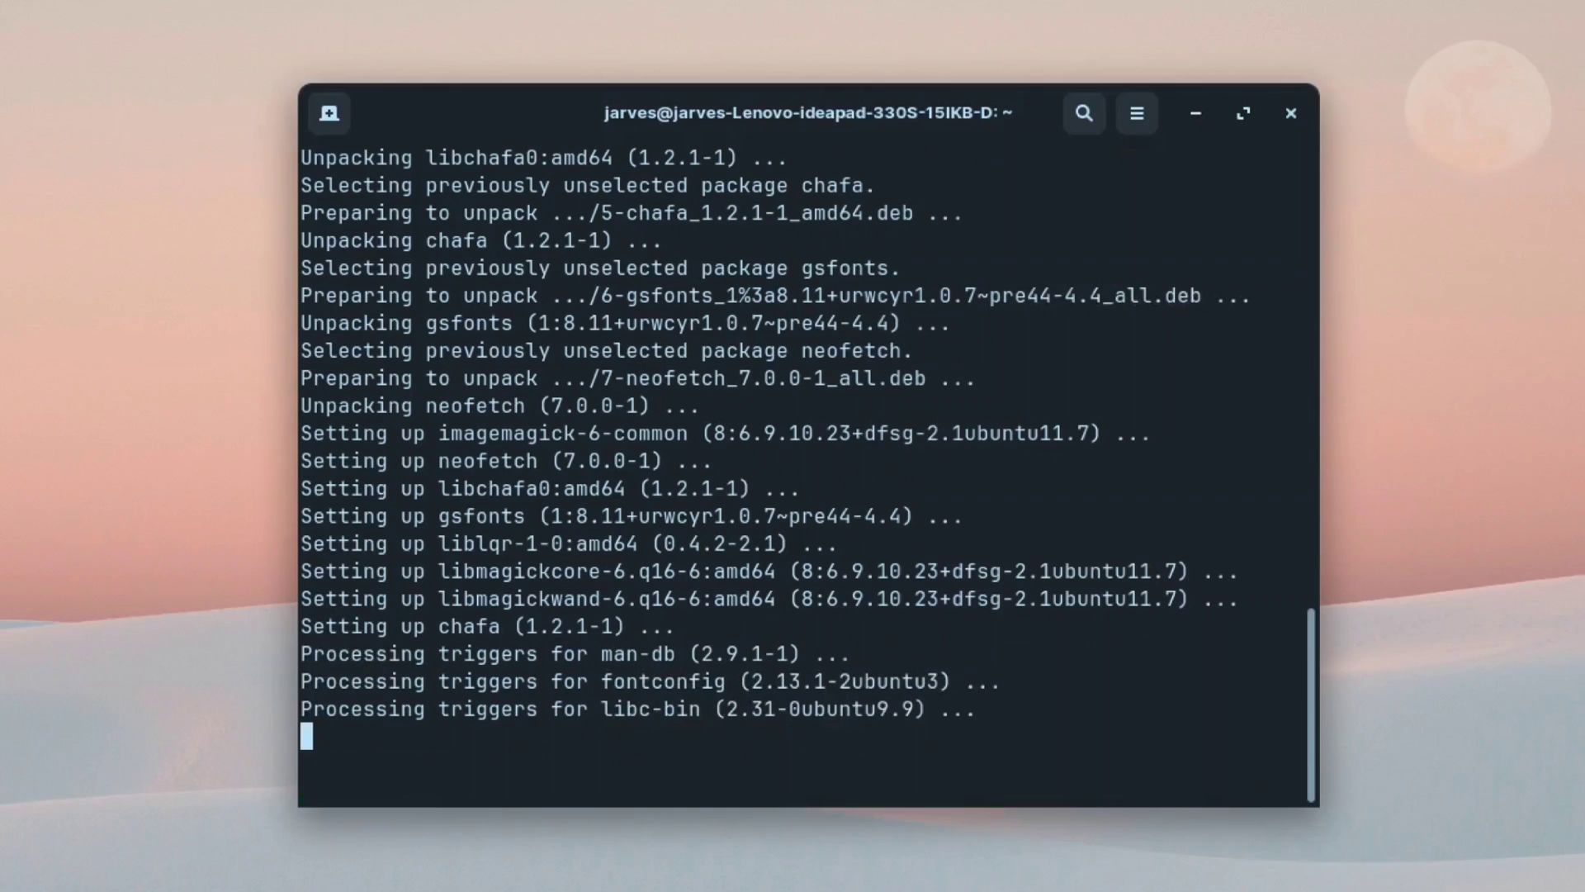
Step: Run neofetch, maximize the terminal, clear it, and rerun neofetch full-screen
type("ne")
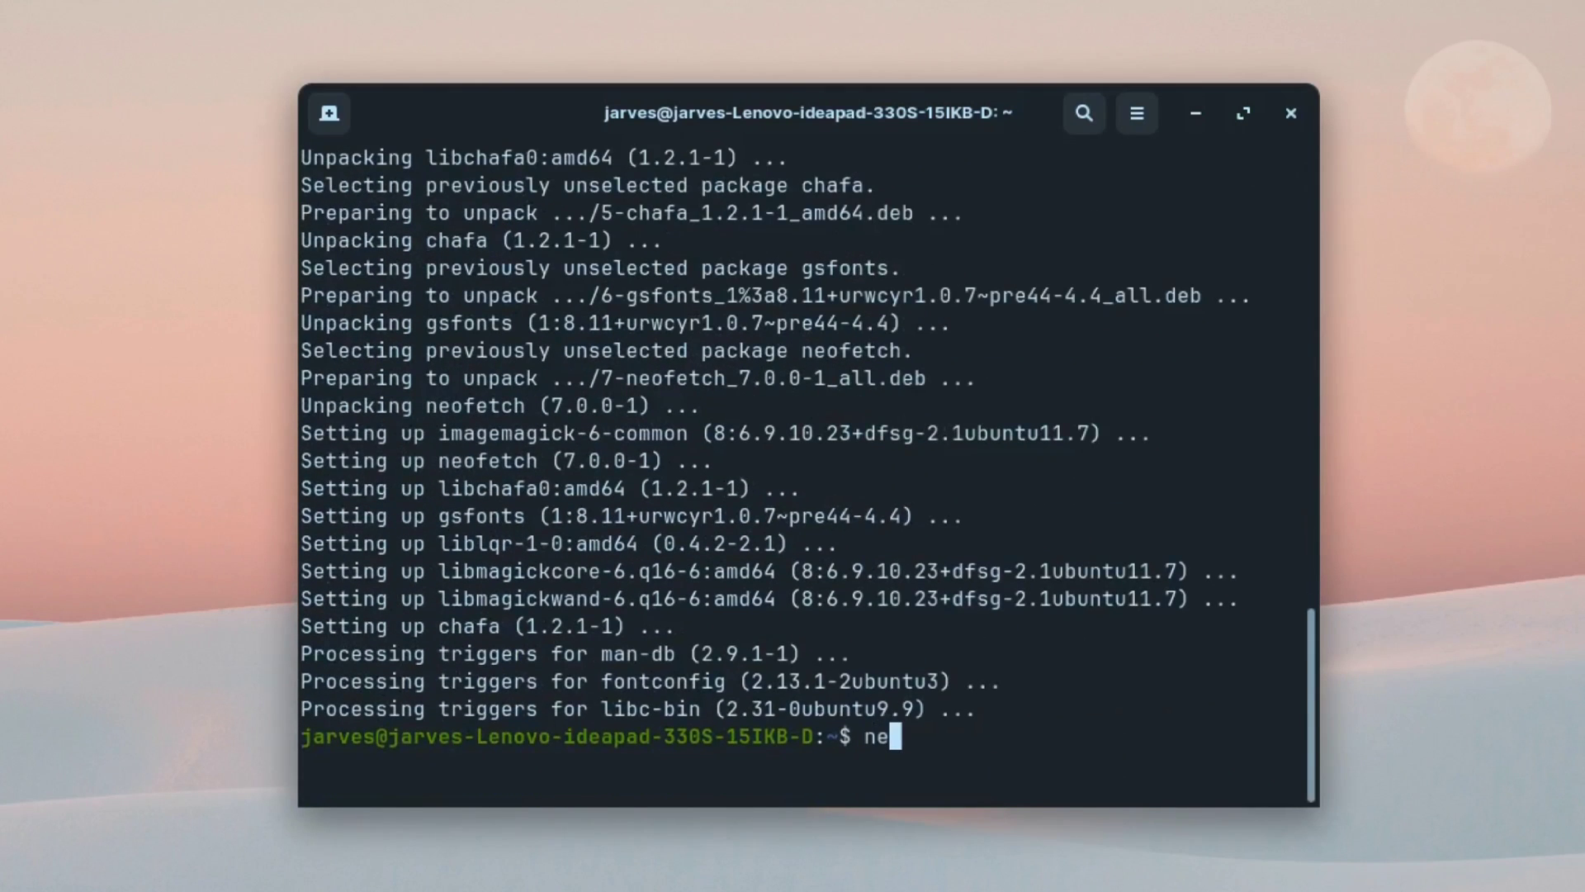
type("ofet")
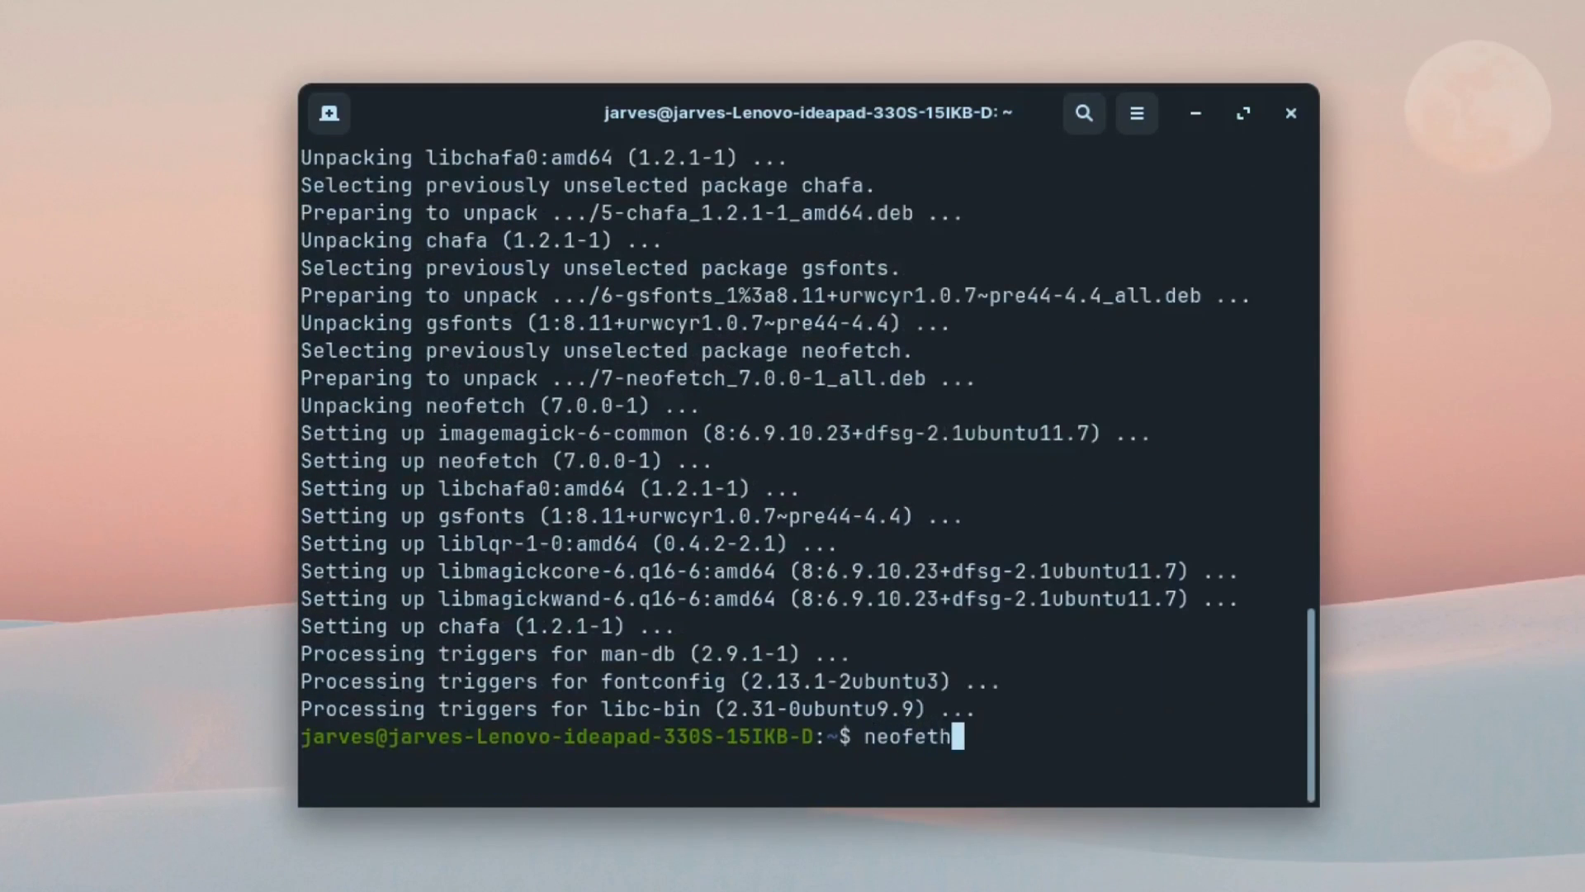
type("ch")
key("Return")
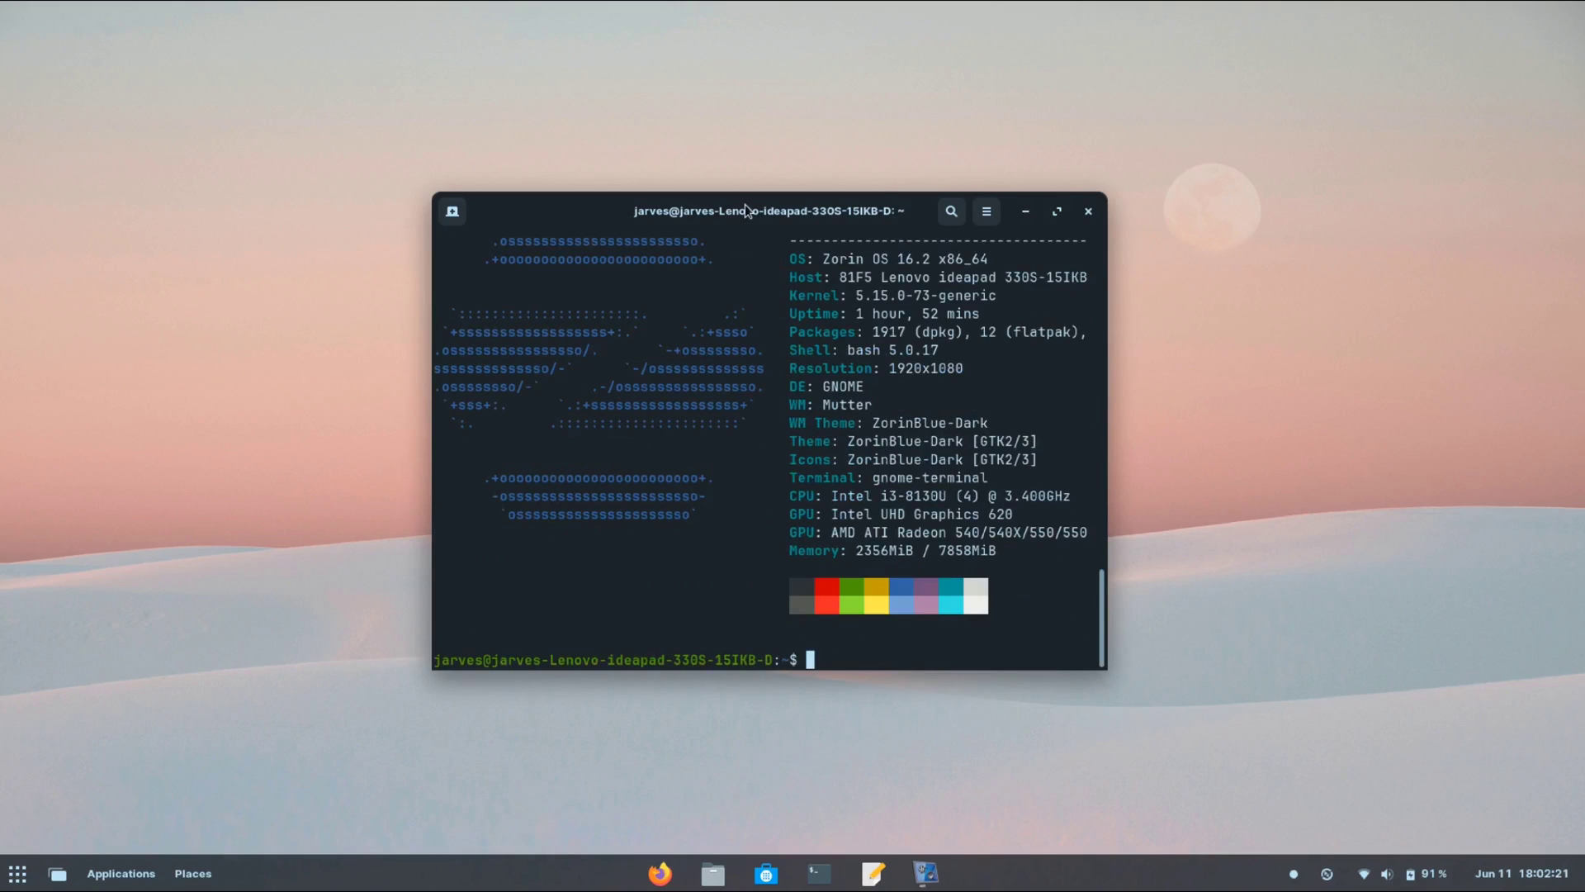
double_click(745, 210)
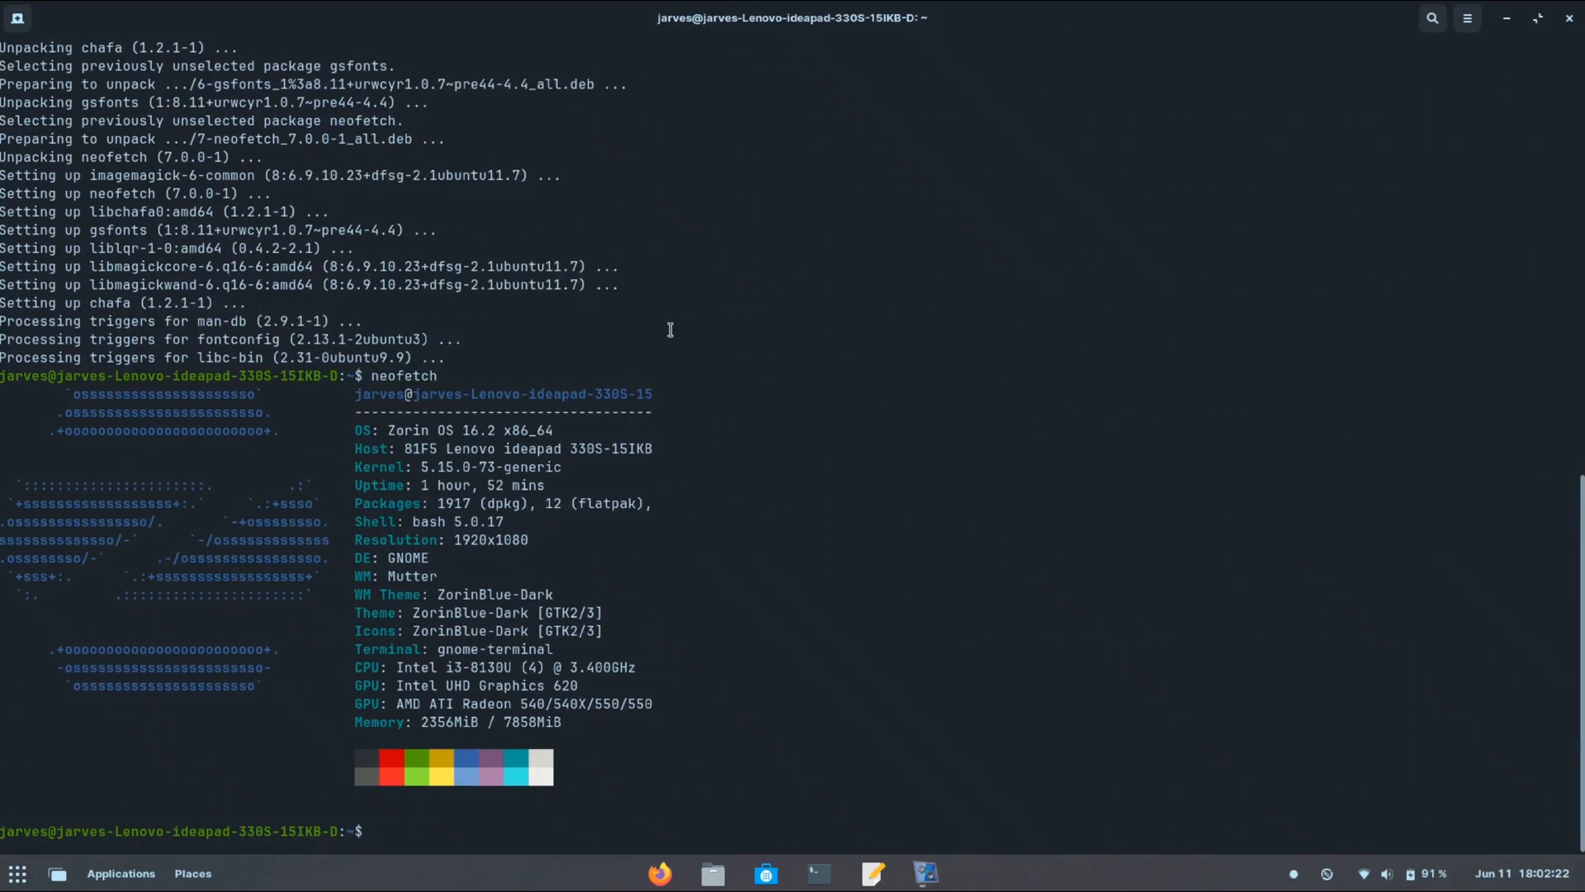
type("clear")
key("Return")
key("Up")
key("Up")
key("Return")
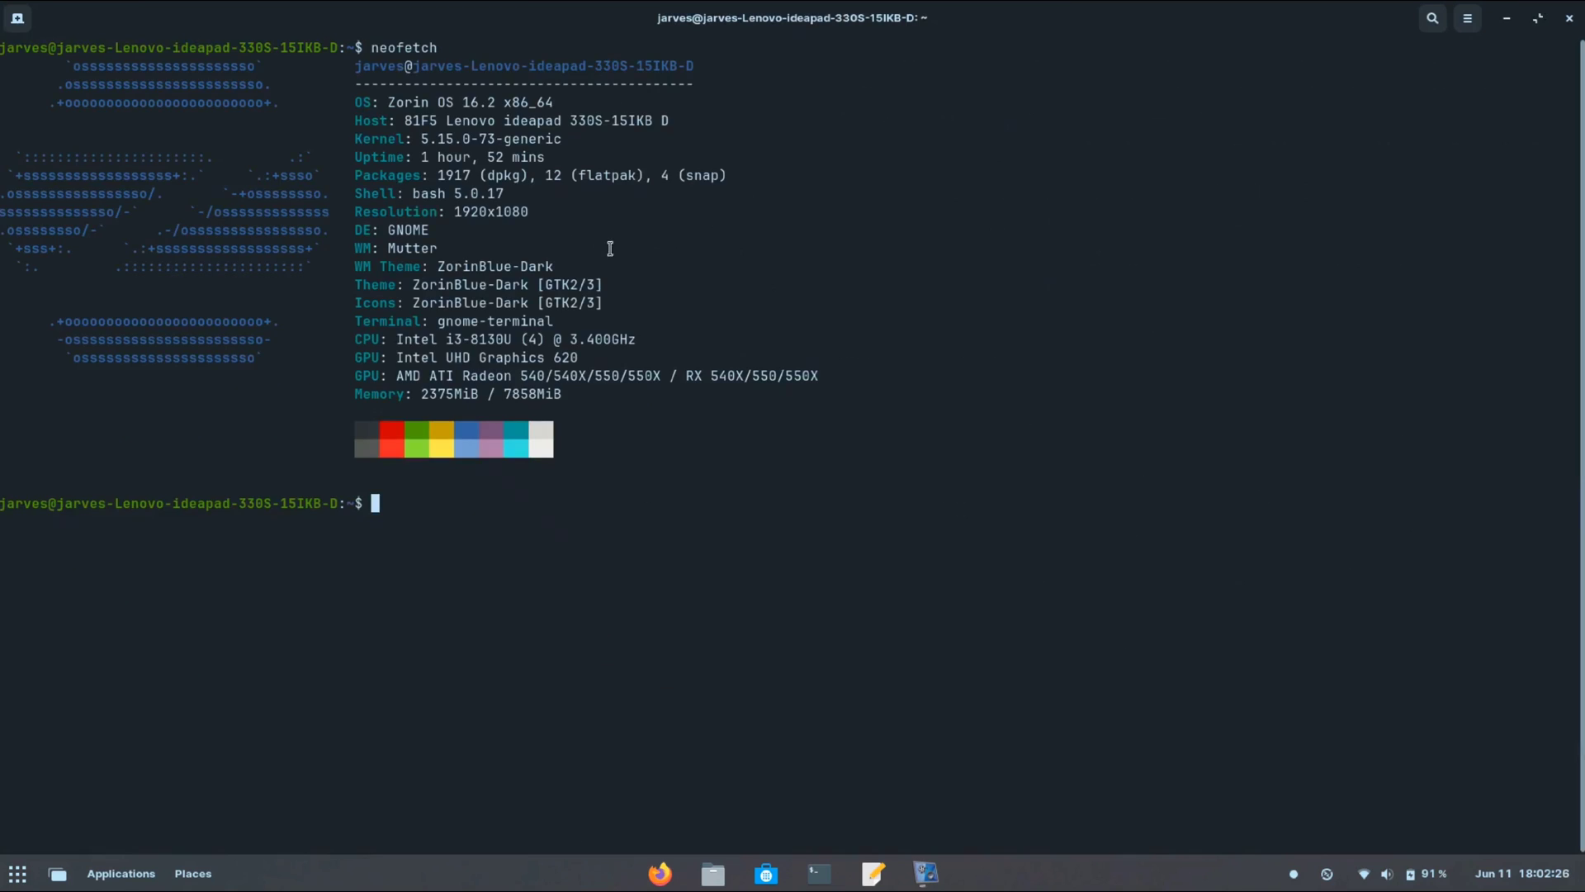
Step: Review the neofetch Host, Kernel, Uptime, CPU, GPU and Memory lines
left_click_drag(31, 79, 256, 386)
left_click(256, 391)
left_click_drag(354, 121, 496, 158)
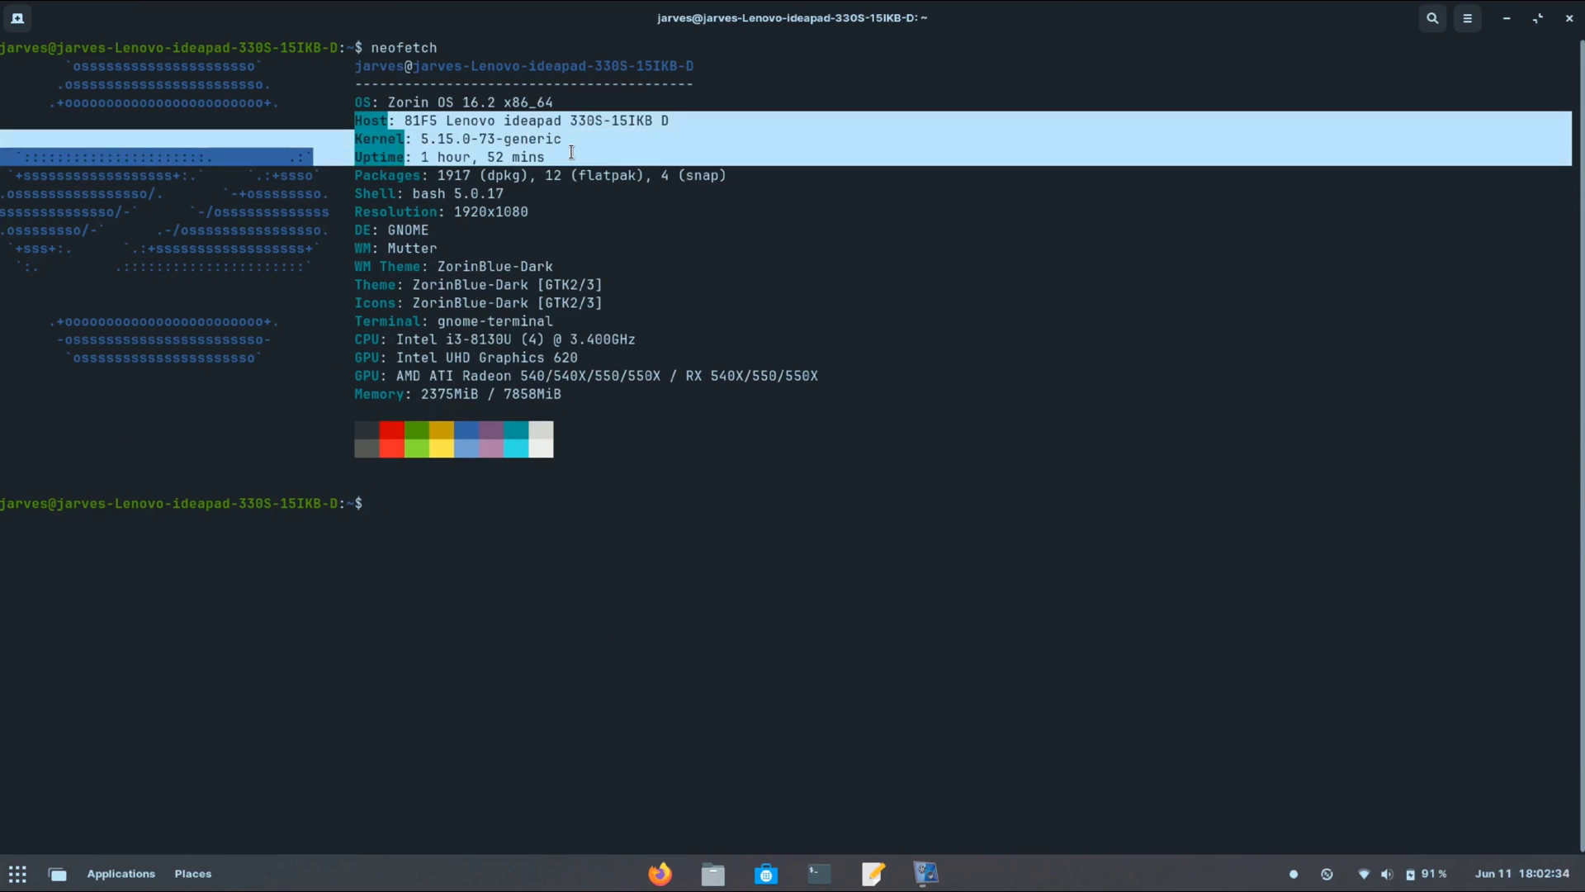
left_click(518, 244)
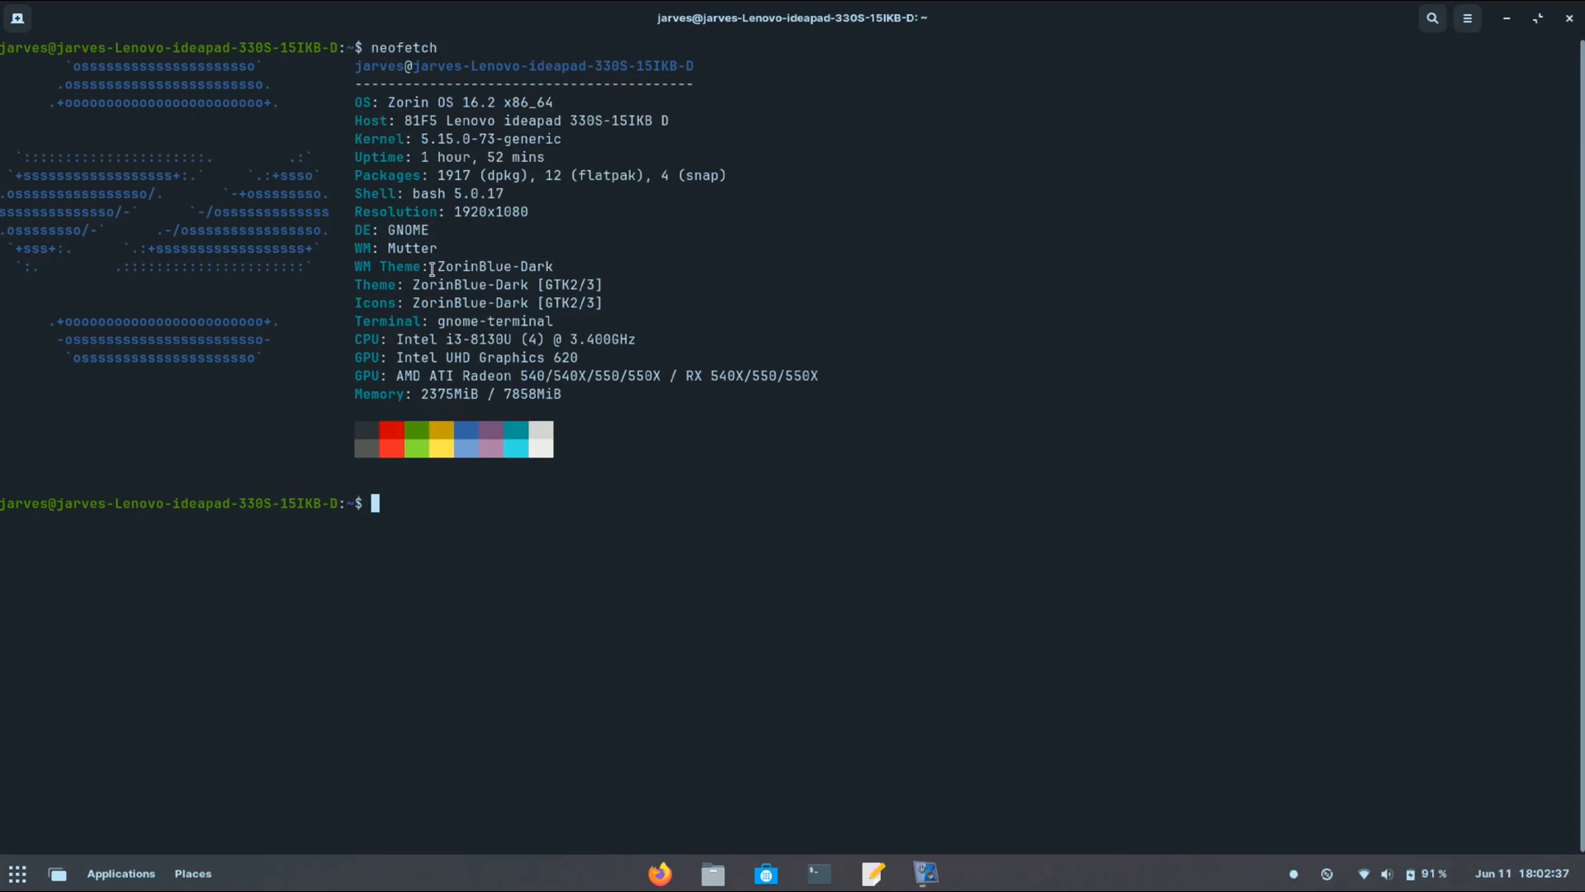
left_click_drag(397, 343, 667, 404)
left_click(668, 403)
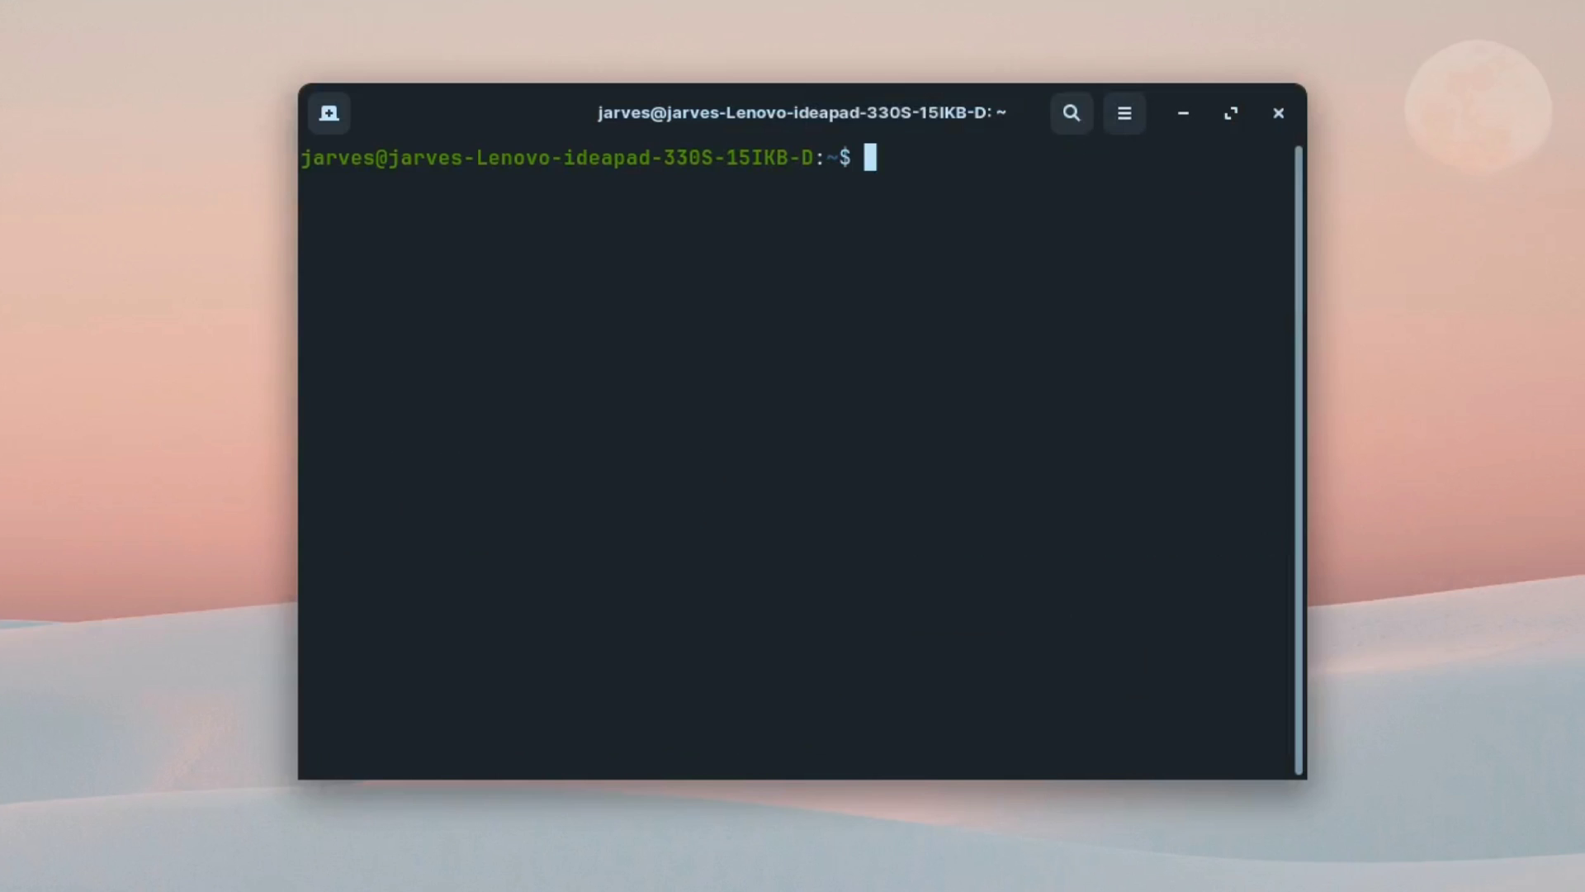
Step: Install Stacer 1.1.0-3 with 'sudo apt install stacer' and confirm
type("sudo apt install stacer")
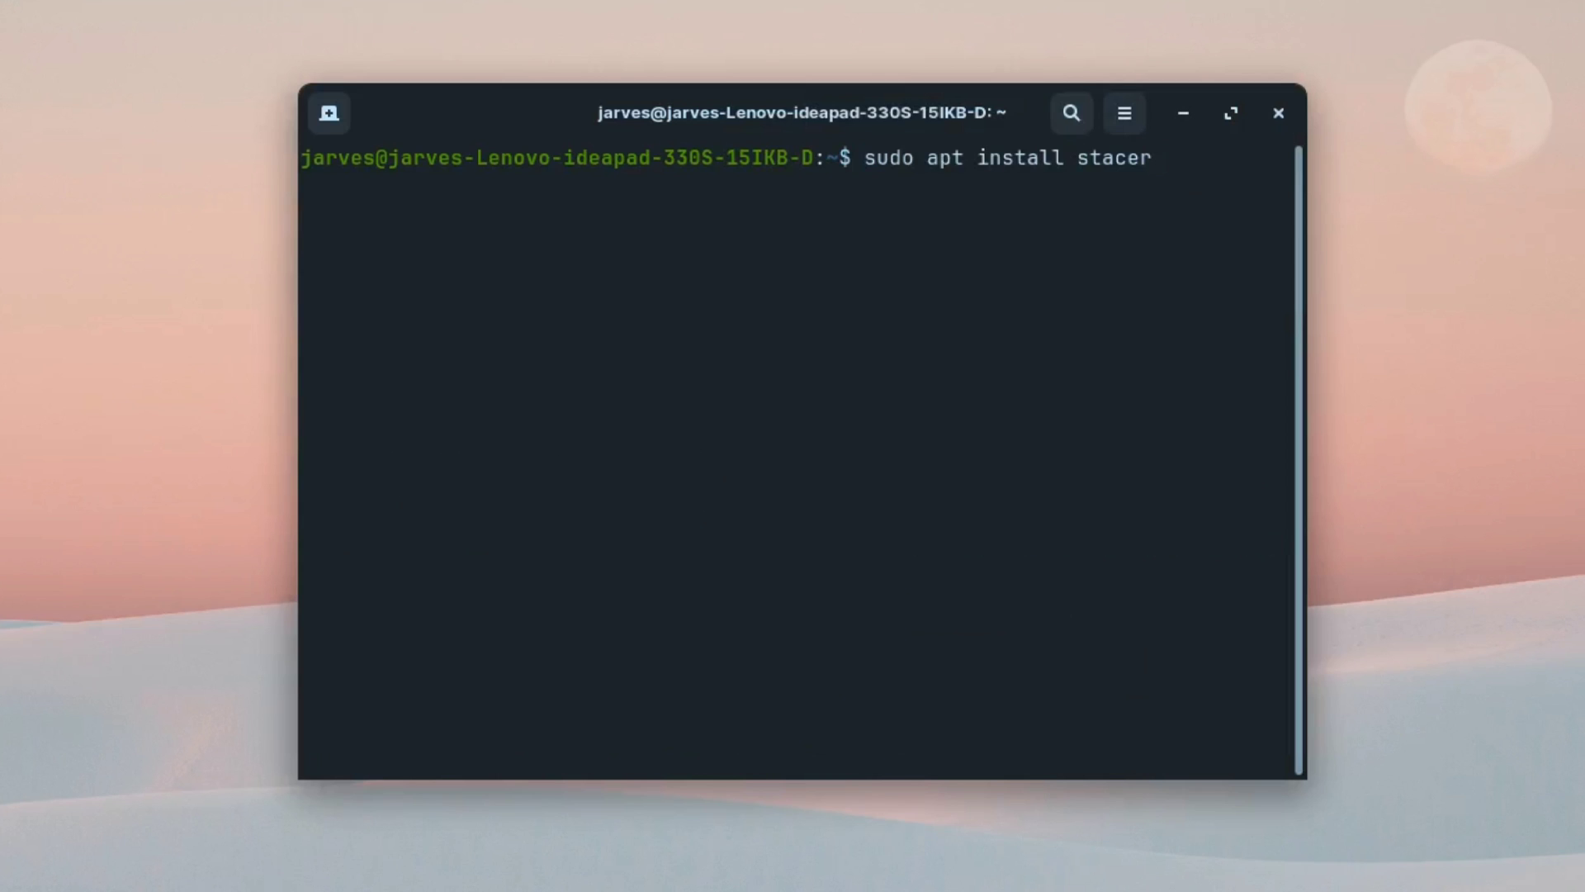
double_click(1118, 161)
left_click(963, 301)
key("Return")
key("Return")
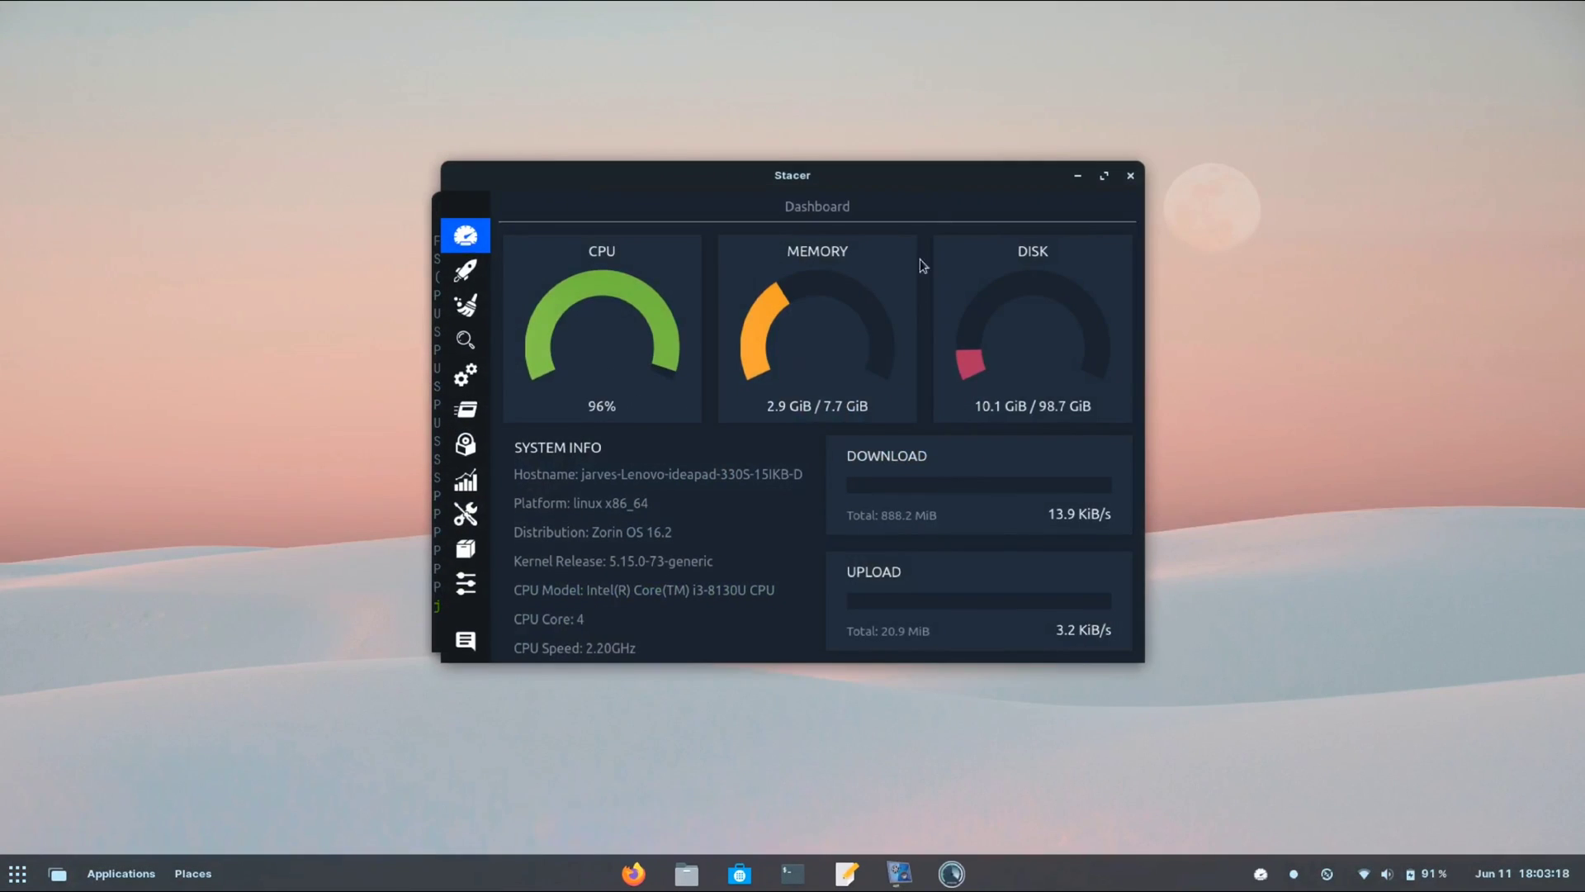
Step: Maximize Stacer and move from Startup Apps to the System Cleaner page
double_click(900, 181)
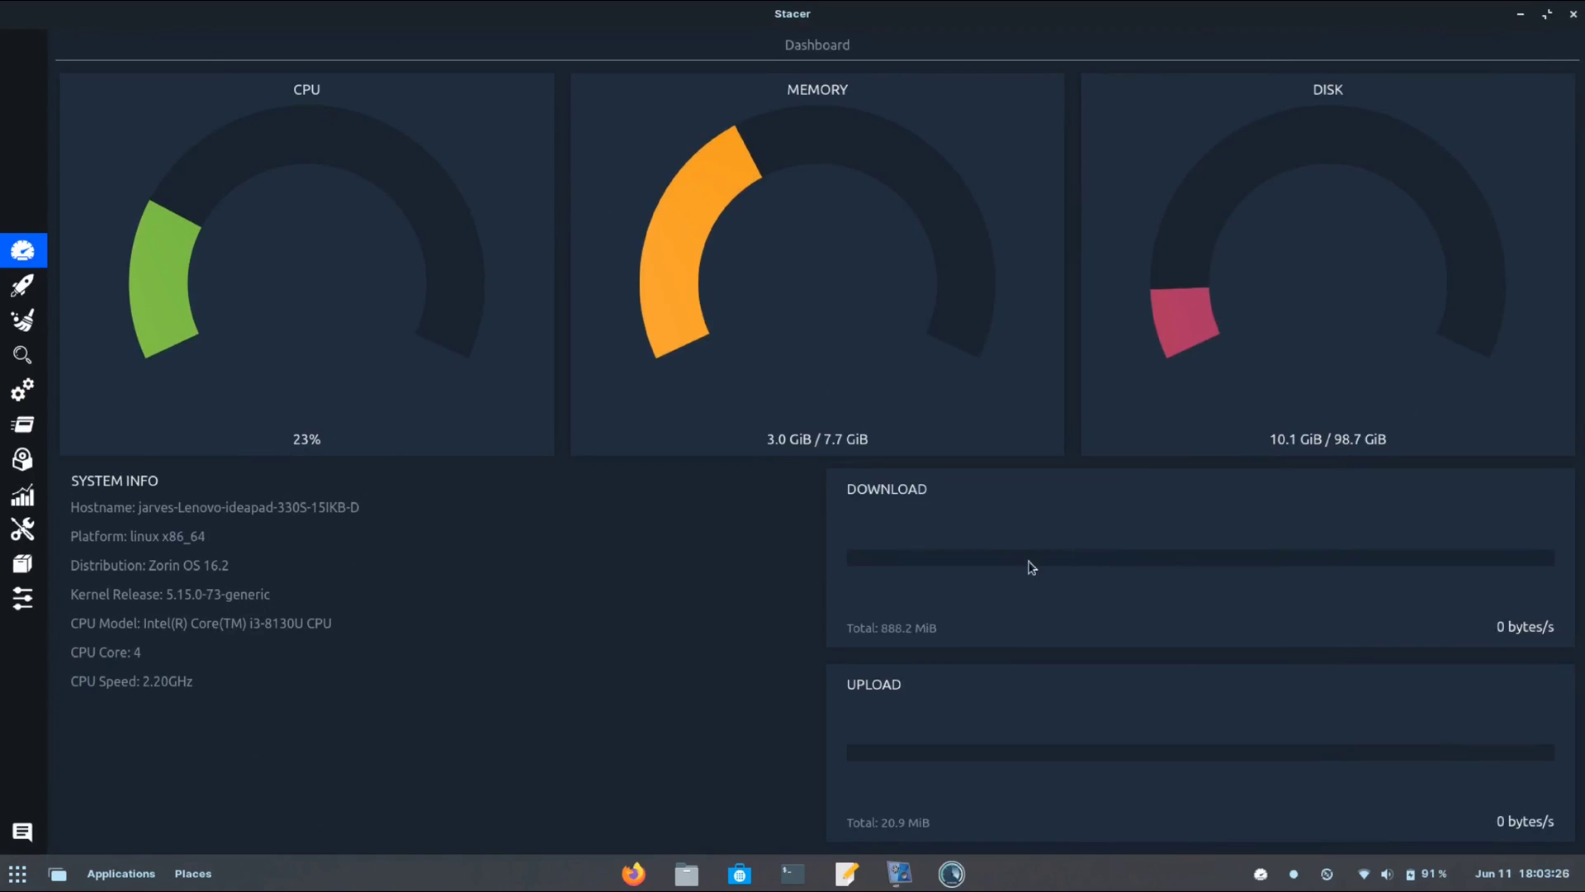
left_click(16, 280)
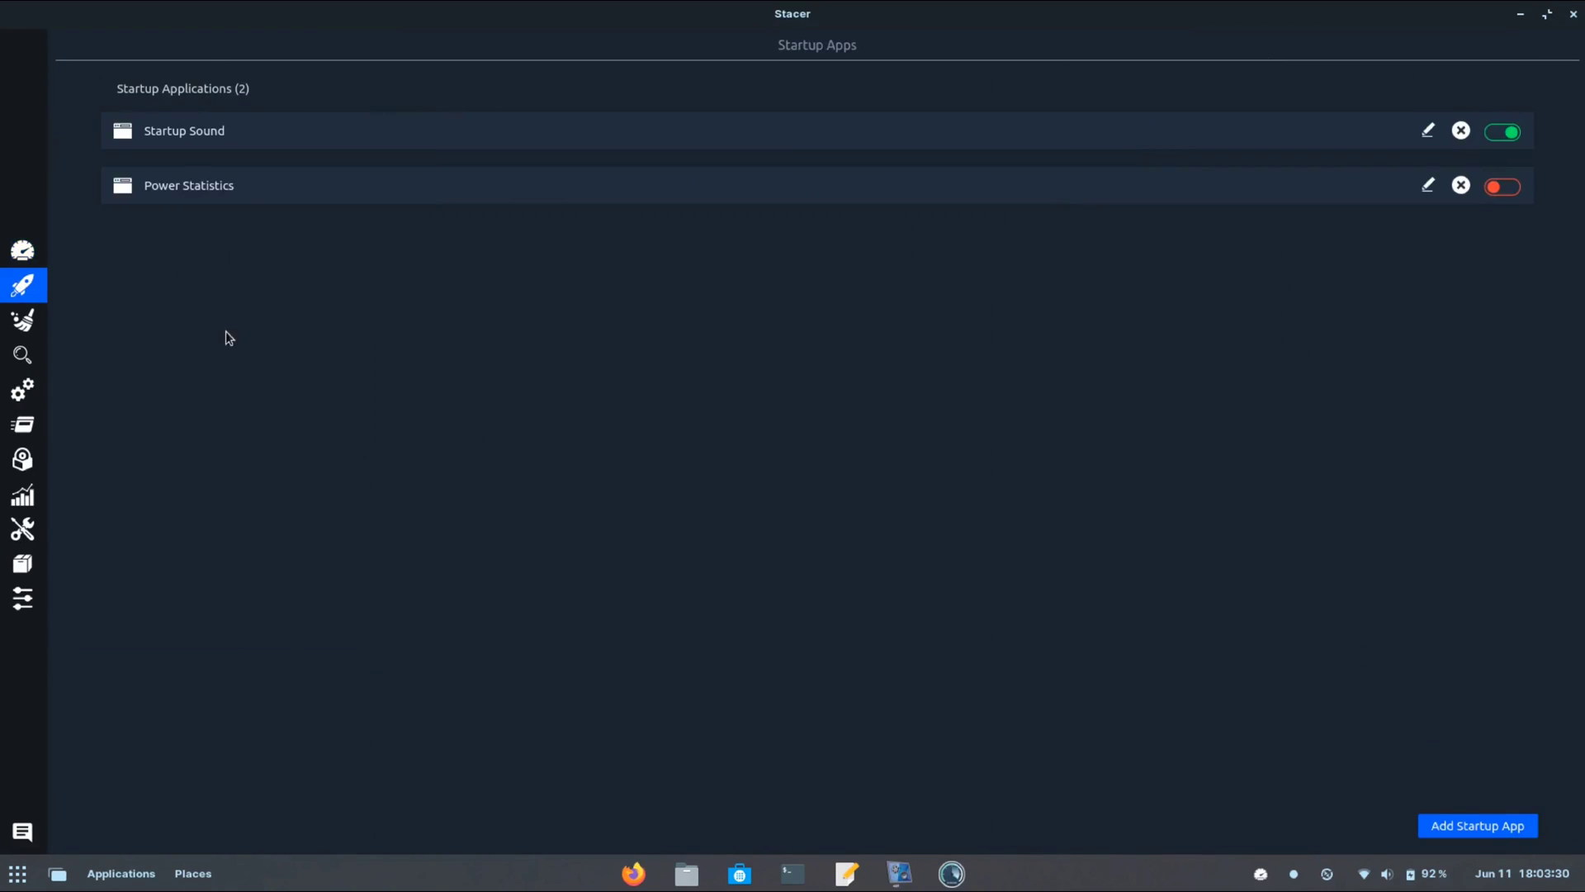
left_click(22, 319)
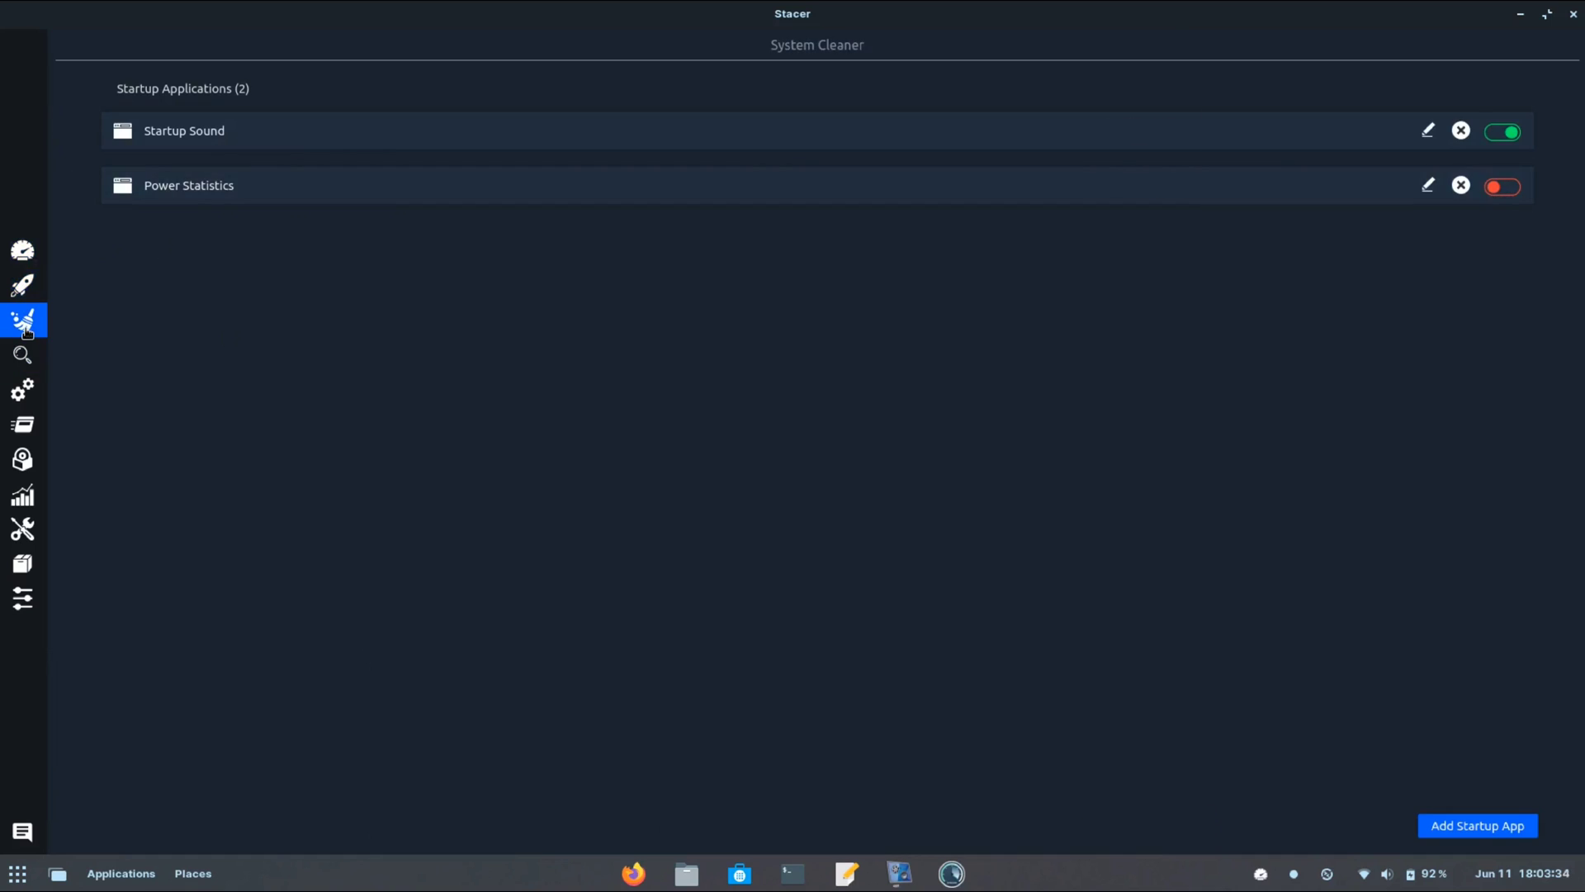
Step: Scan Package Caches and Crash Reports, then clean 149.2 MiB, authenticating with the password
left_click(570, 435)
left_click(690, 435)
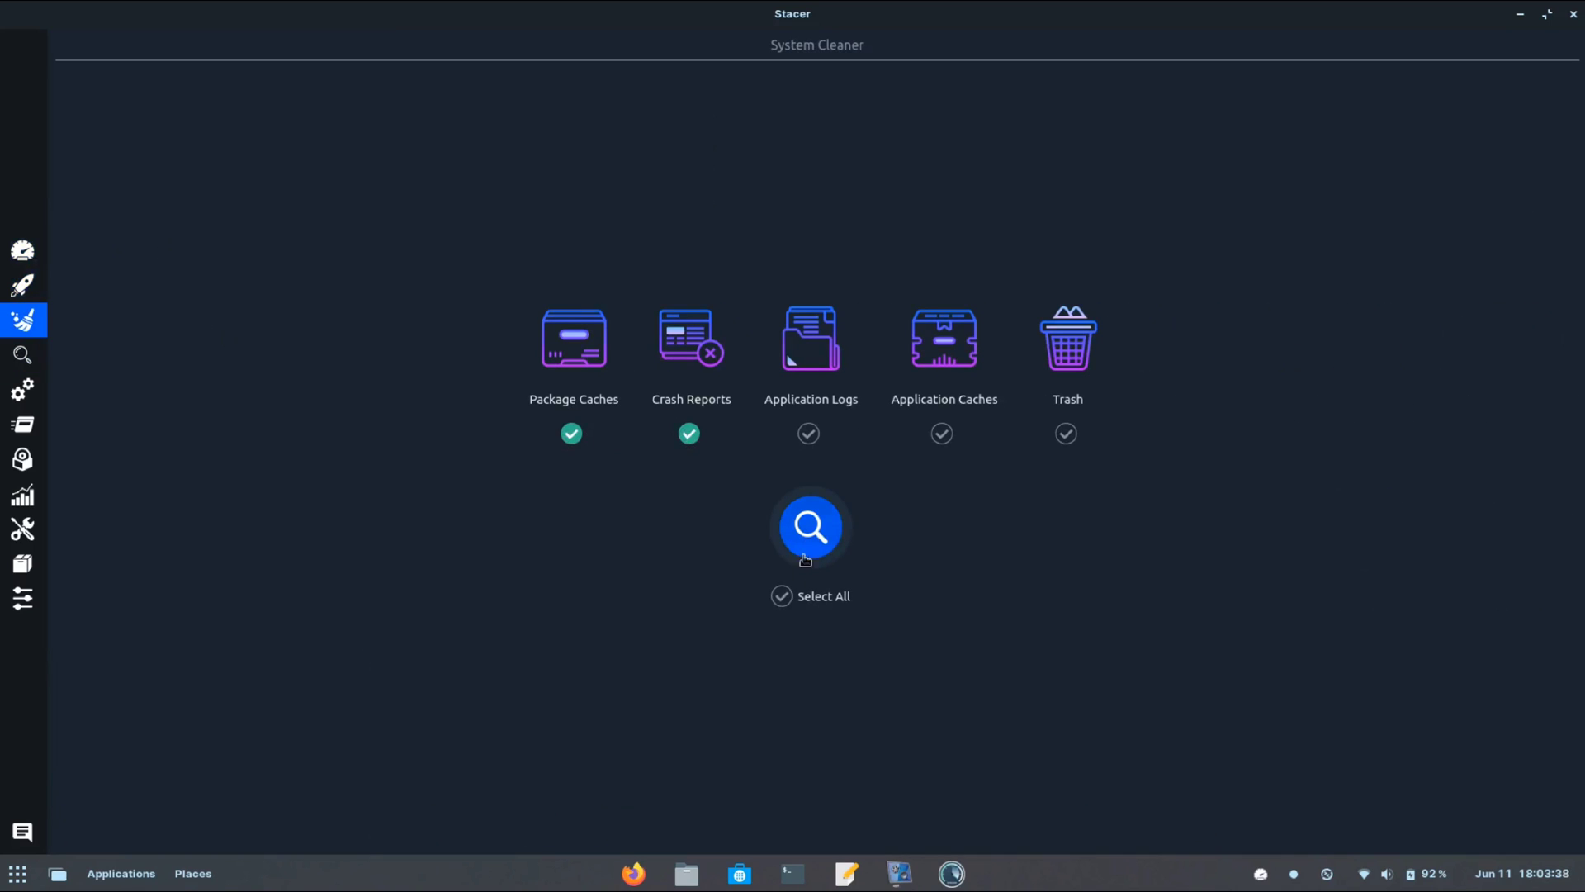
left_click(809, 528)
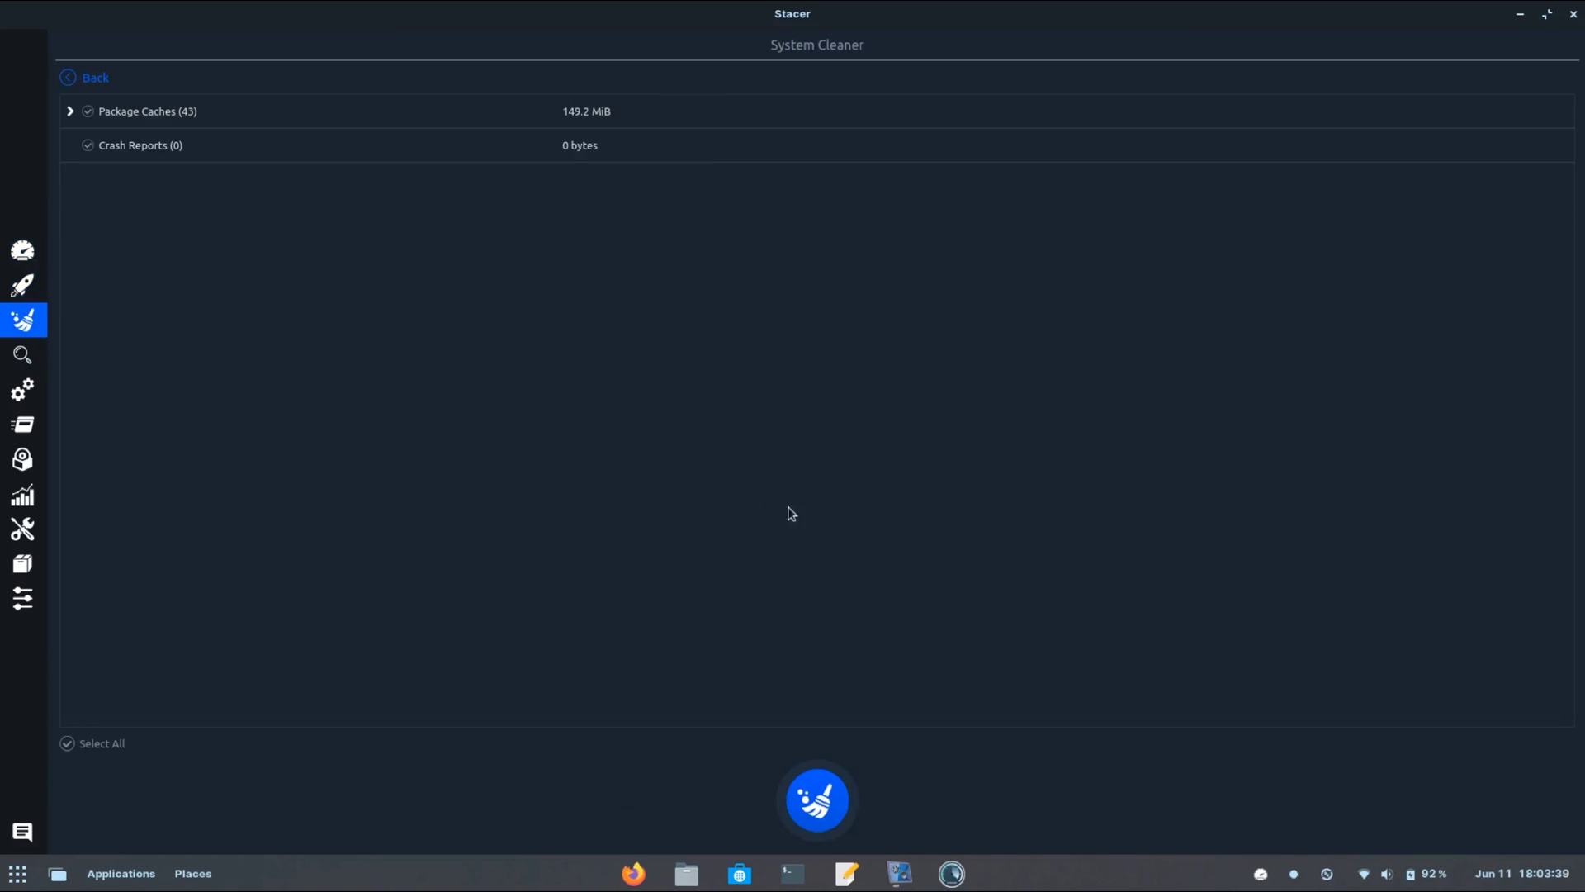
left_click(817, 800)
type("****")
key("Return")
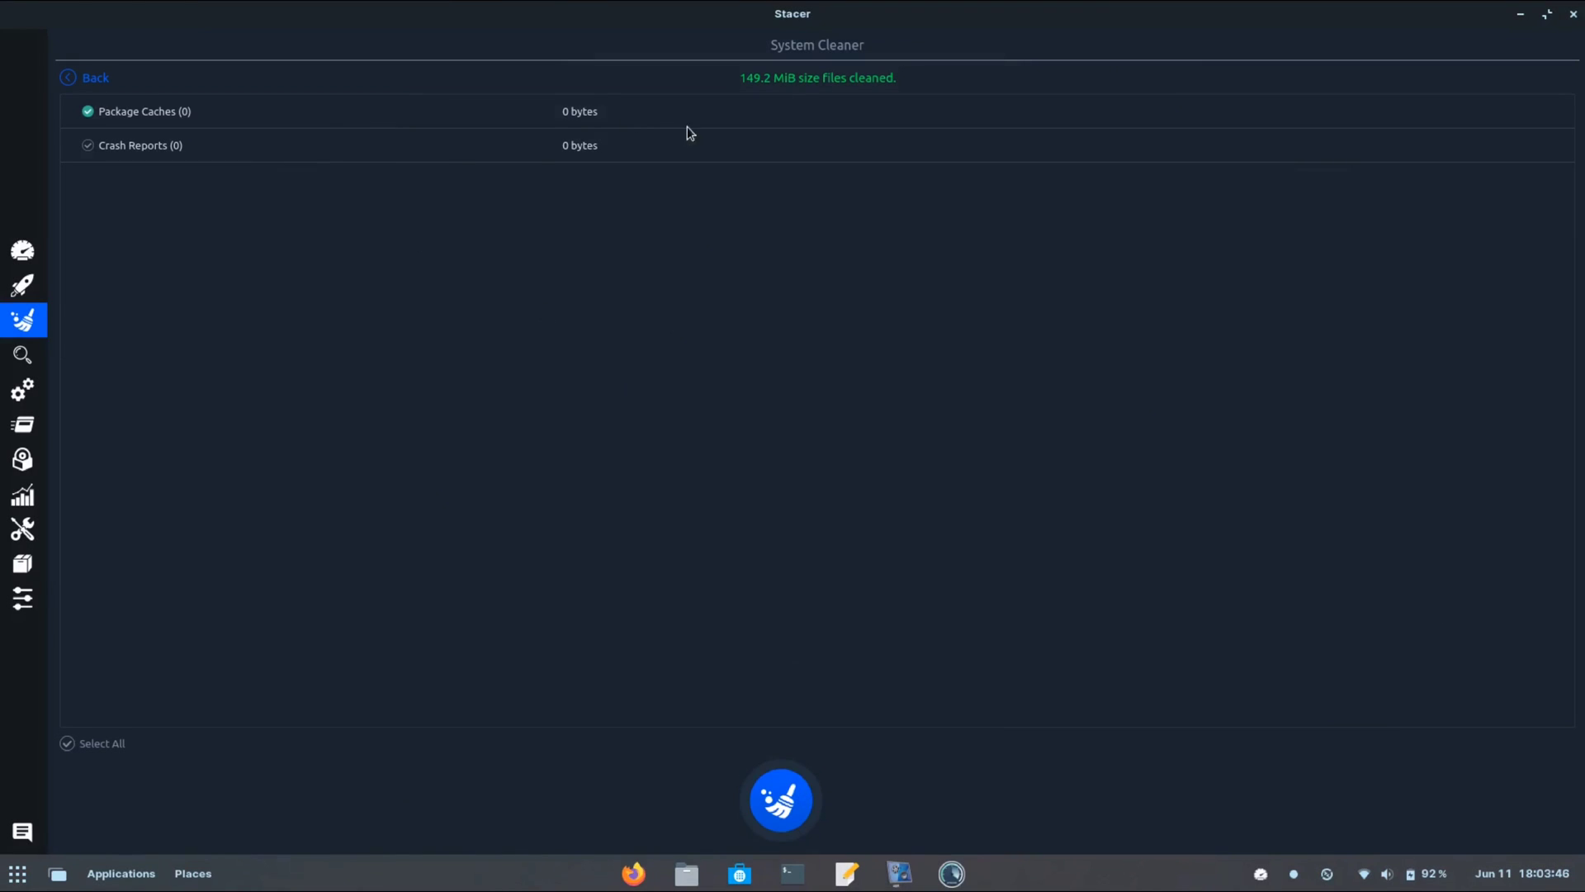
Step: Browse Stacer's Search, Services and Processes pages
left_click(22, 354)
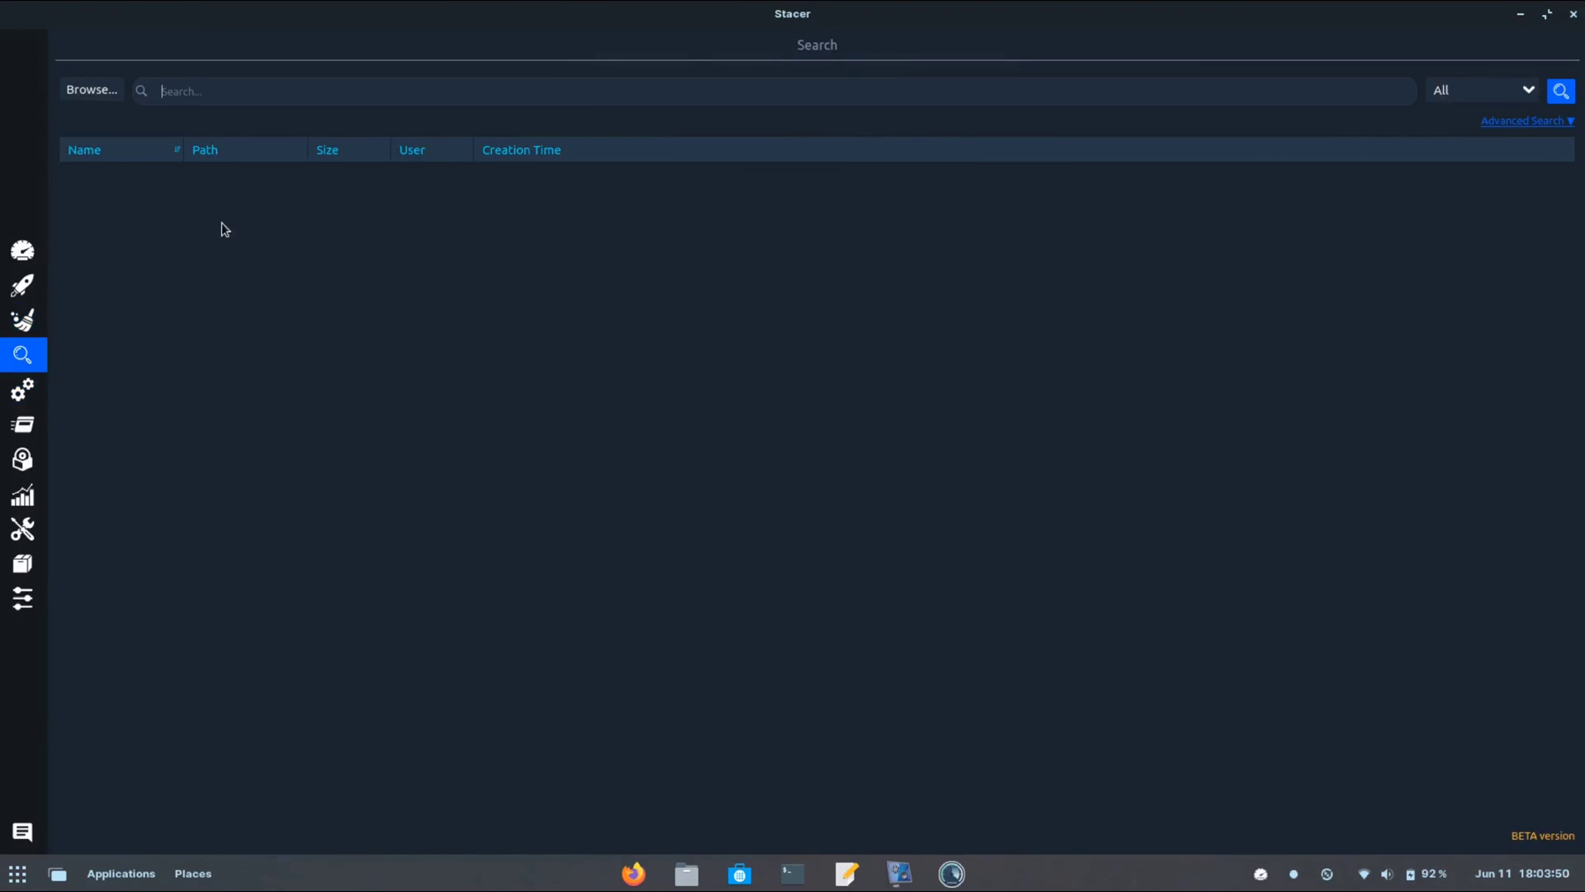
left_click(22, 389)
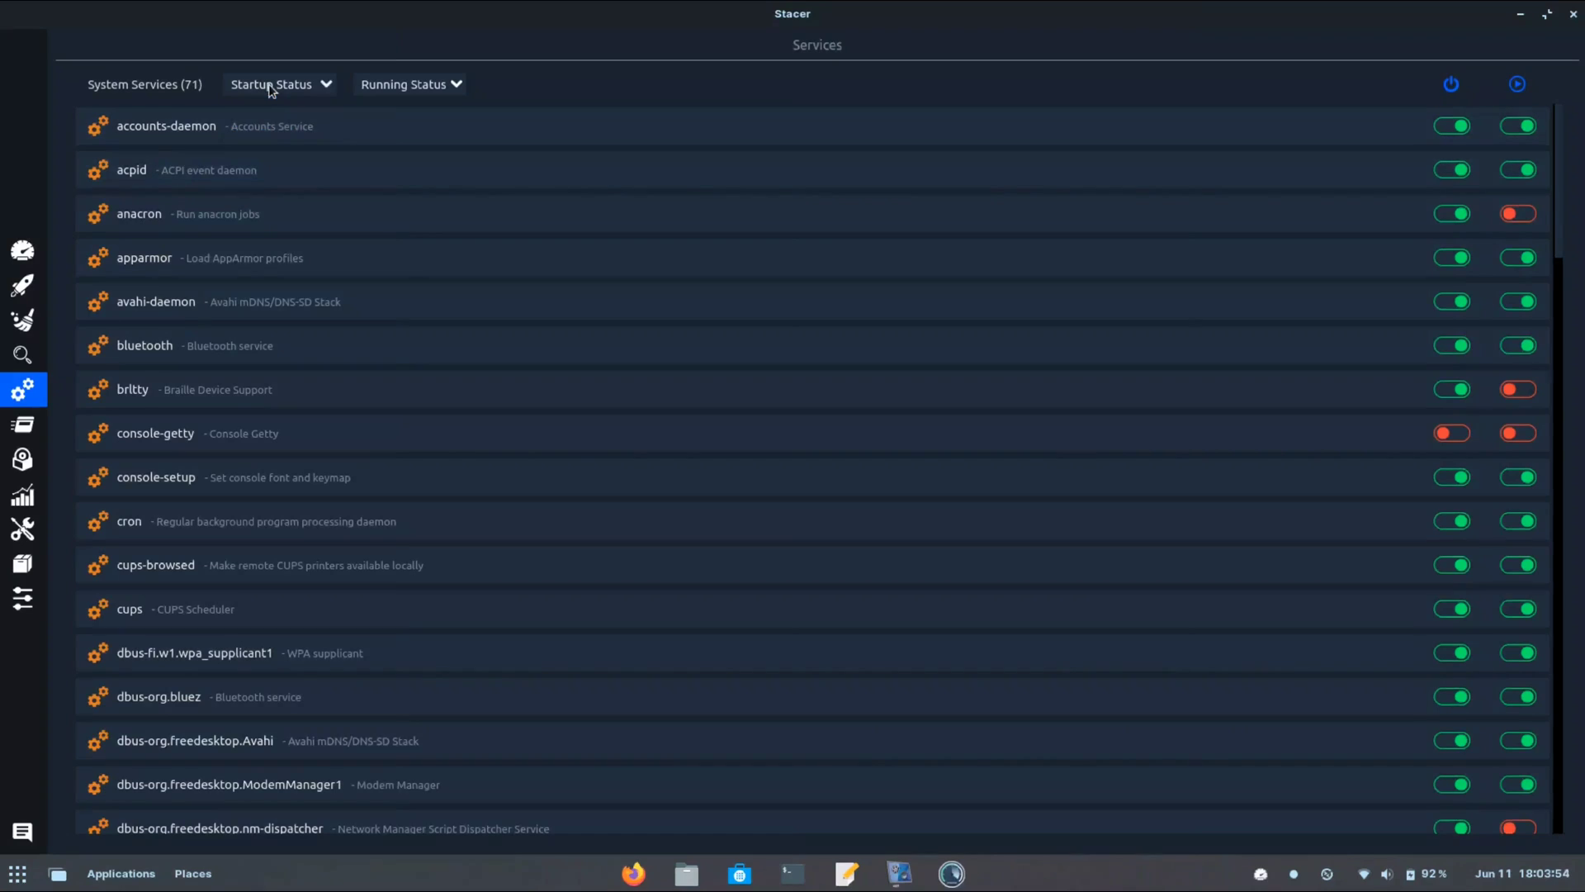
scroll(168, 246, "down", 15)
left_click(23, 424)
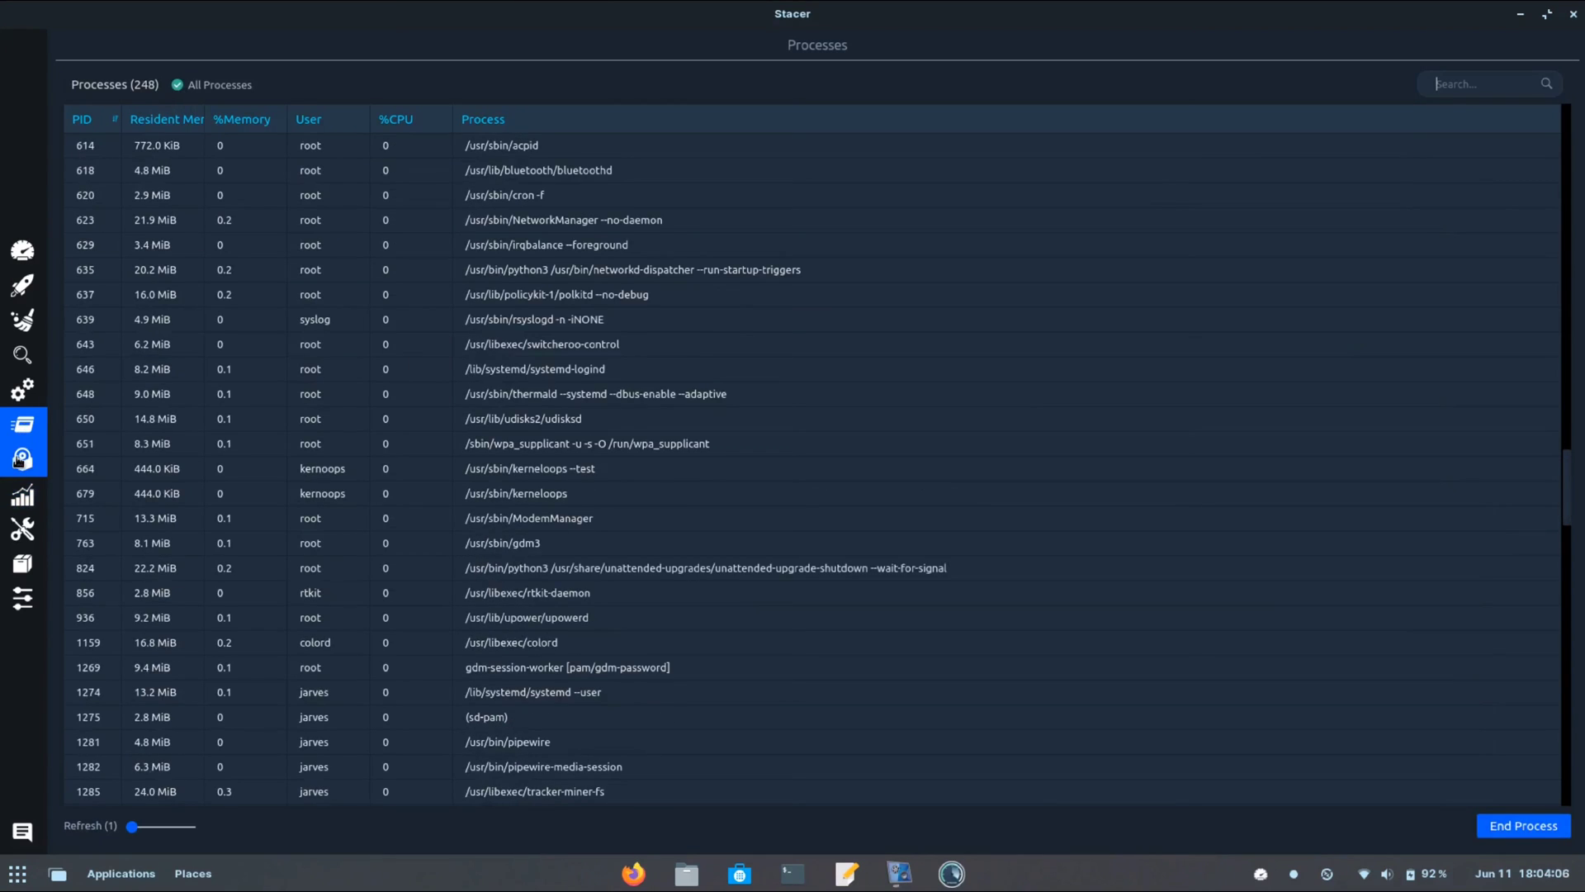
Step: Uninstall the sublime-text snap from Uninstaller's Snap Packages, authenticating with the password
left_click(22, 458)
left_click(231, 90)
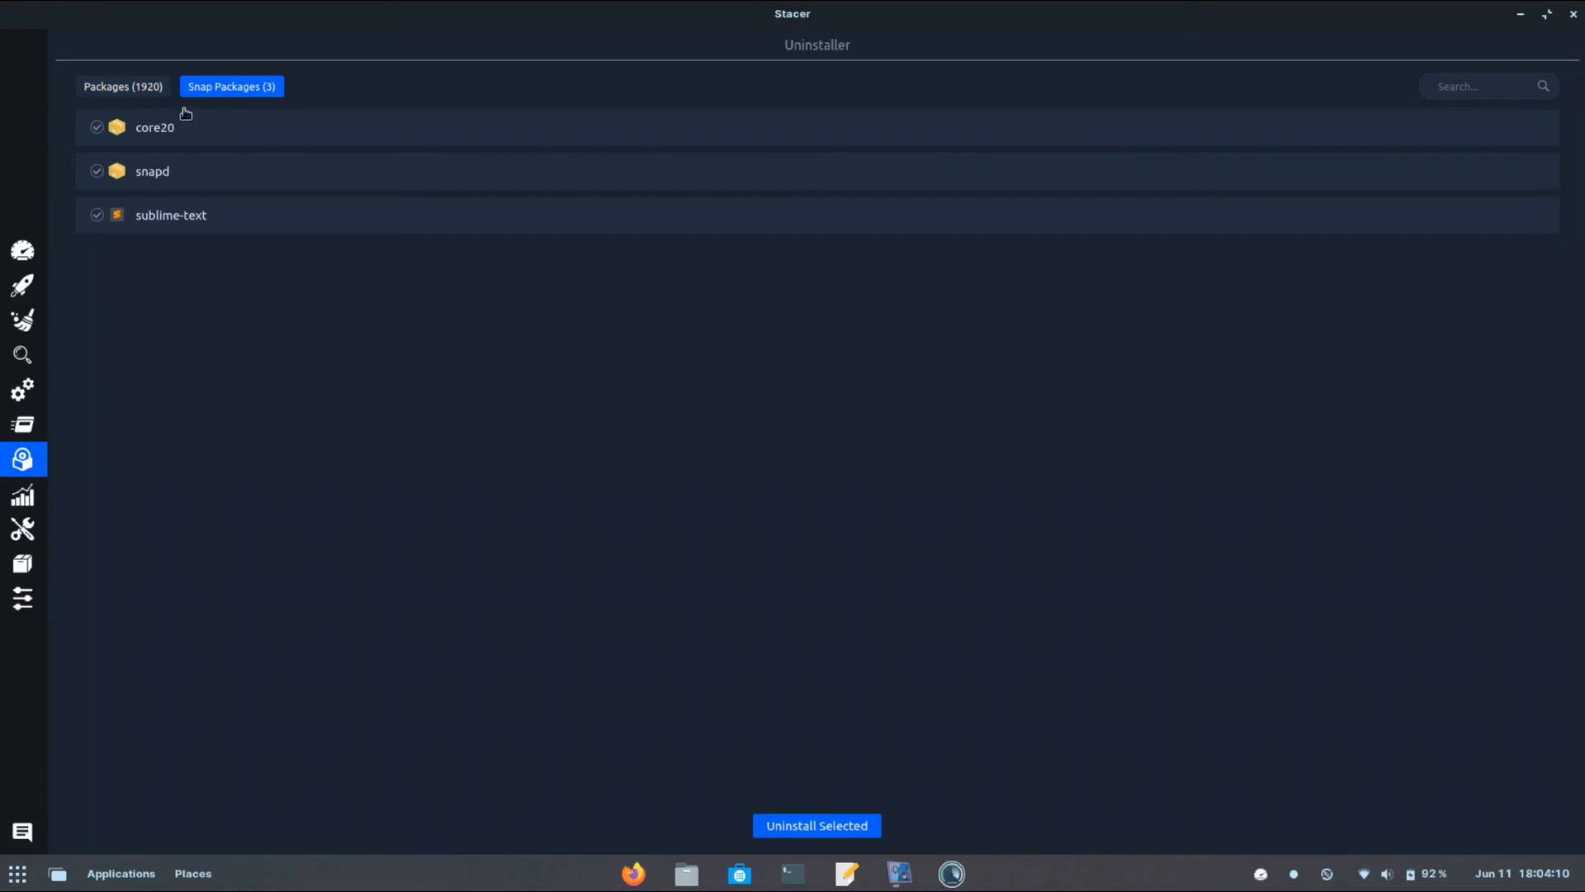
left_click(96, 215)
left_click(814, 825)
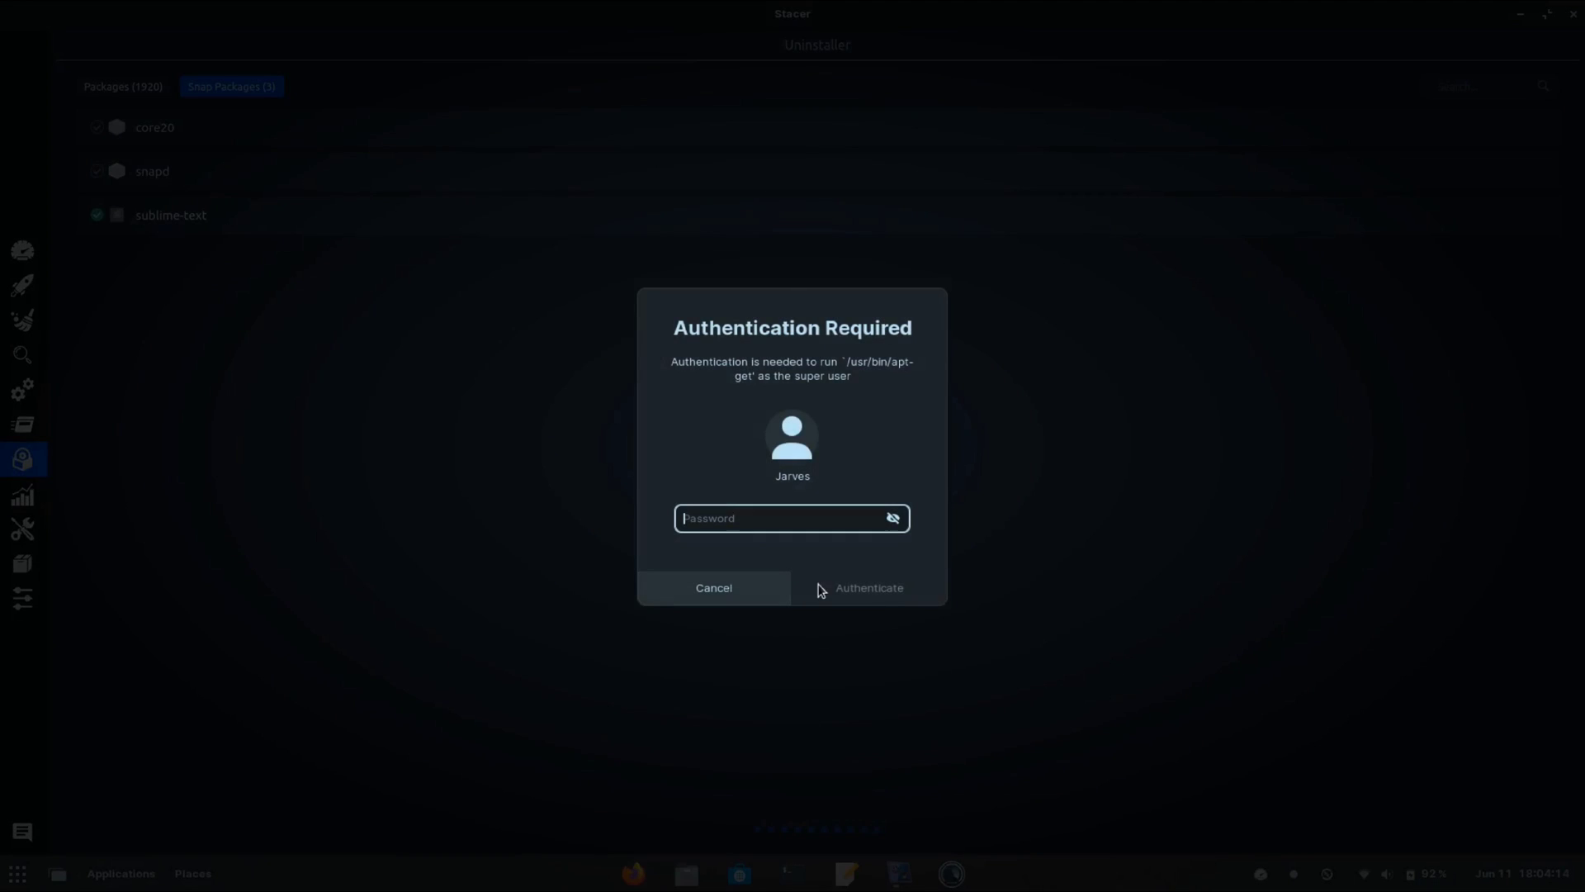
type("***")
left_click(860, 582)
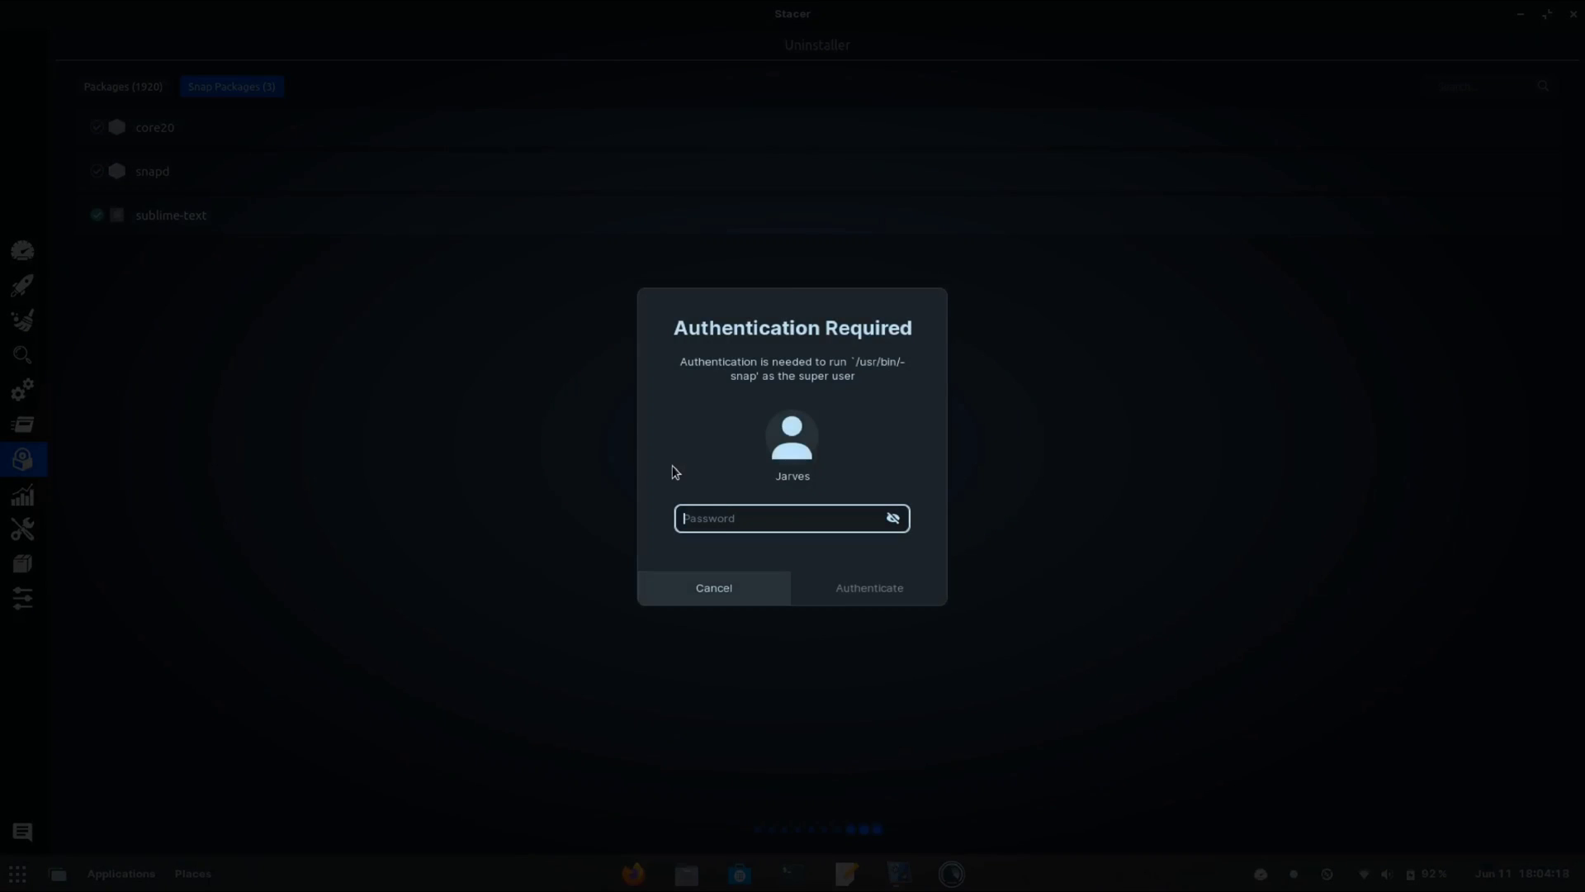
type("***")
key("Return")
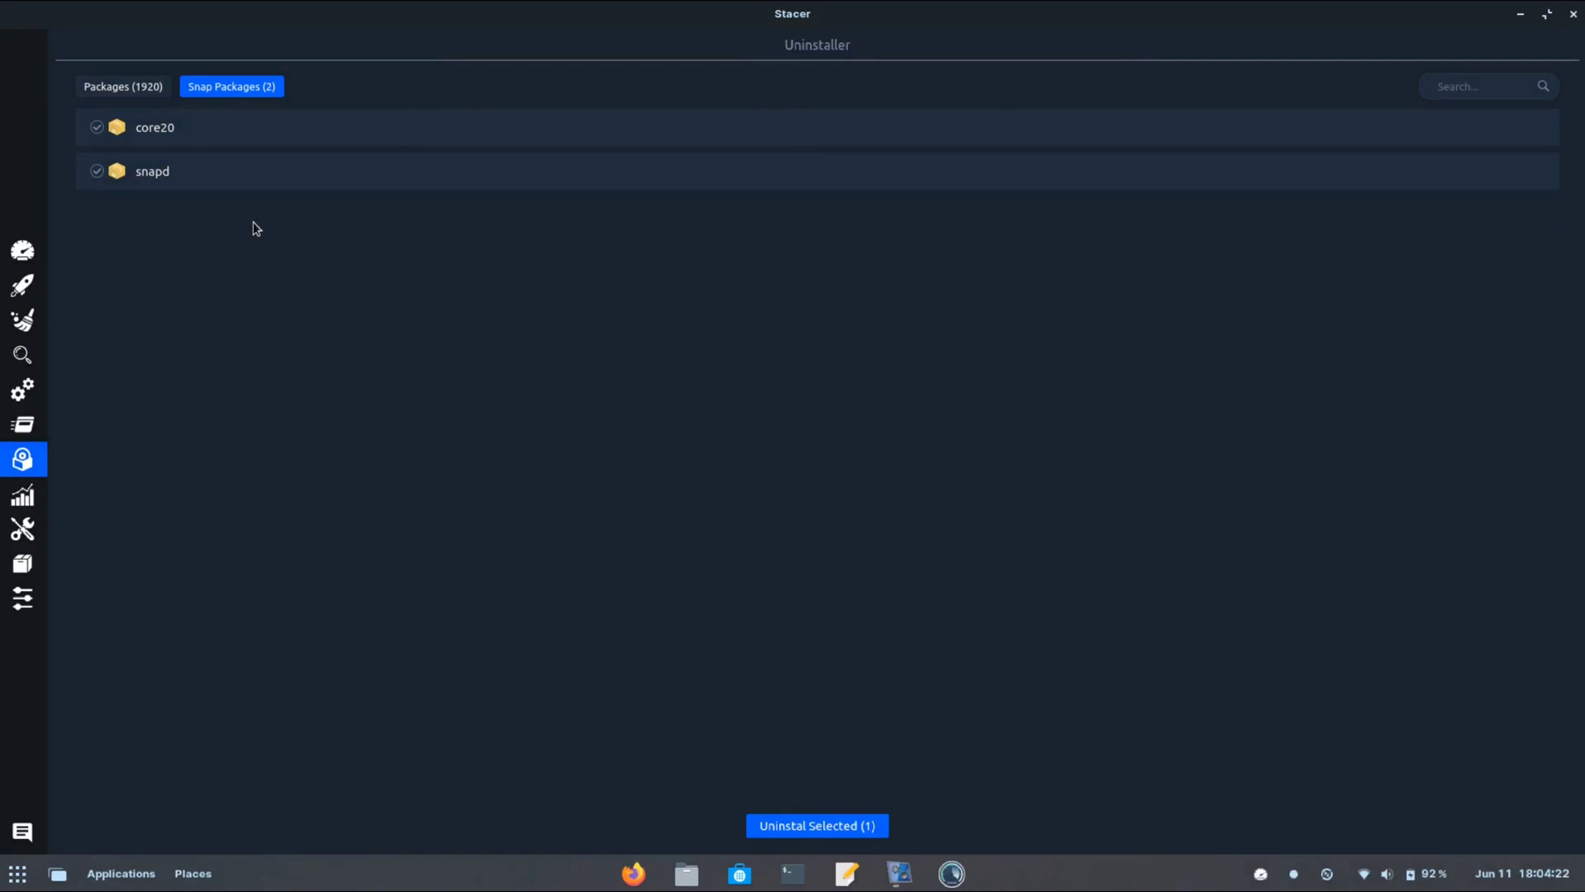
Step: Return from the app grid to Stacer, browse the Packages list, then open Resources graphs
left_click(17, 874)
scroll(631, 591, "down", 1)
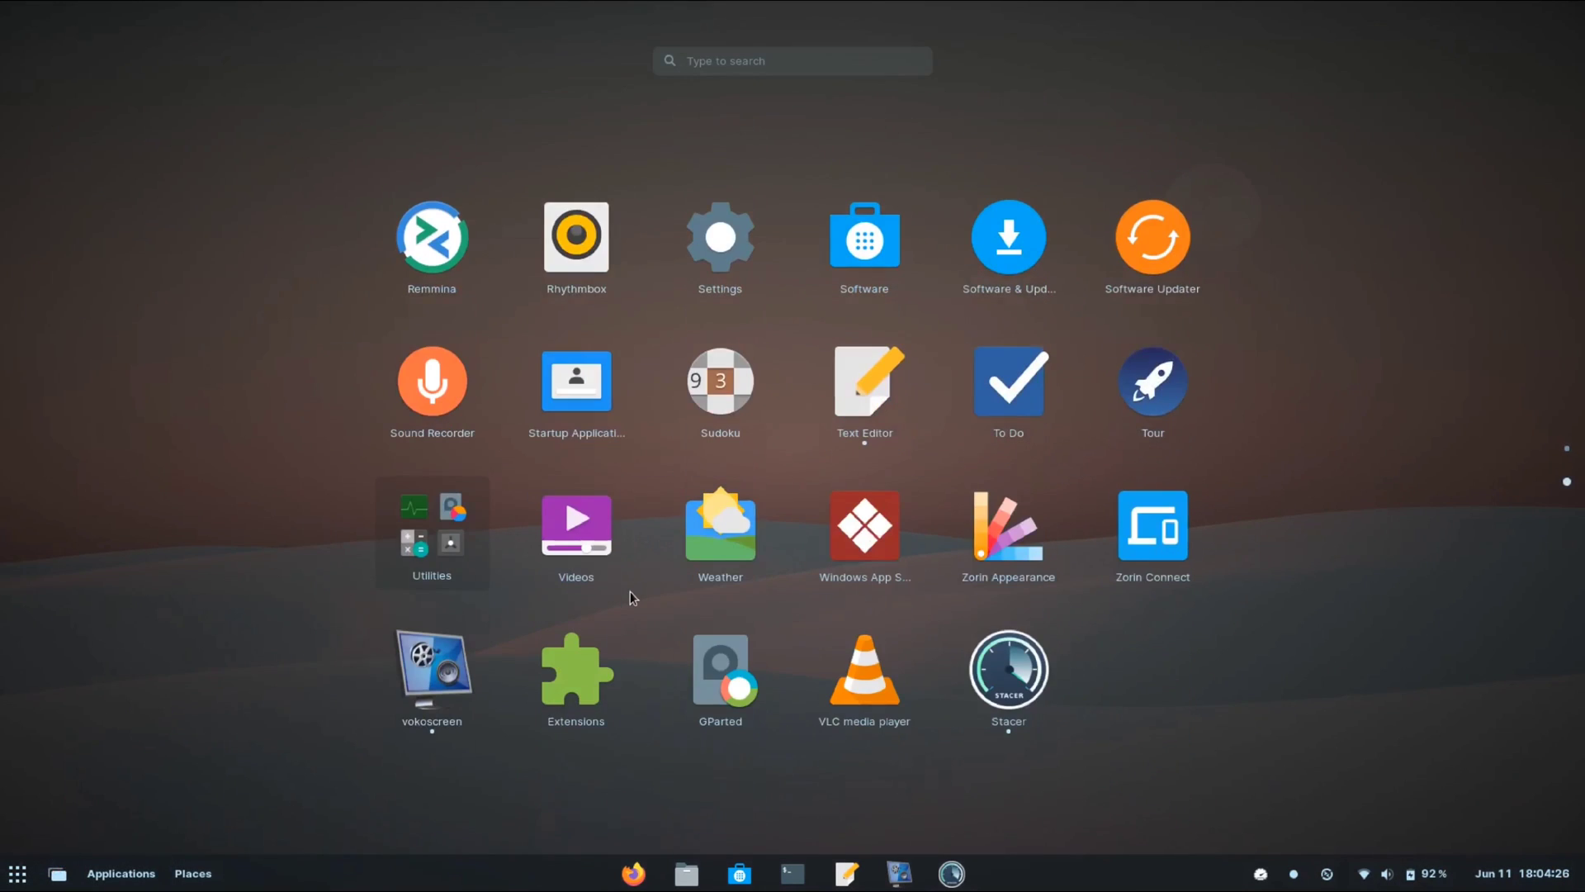
left_click(1168, 705)
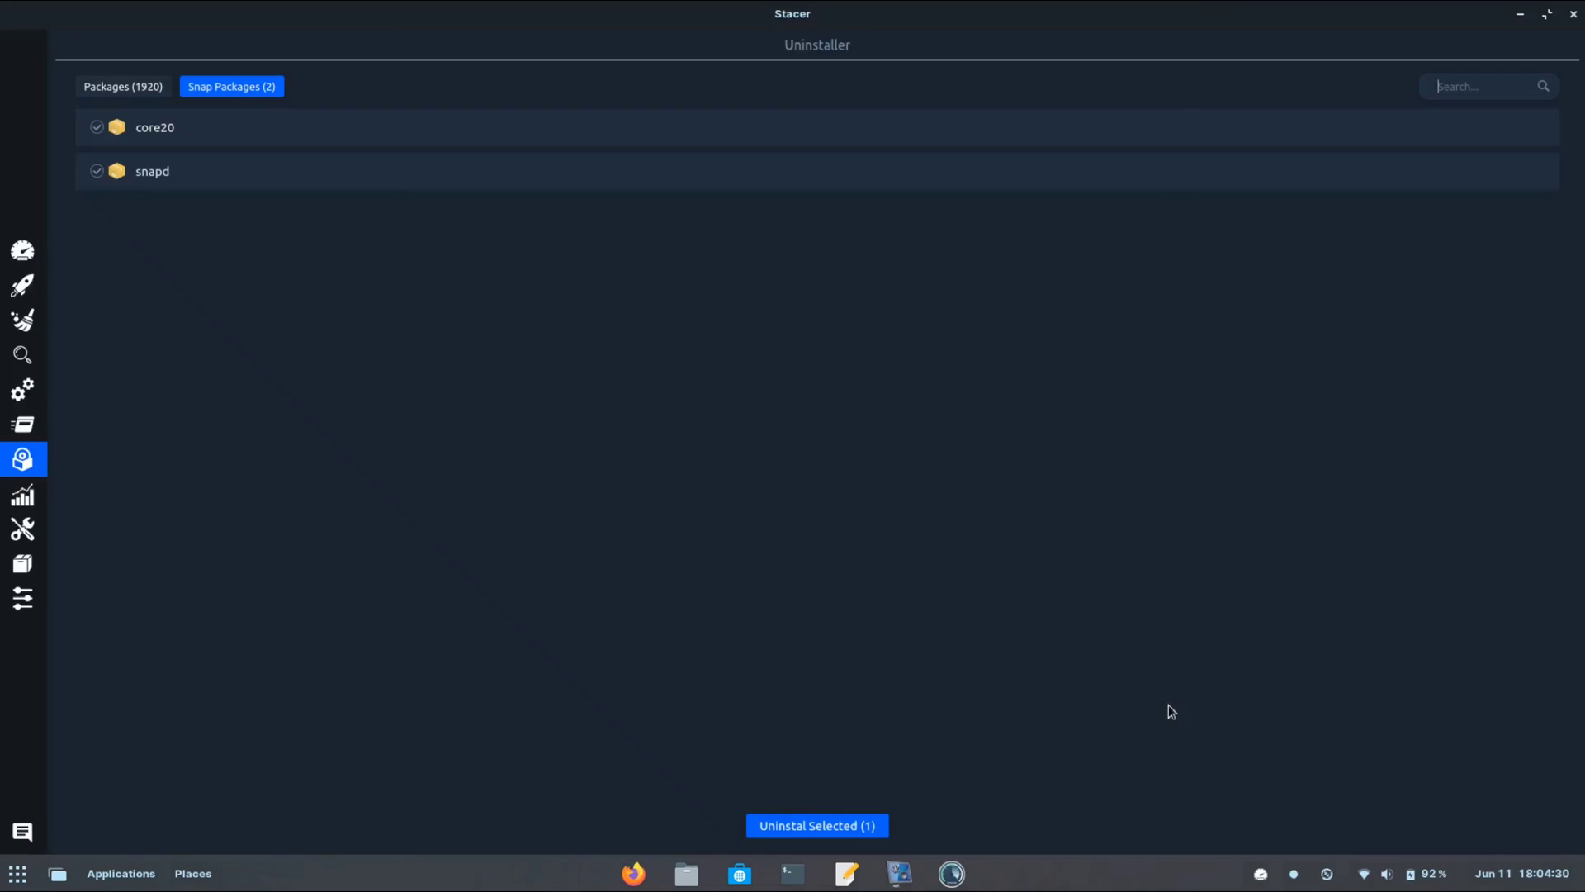
left_click(134, 85)
scroll(290, 410, "down", 20)
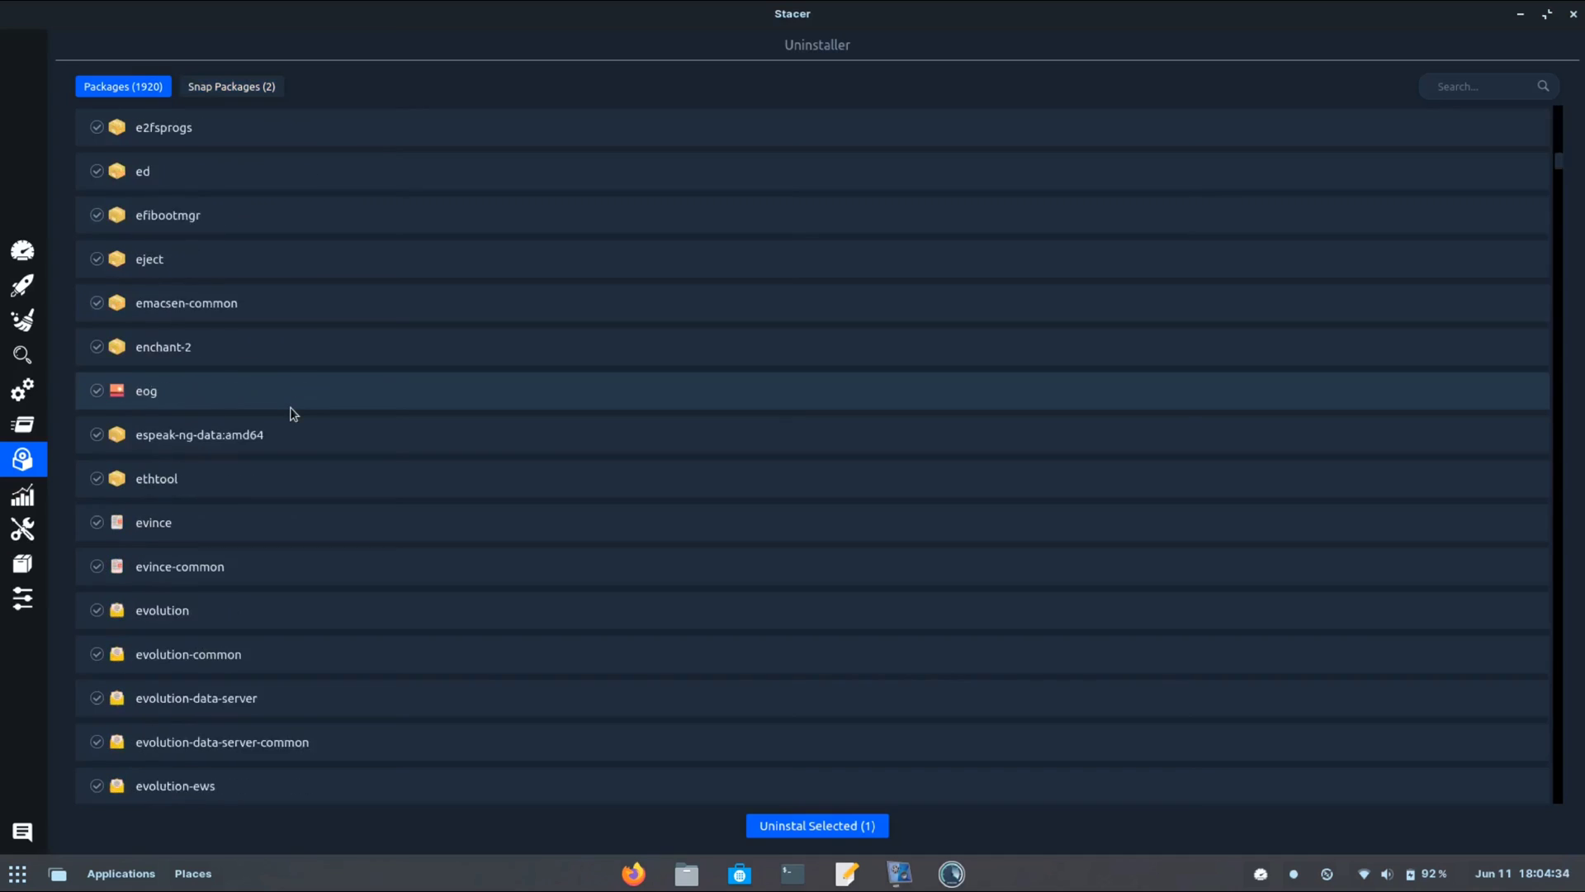
scroll(290, 410, "up", 15)
left_click(23, 493)
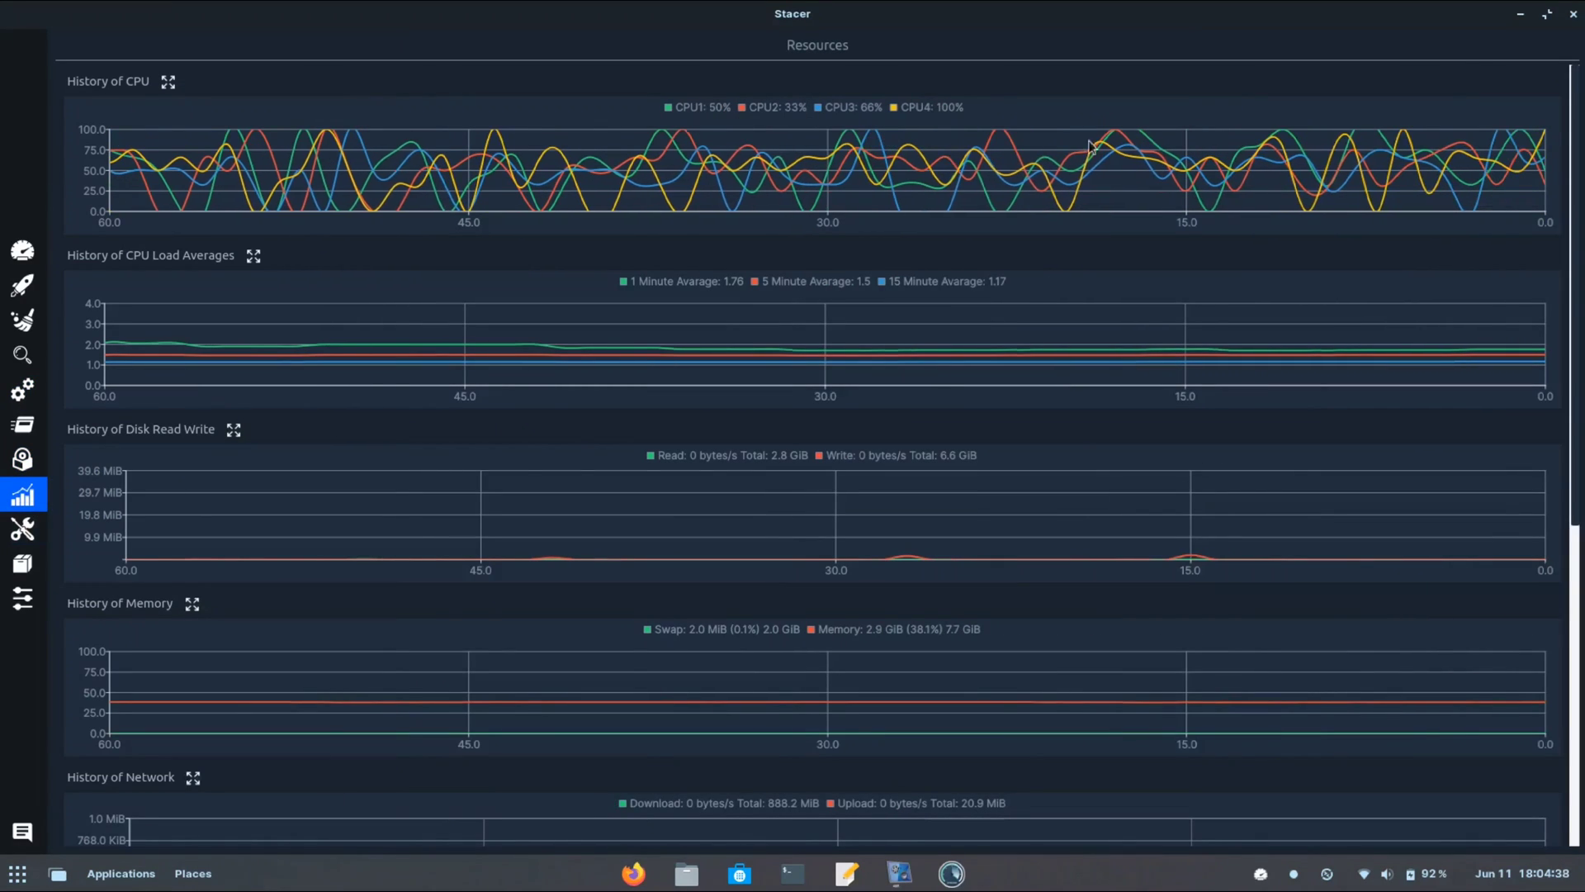